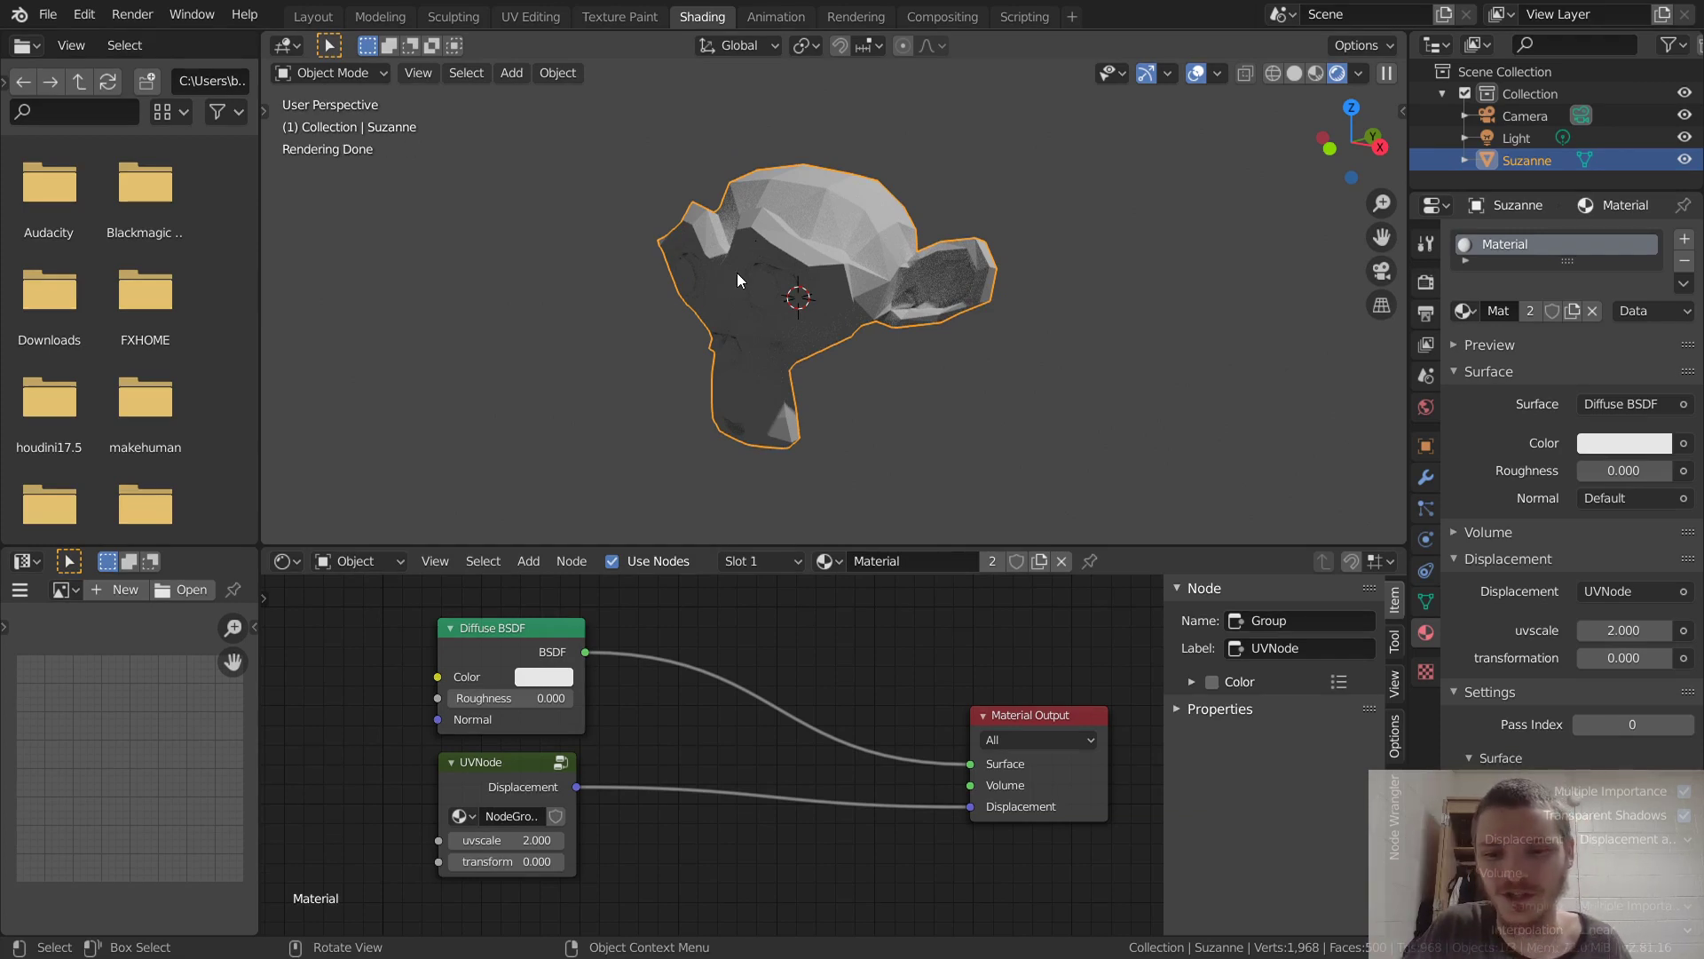
# Look inside the UVNode group to examine its internal nodes and return to the material's main node tree.
pyautogui.moveTo(486, 770); pyautogui.dragTo(487, 764)
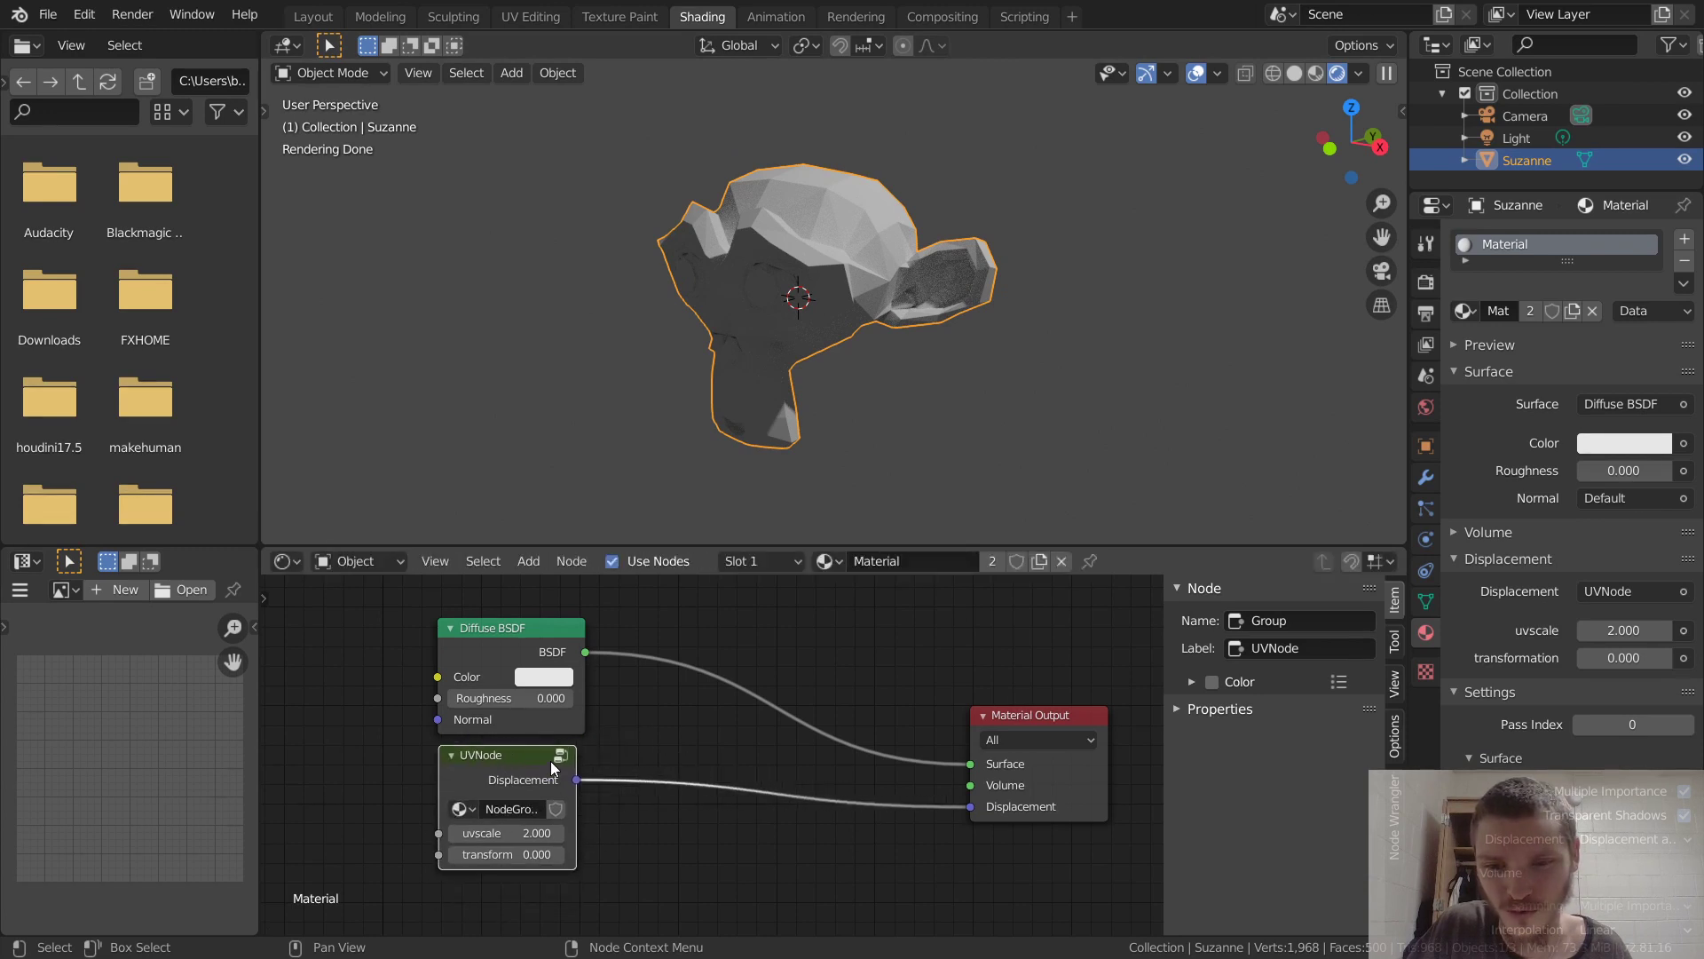
pyautogui.press('Tab')
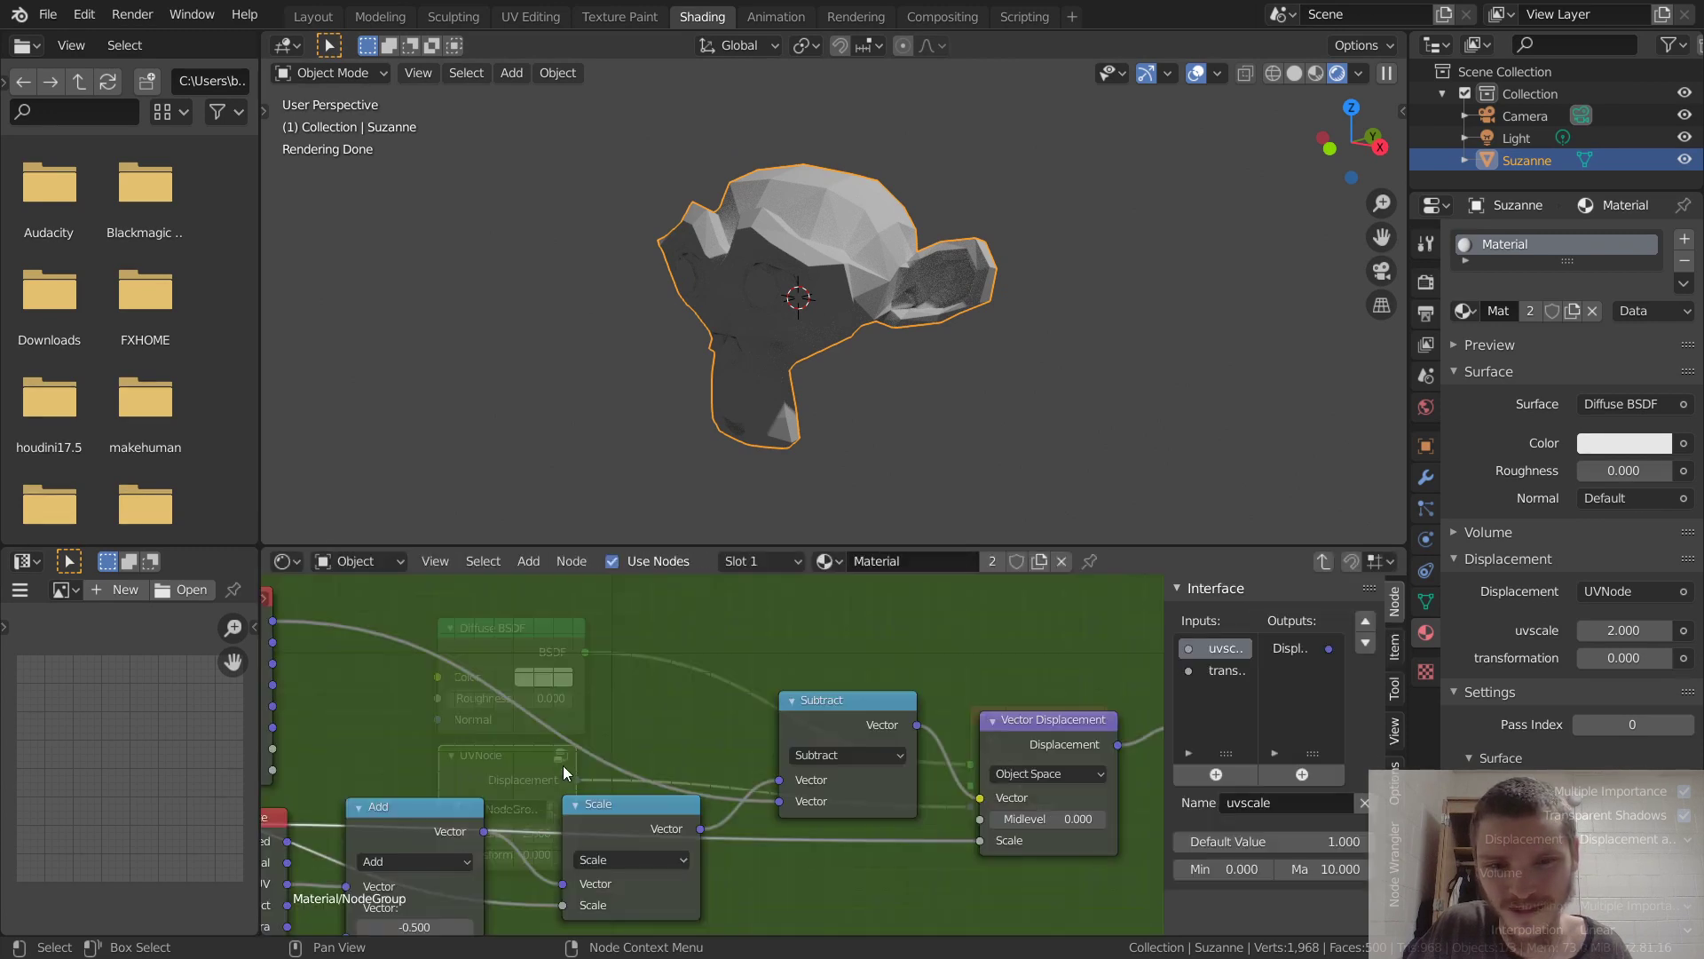
pyautogui.click(1322, 561)
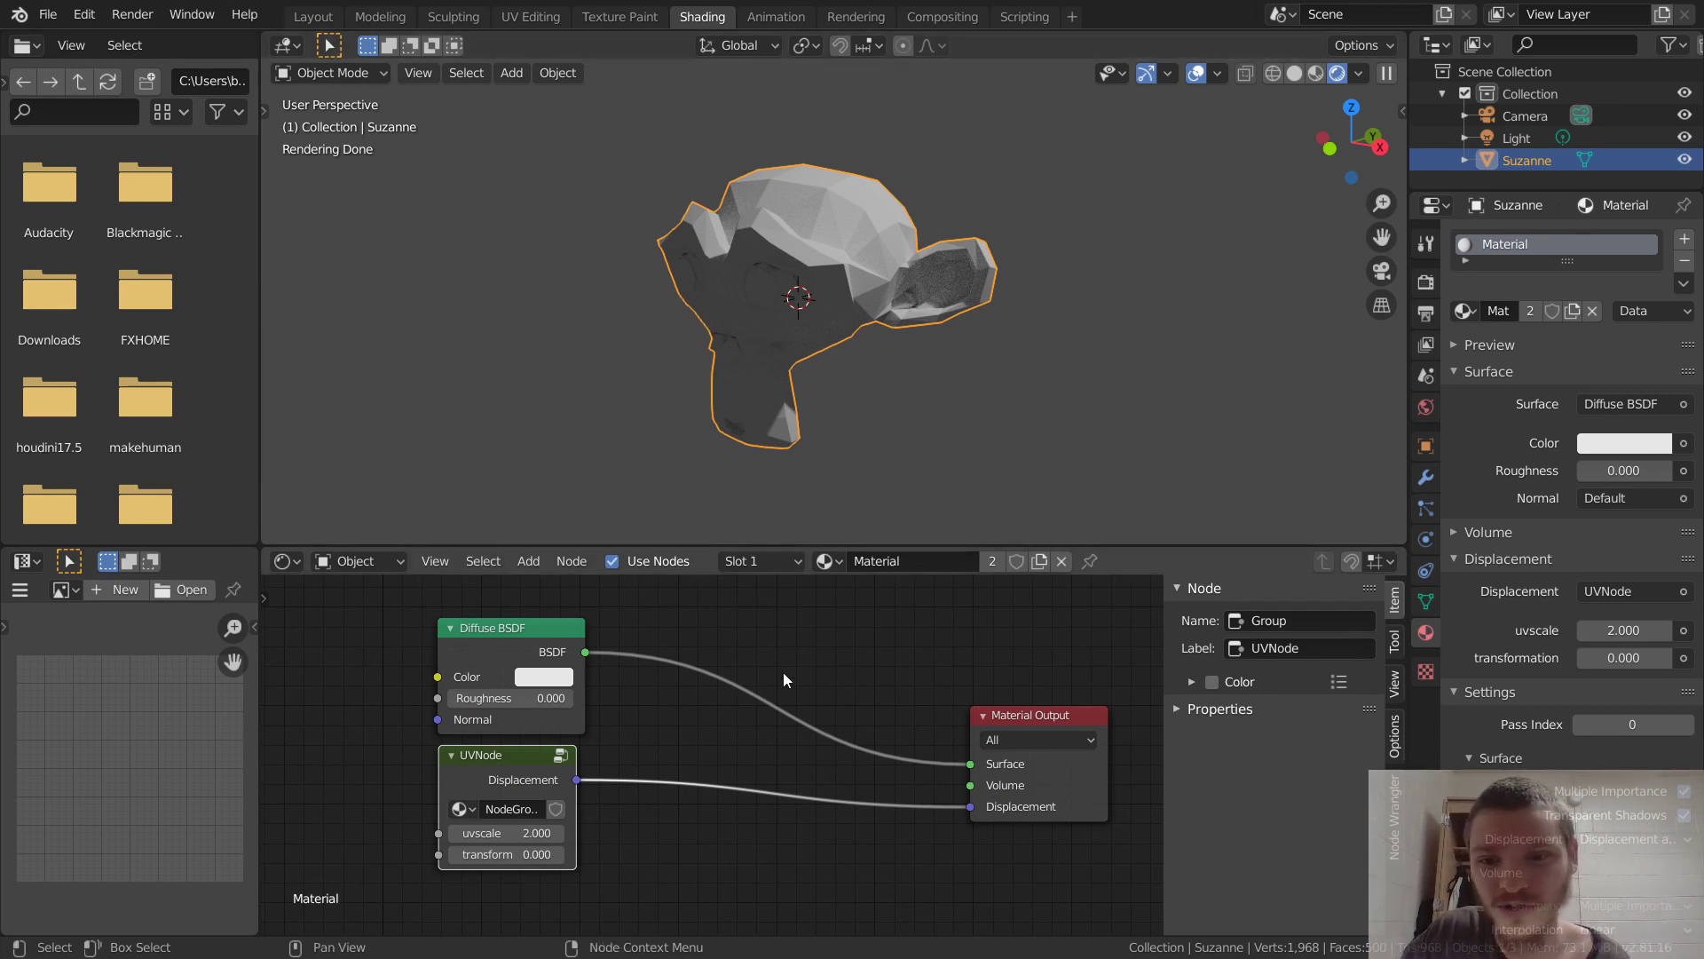
# Raise the UVNode's transformation to 1.000 and view the displaced Suzanne mesh from a higher angle.
pyautogui.scroll(3, 615, 849)
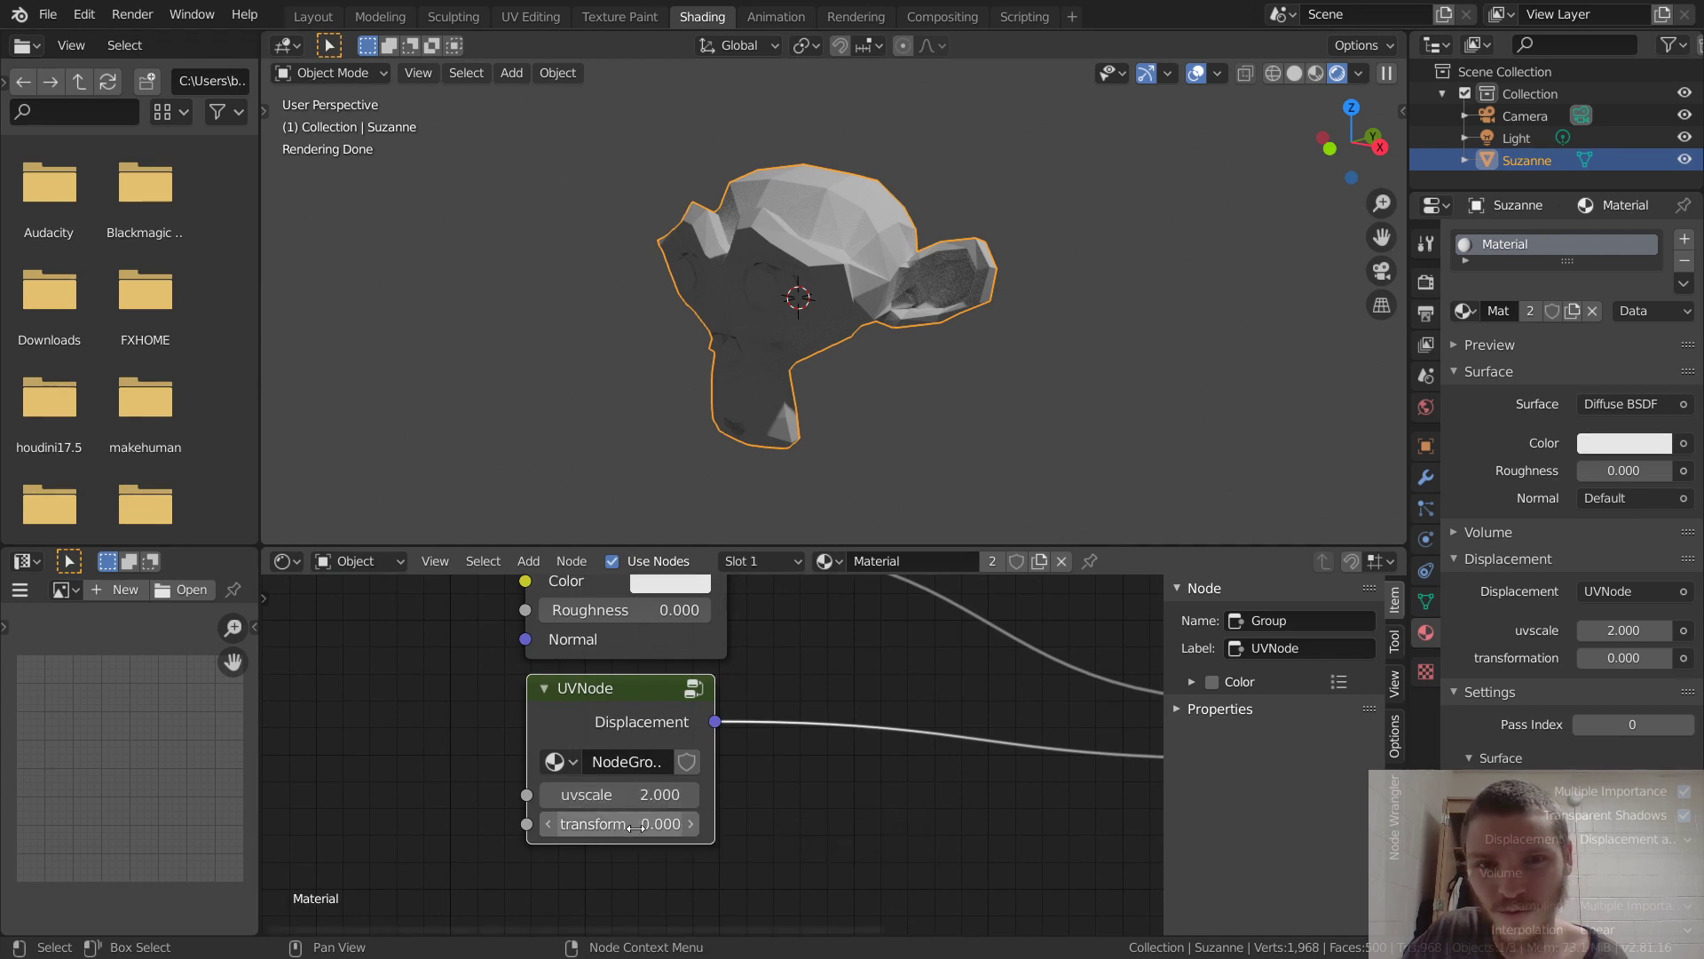
pyautogui.moveTo(627, 824); pyautogui.dragTo(716, 824)
pyautogui.moveTo(859, 279)
pyautogui.mouseDown(button='middle')
pyautogui.moveTo(799, 343)
pyautogui.moveTo(843, 238)
pyautogui.moveTo(817, 310)
pyautogui.mouseUp(button='middle')
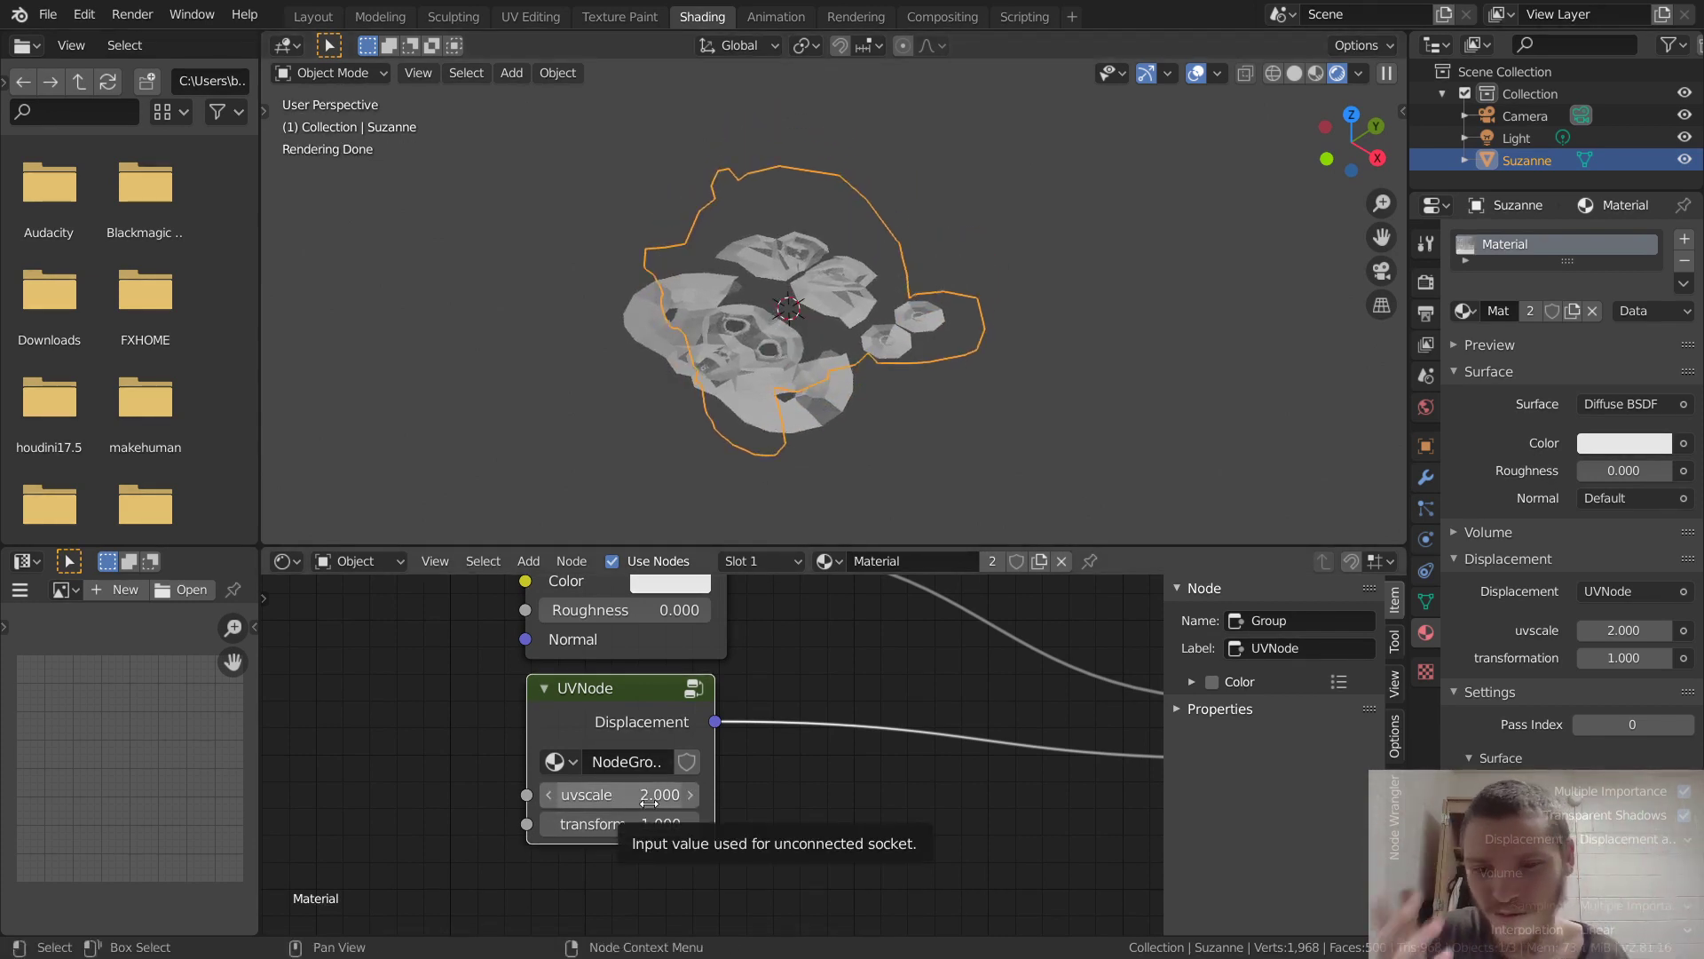
# Reset the UVNode's transformation to 0 and raise it again through 0.200 to 1.000.
pyautogui.click(627, 824)
pyautogui.write('0')
pyautogui.press('Return')
pyautogui.keyDown('ctrl'); pyautogui.moveTo(622, 824); pyautogui.dragTo(710, 824); pyautogui.keyUp('ctrl')
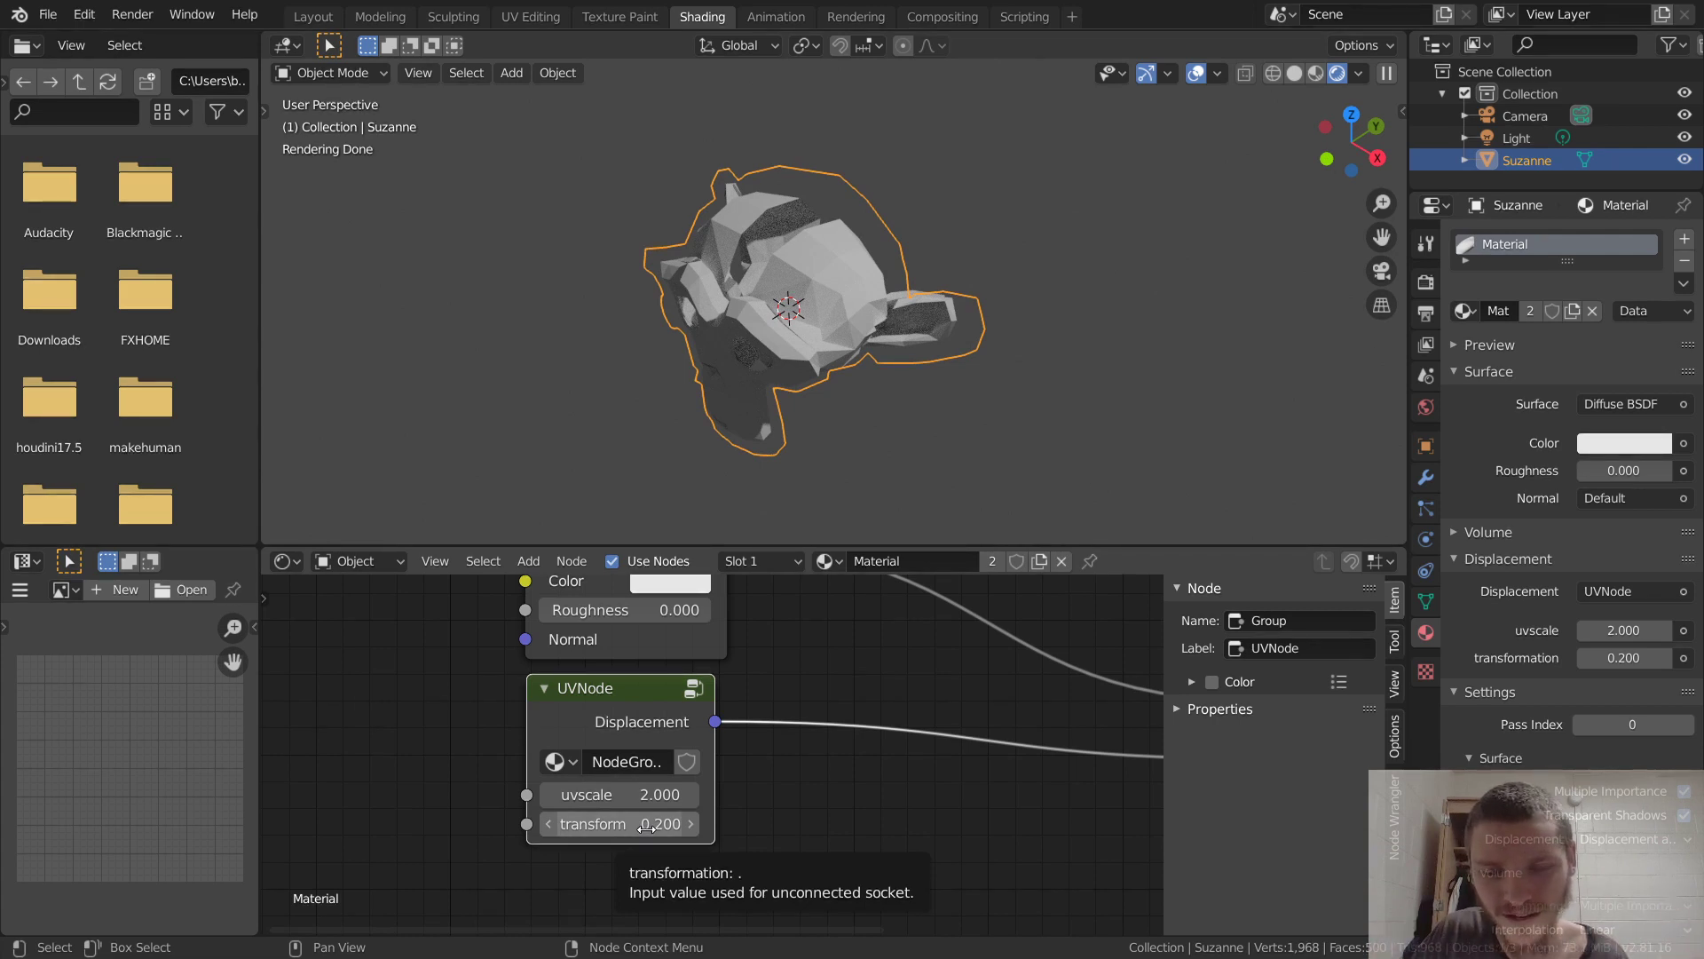
pyautogui.moveTo(646, 827); pyautogui.dragTo(683, 828)
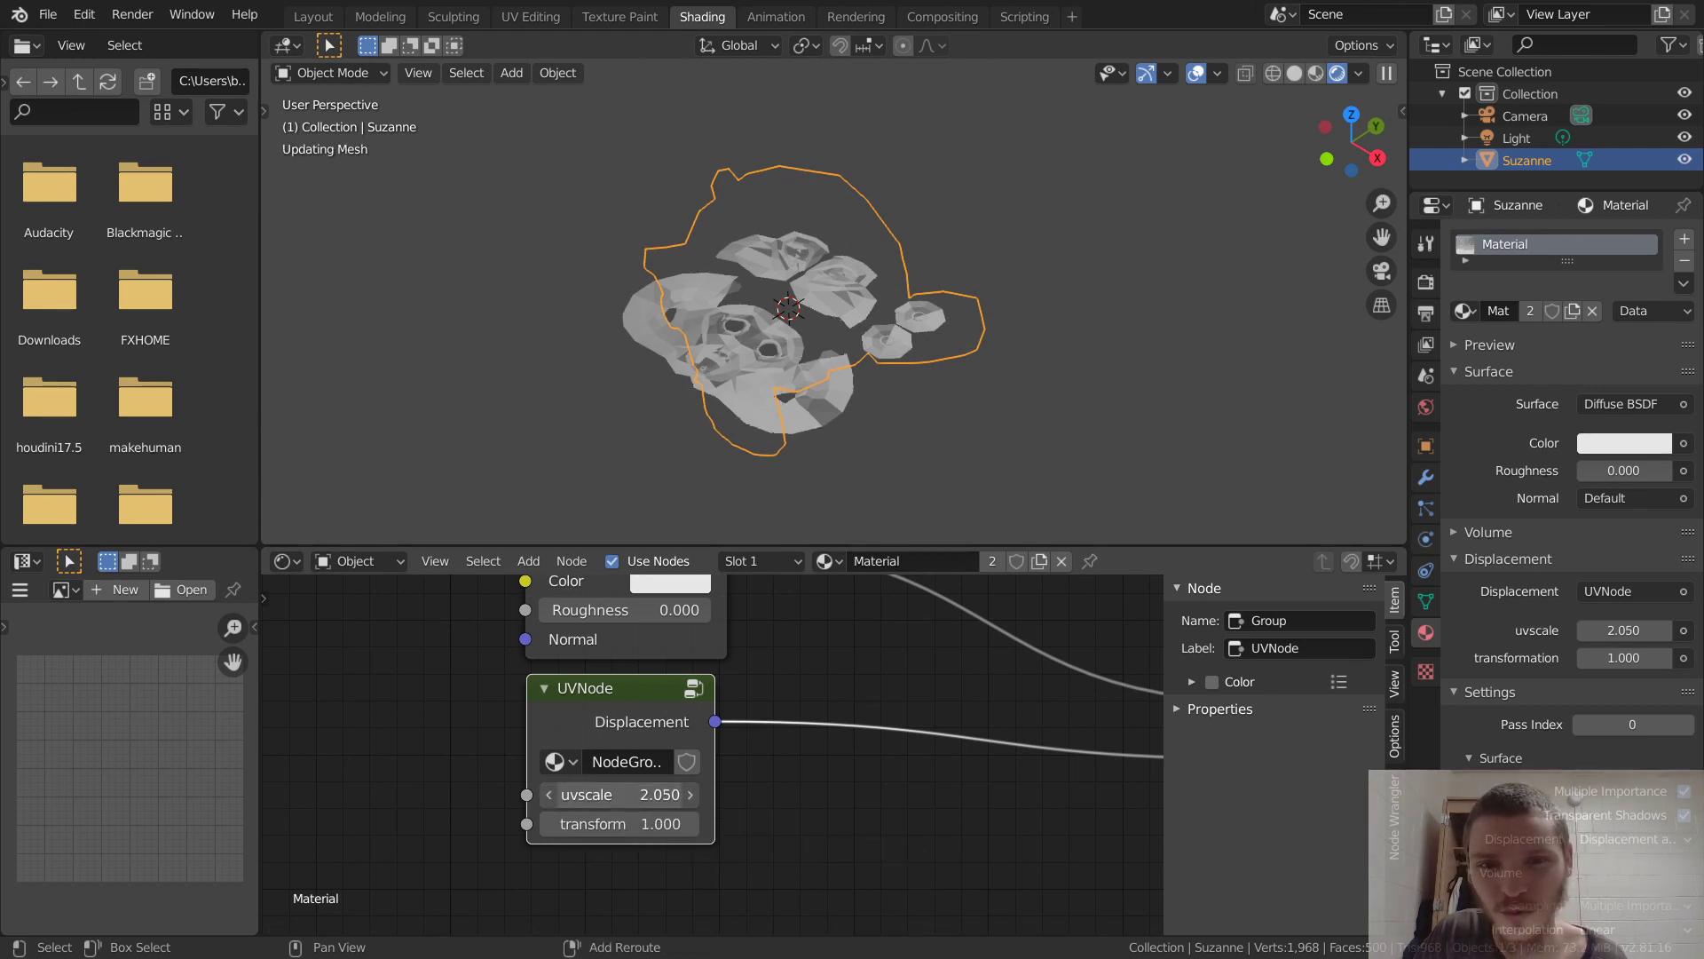
# Set the UVNode's uvscale to 1 and raise its transformation from 0 to 1.000.
pyautogui.moveTo(662, 795); pyautogui.dragTo(588, 824)
pyautogui.doubleClick(672, 795)
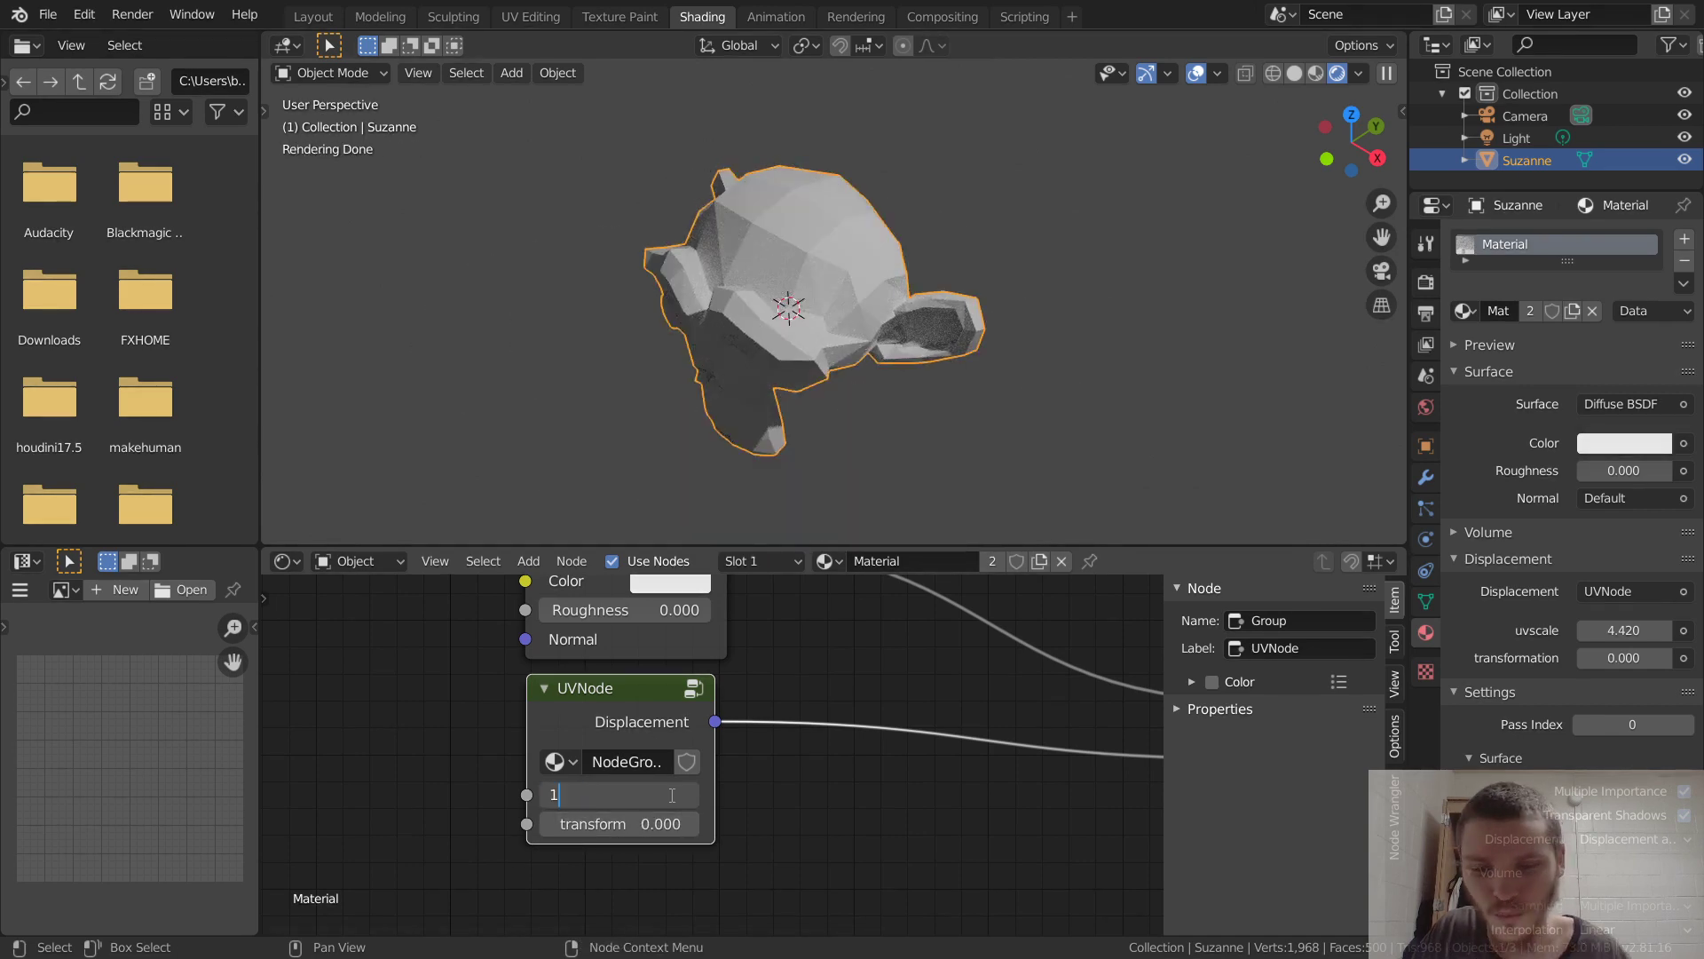
pyautogui.press('Return')
pyautogui.moveTo(641, 823); pyautogui.dragTo(729, 824)
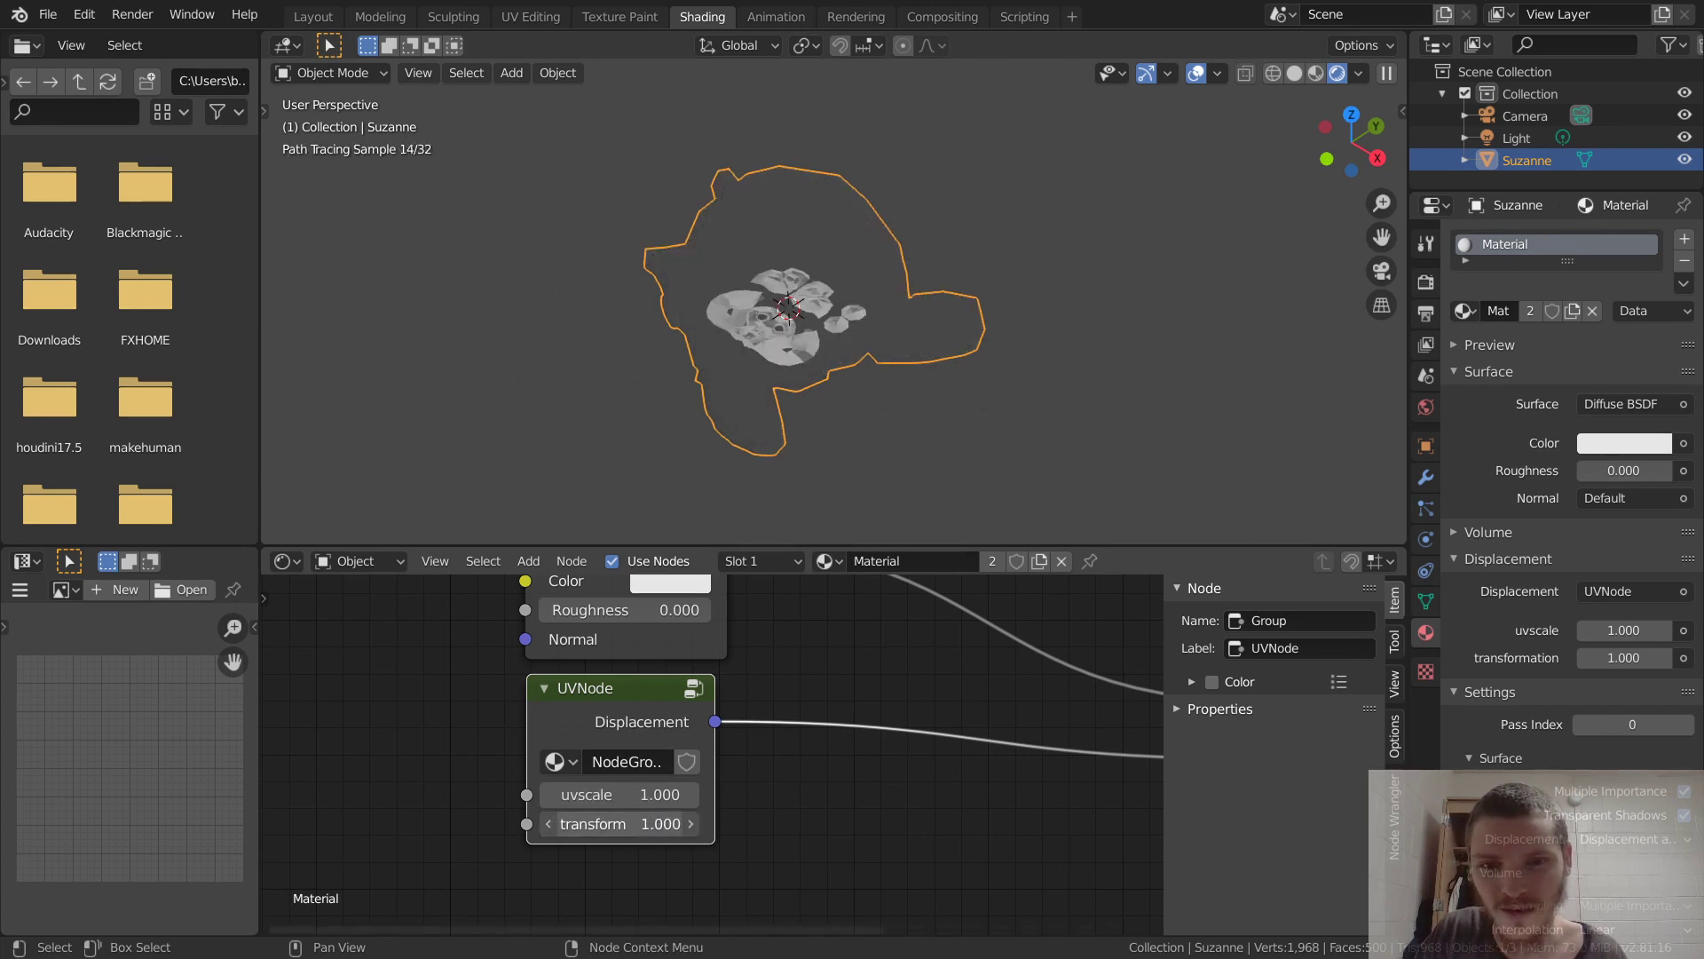
# Set the UVNode's uvscale to 2.
pyautogui.doubleClick(637, 794)
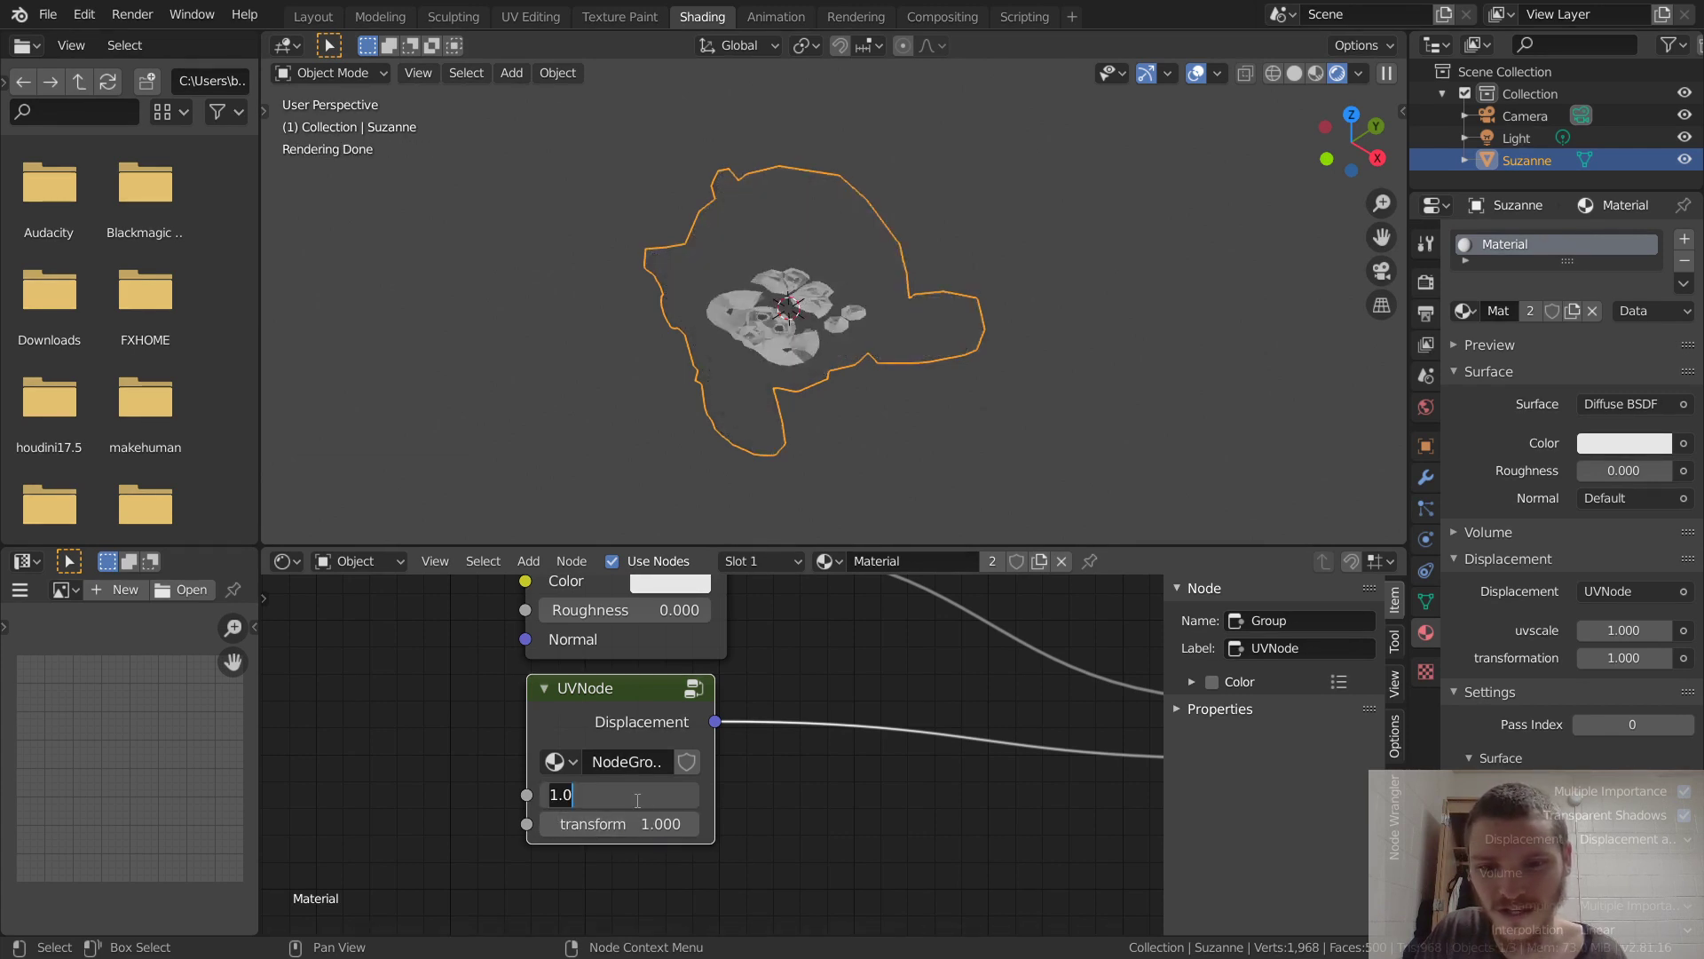
pyautogui.write('2')
pyautogui.press('Return')
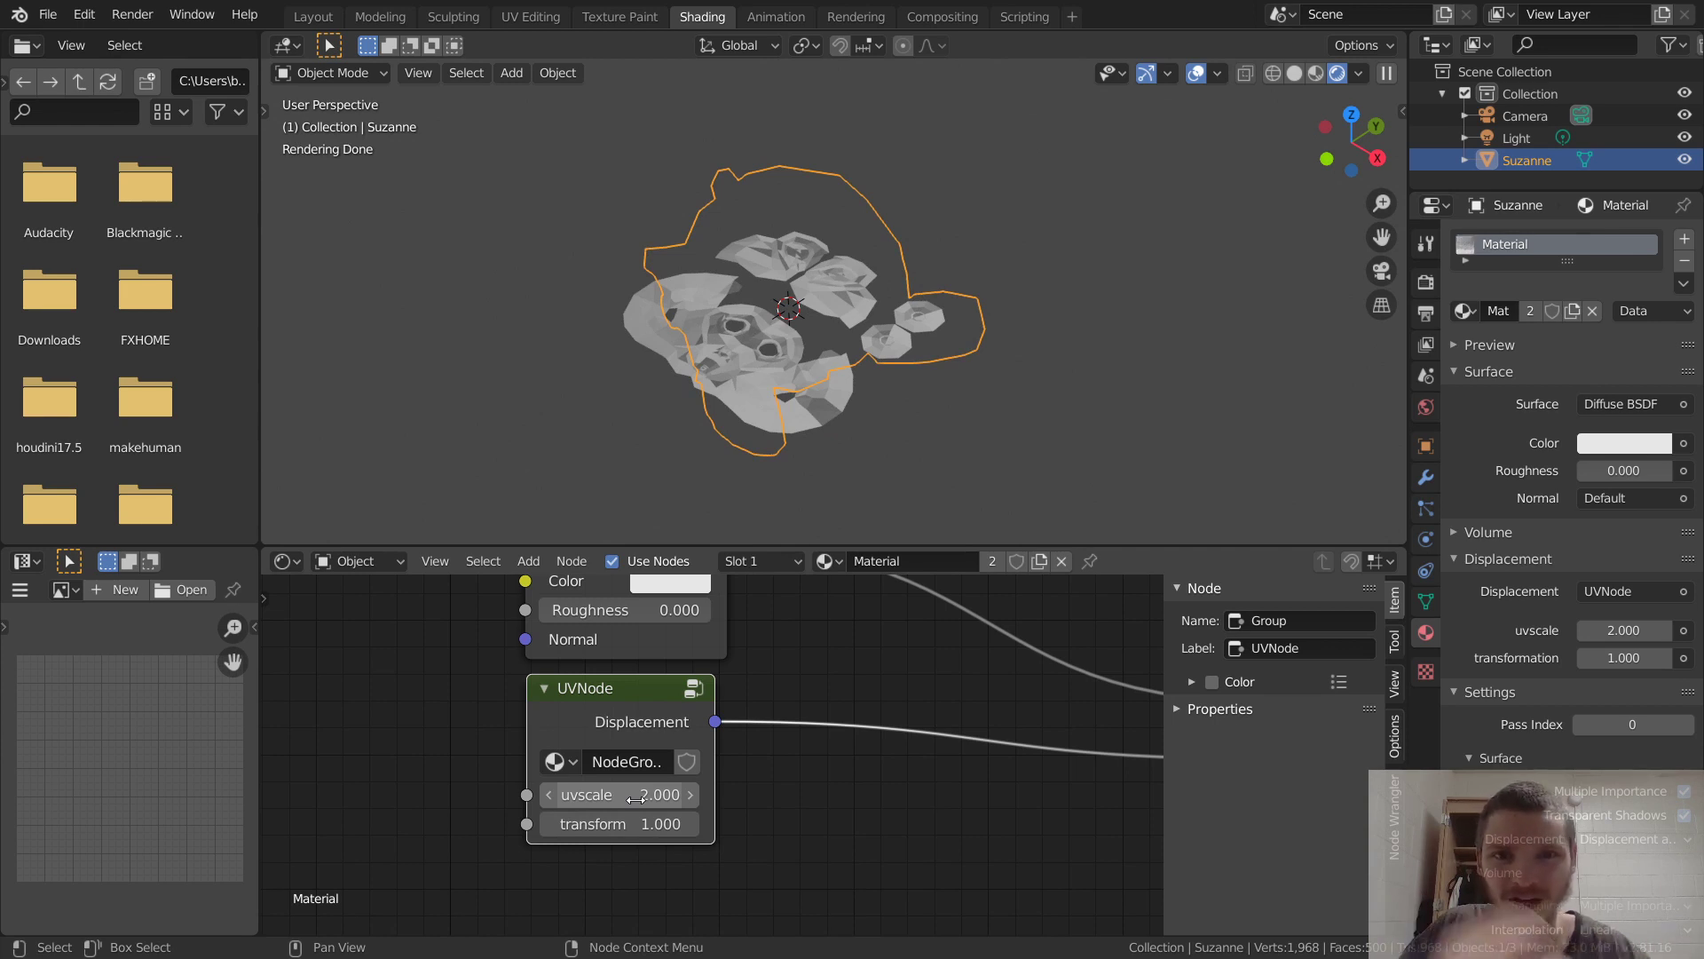
# Start a new default scene without saving the changes to the "displace" file.
pyautogui.moveTo(902, 780); pyautogui.dragTo(458, 779, button='middle')
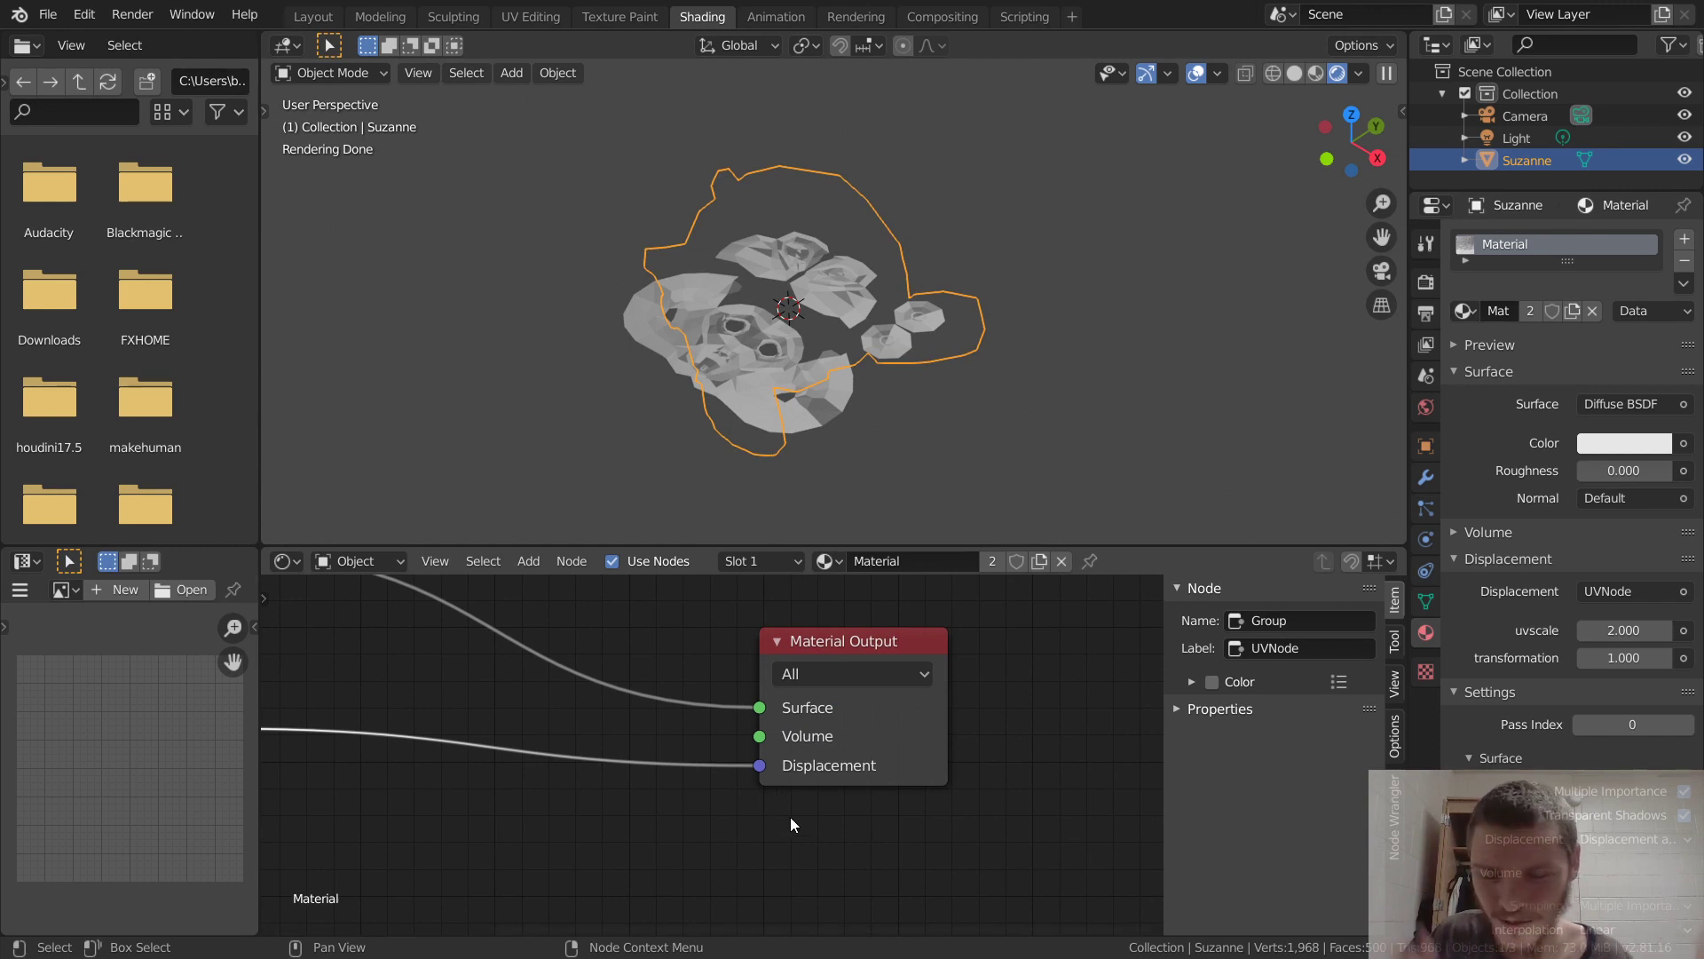
pyautogui.hotkey('ctrl', 'n')
pyautogui.click(630, 293)
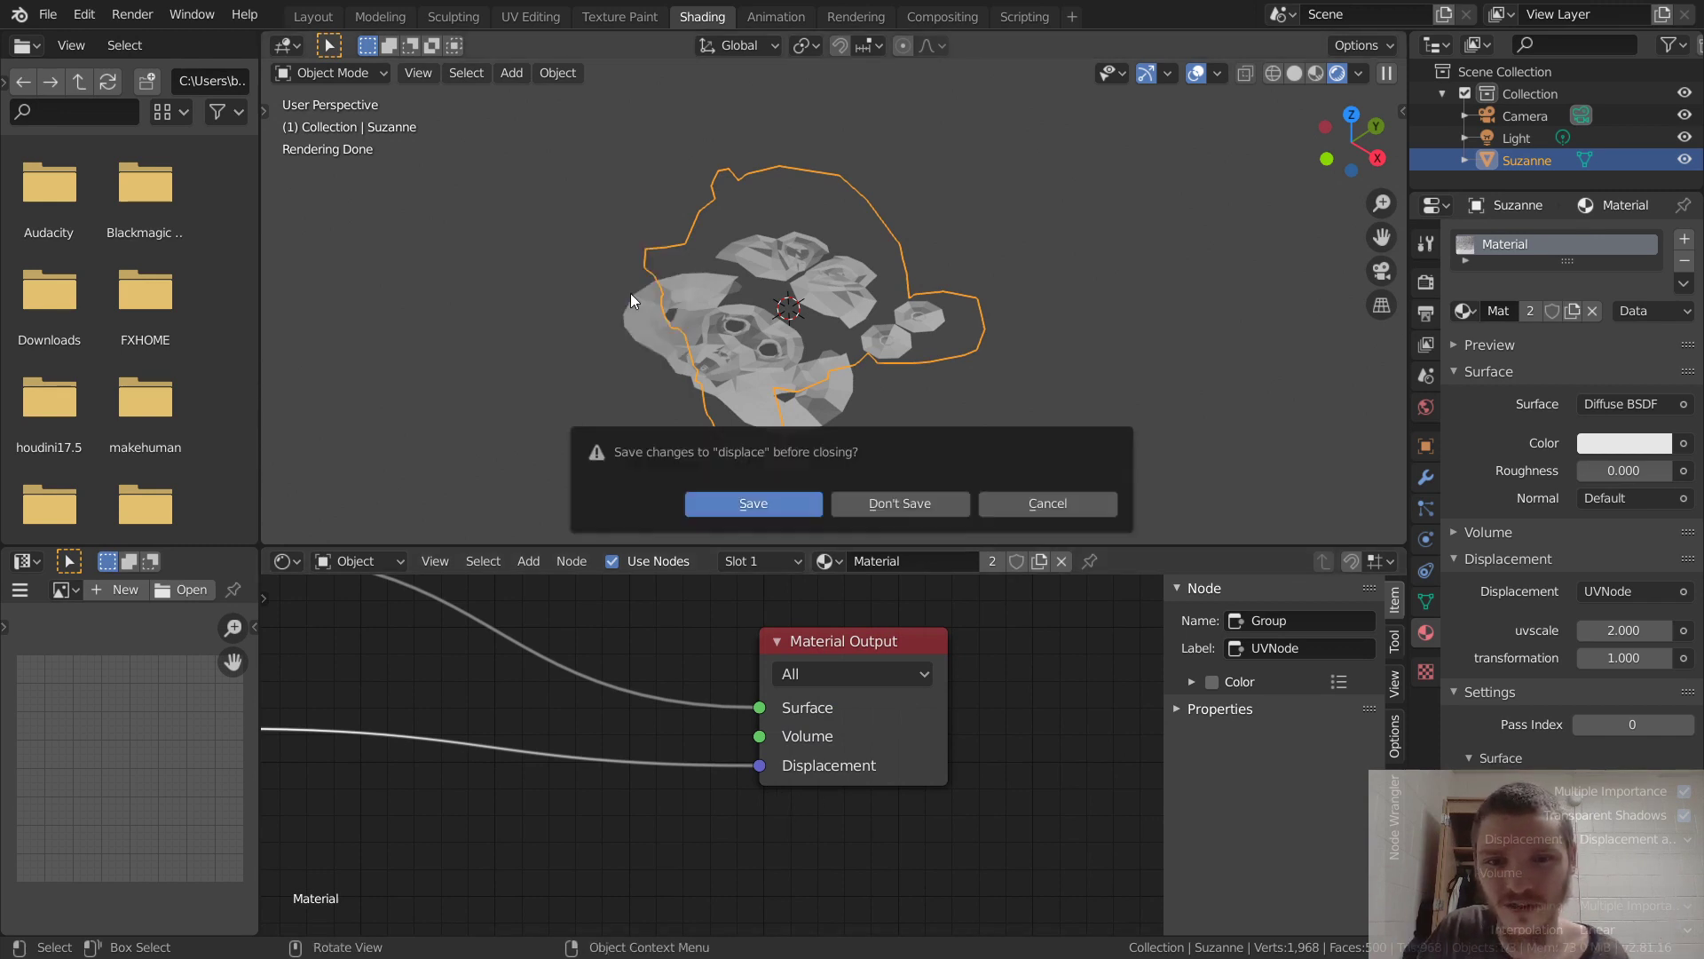
pyautogui.click(883, 501)
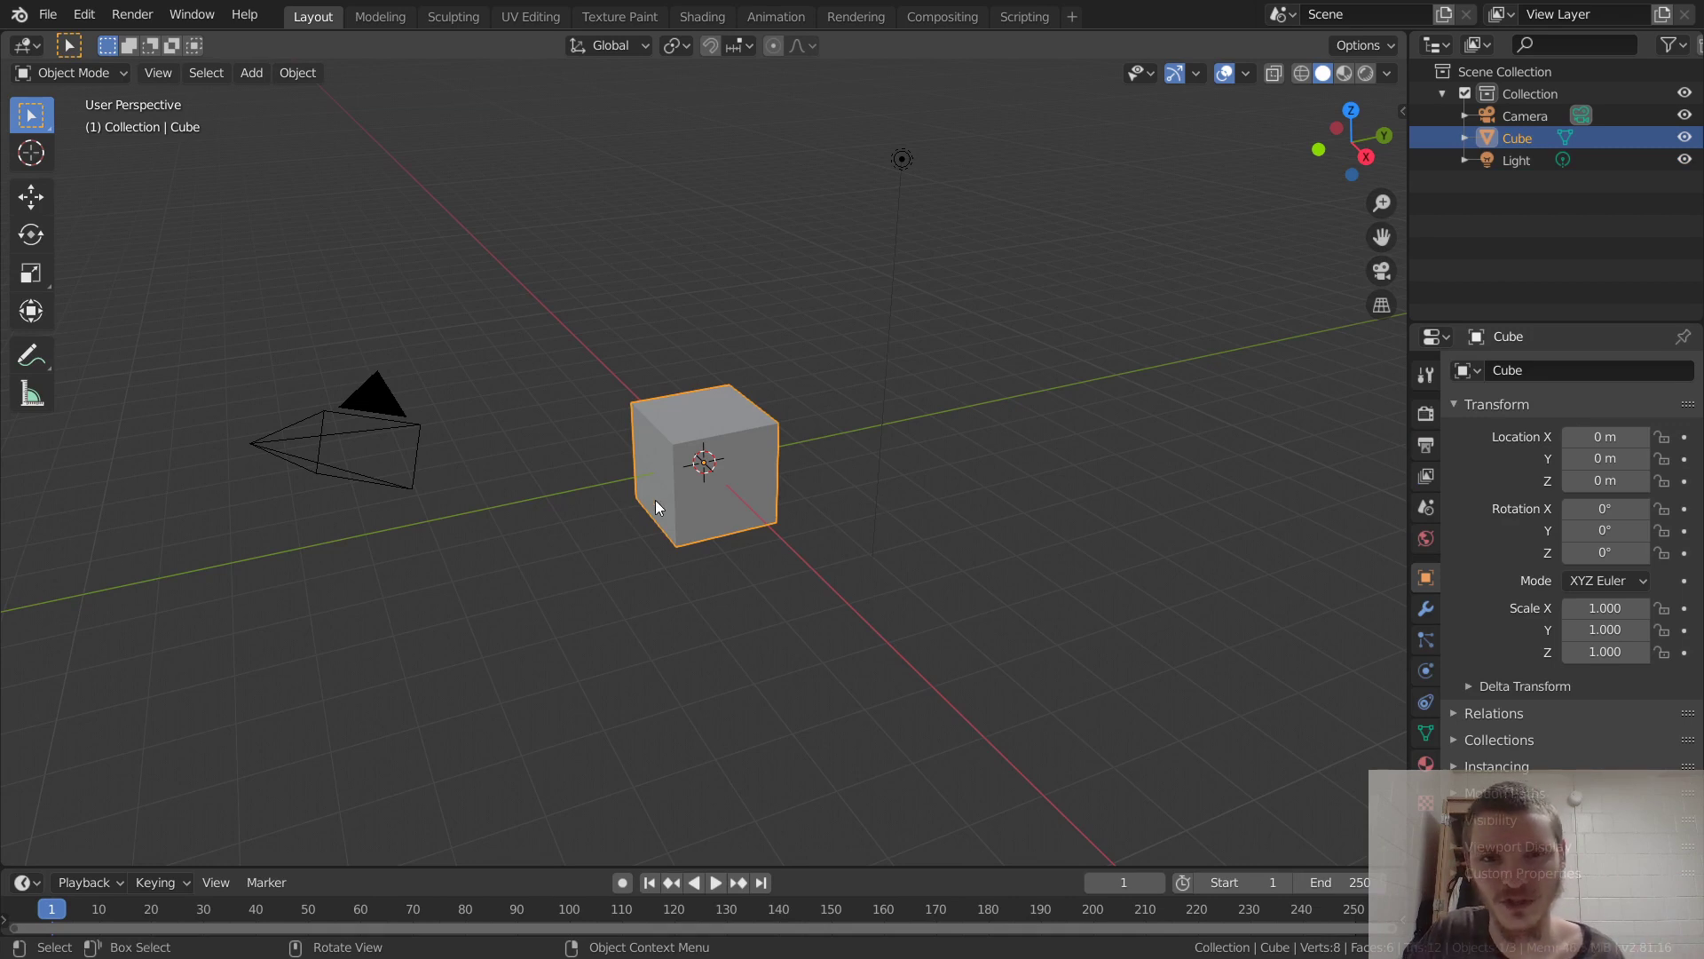
# Set the render engine to Cycles and the render device to GPU Compute.
pyautogui.click(1425, 413)
pyautogui.click(1633, 370)
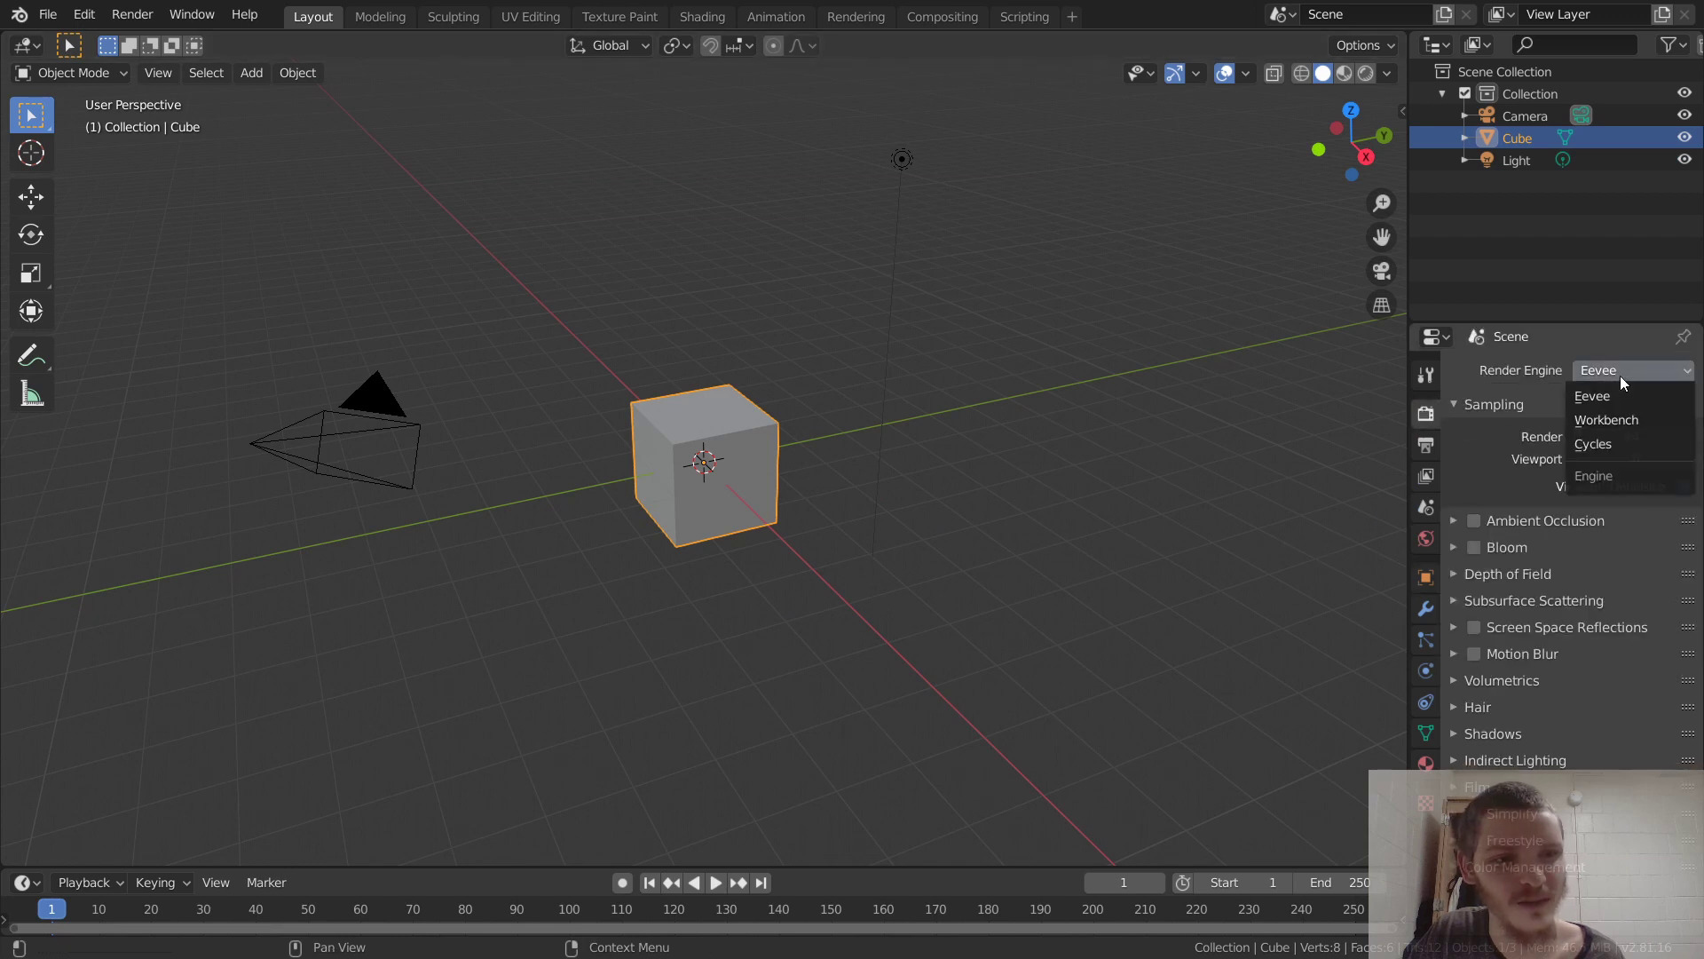
pyautogui.click(1596, 444)
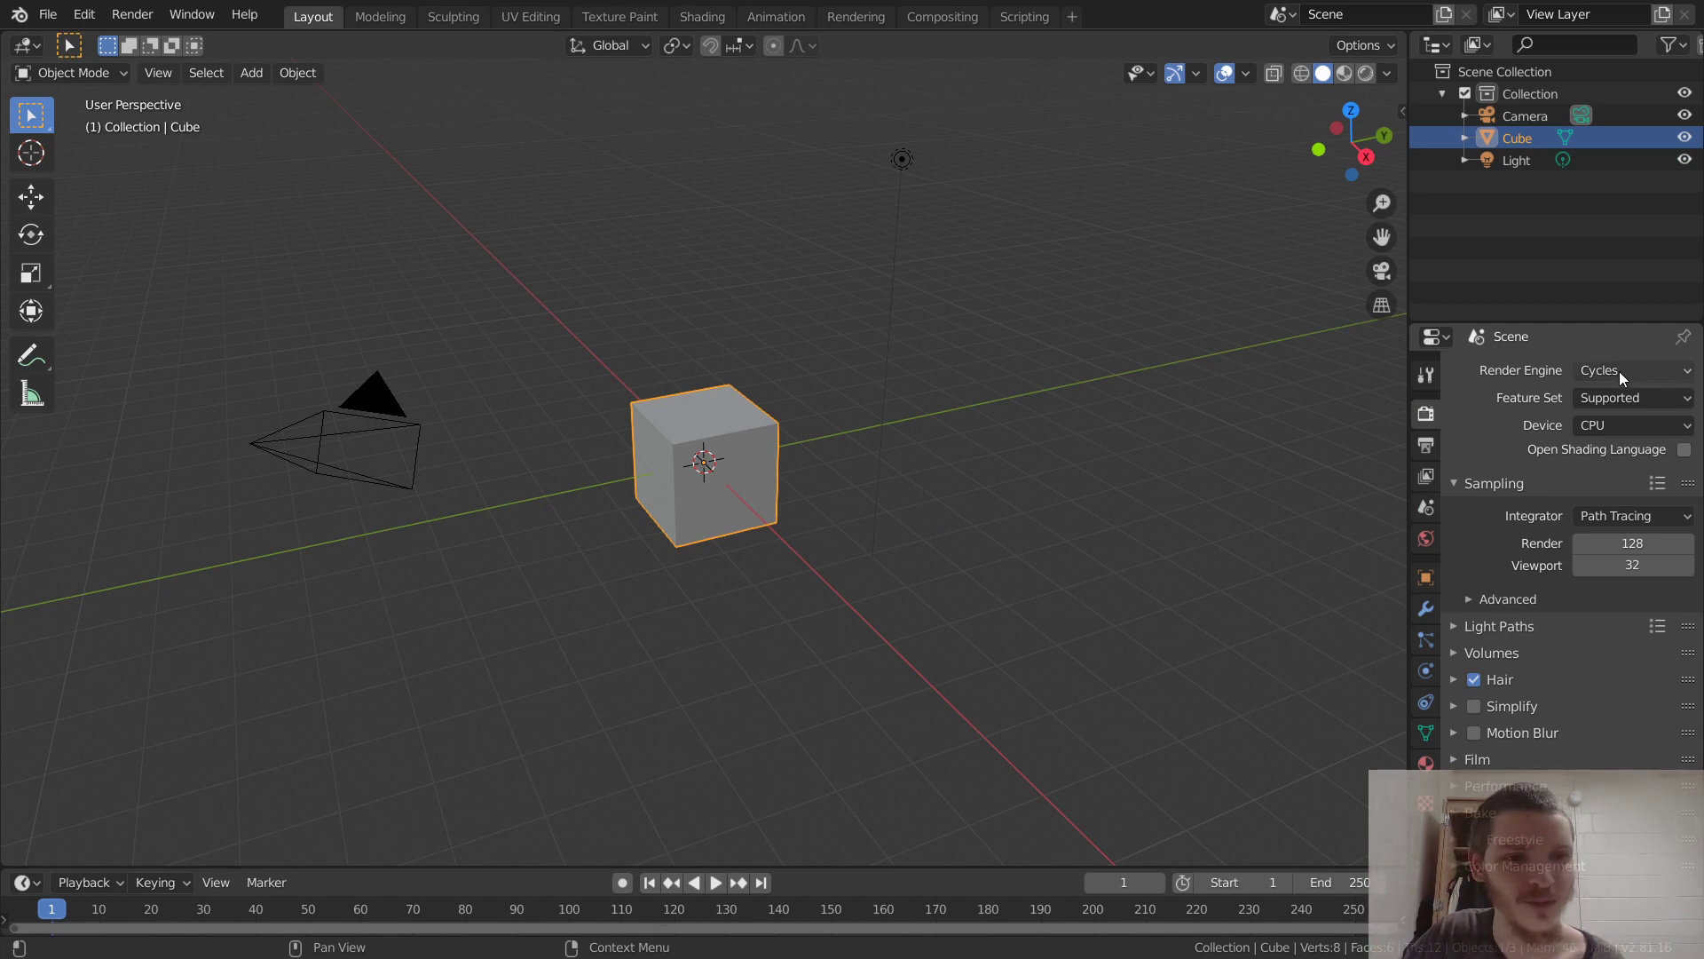
pyautogui.click(1611, 424)
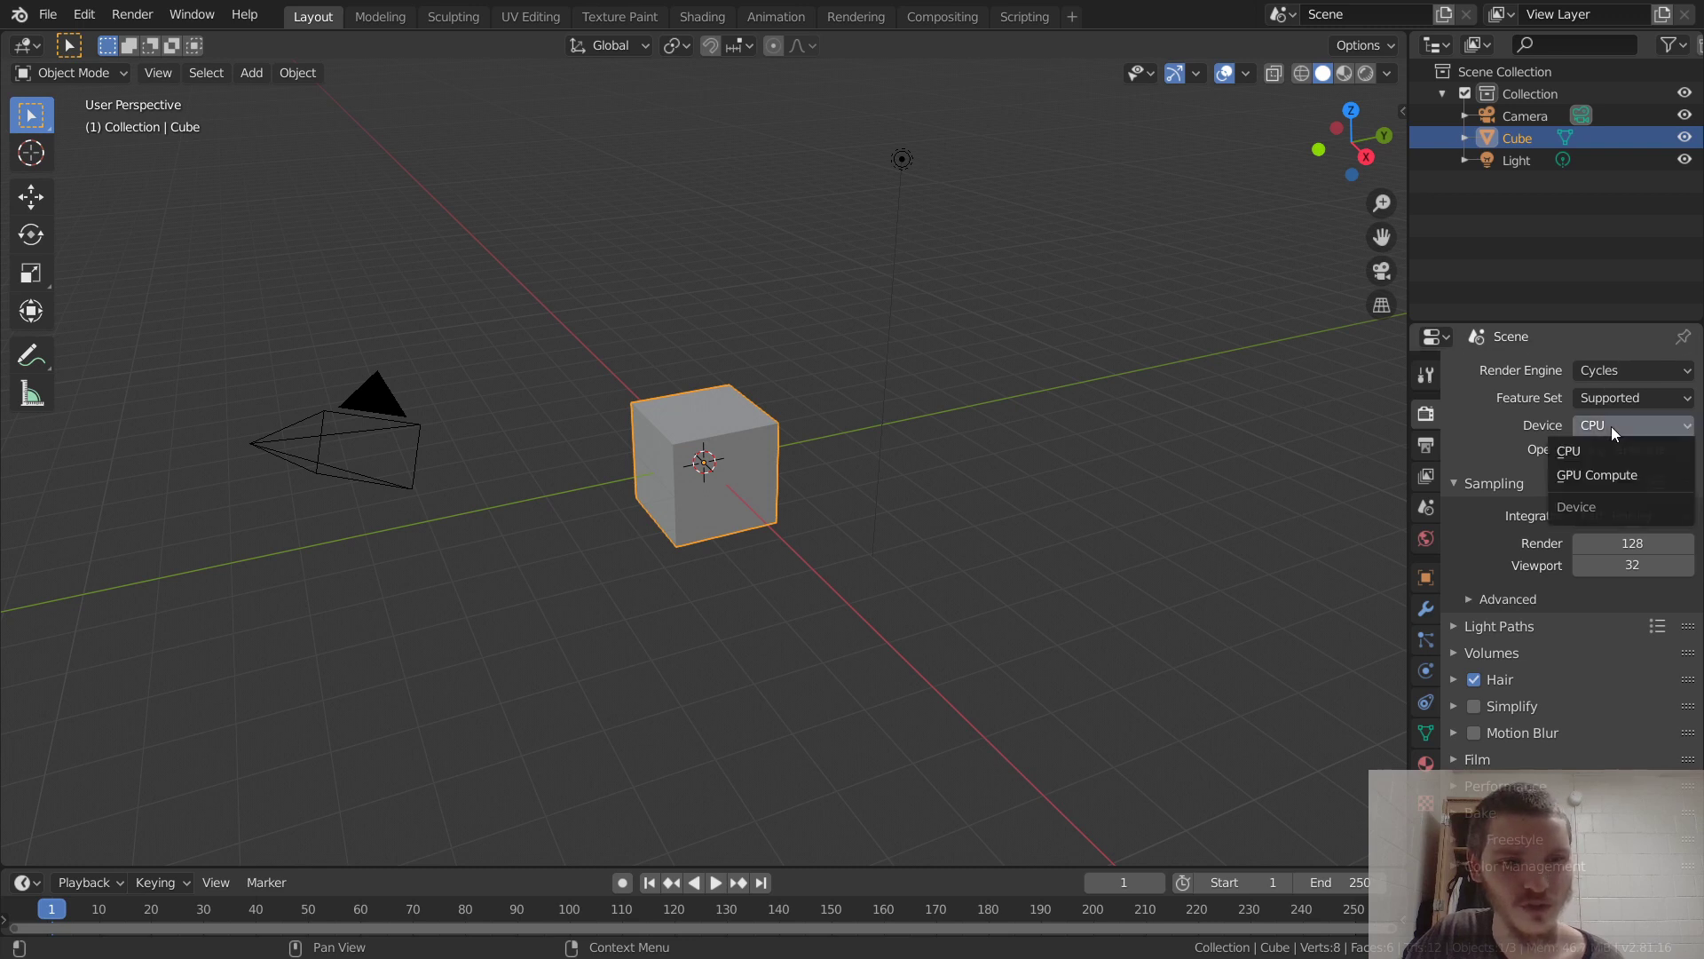
pyautogui.click(1587, 470)
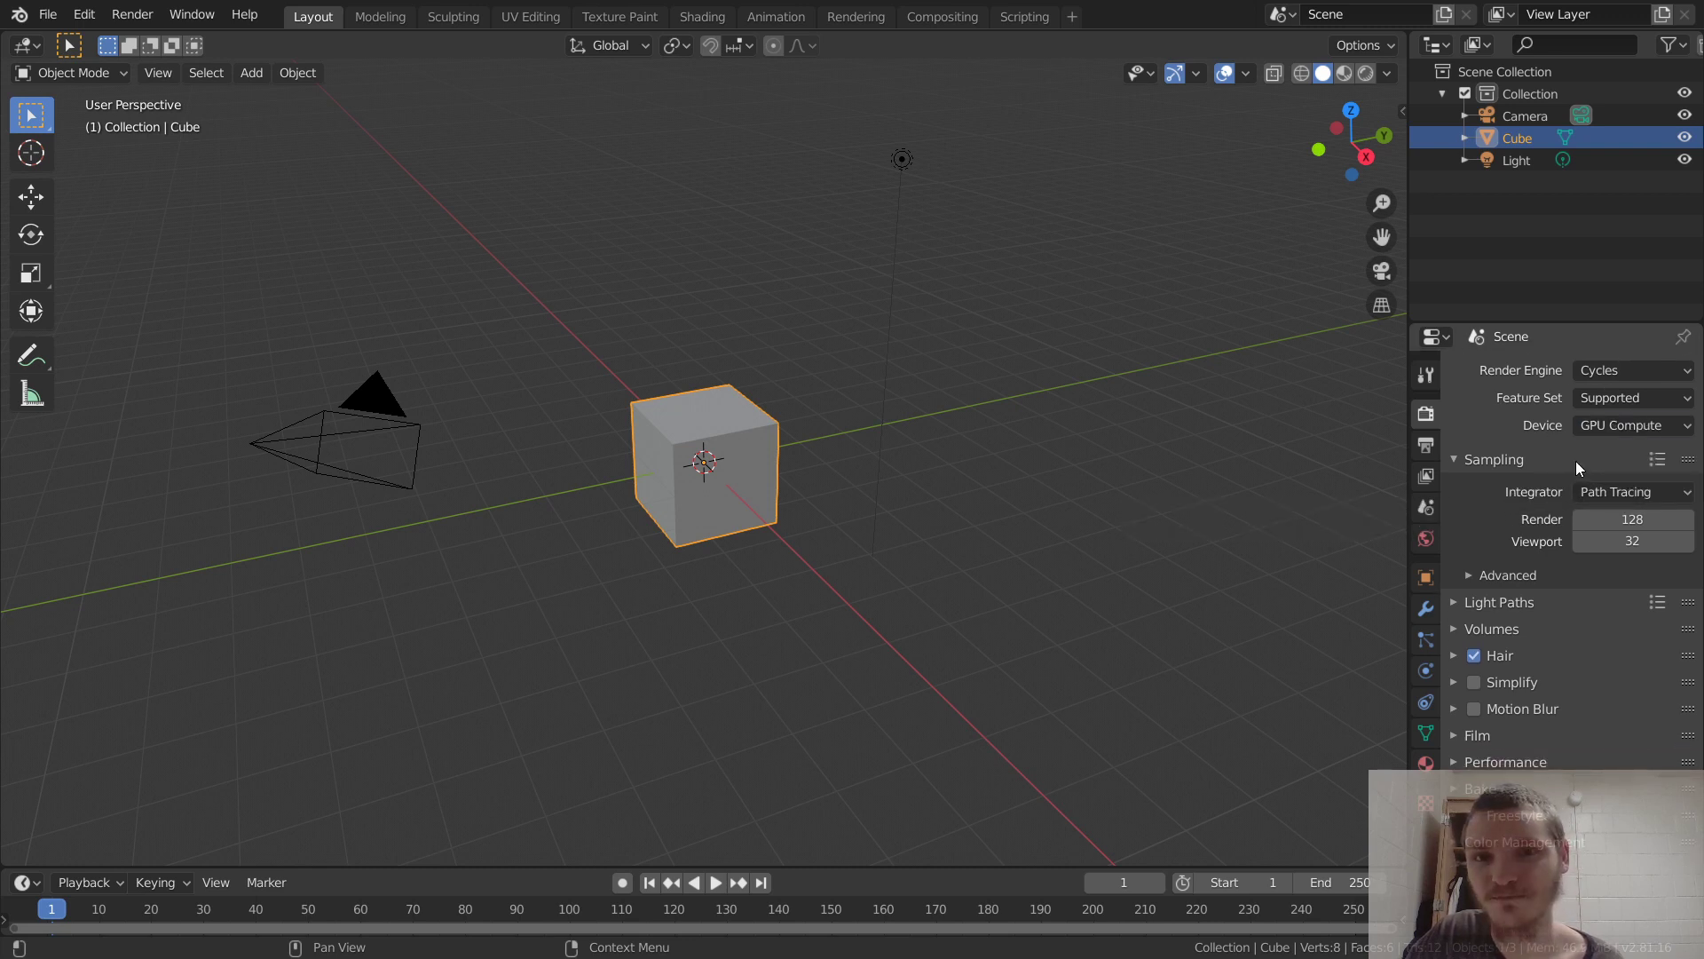
# Delete the default cube and add a UV sphere in its place.
pyautogui.press('x')
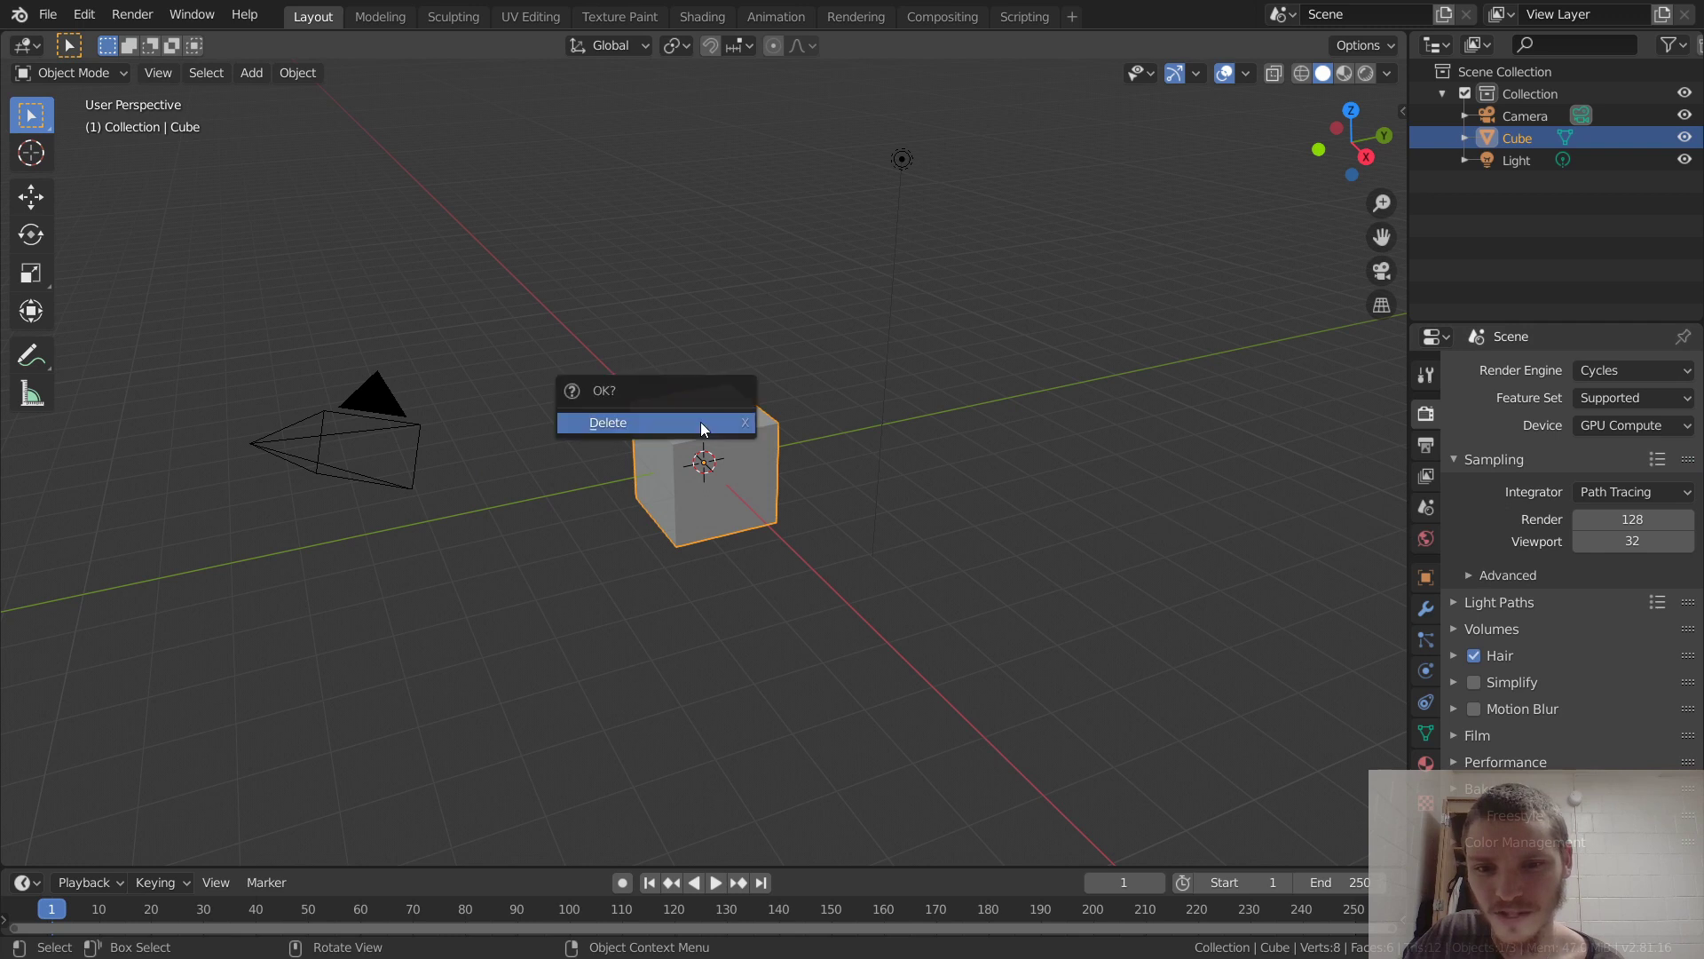
pyautogui.click(701, 428)
pyautogui.hotkey('shift', 'a')
pyautogui.moveTo(702, 429)
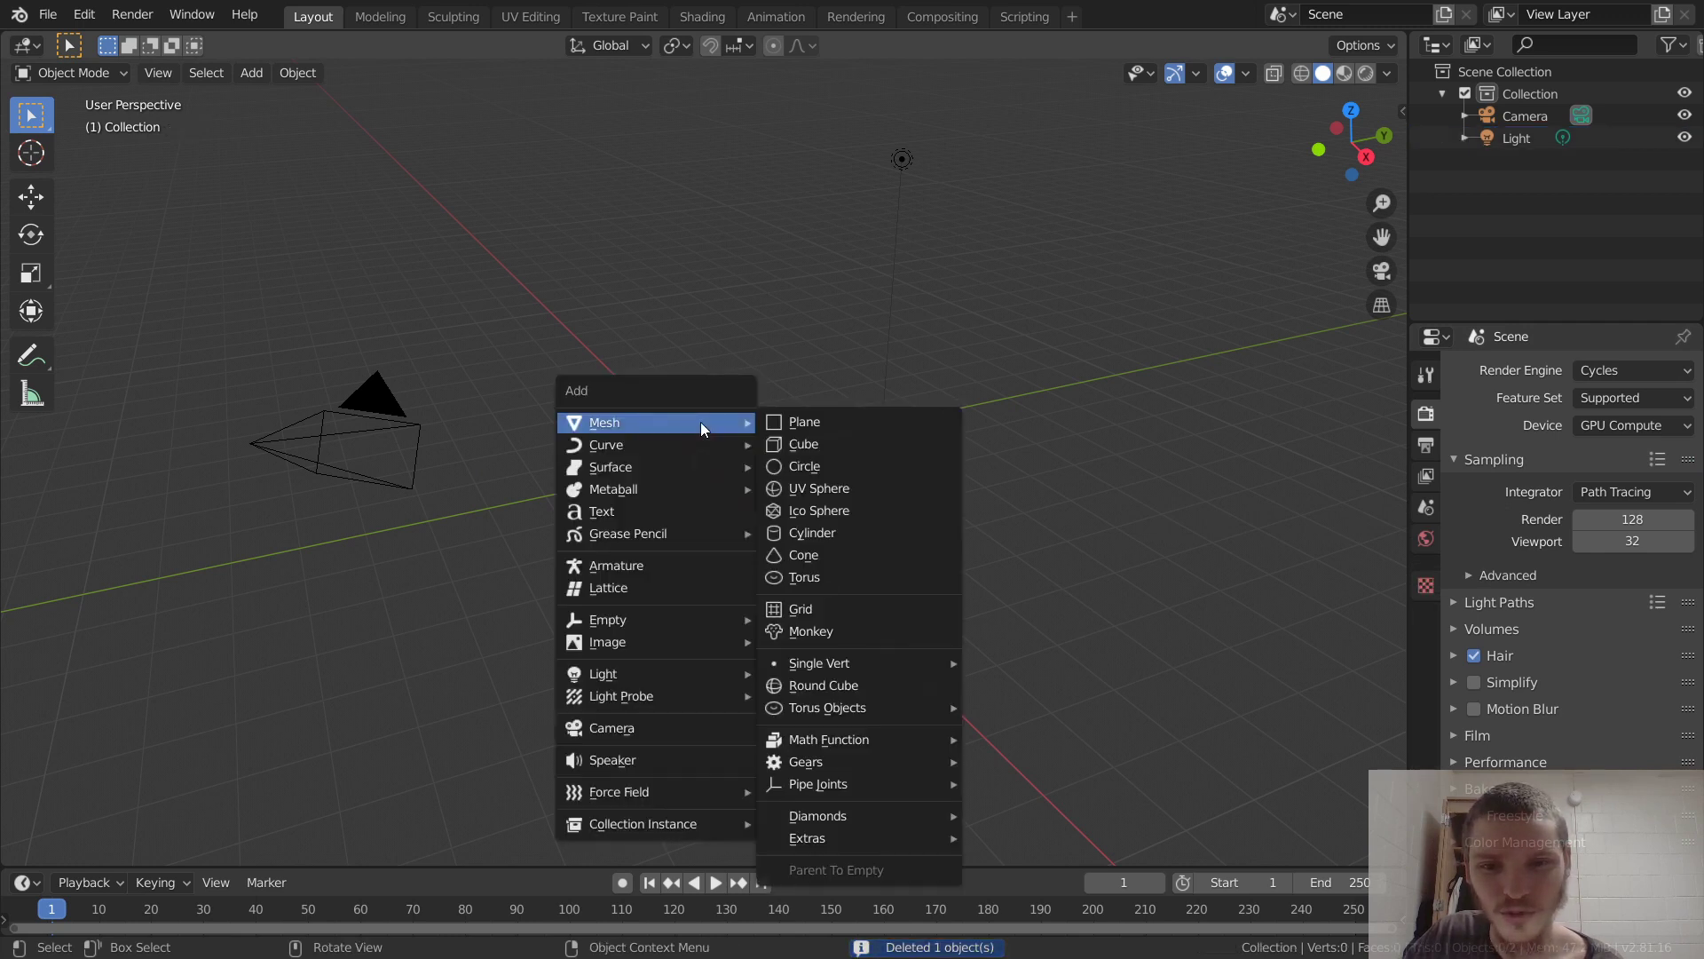
pyautogui.click(820, 486)
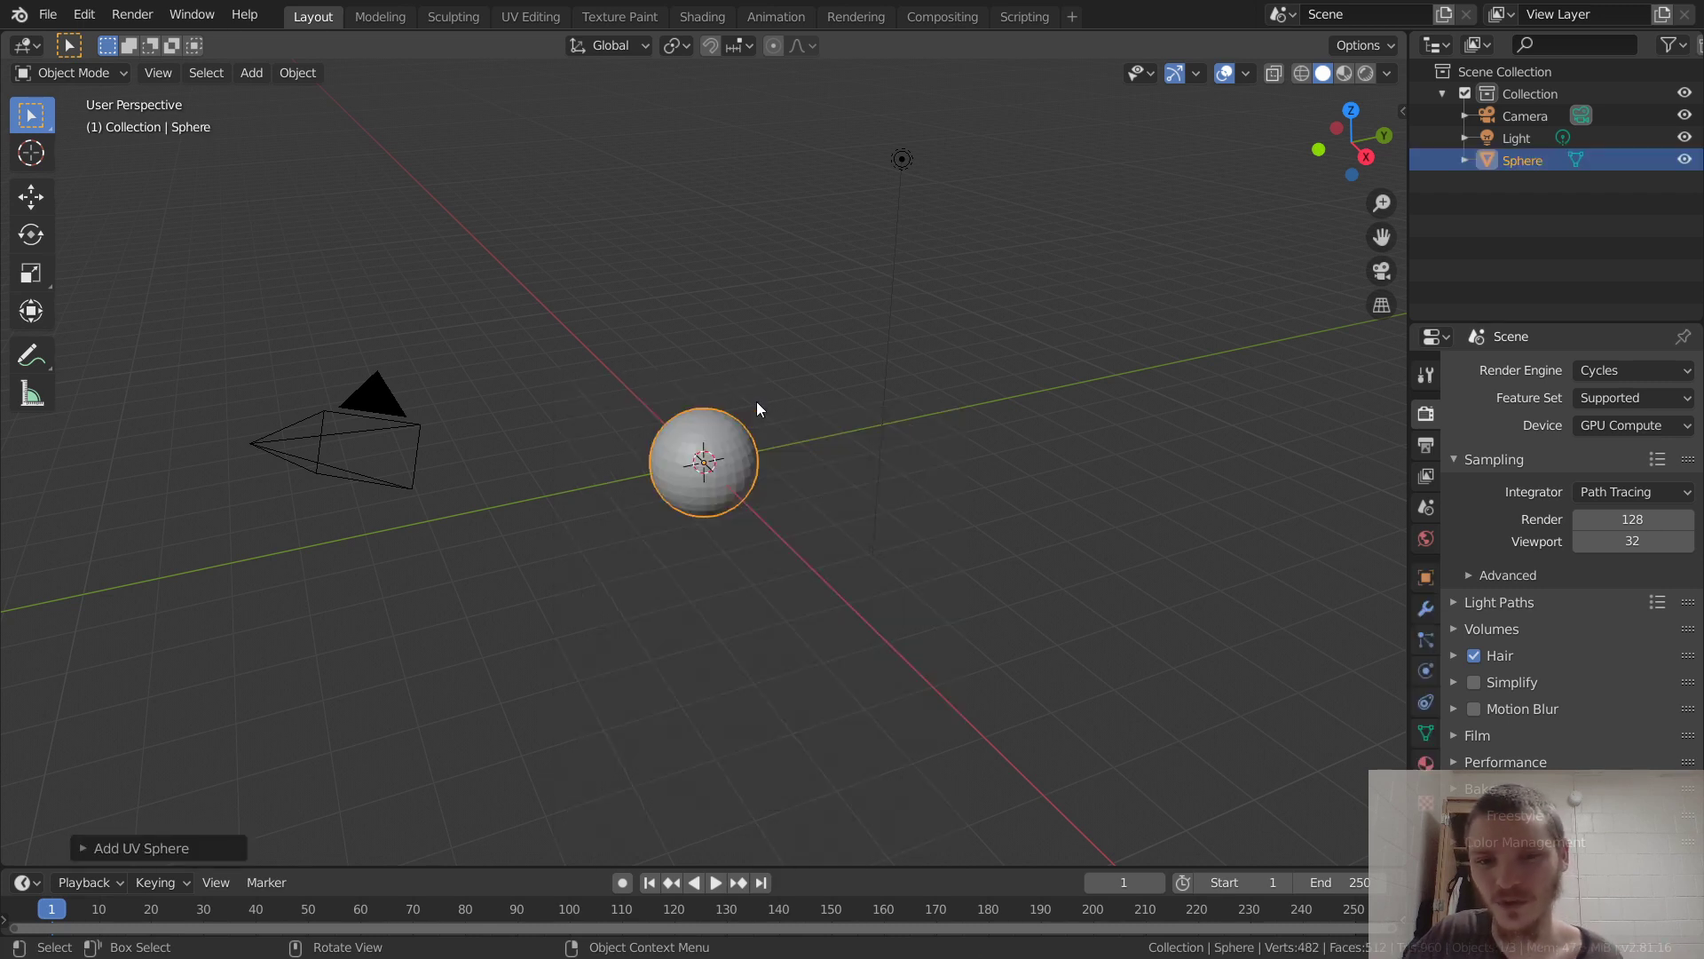
# Switch to the Shading workspace and show the sphere with rendered viewport shading.
pyautogui.click(717, 18)
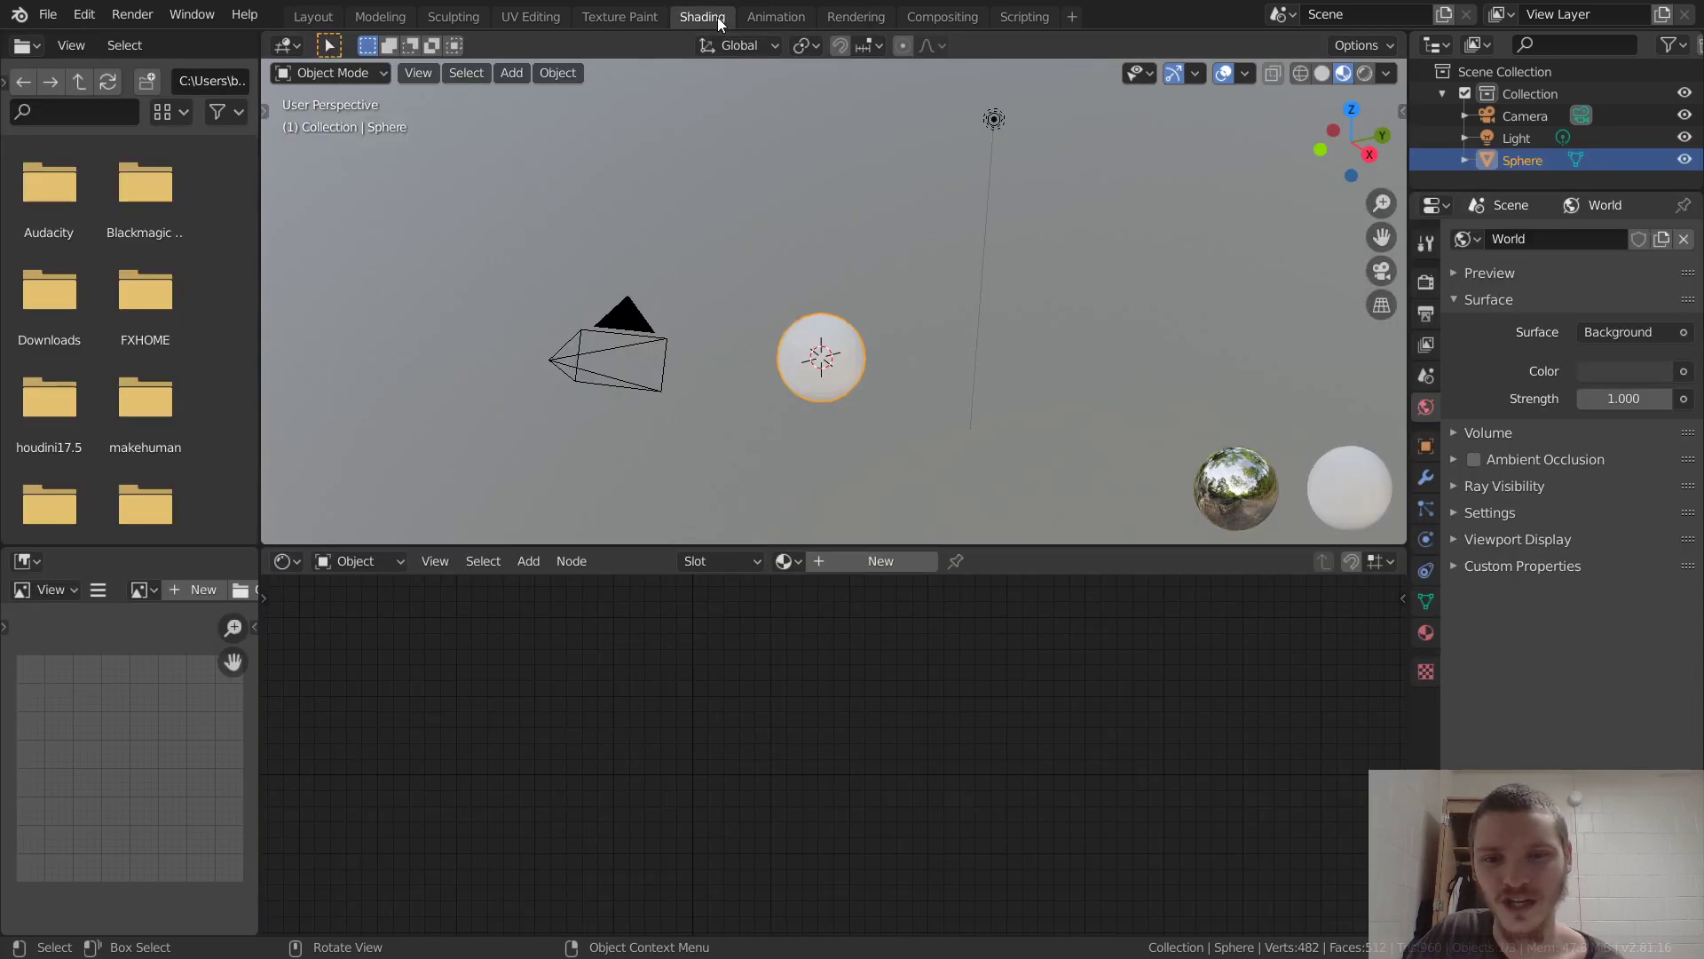
pyautogui.scroll(4, 838, 358)
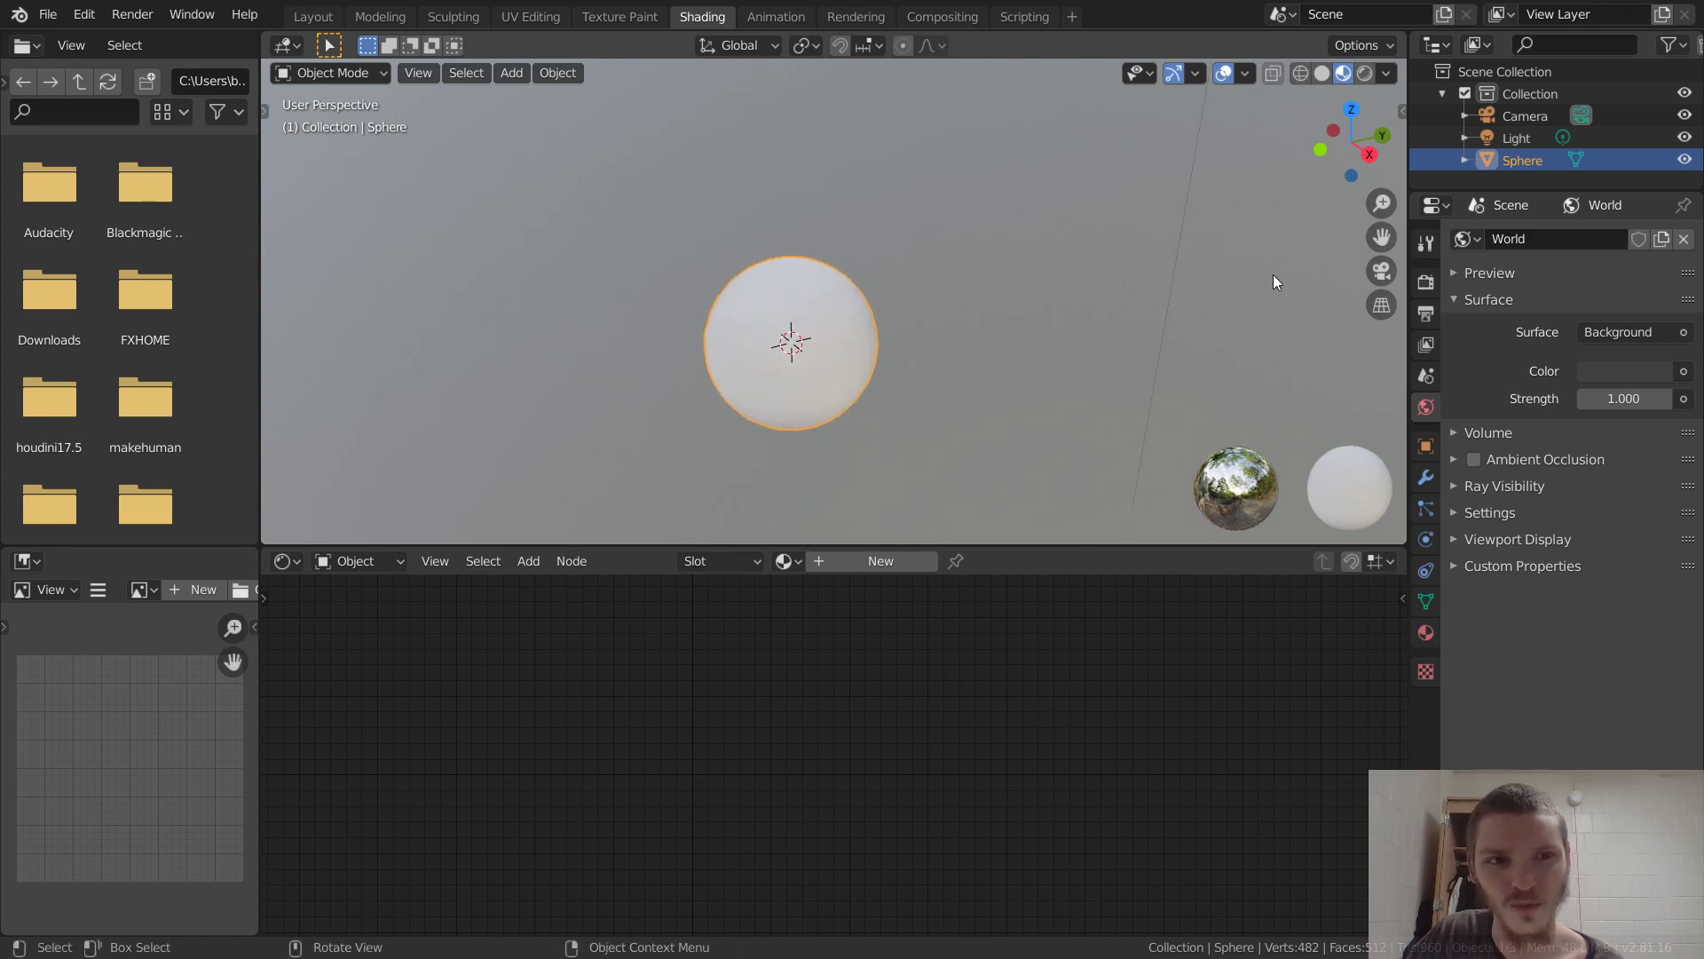
pyautogui.click(1365, 74)
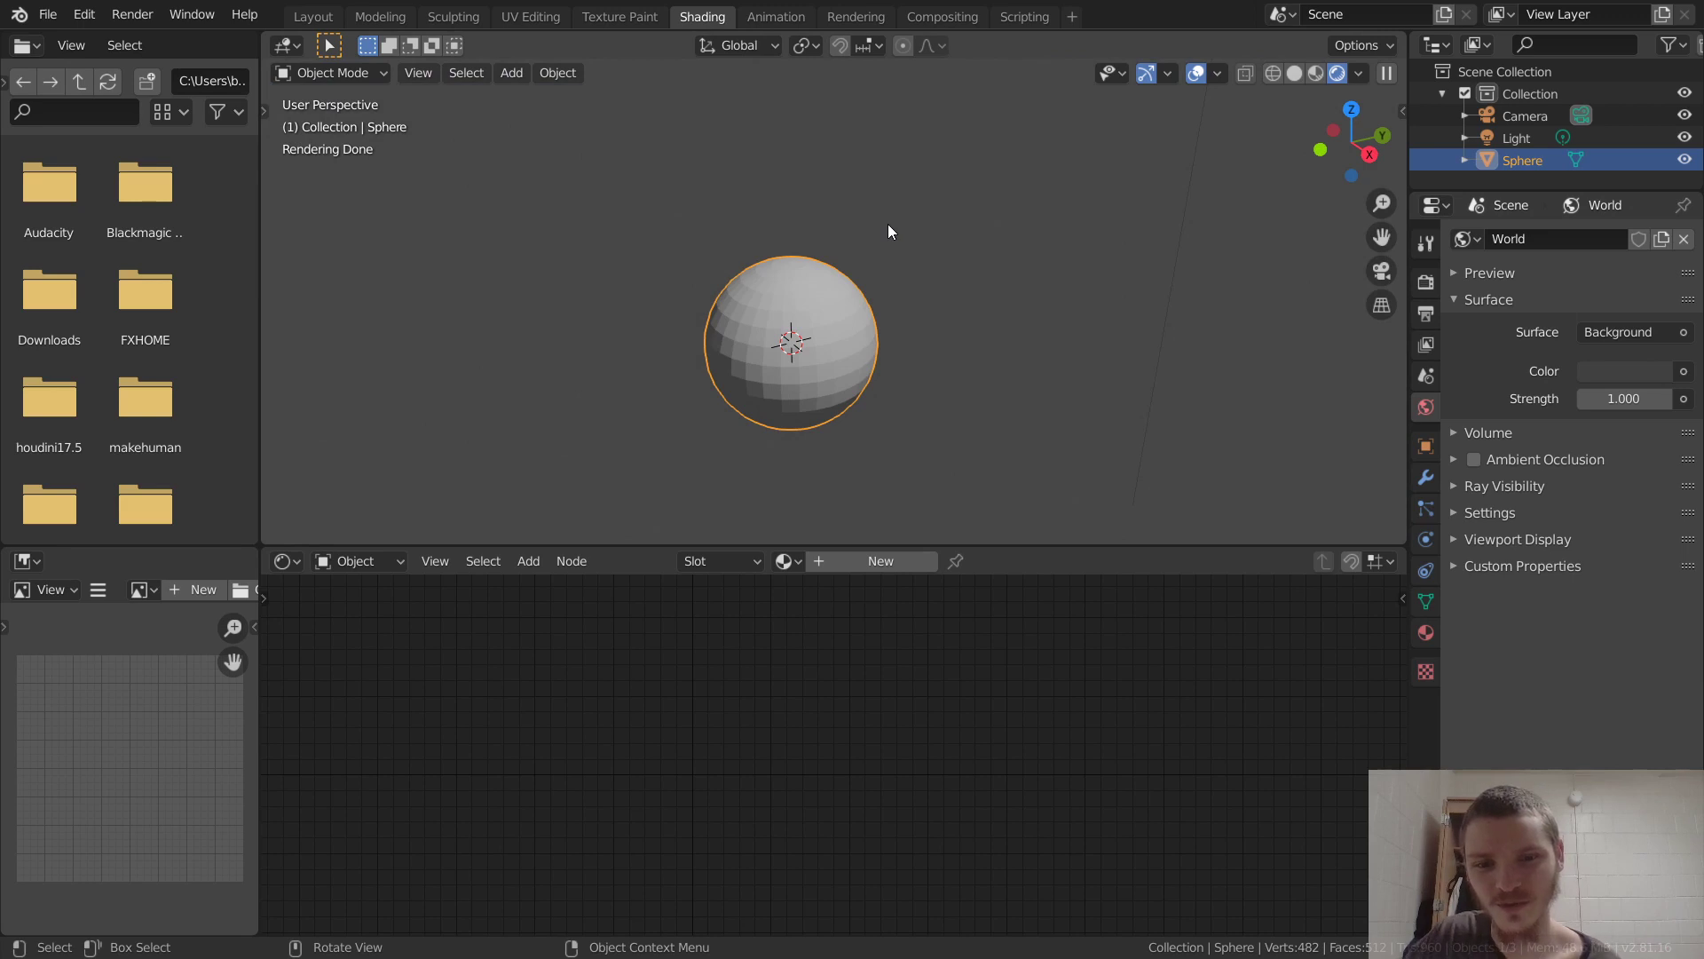
# Create a new material for the sphere and space the Principled BSDF and Material Output nodes apart.
pyautogui.click(844, 561)
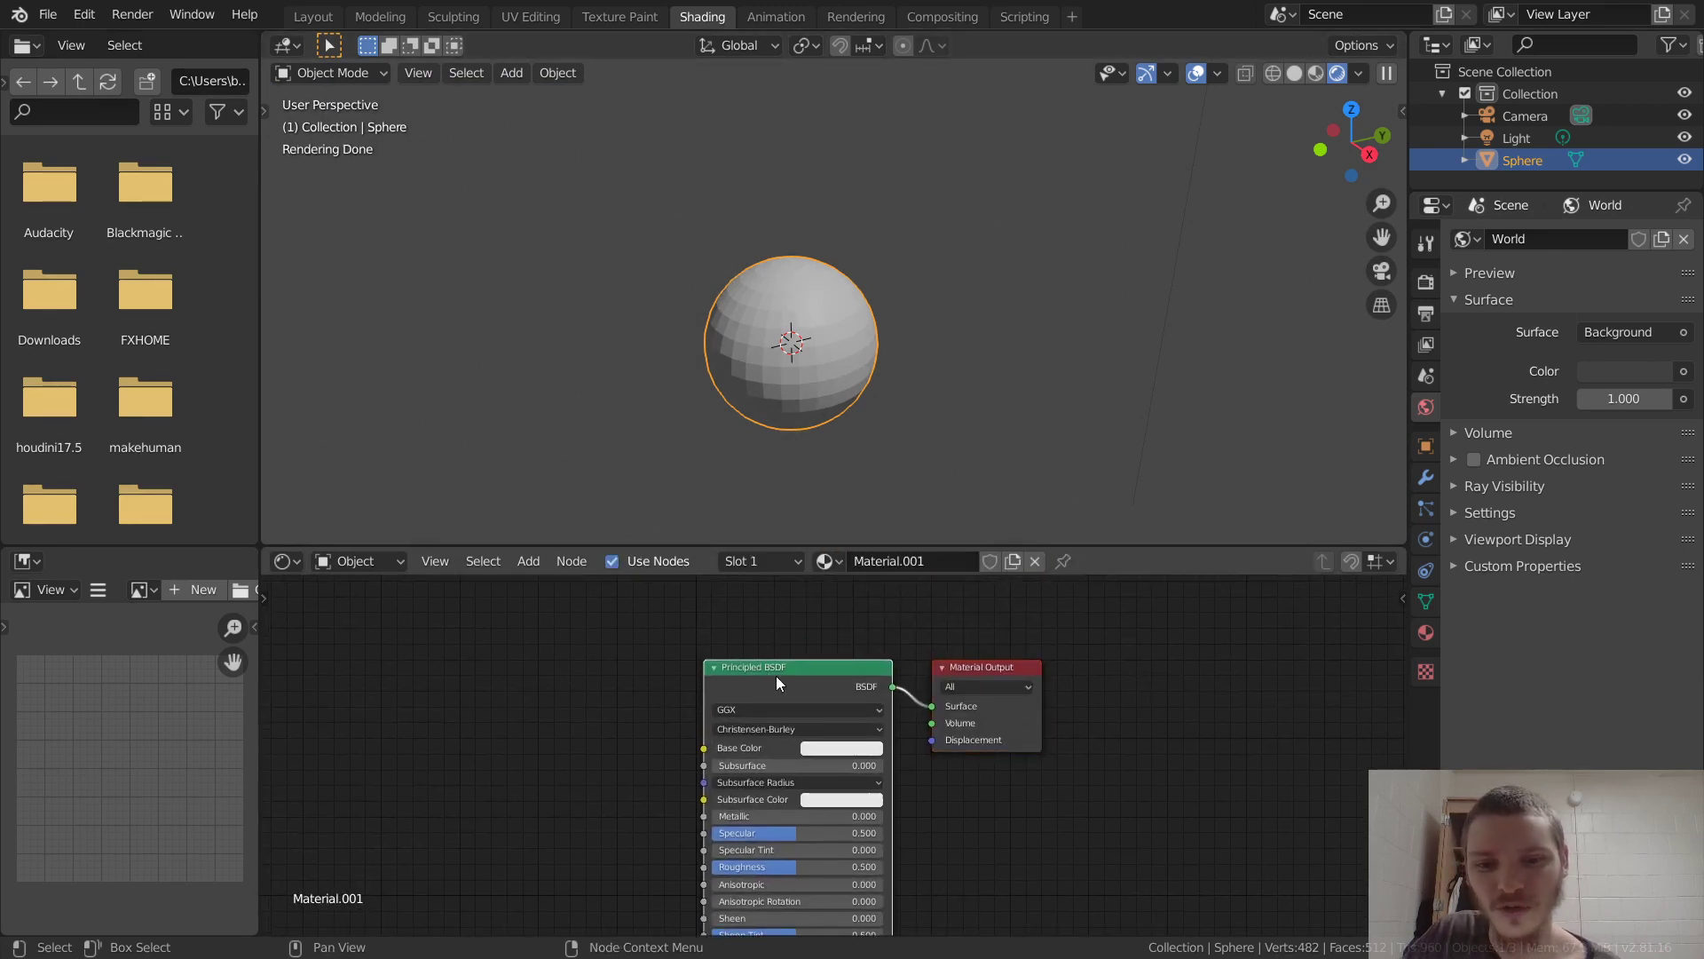
pyautogui.moveTo(808, 674); pyautogui.dragTo(613, 622)
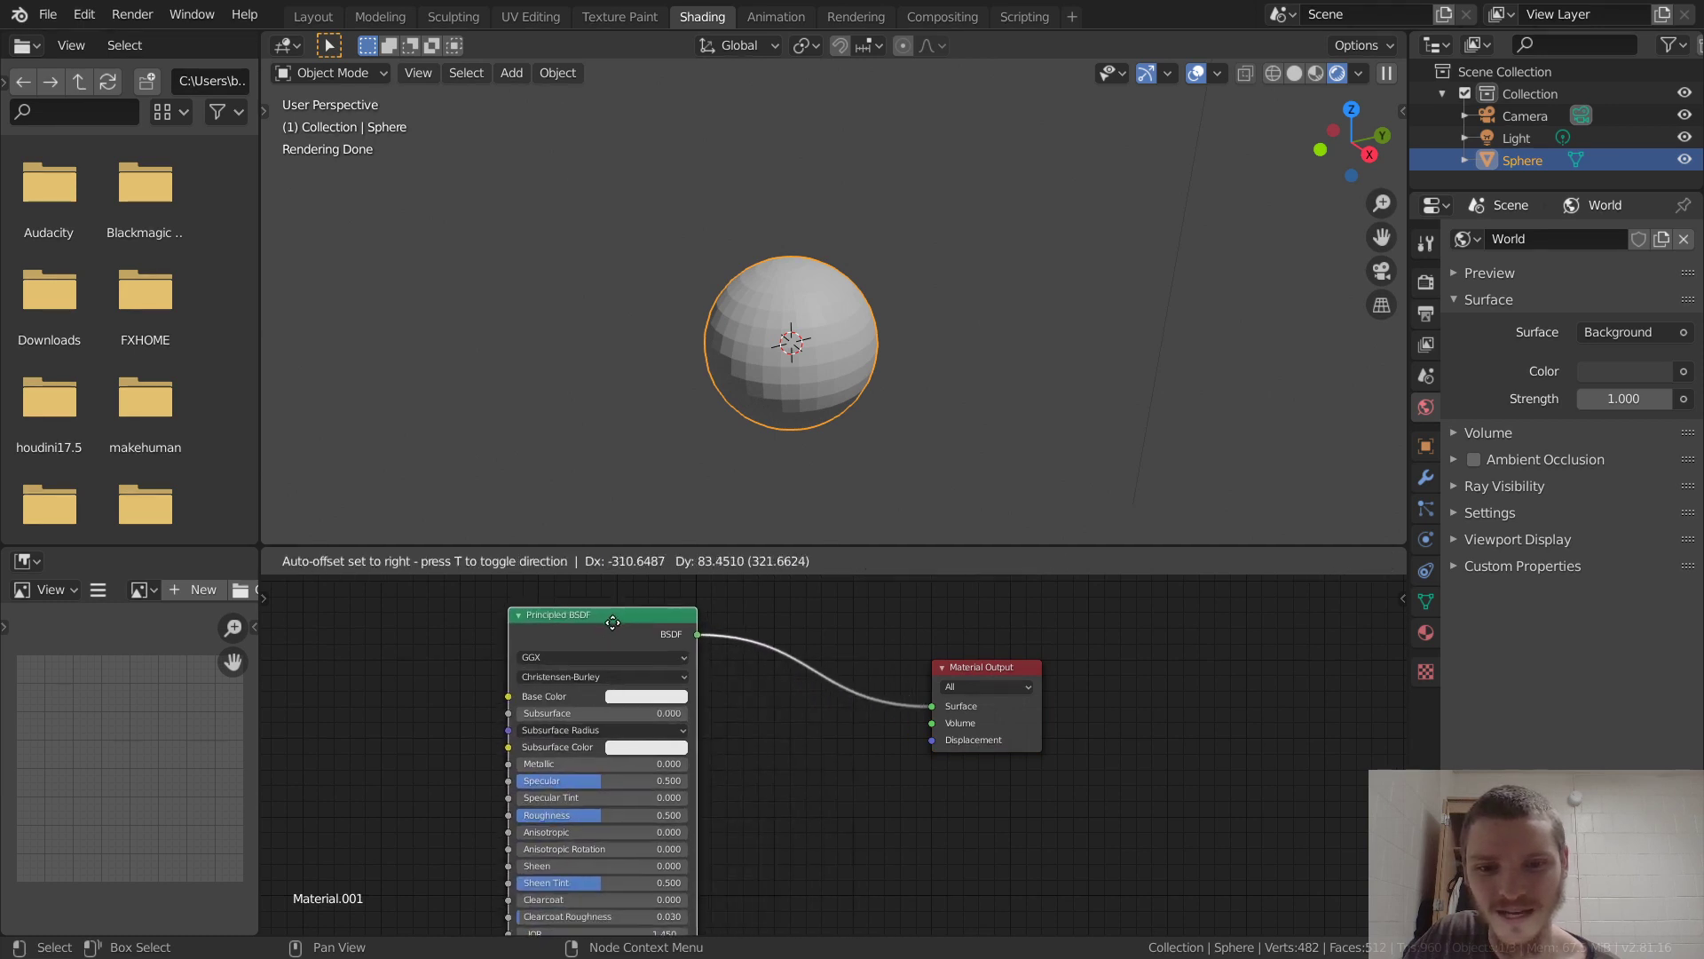
pyautogui.moveTo(946, 699); pyautogui.dragTo(987, 716)
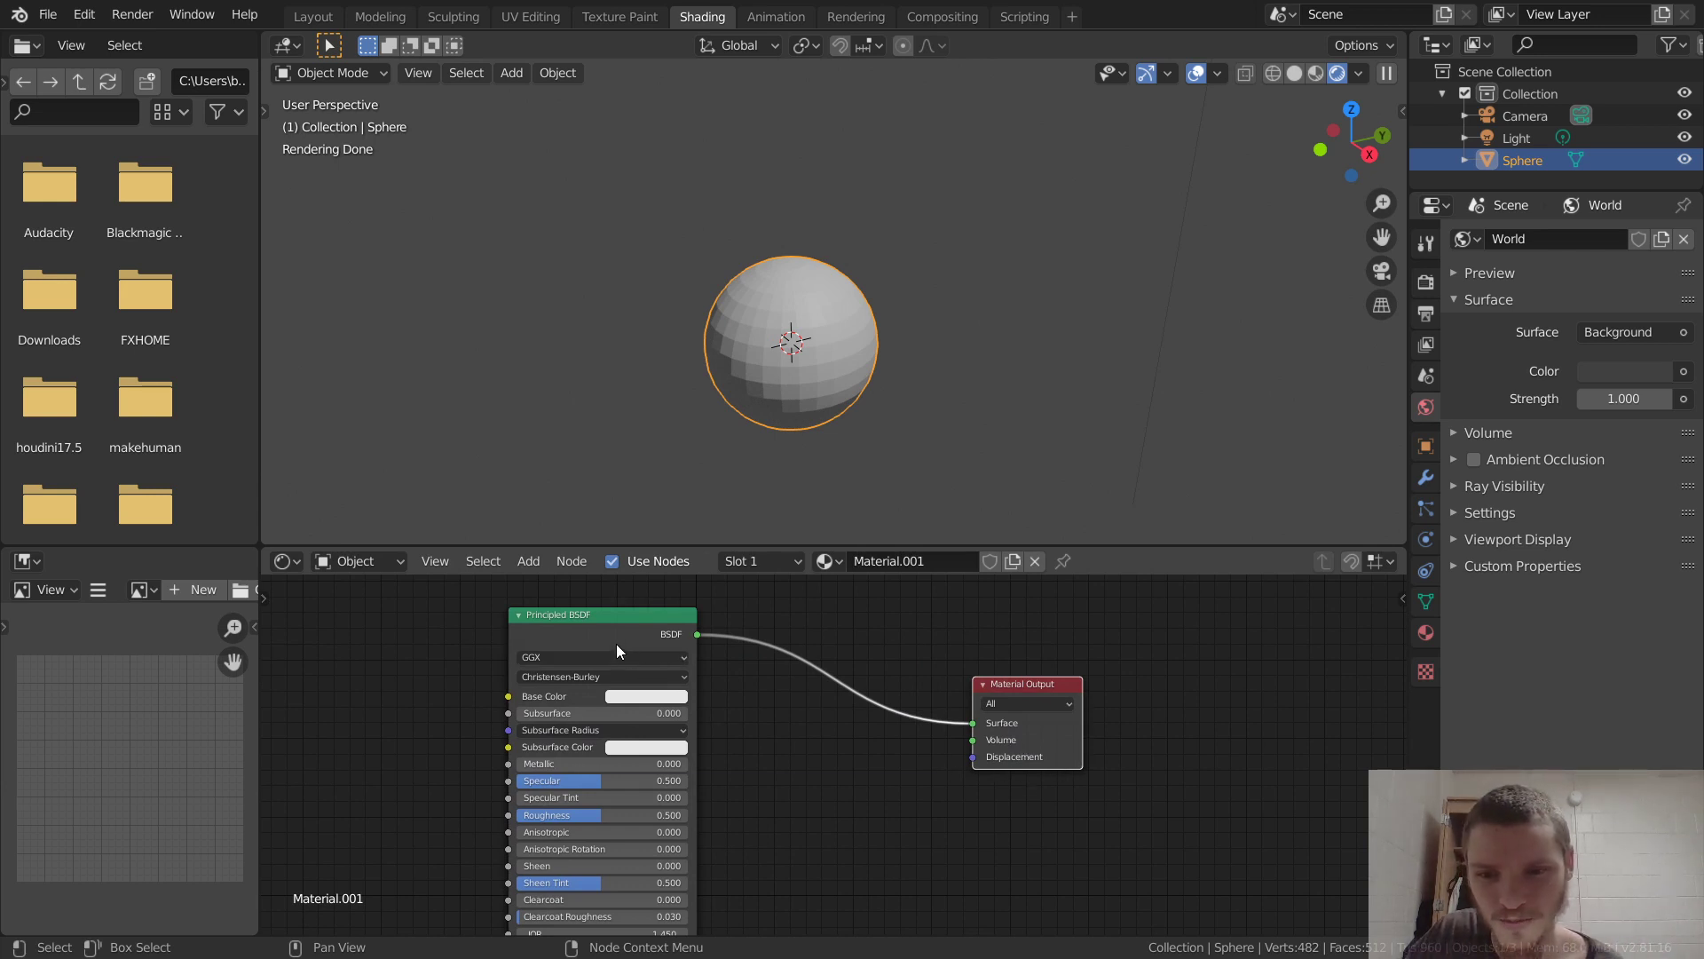
pyautogui.moveTo(616, 642); pyautogui.dragTo(541, 629)
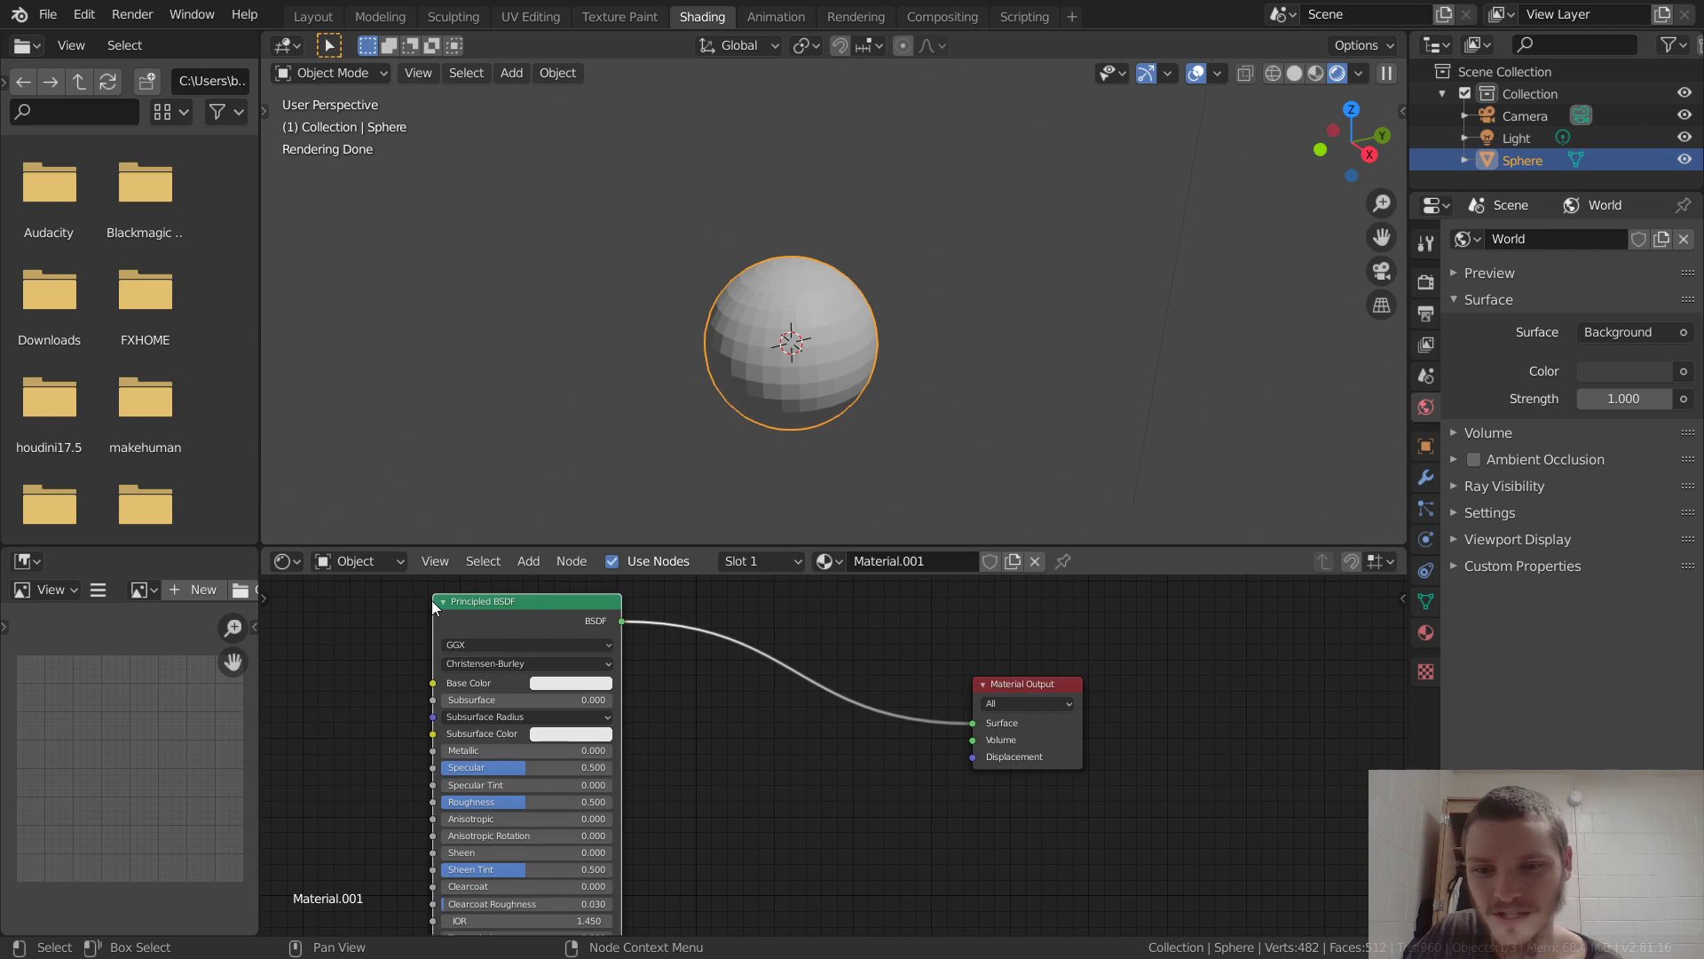
# Replace the Principled BSDF with a Diffuse BSDF node and connect its BSDF output to the Material Output's Surface.
pyautogui.press('Delete')
pyautogui.hotkey('shift', 'a')
pyautogui.click(597, 640)
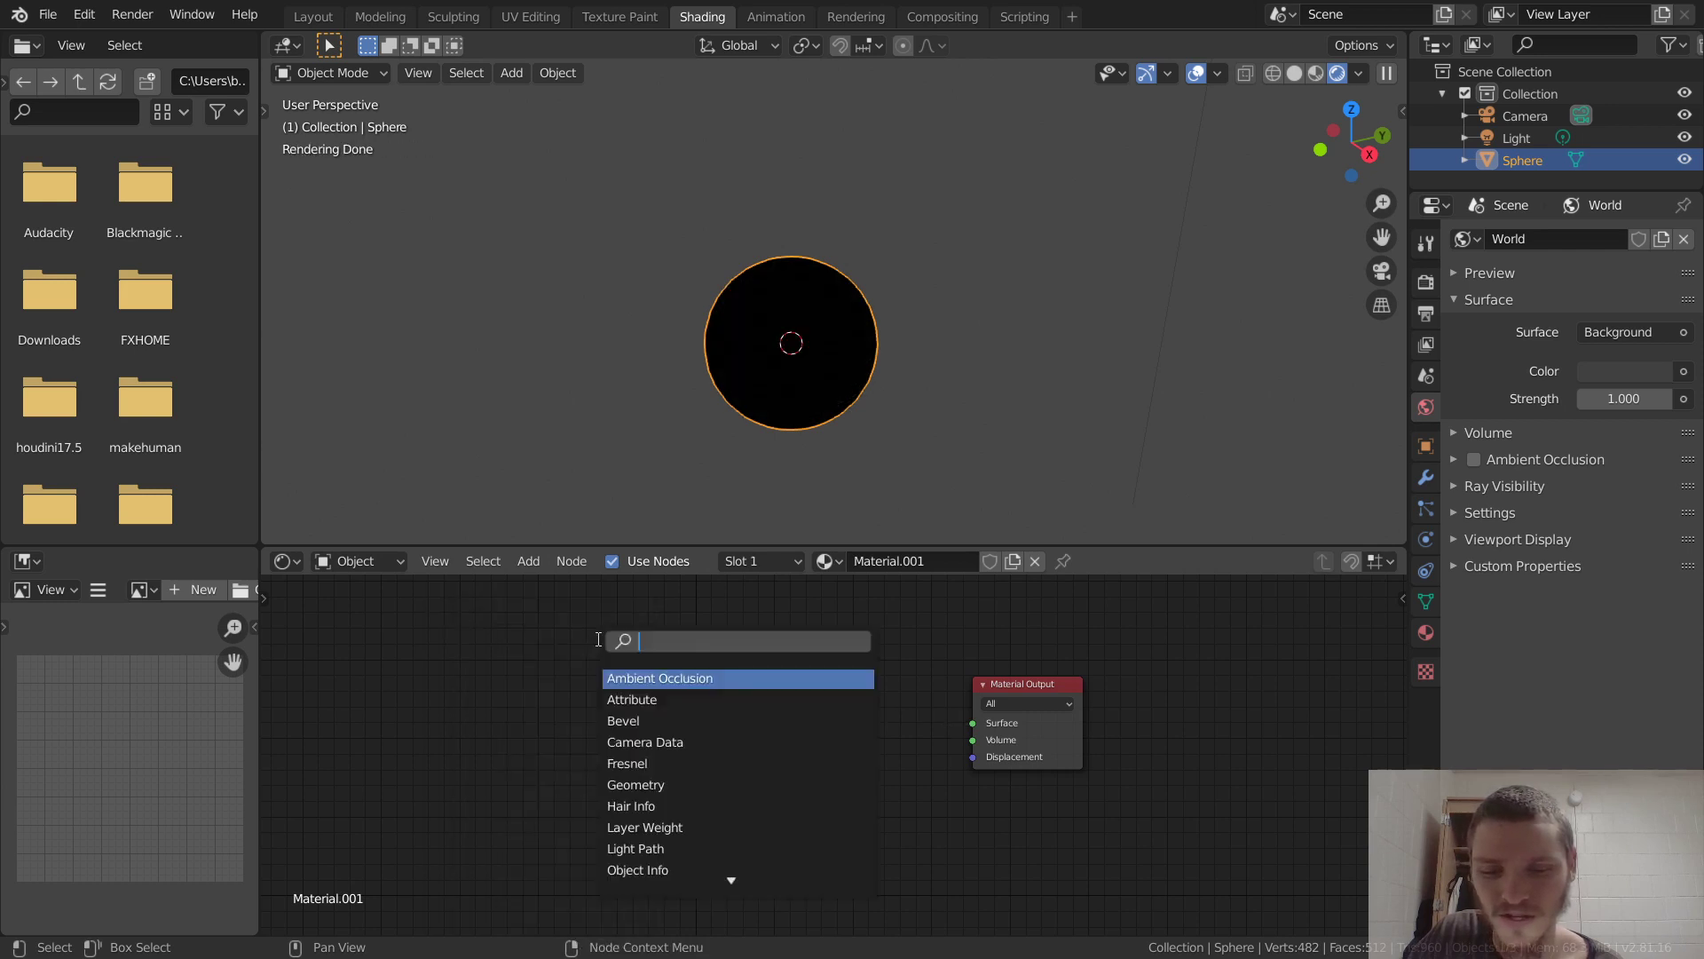
pyautogui.write('bsdf')
pyautogui.click(725, 702)
pyautogui.click(693, 657)
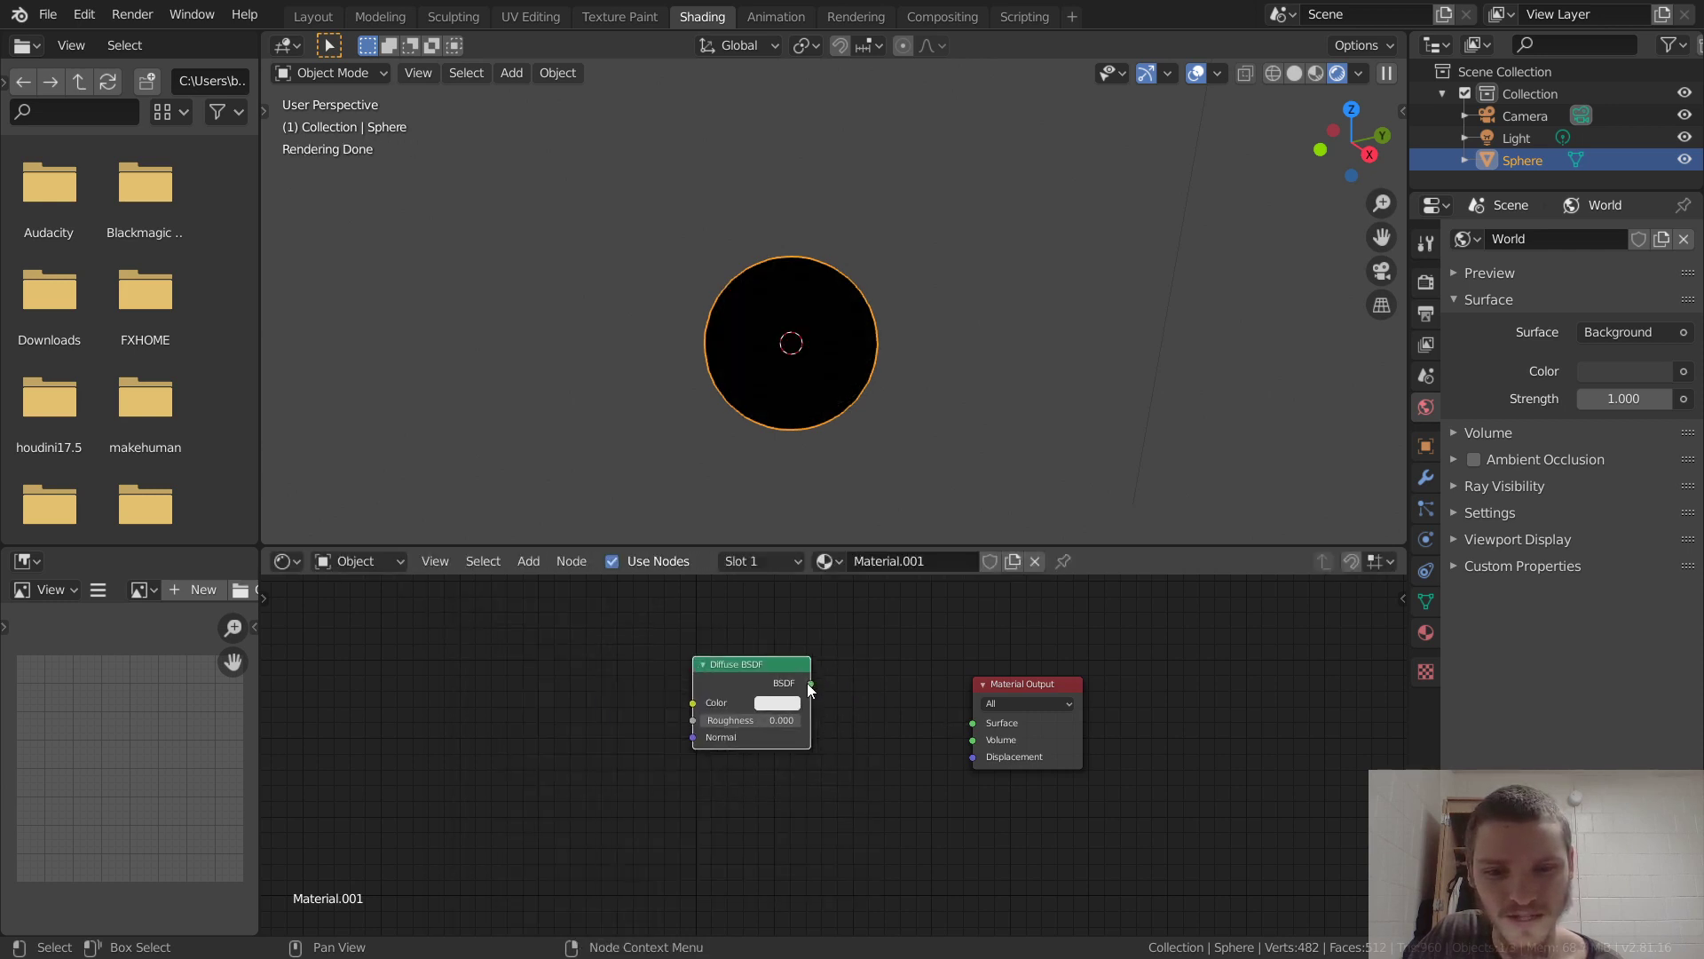
pyautogui.moveTo(810, 683)
pyautogui.mouseDown()
pyautogui.moveTo(1021, 701)
pyautogui.moveTo(974, 723)
pyautogui.mouseUp()
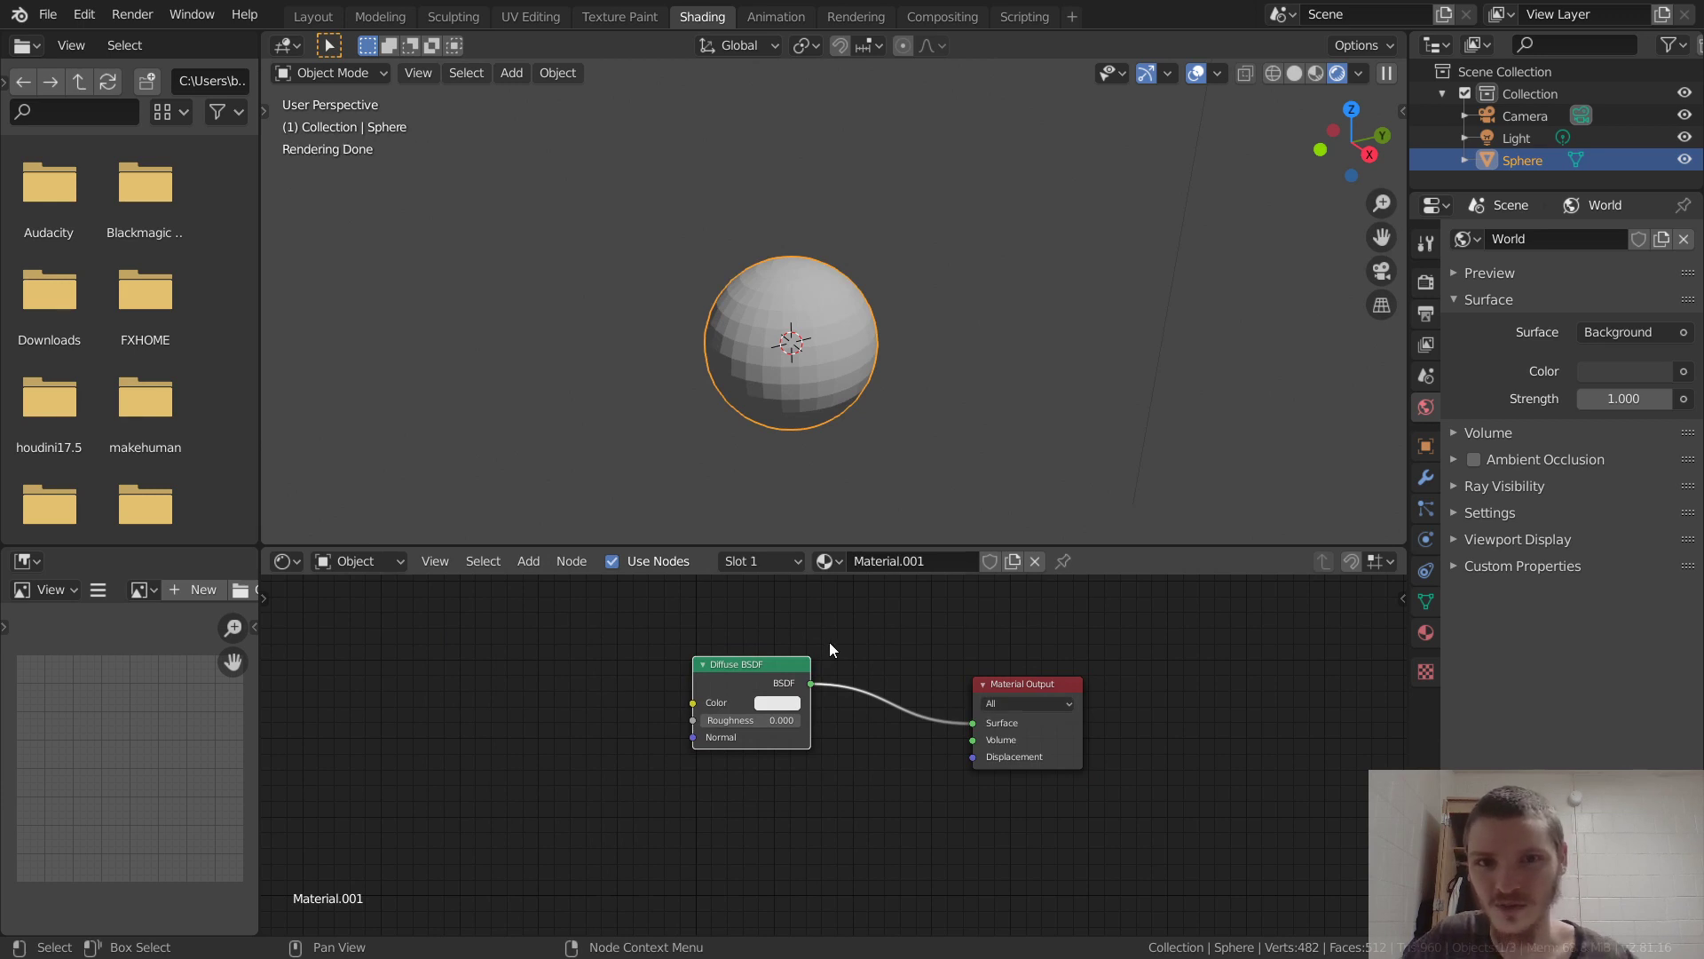
# Rearrange the Diffuse BSDF and Material Output nodes to leave more room between them.
pyautogui.moveTo(787, 669); pyautogui.dragTo(761, 639)
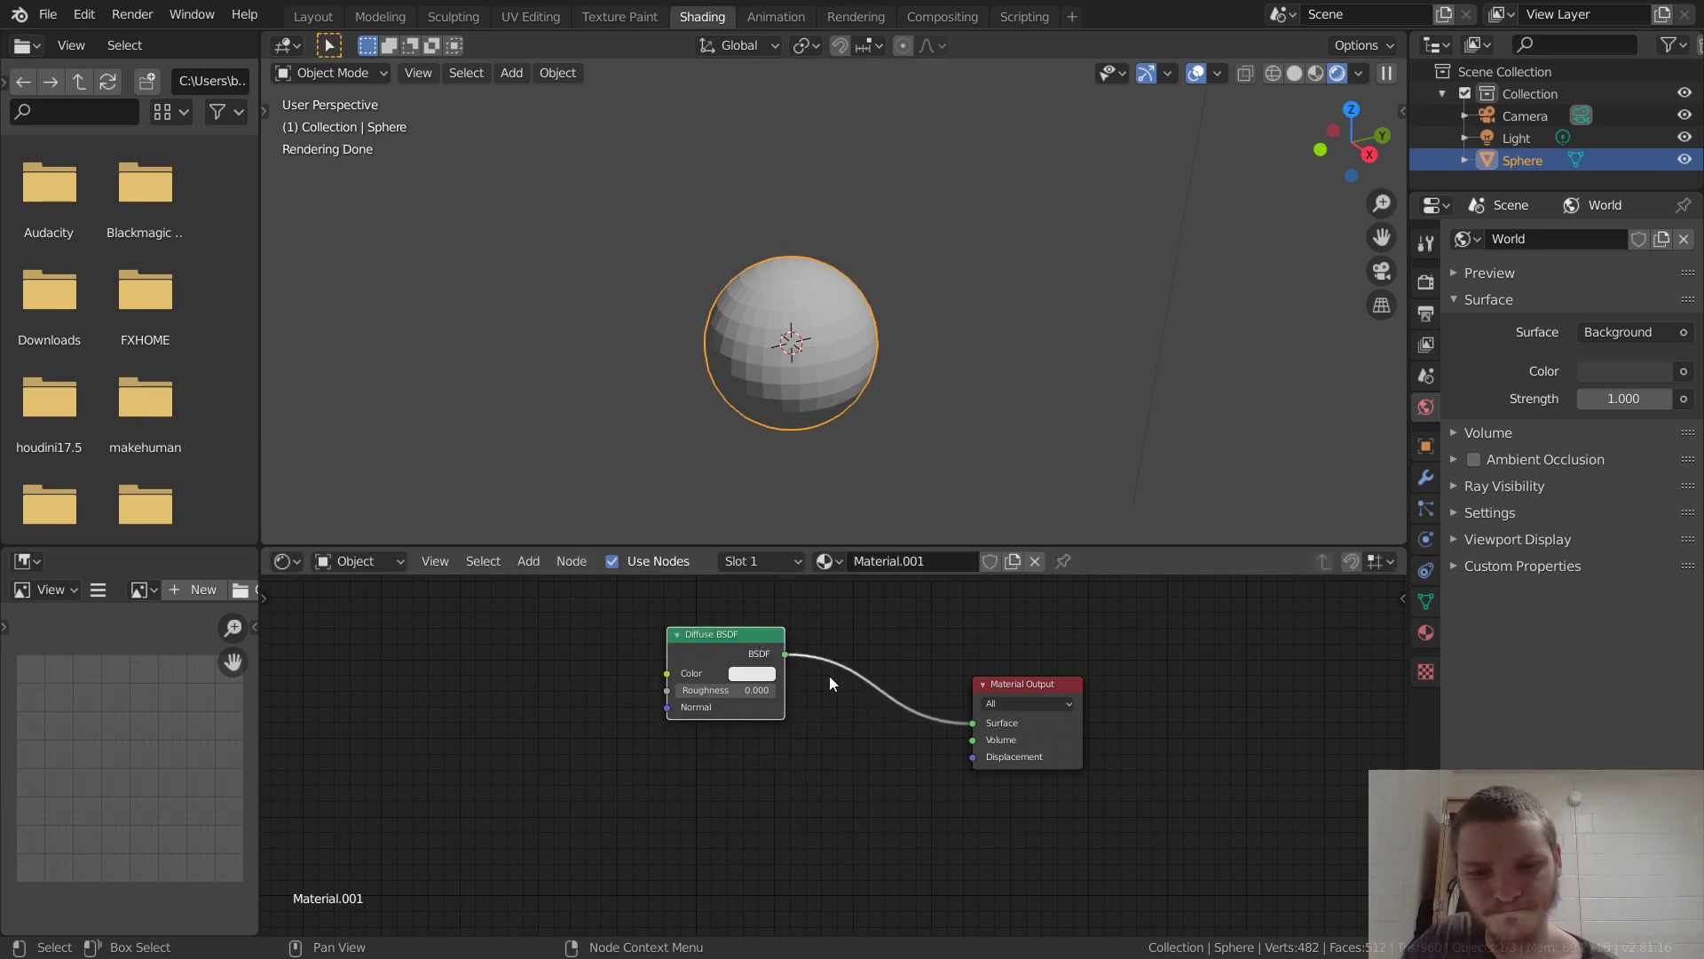
pyautogui.moveTo(829, 674); pyautogui.dragTo(815, 692, button='middle')
pyautogui.moveTo(999, 705); pyautogui.dragTo(1010, 710)
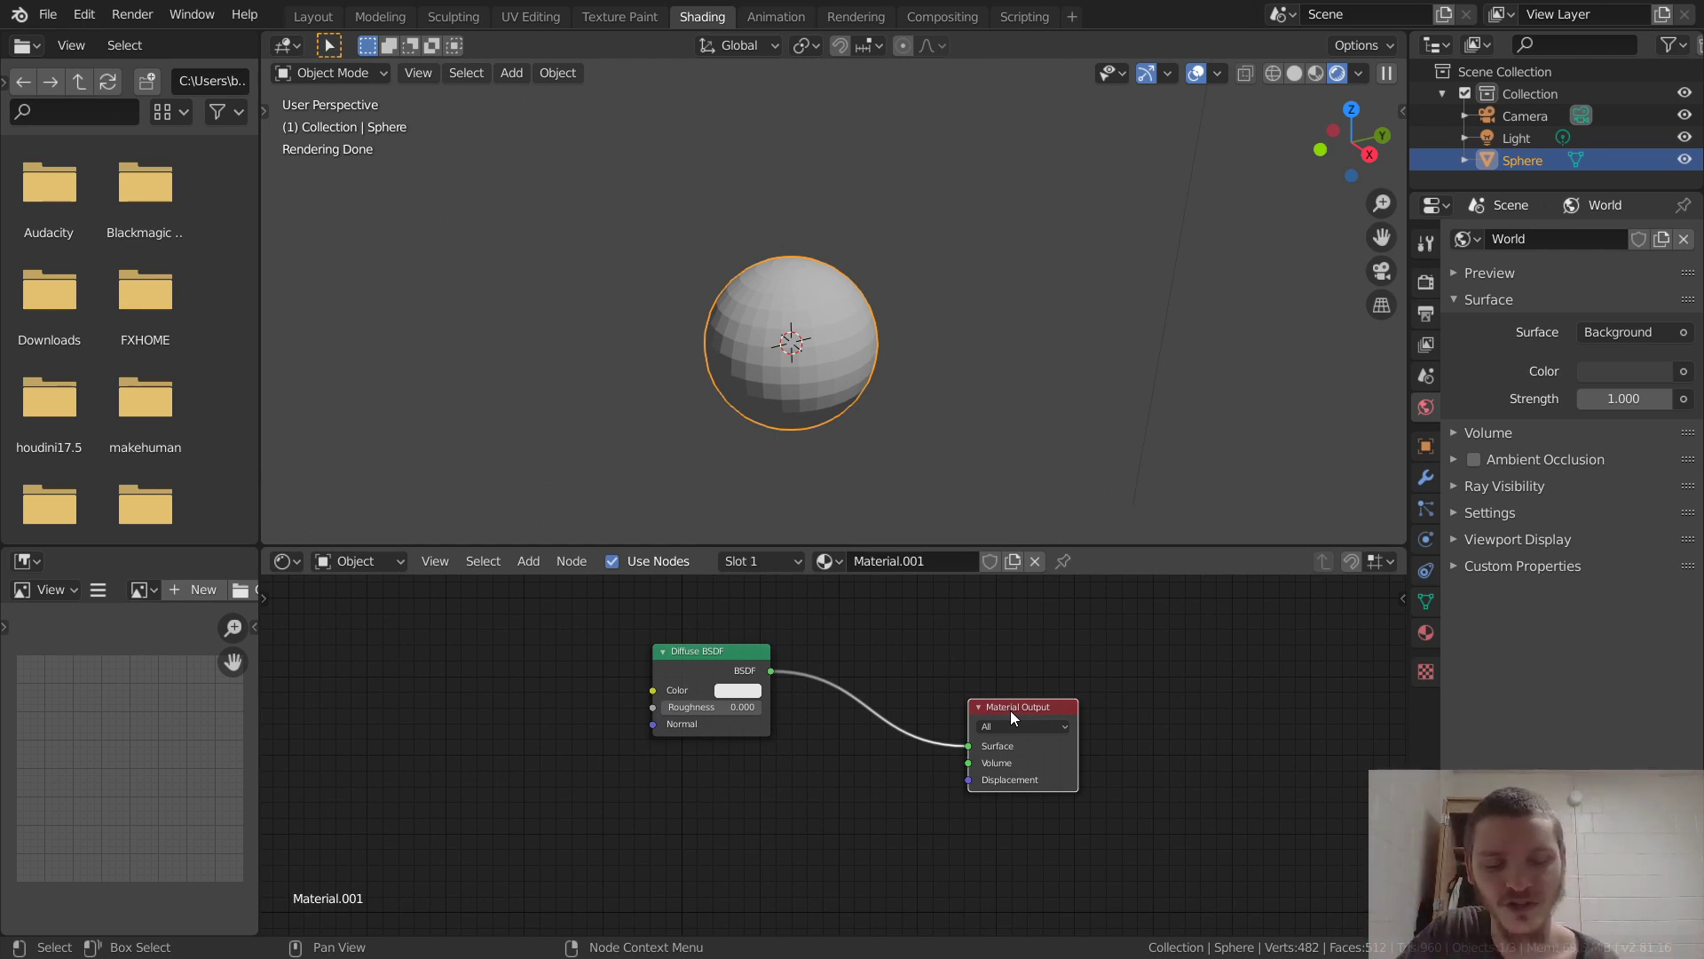
# Set the sphere material's displacement method to Displacement and Bump in its surface settings.
pyautogui.click(1425, 634)
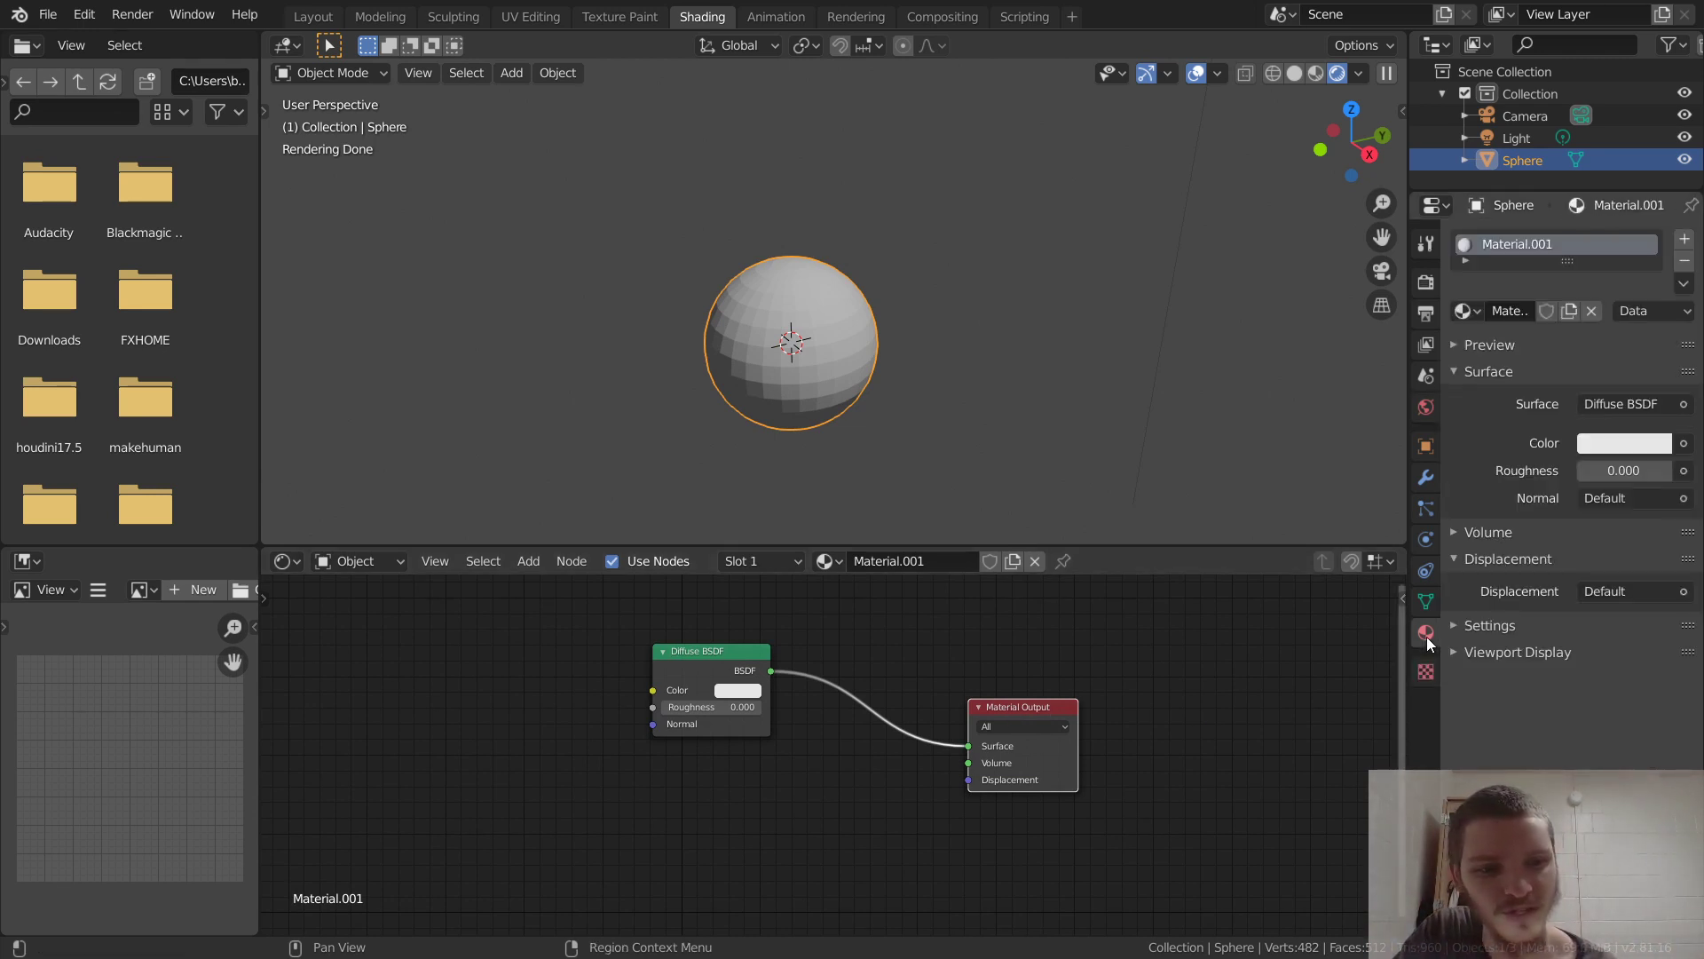
pyautogui.click(1491, 626)
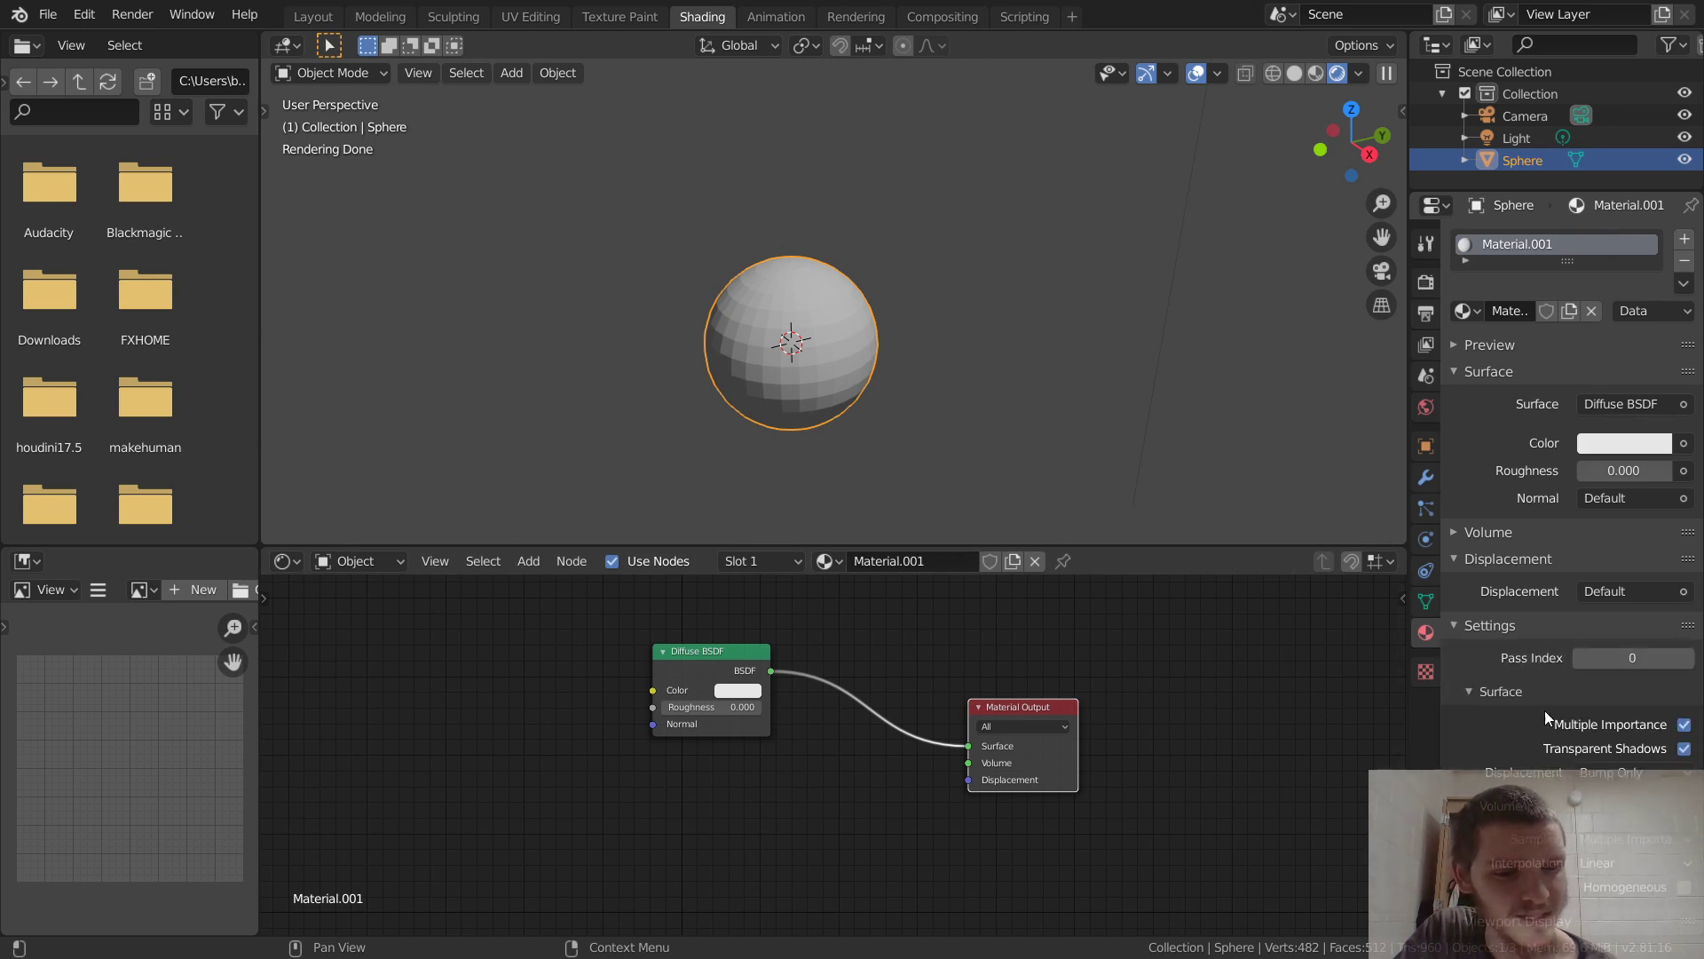
pyautogui.click(1630, 777)
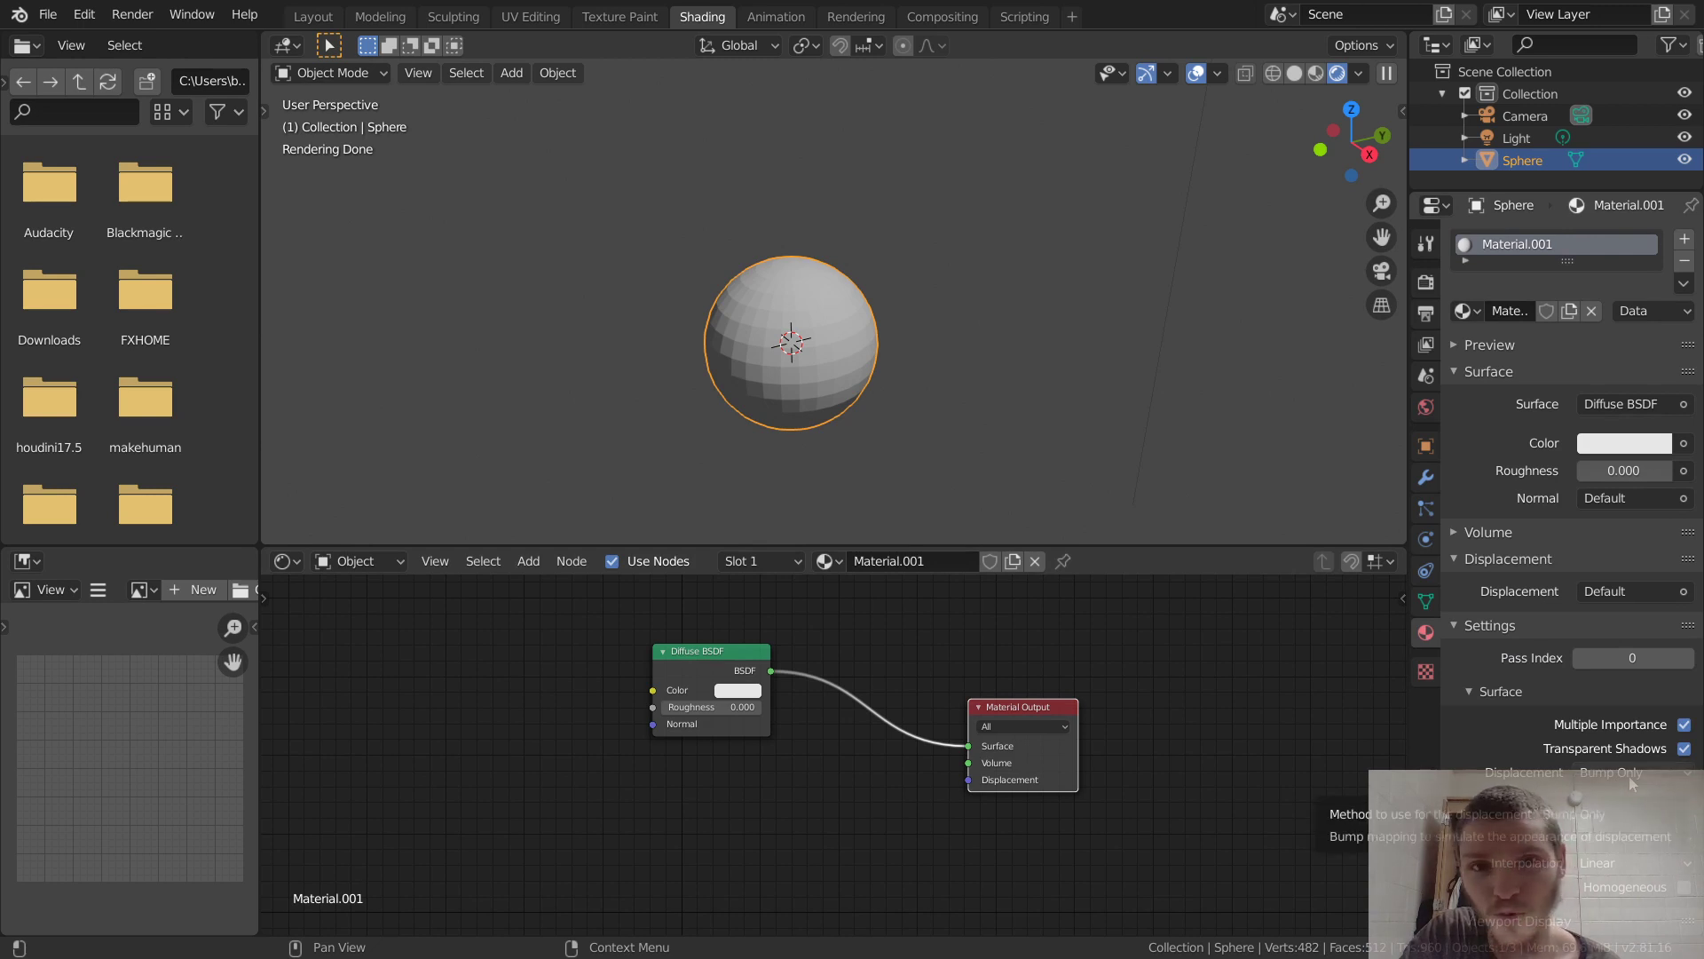
pyautogui.click(1590, 845)
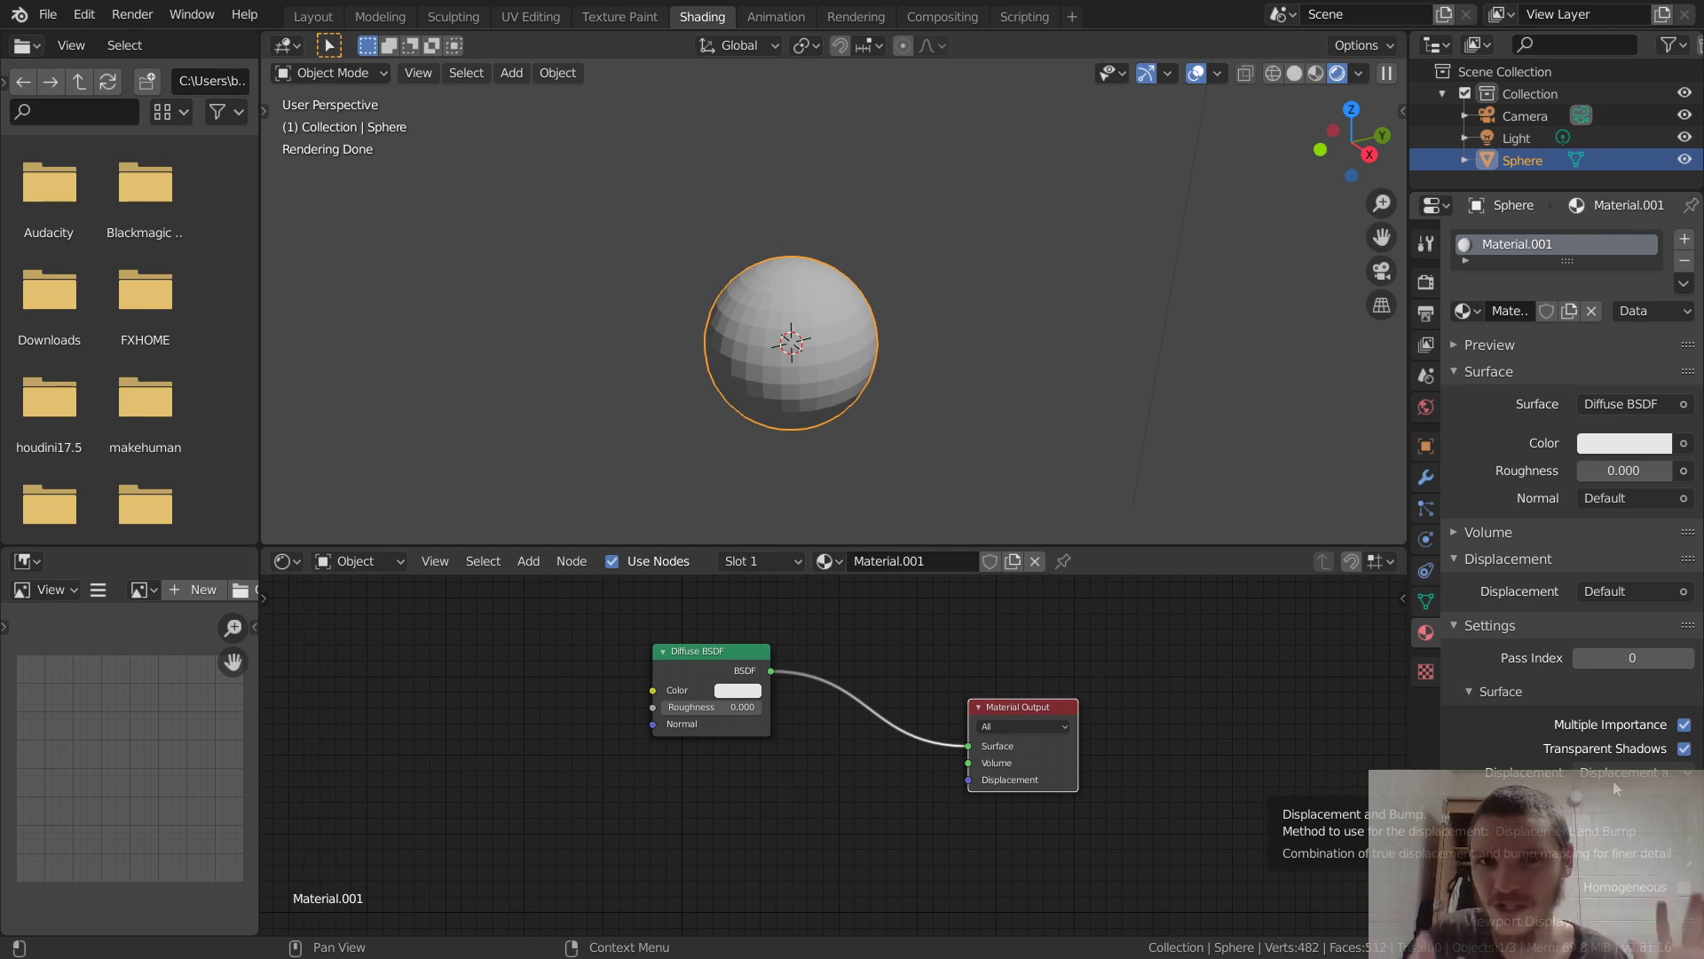
# Add a Texture Coordinate node to the left of the Diffuse BSDF node.
pyautogui.moveTo(806, 731); pyautogui.dragTo(811, 678, button='middle')
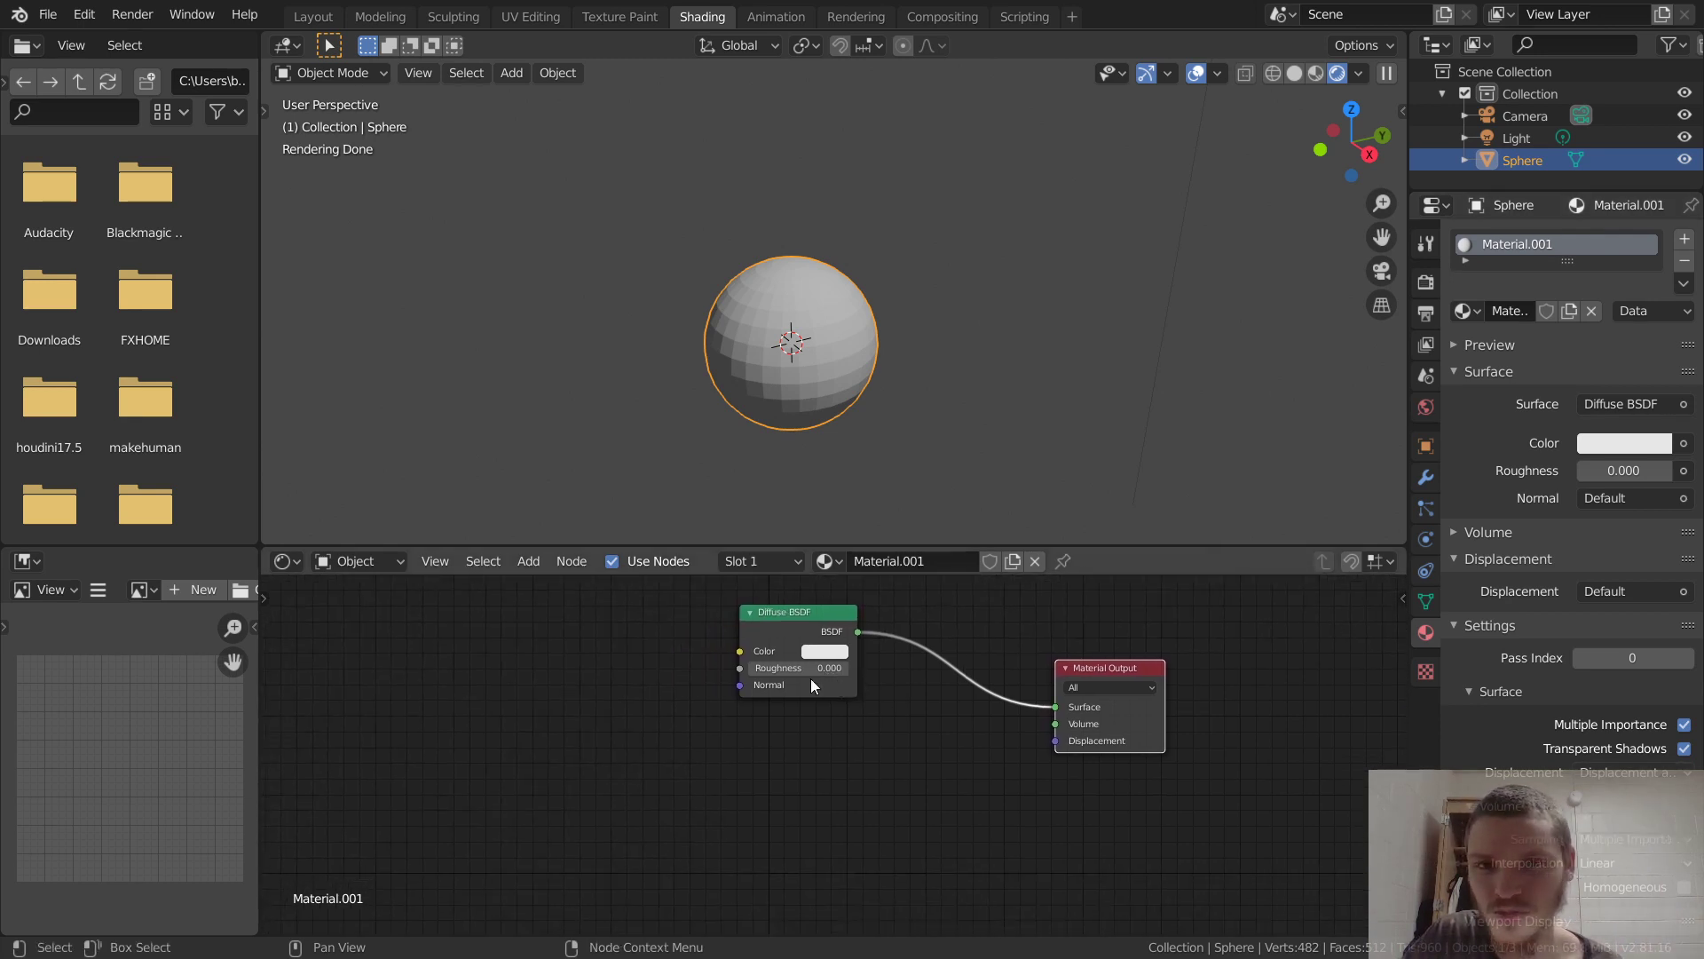
pyautogui.hotkey('shift', 'a')
pyautogui.click(540, 647)
pyautogui.write('tex')
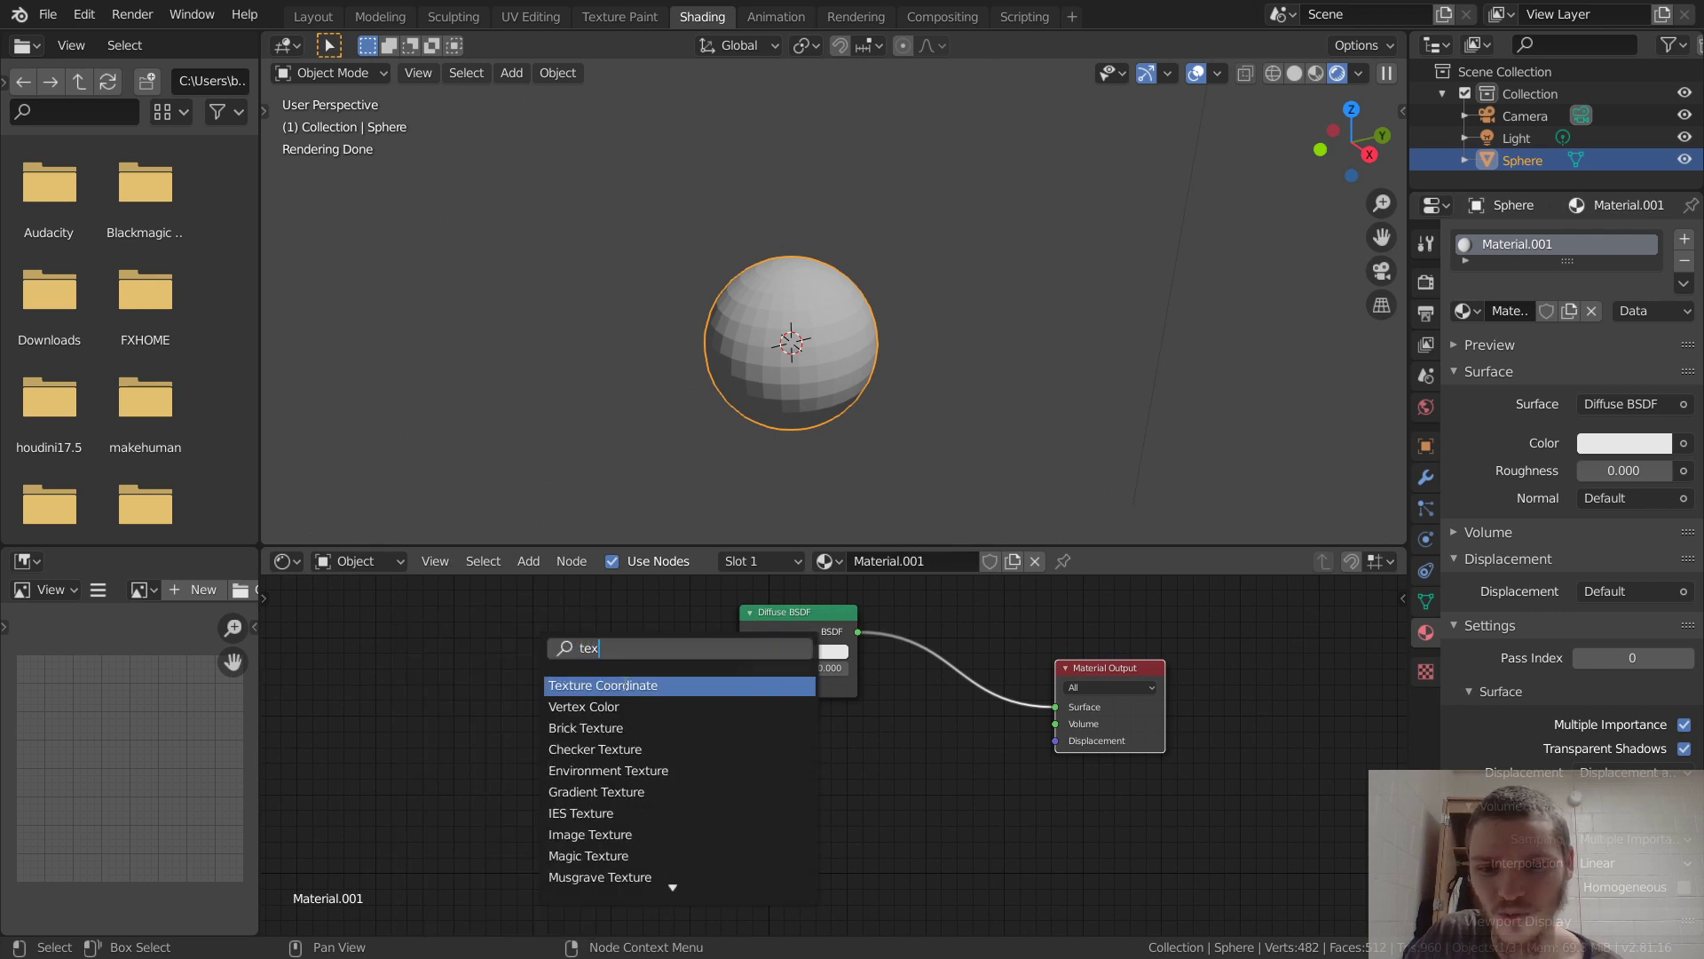
pyautogui.click(627, 685)
pyautogui.click(486, 689)
pyautogui.moveTo(835, 742); pyautogui.dragTo(781, 695, button='middle')
# Add a Geometry node below the Texture Coordinate node.
pyautogui.hotkey('shift', 'a')
pyautogui.click(655, 632)
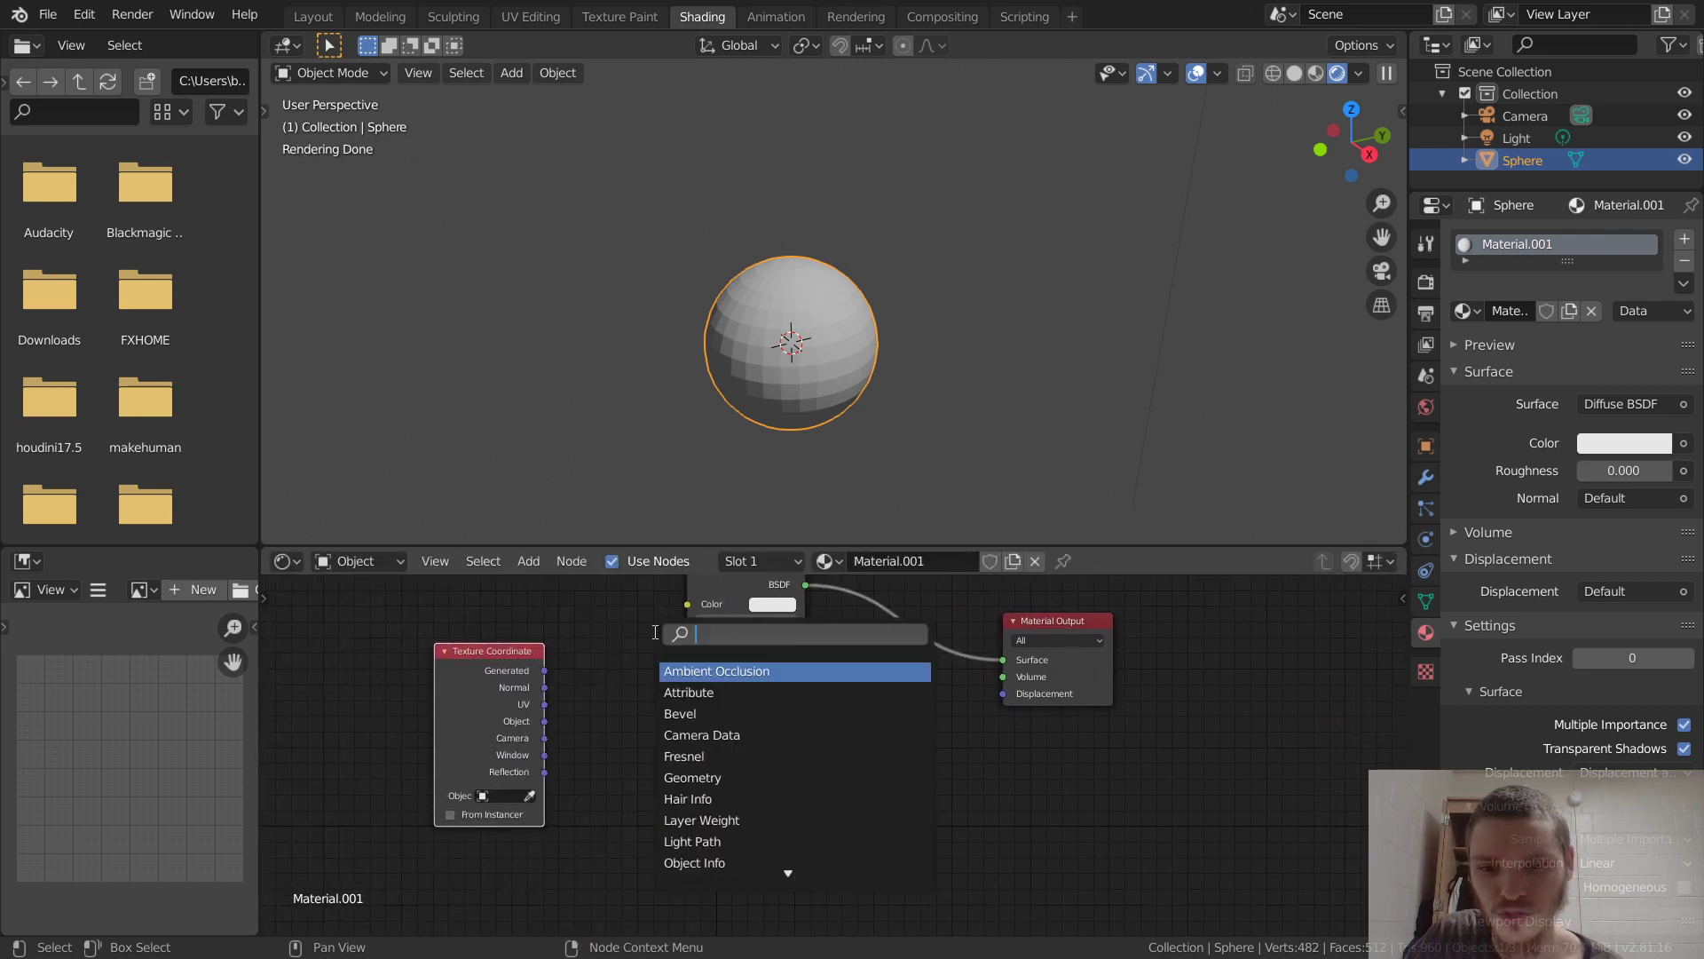
pyautogui.write('ge')
pyautogui.press('Return')
pyautogui.click(445, 854)
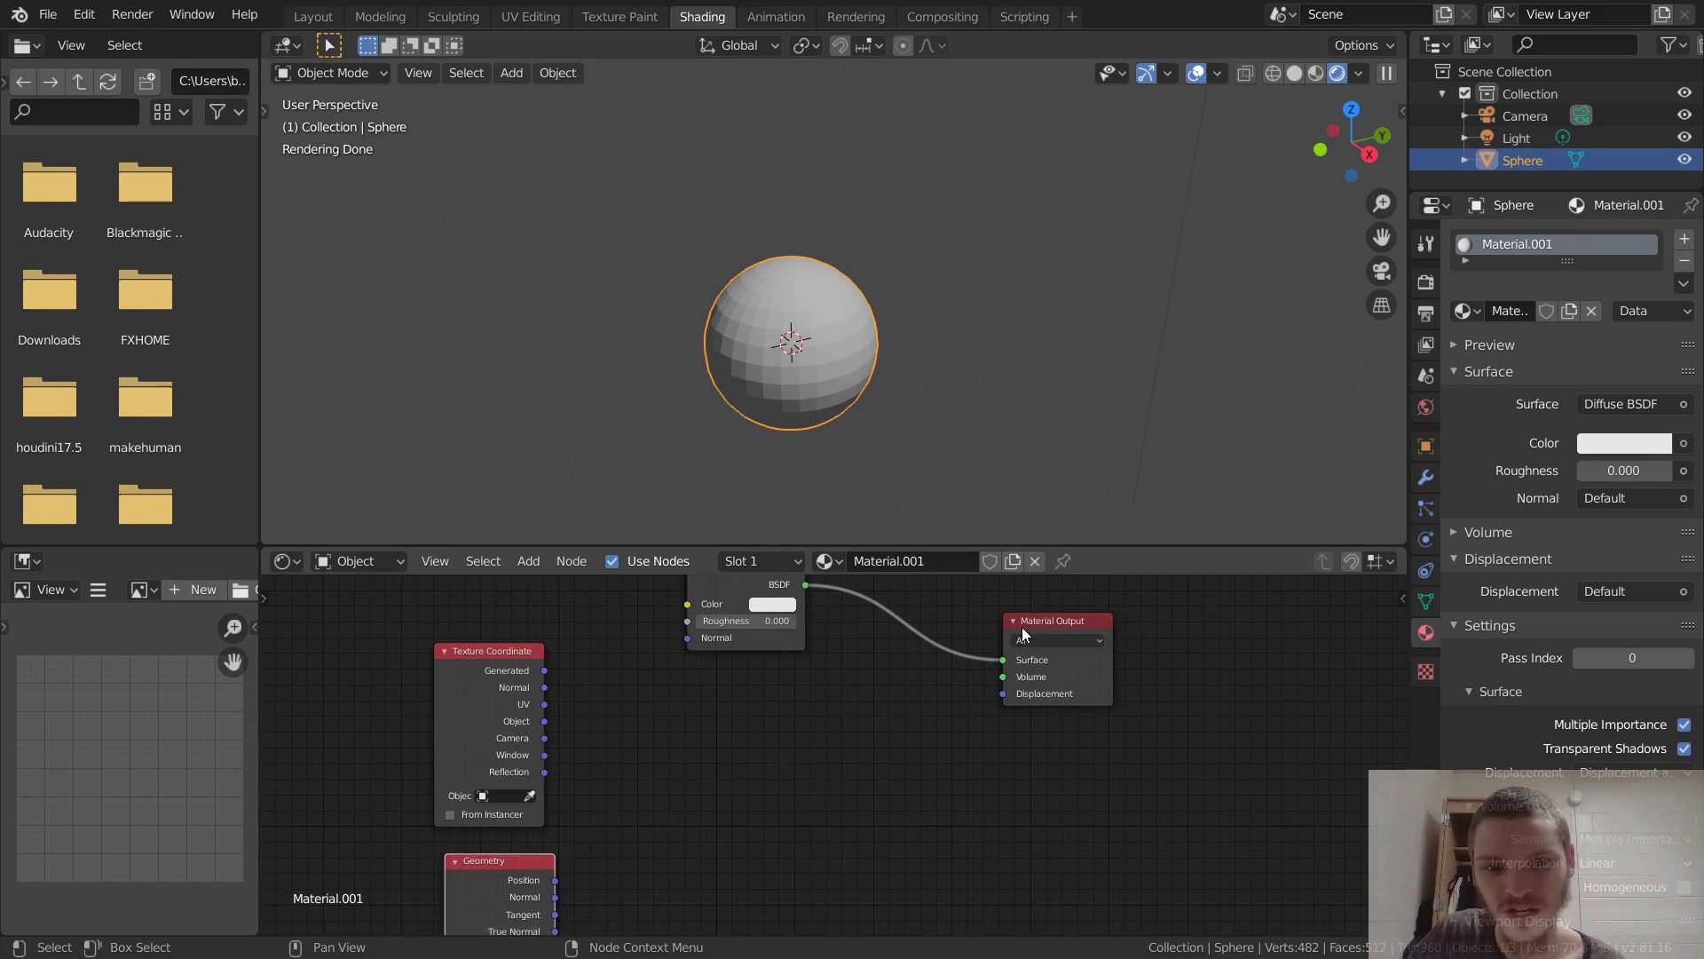
# Move the Material Output node farther right and add a Vector Math node below the Diffuse BSDF.
pyautogui.moveTo(1021, 627); pyautogui.dragTo(1057, 652)
pyautogui.moveTo(779, 691); pyautogui.dragTo(871, 699, button='middle')
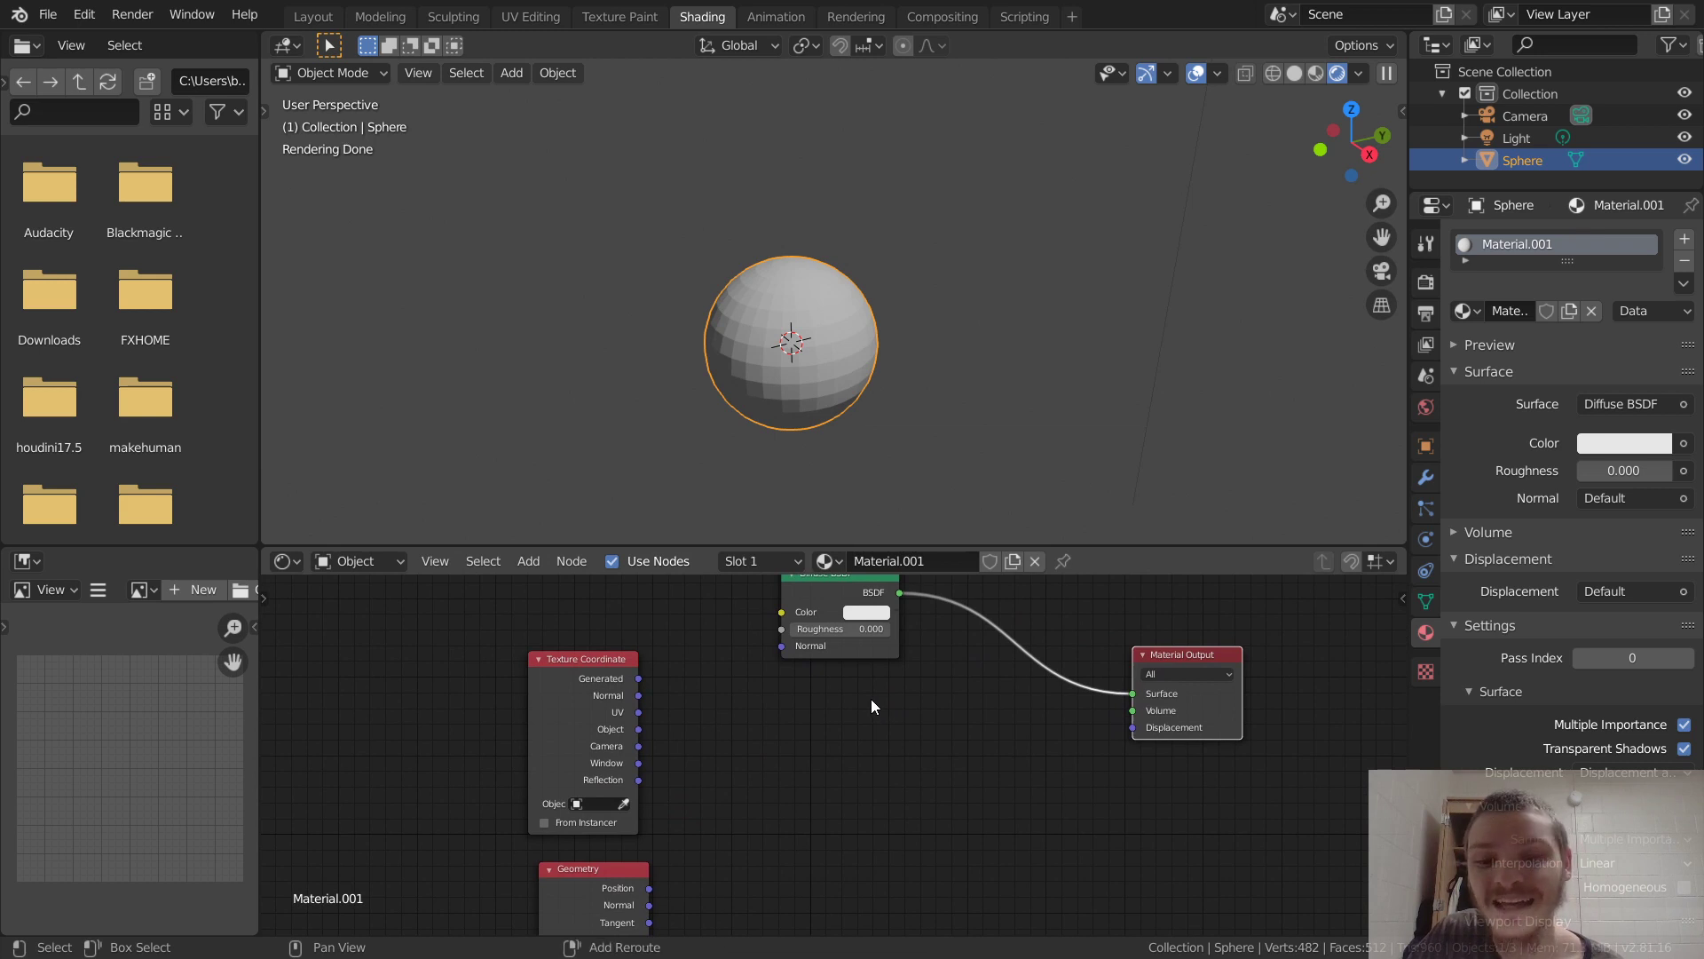
pyautogui.hotkey('shift', 'a')
pyautogui.click(858, 658)
pyautogui.write('vect')
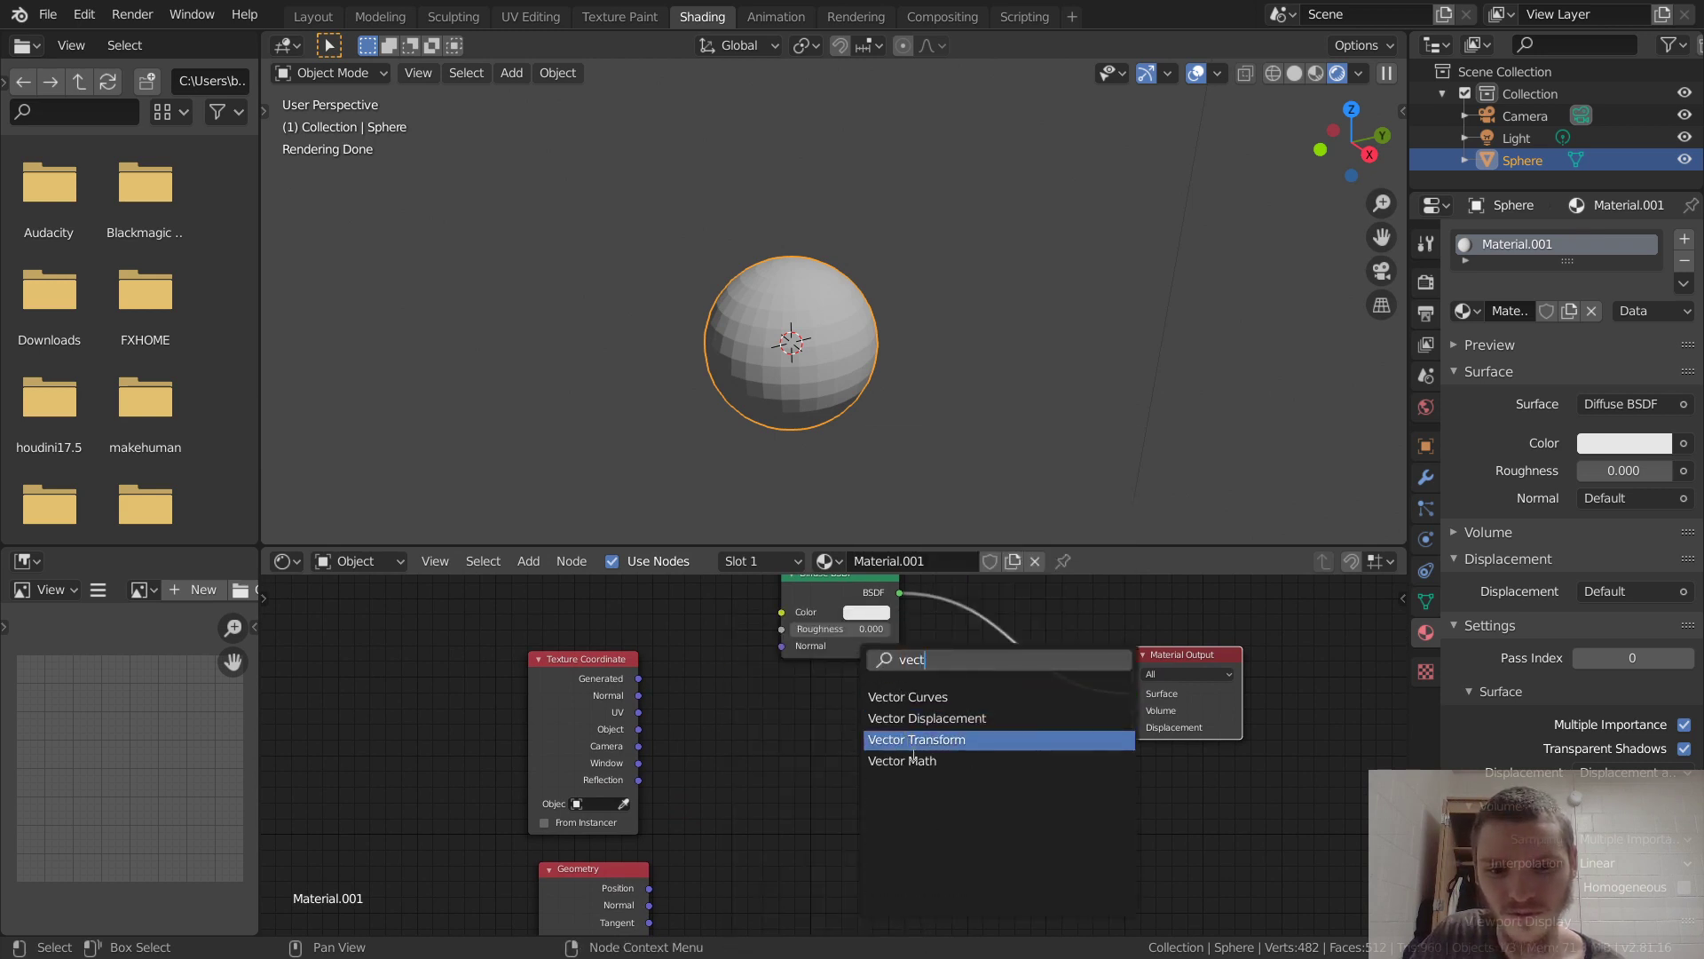
pyautogui.click(914, 761)
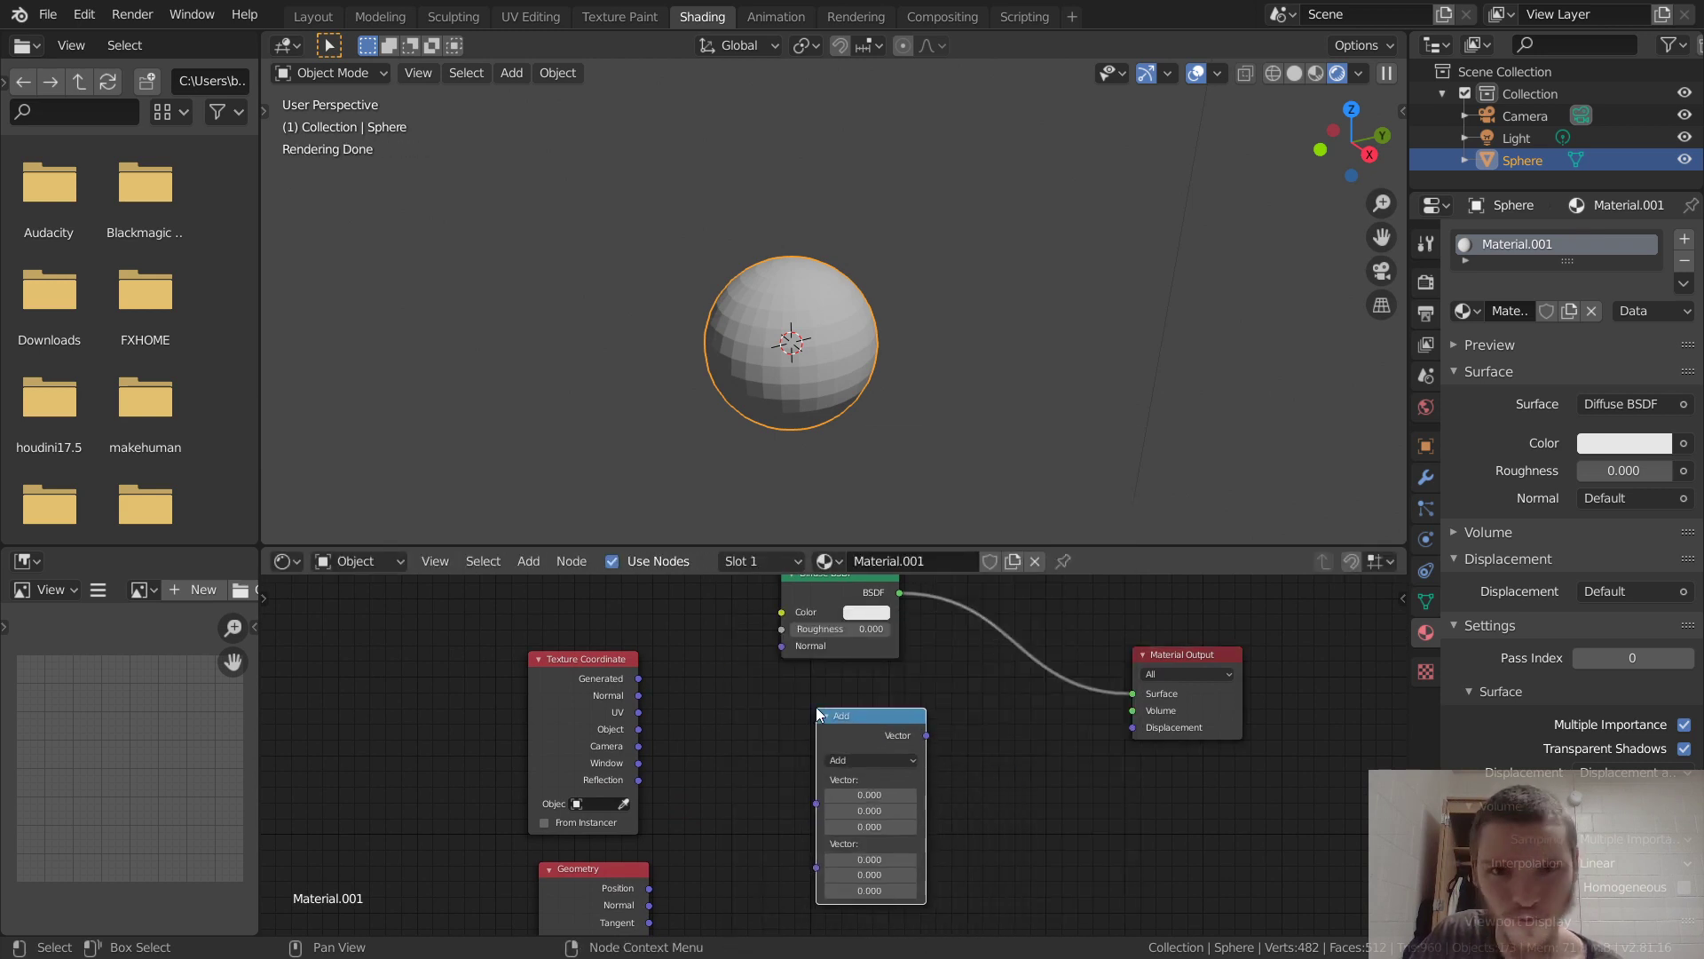
pyautogui.click(816, 707)
# Set the Vector Math node's operation to Subtract.
pyautogui.scroll(2, 803, 745)
pyautogui.click(829, 733)
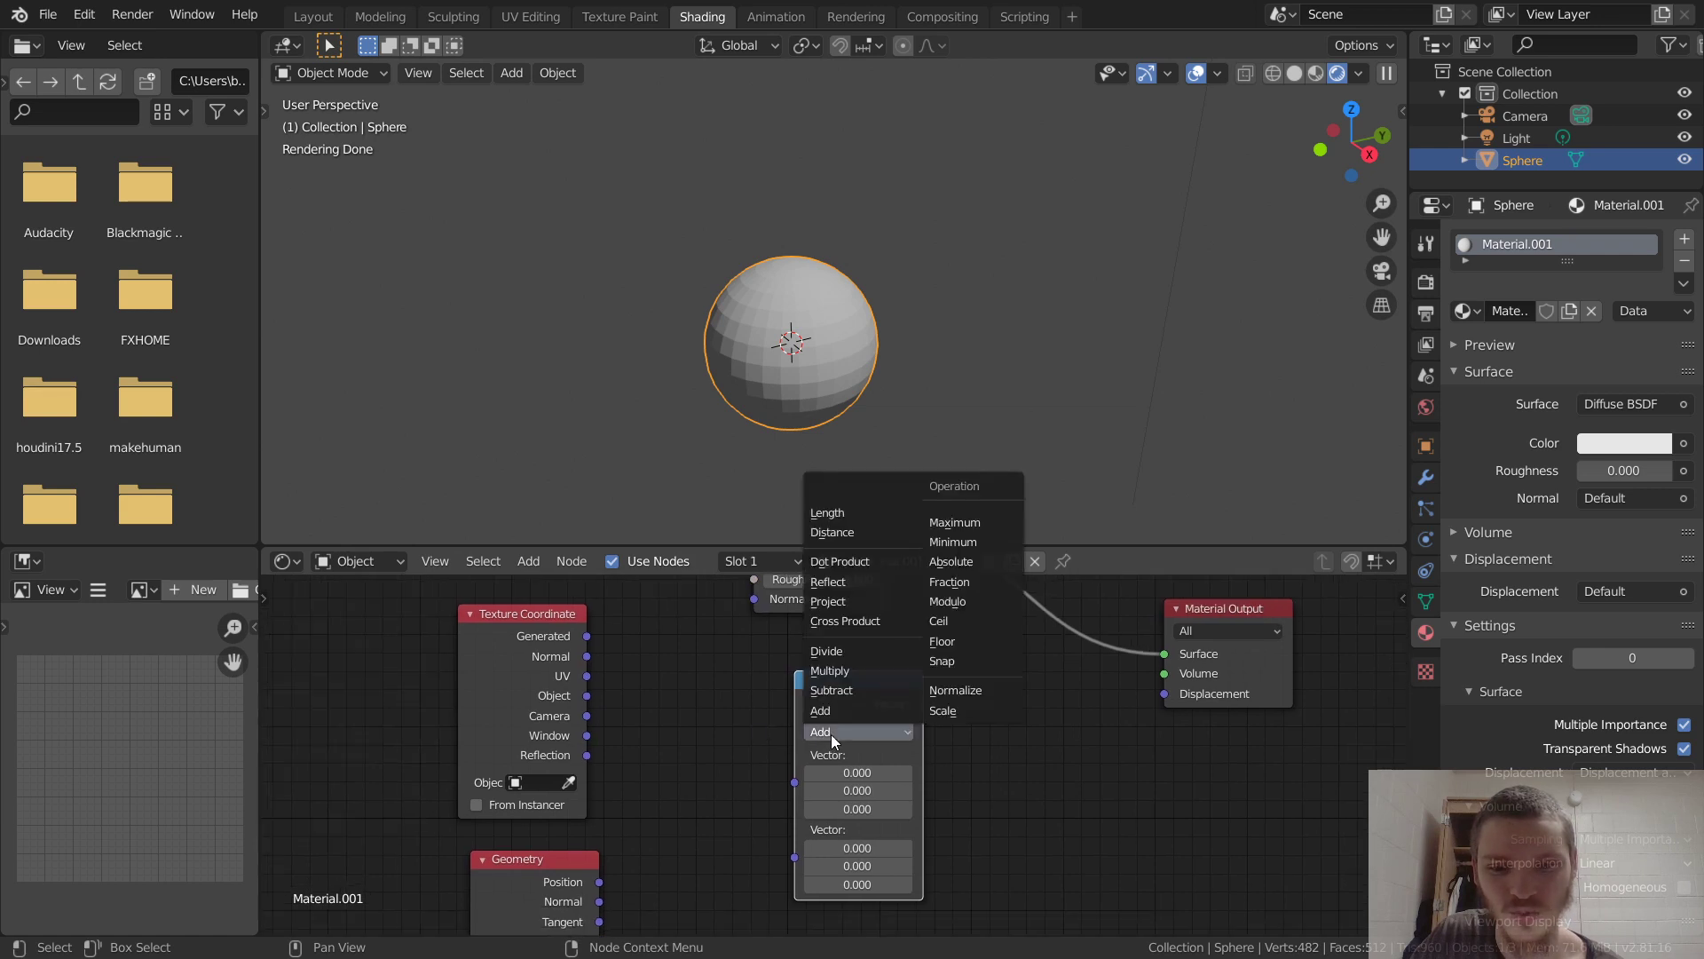
pyautogui.click(832, 690)
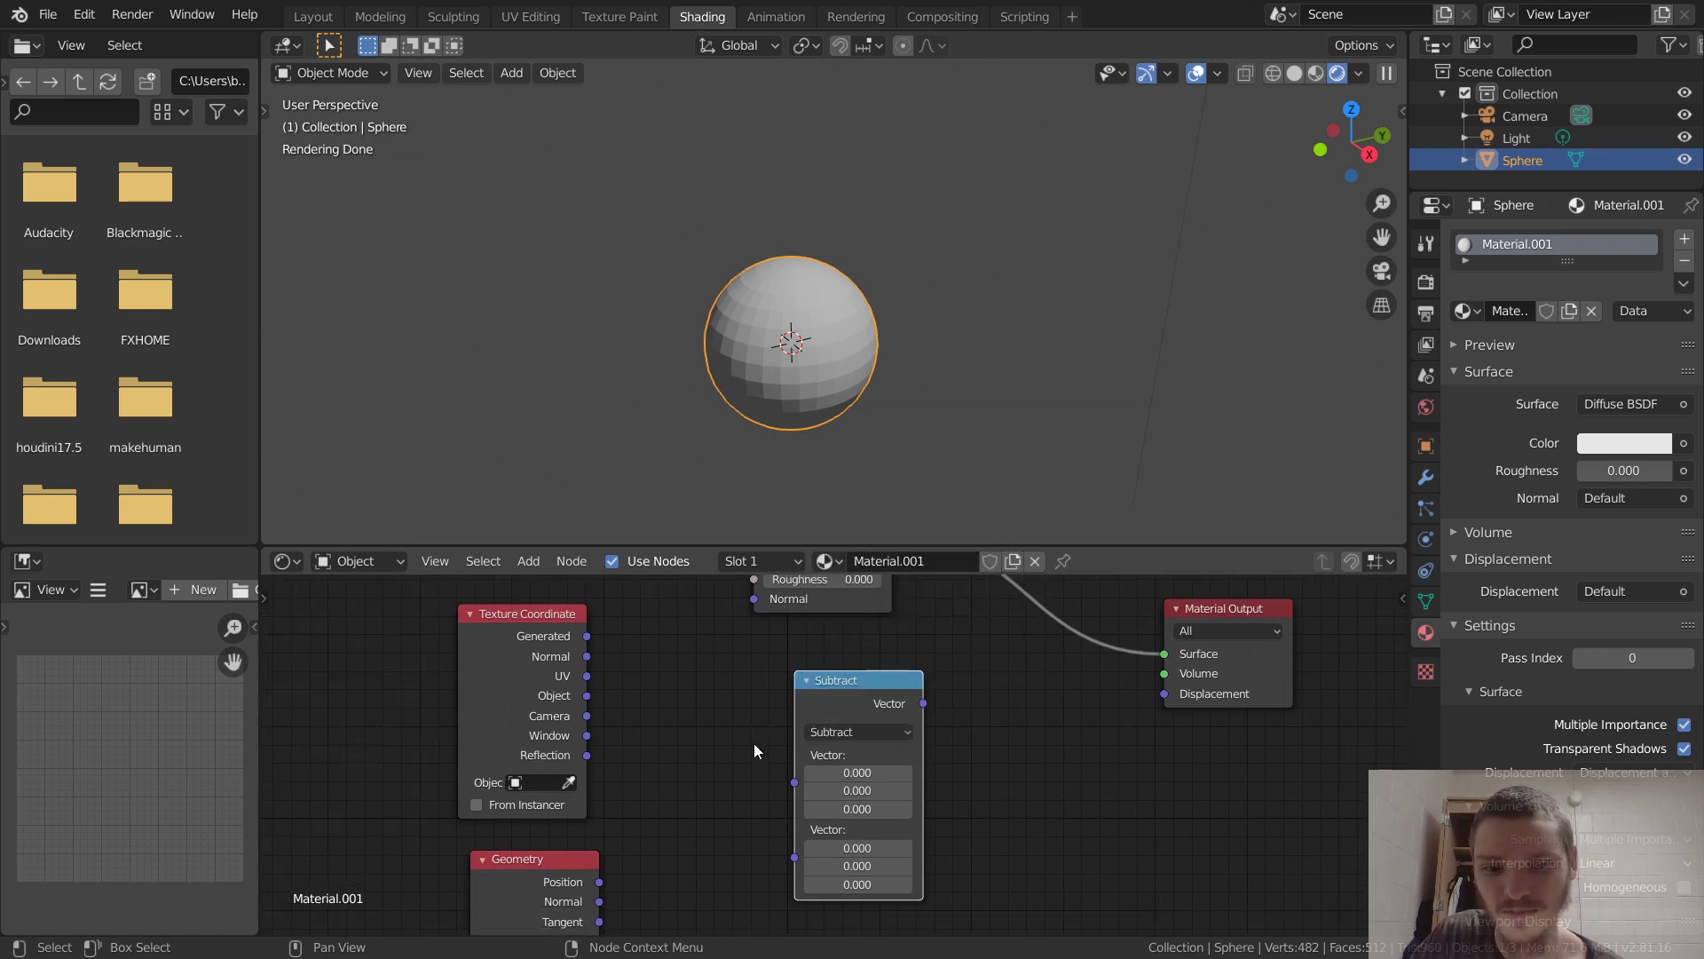
pyautogui.click(822, 732)
pyautogui.click(820, 710)
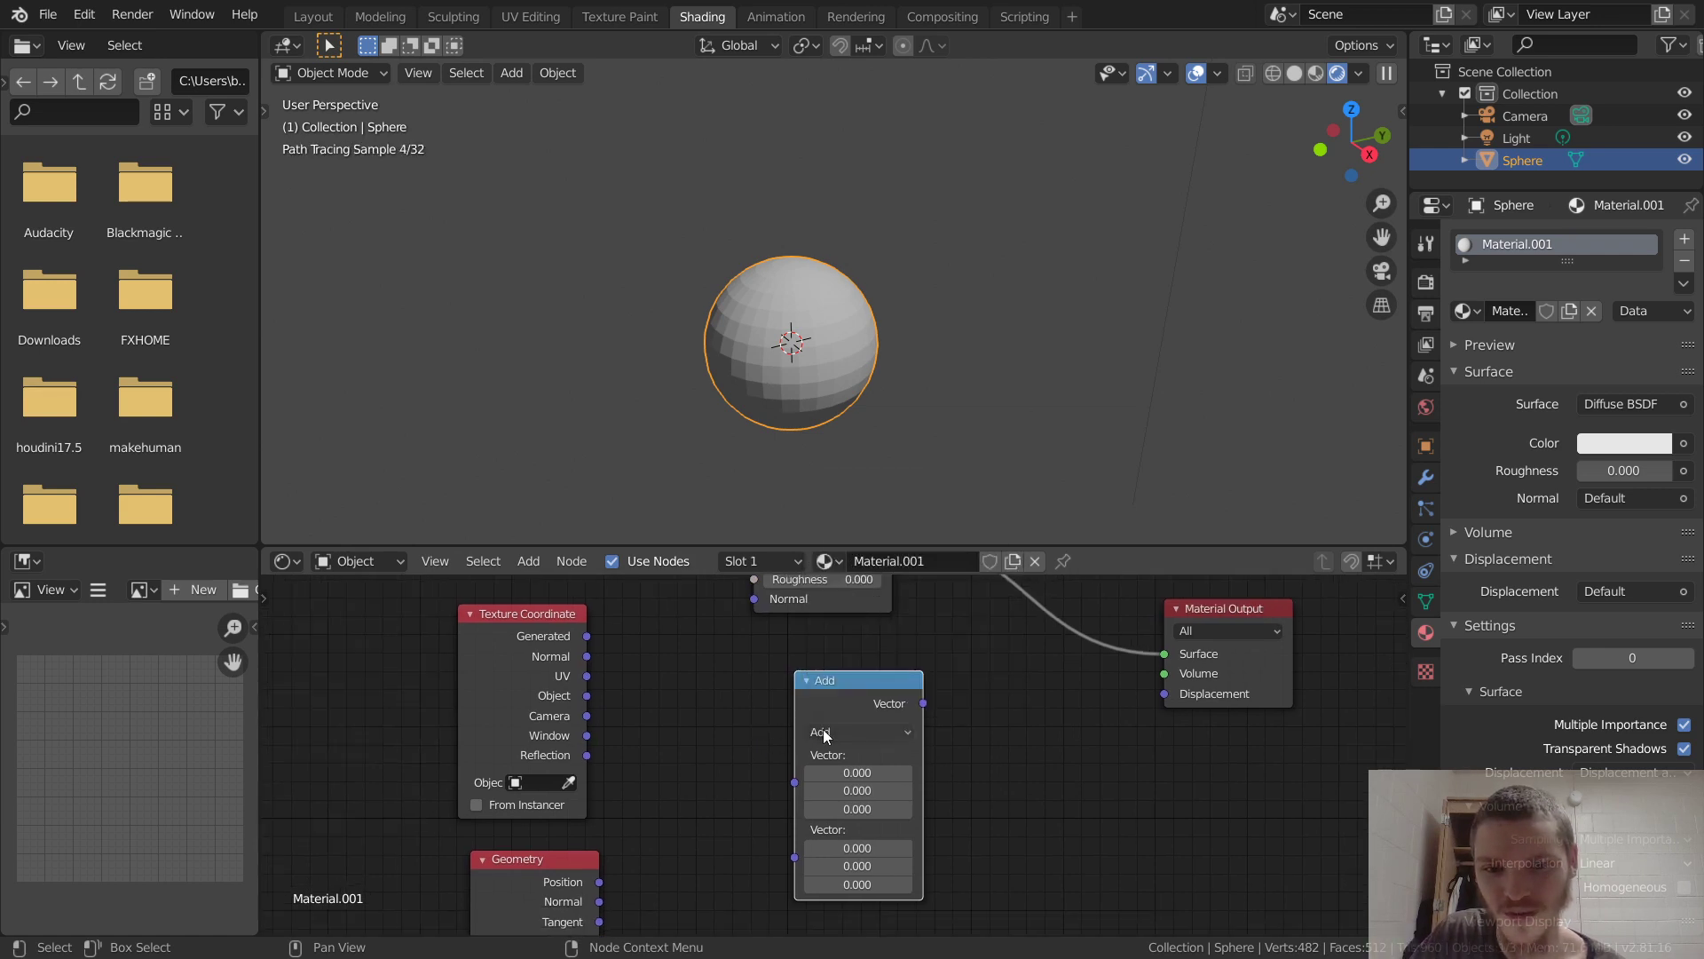
pyautogui.click(823, 732)
pyautogui.press('s')
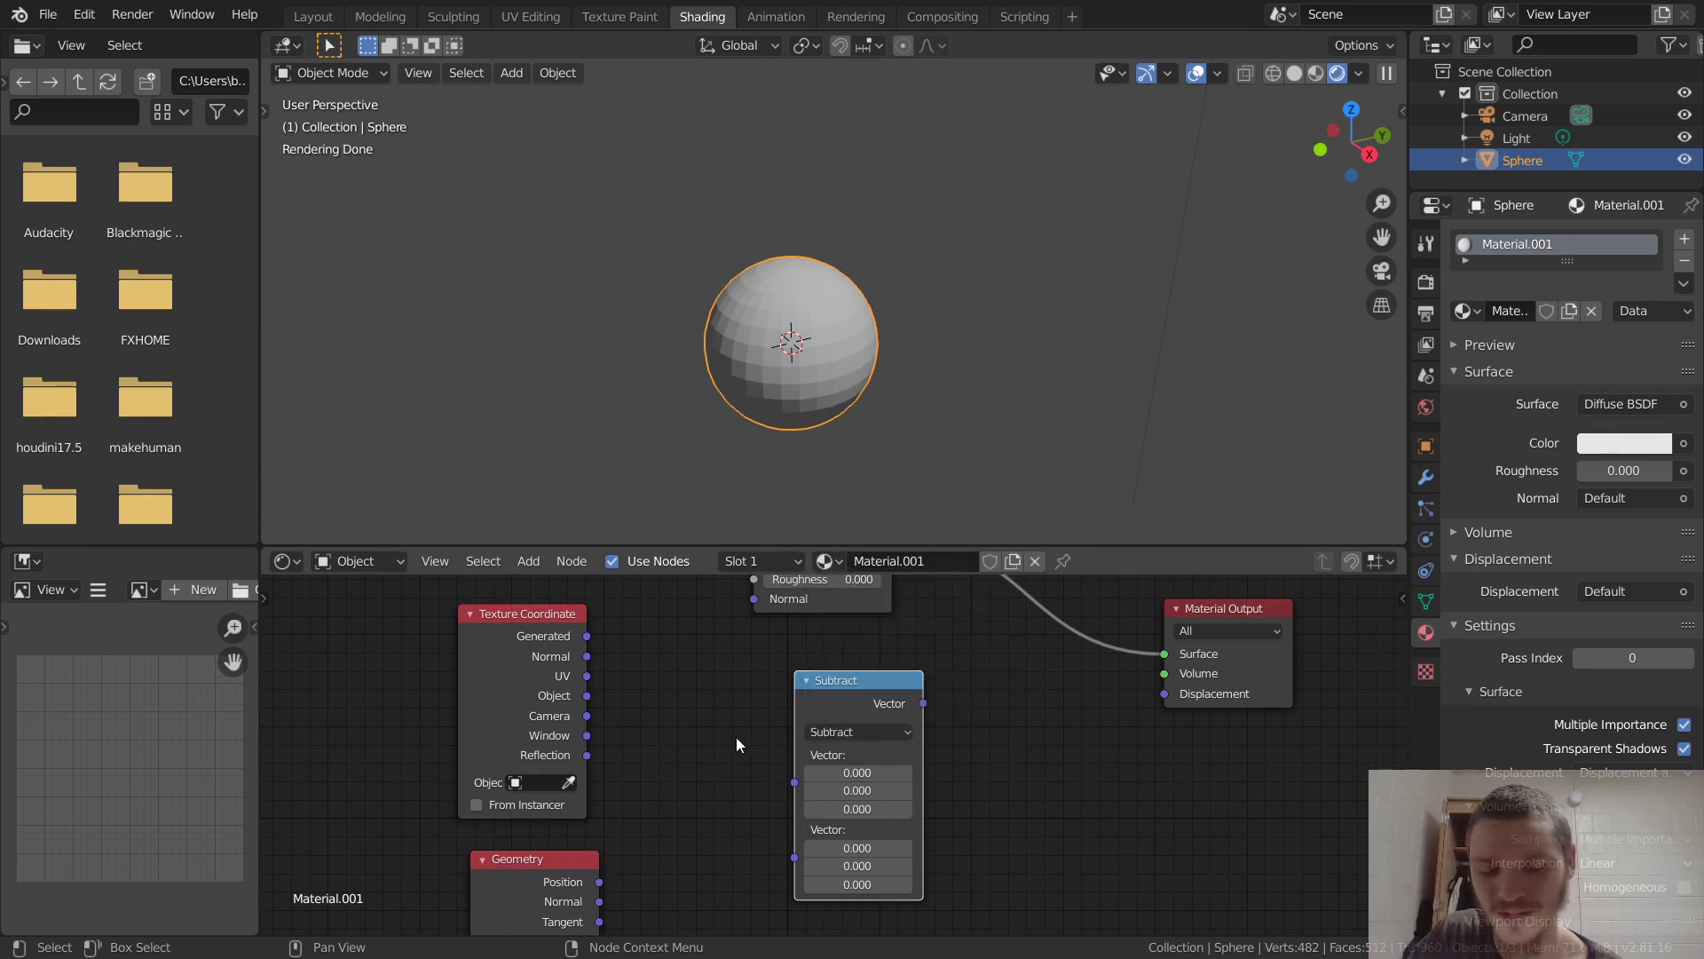
# Shift the Geometry node slightly and connect its Position output to the Subtract node's second Vector input.
pyautogui.moveTo(737, 737); pyautogui.dragTo(746, 690, button='middle')
pyautogui.moveTo(529, 825); pyautogui.dragTo(636, 774)
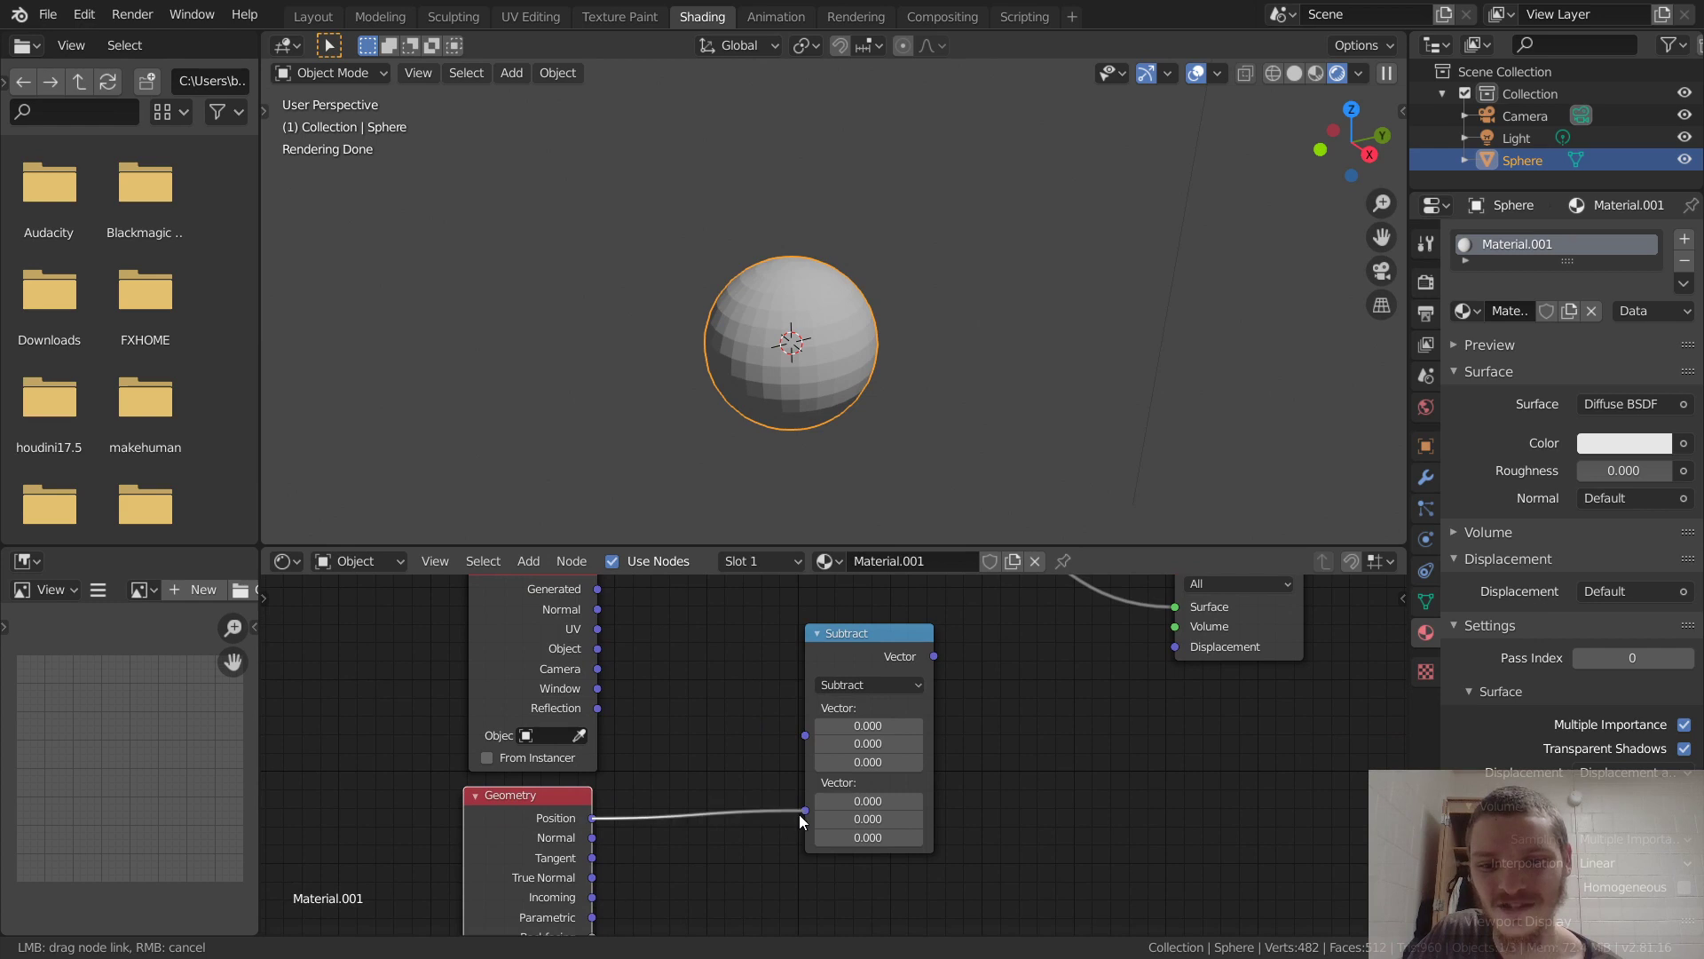
pyautogui.moveTo(800, 820); pyautogui.dragTo(802, 815)
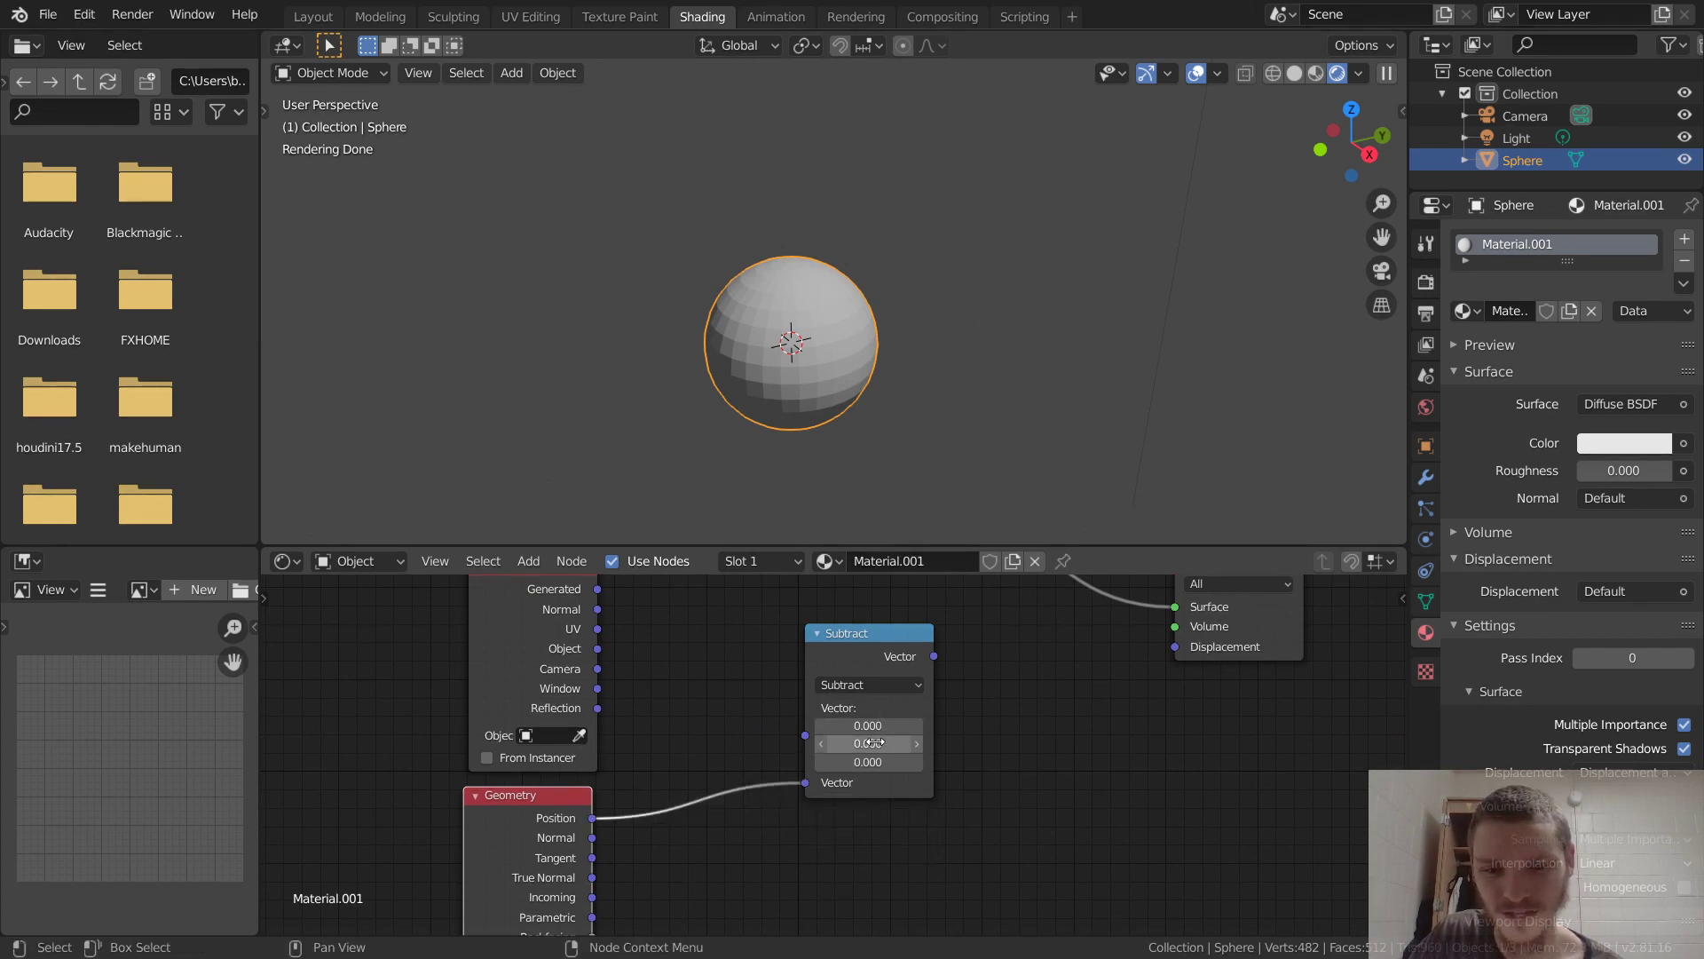
# Try connecting the Subtract node's Vector output to the Material Output's Displacement, and remove that link again.
pyautogui.moveTo(955, 685); pyautogui.dragTo(715, 763, button='middle')
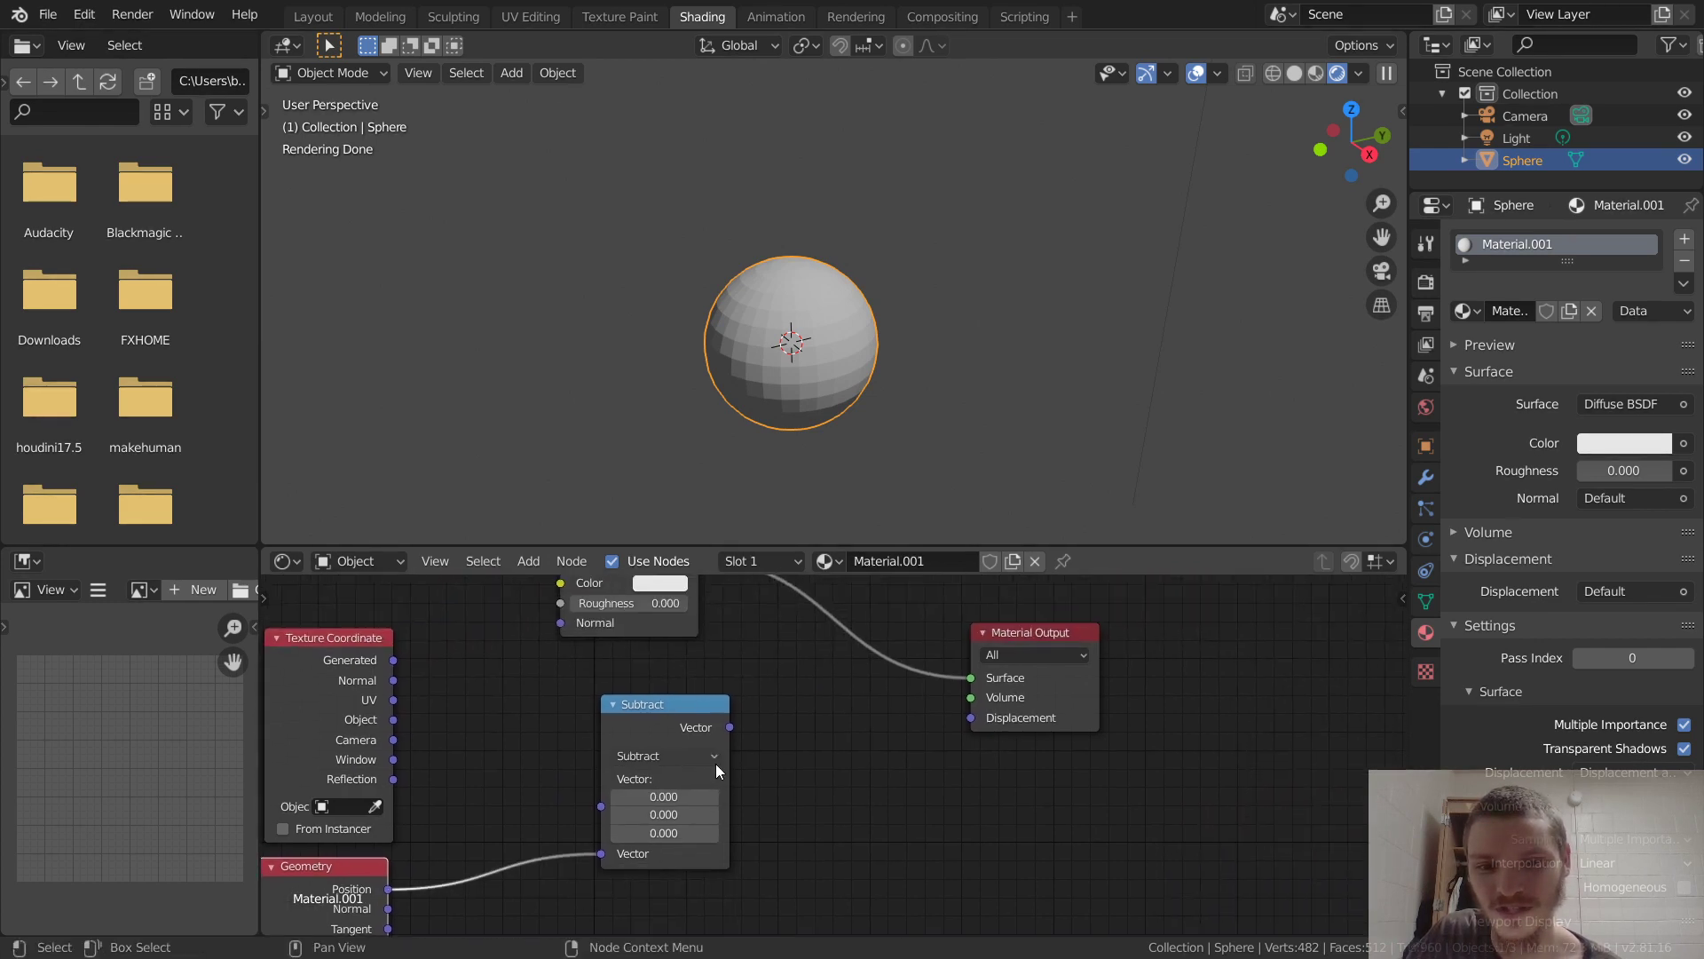
pyautogui.moveTo(729, 727); pyautogui.dragTo(972, 719)
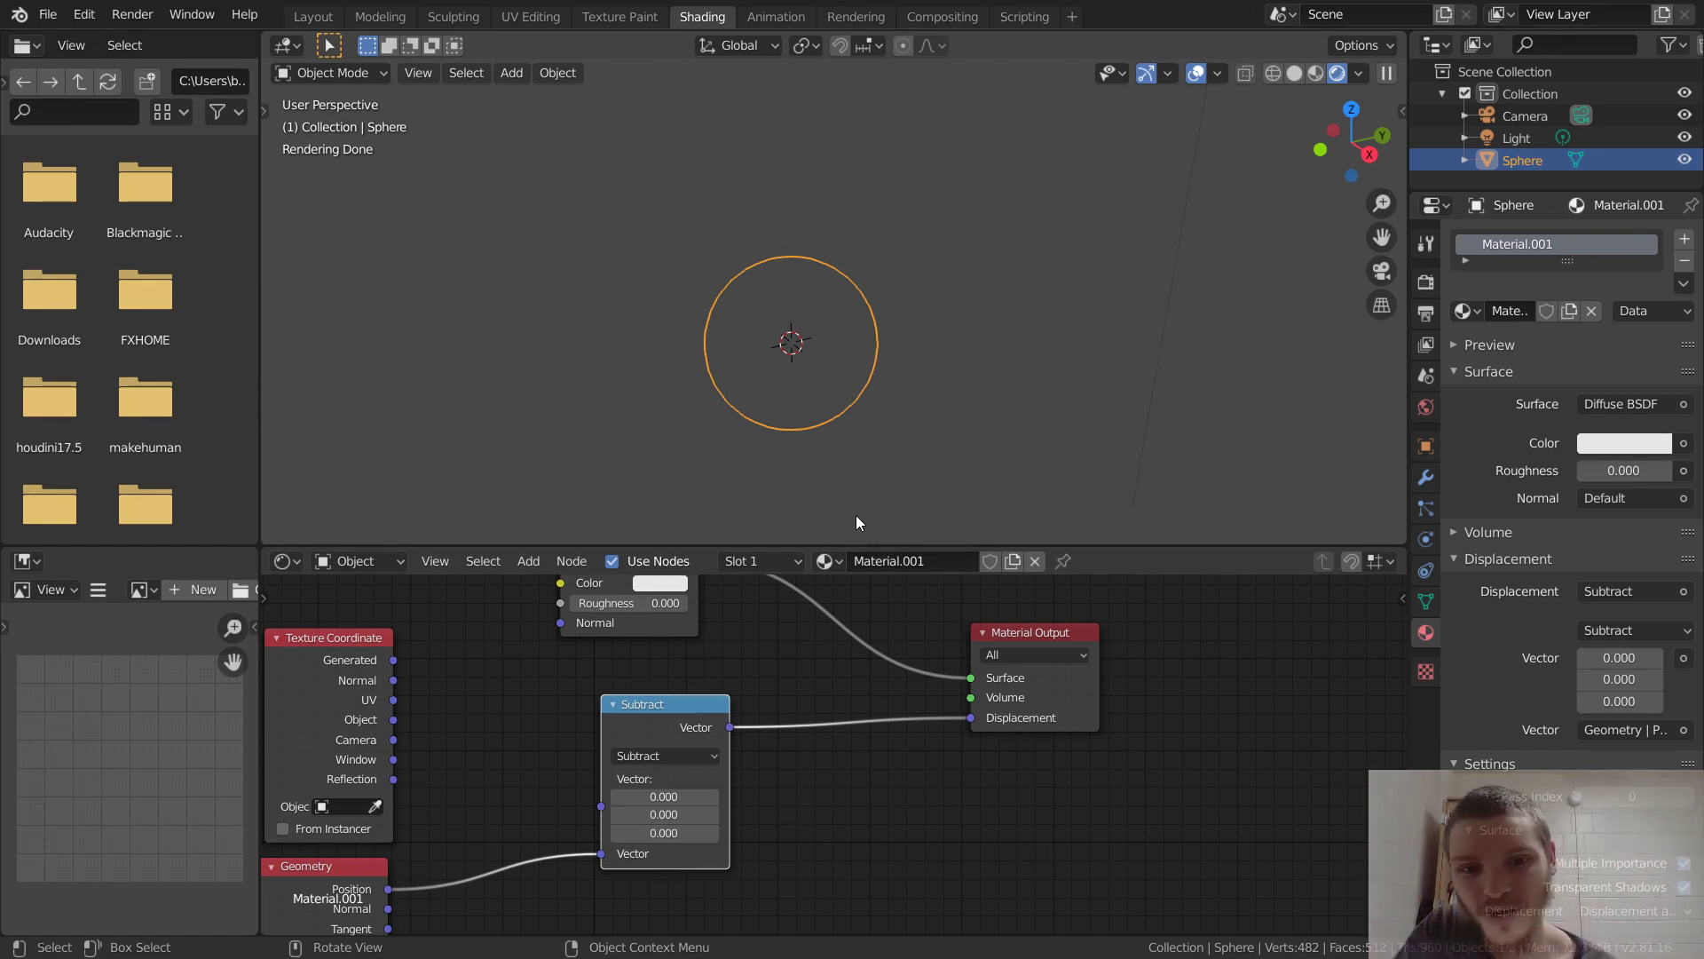
pyautogui.keyDown('ctrl'); pyautogui.moveTo(870, 749); pyautogui.dragTo(852, 716, button='right'); pyautogui.keyUp('ctrl')
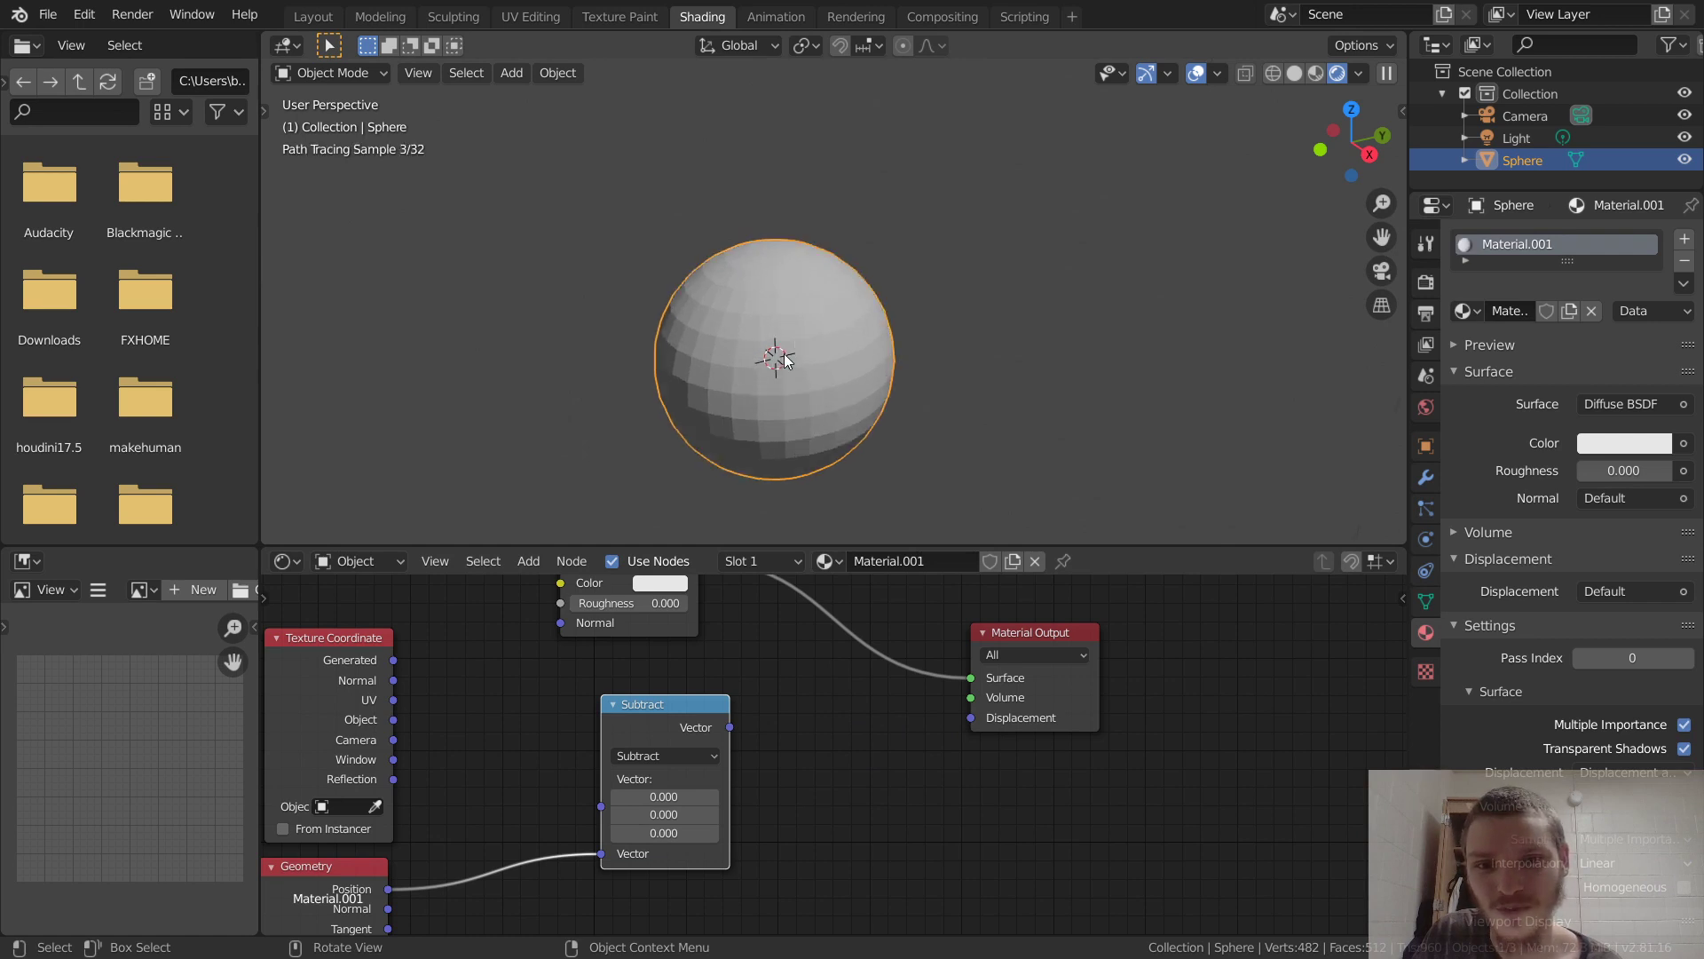
pyautogui.moveTo(785, 354)
pyautogui.mouseDown(button='middle')
pyautogui.moveTo(749, 354)
pyautogui.moveTo(757, 381)
pyautogui.mouseUp(button='middle')
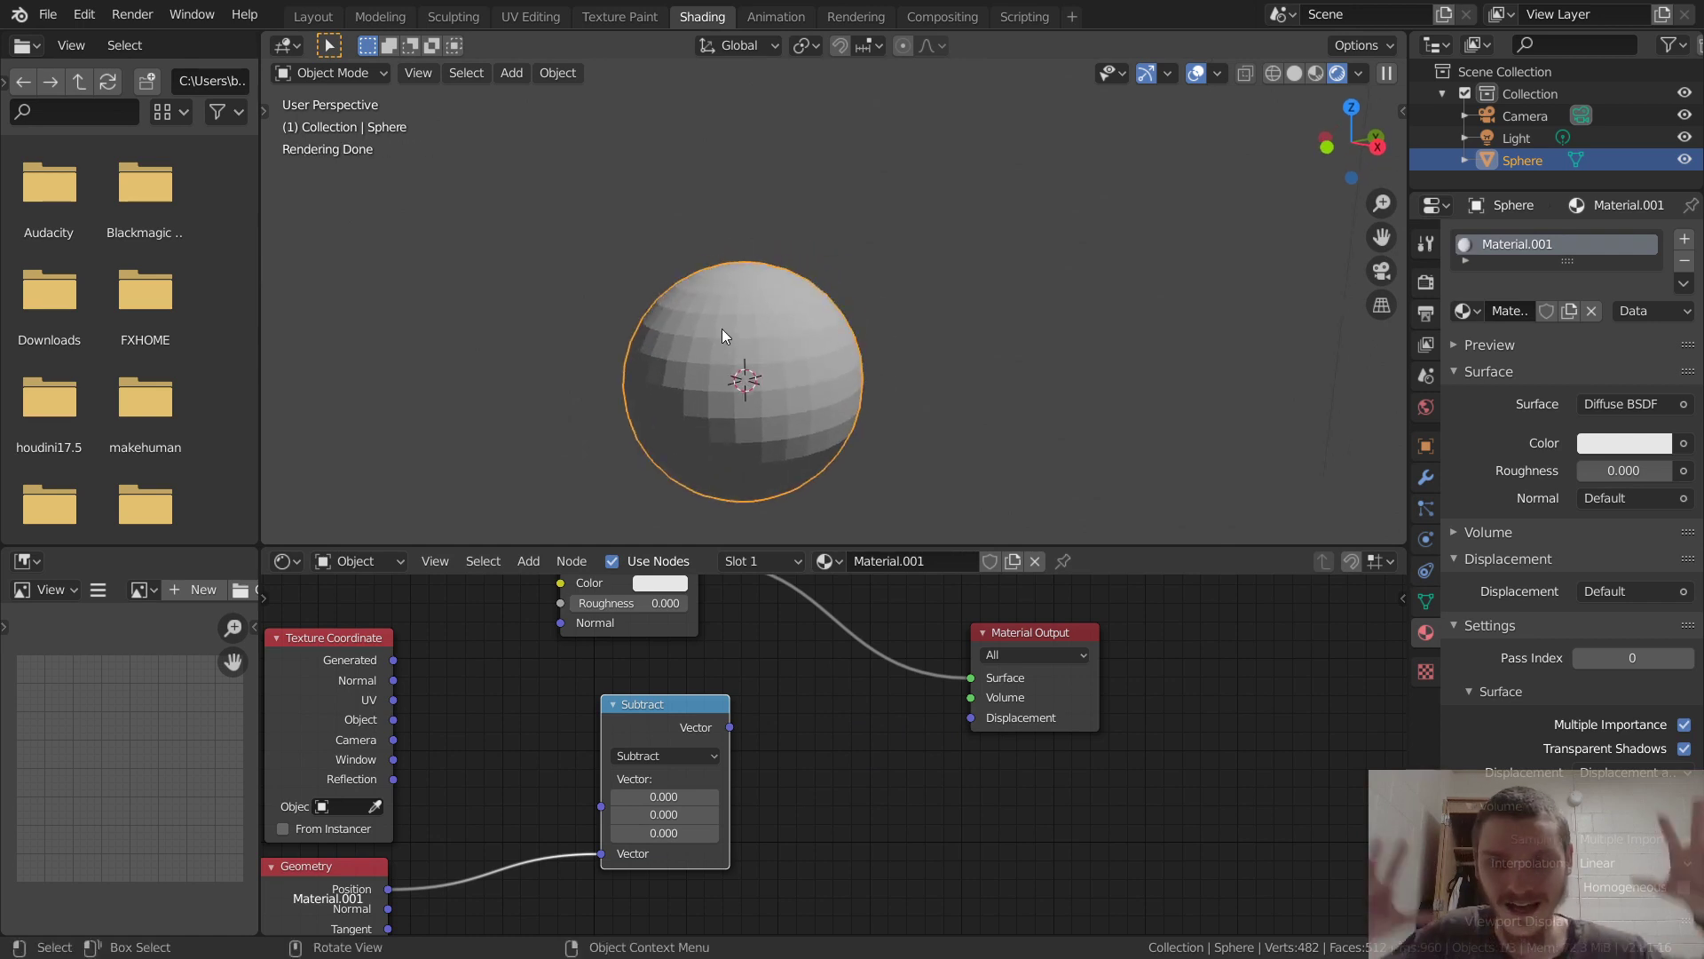
# Connect the Subtract node's Vector output to the Displacement input of the Material Output.
pyautogui.moveTo(322, 880); pyautogui.dragTo(621, 772, button='middle')
pyautogui.moveTo(738, 636); pyautogui.dragTo(732, 632)
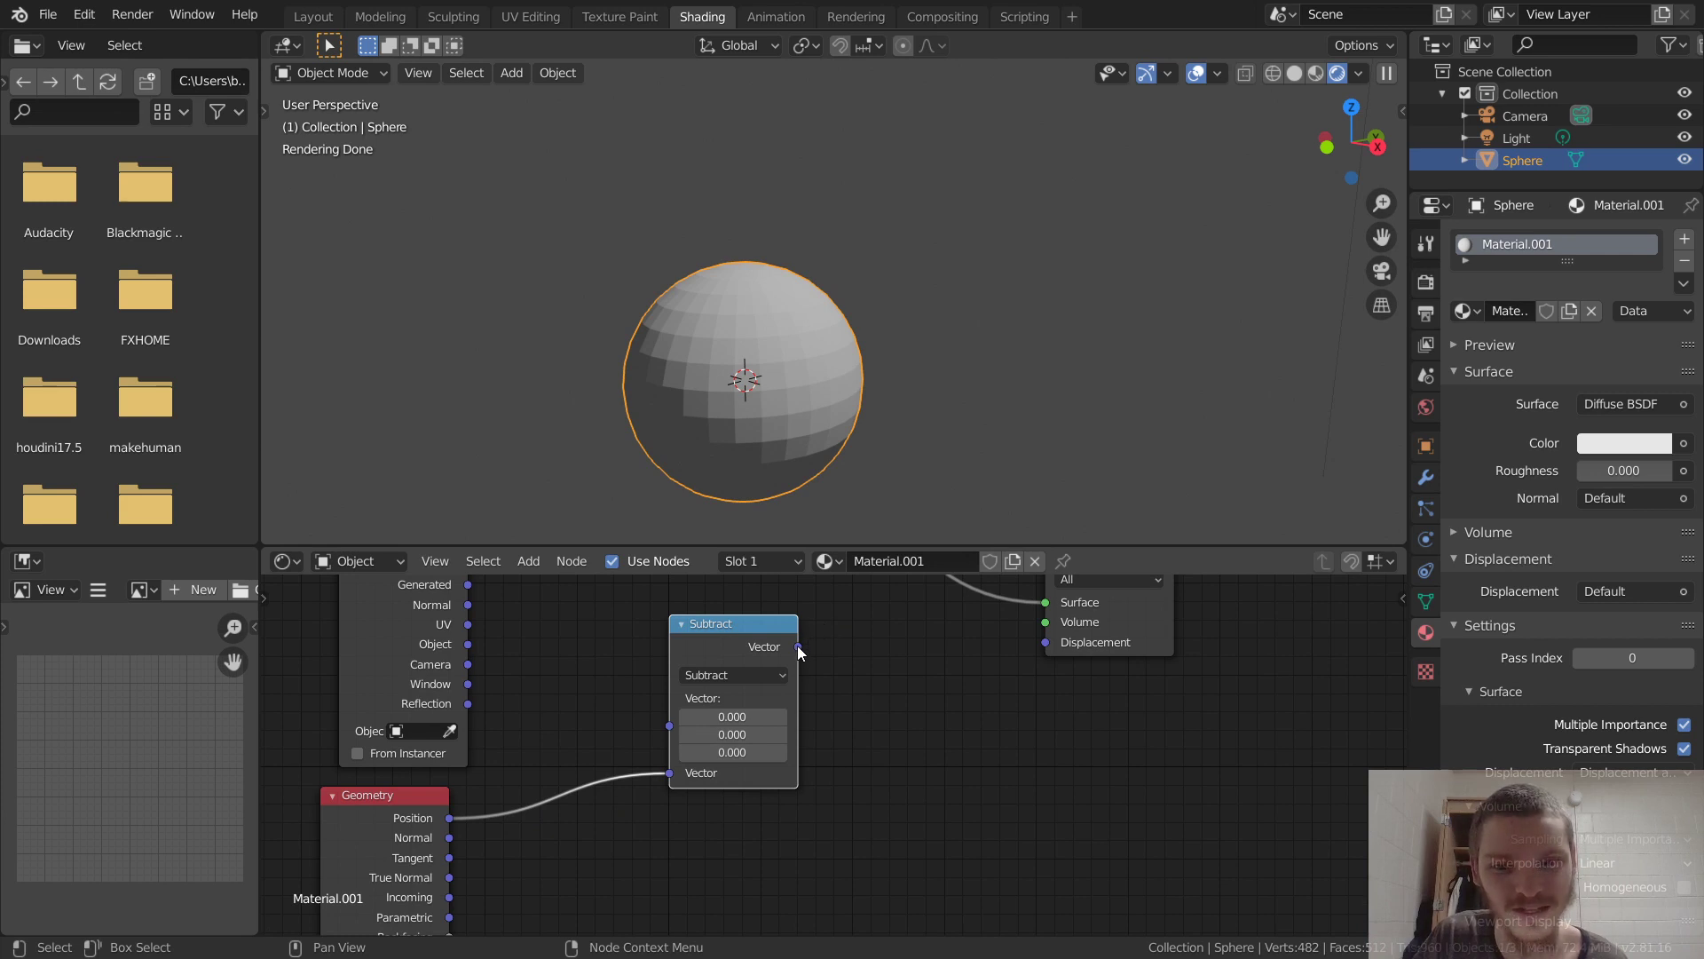
pyautogui.moveTo(798, 646); pyautogui.dragTo(1047, 643)
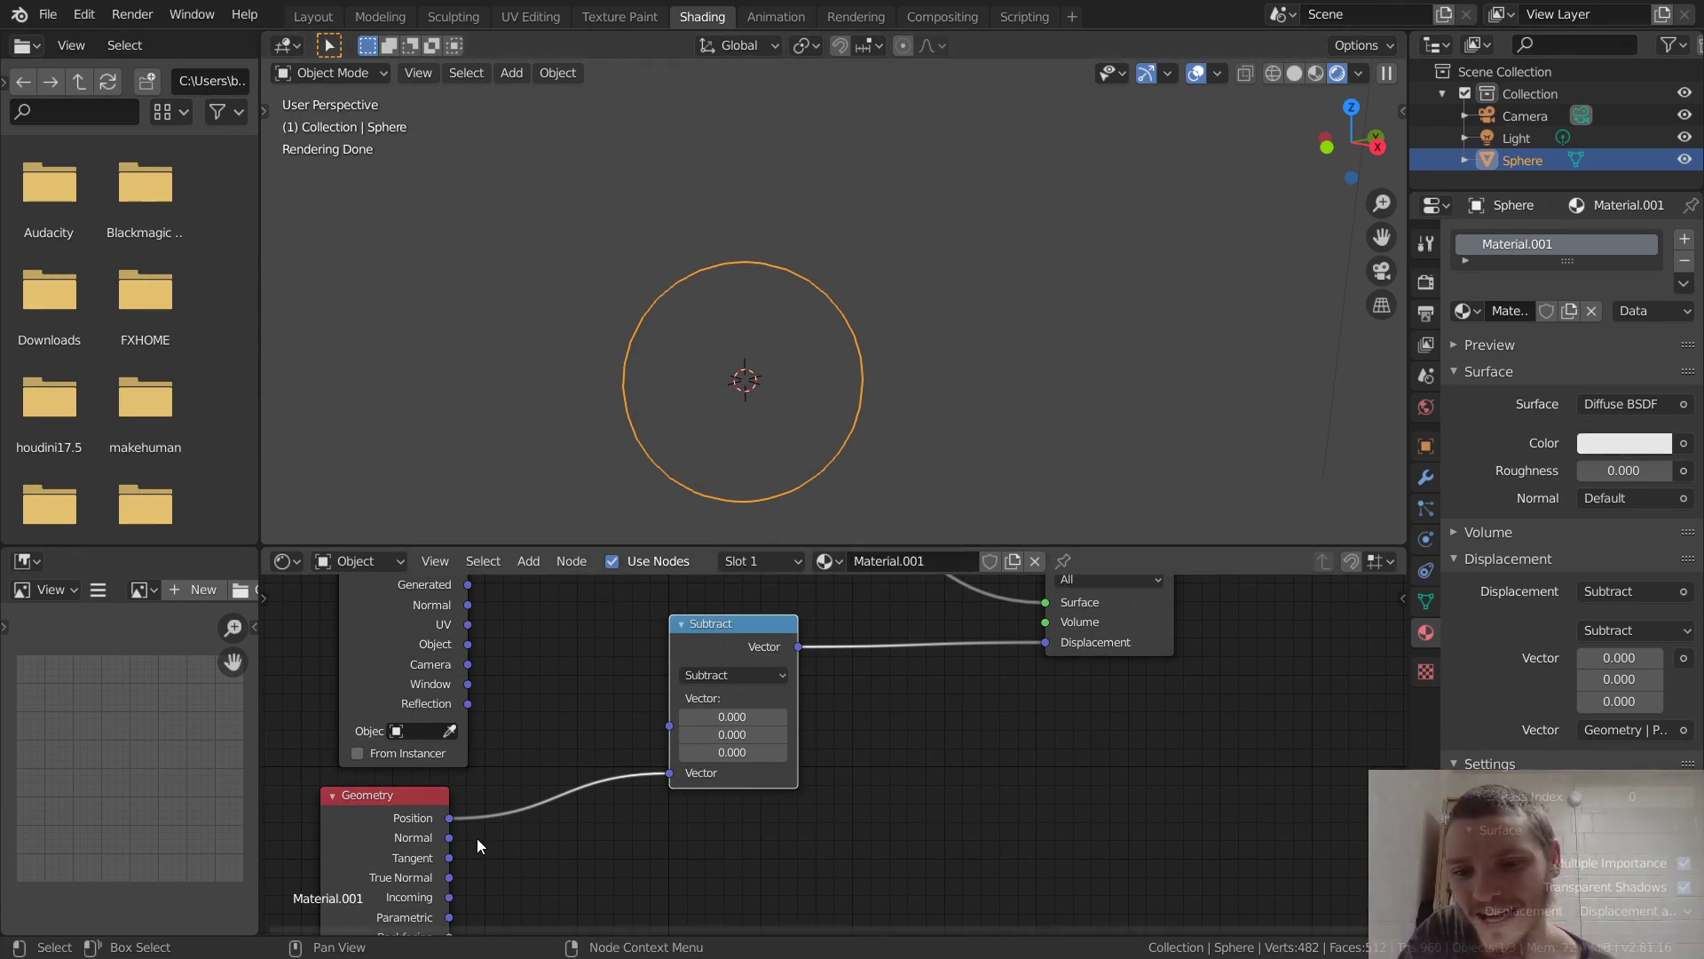
# Connect the Texture Coordinate node's UV output to the Subtract node's first Vector input.
pyautogui.moveTo(476, 838); pyautogui.dragTo(520, 893, button='middle')
pyautogui.moveTo(437, 625); pyautogui.dragTo(422, 620)
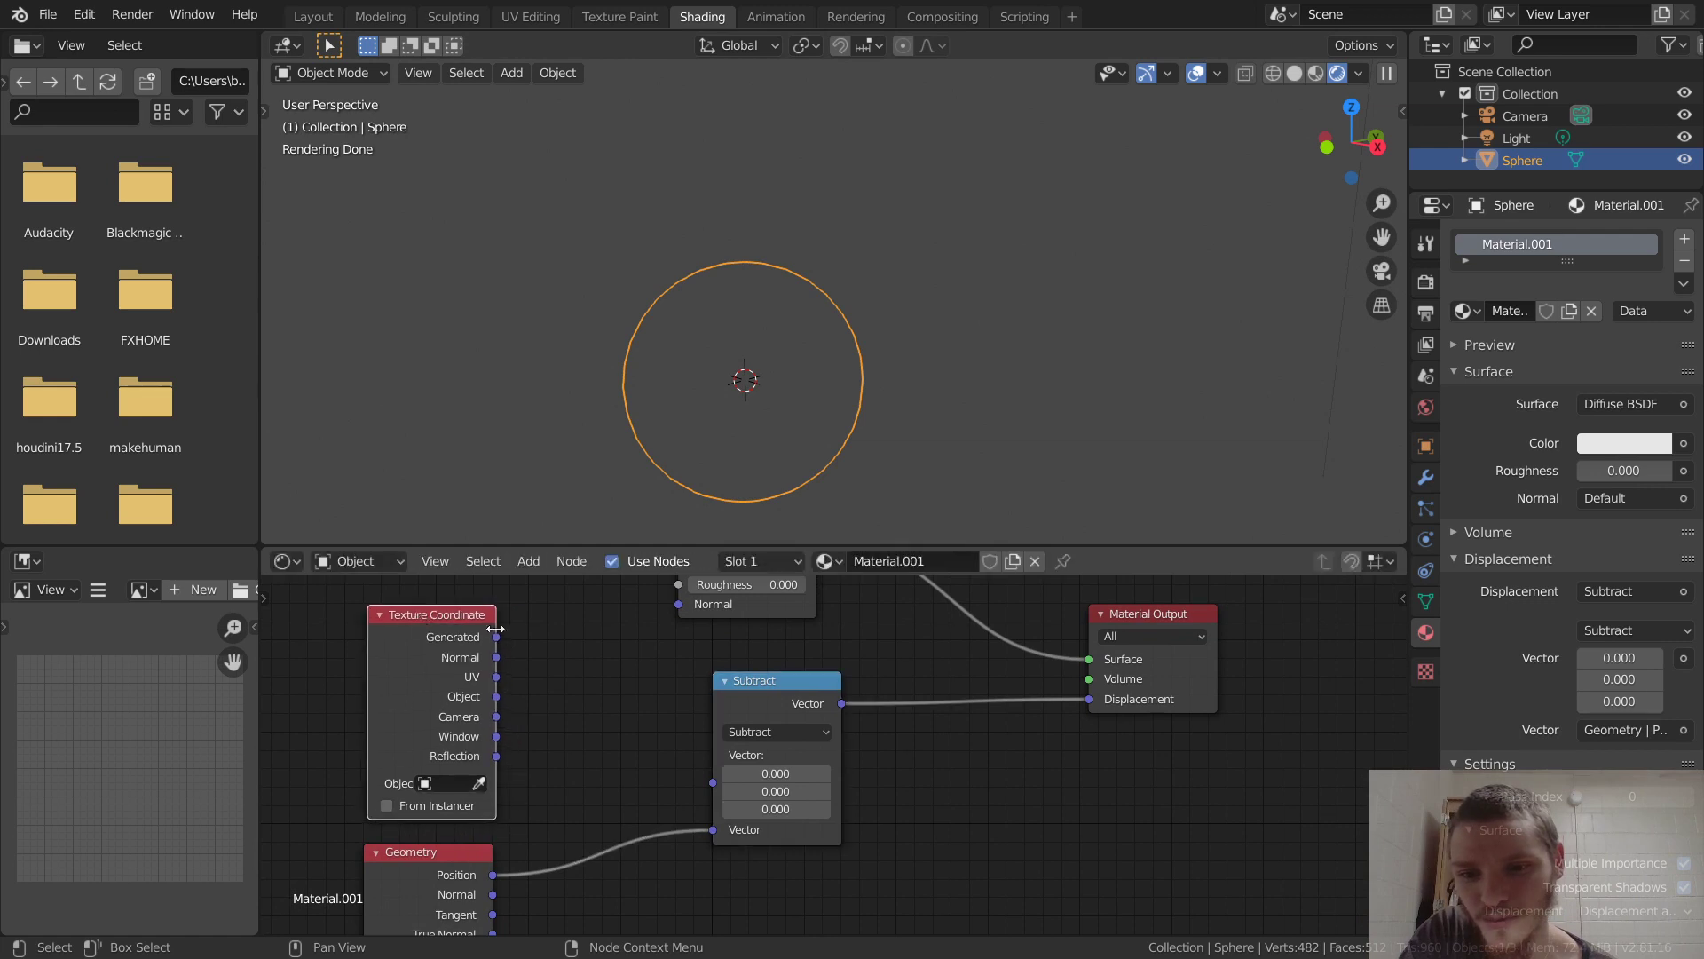
pyautogui.moveTo(497, 677); pyautogui.dragTo(502, 680)
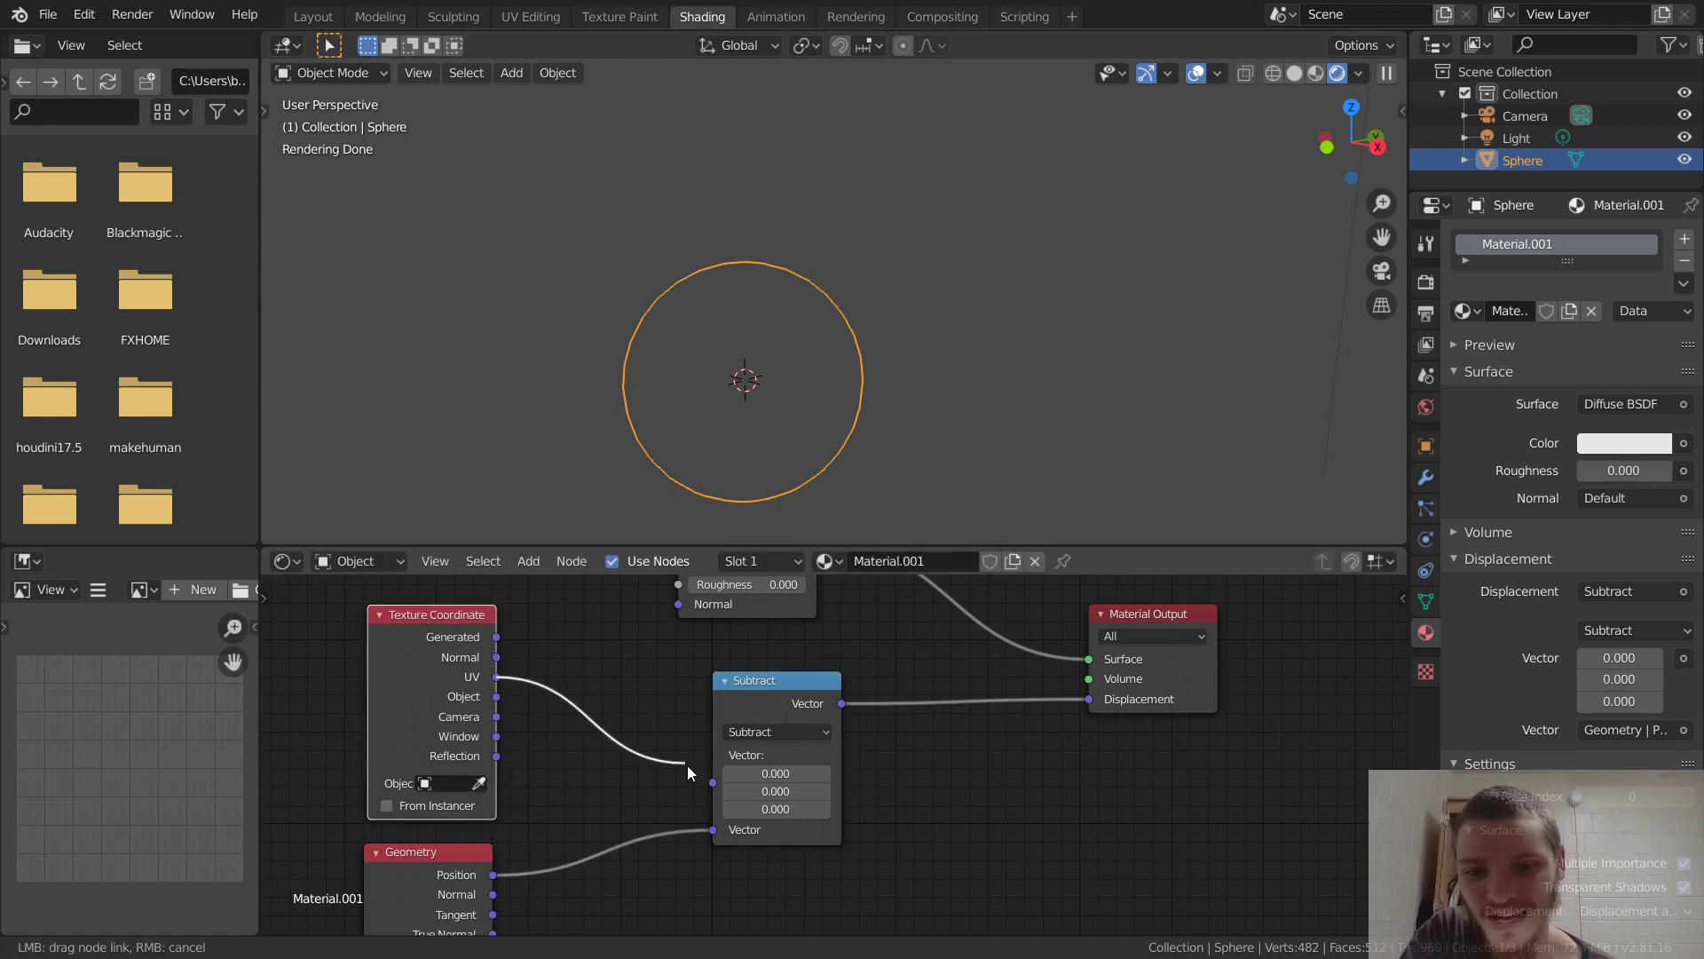
pyautogui.moveTo(709, 785); pyautogui.dragTo(711, 783)
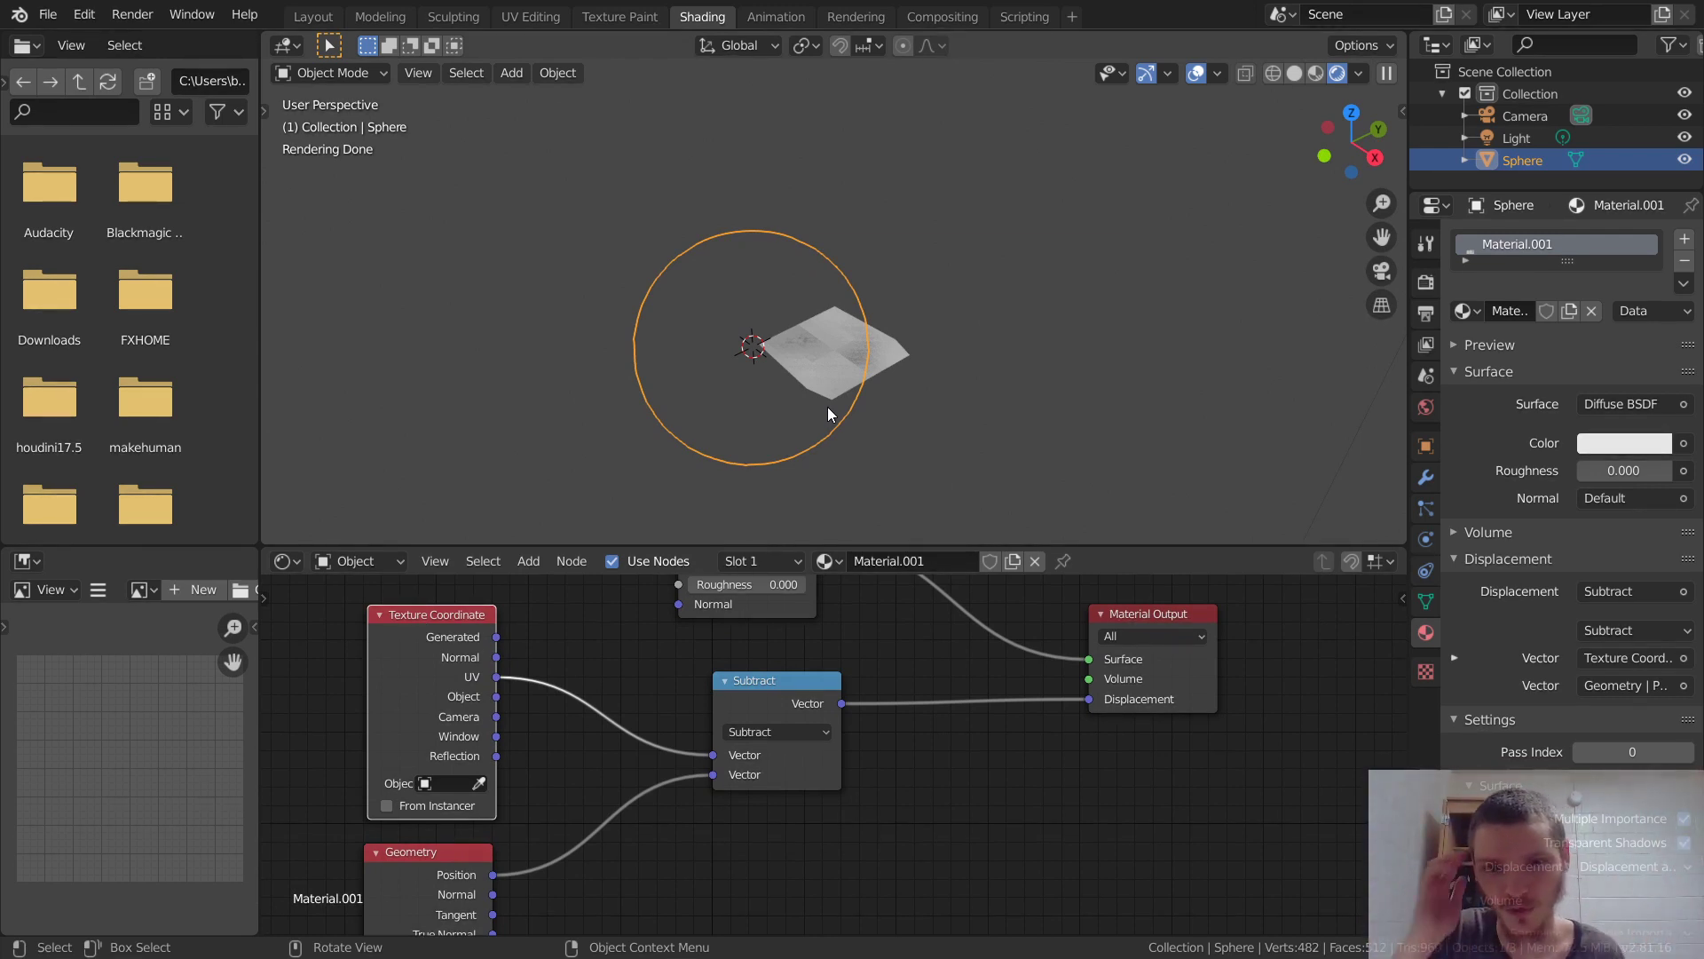
# Enter Edit Mode on the sphere and change the Image Editor area to a UV Editor to inspect the UV layout full-screen.
pyautogui.scroll(4, 845, 357)
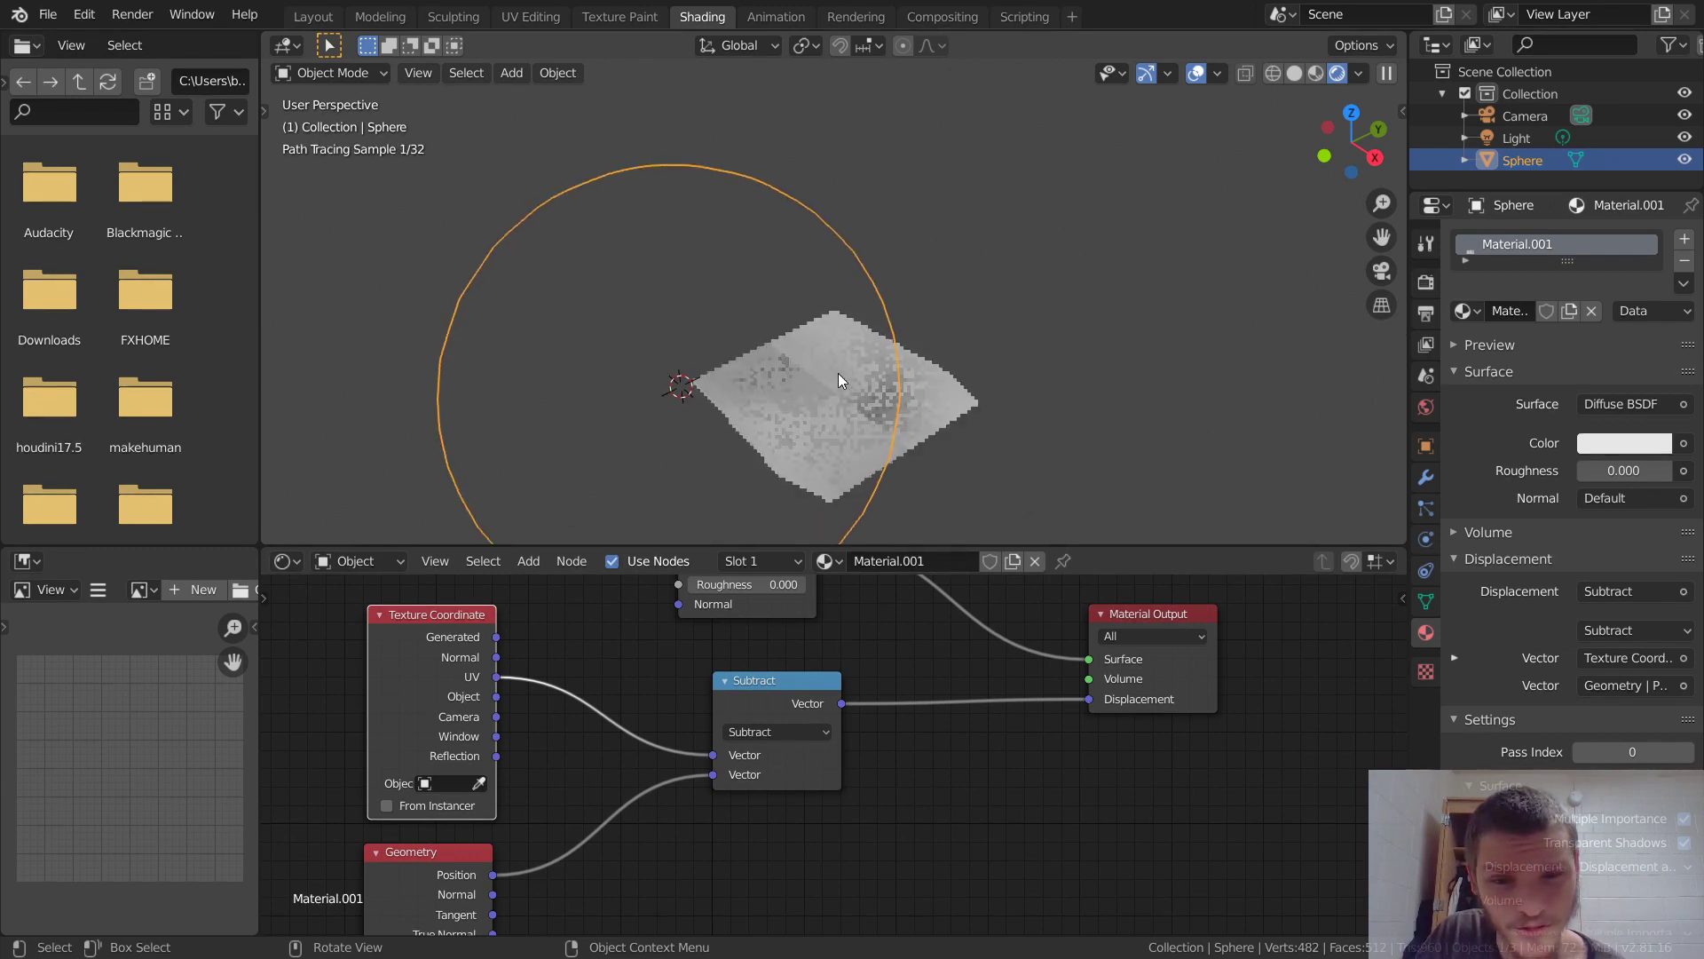
pyautogui.press('Tab')
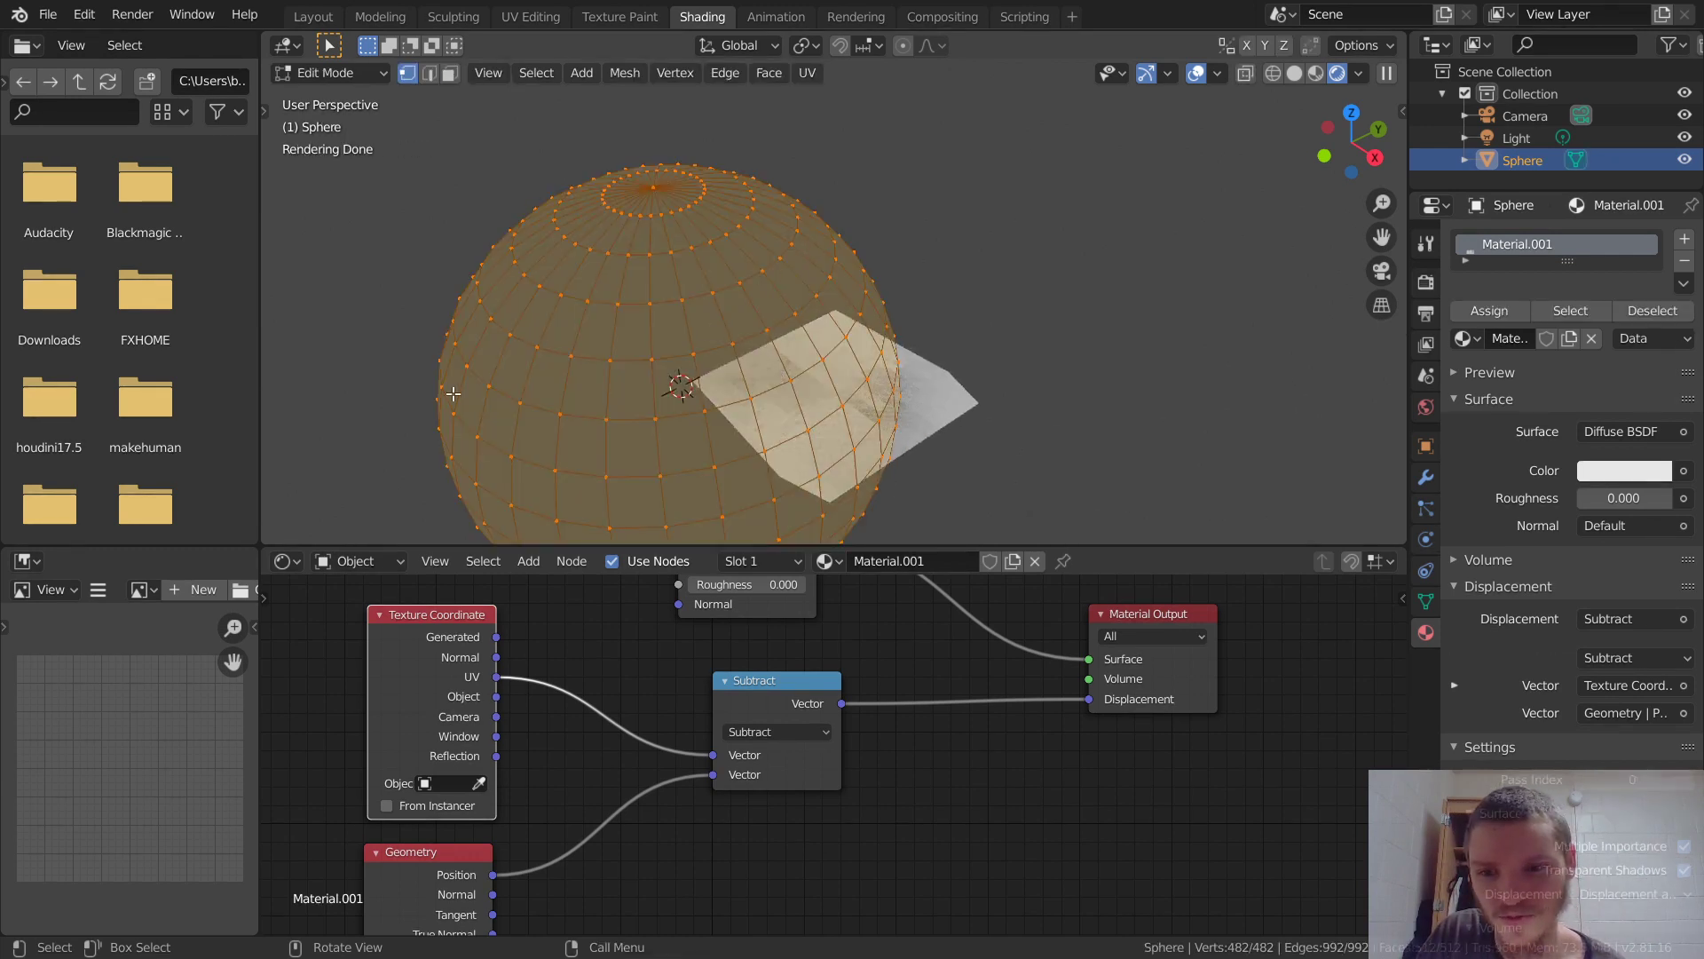
pyautogui.click(24, 560)
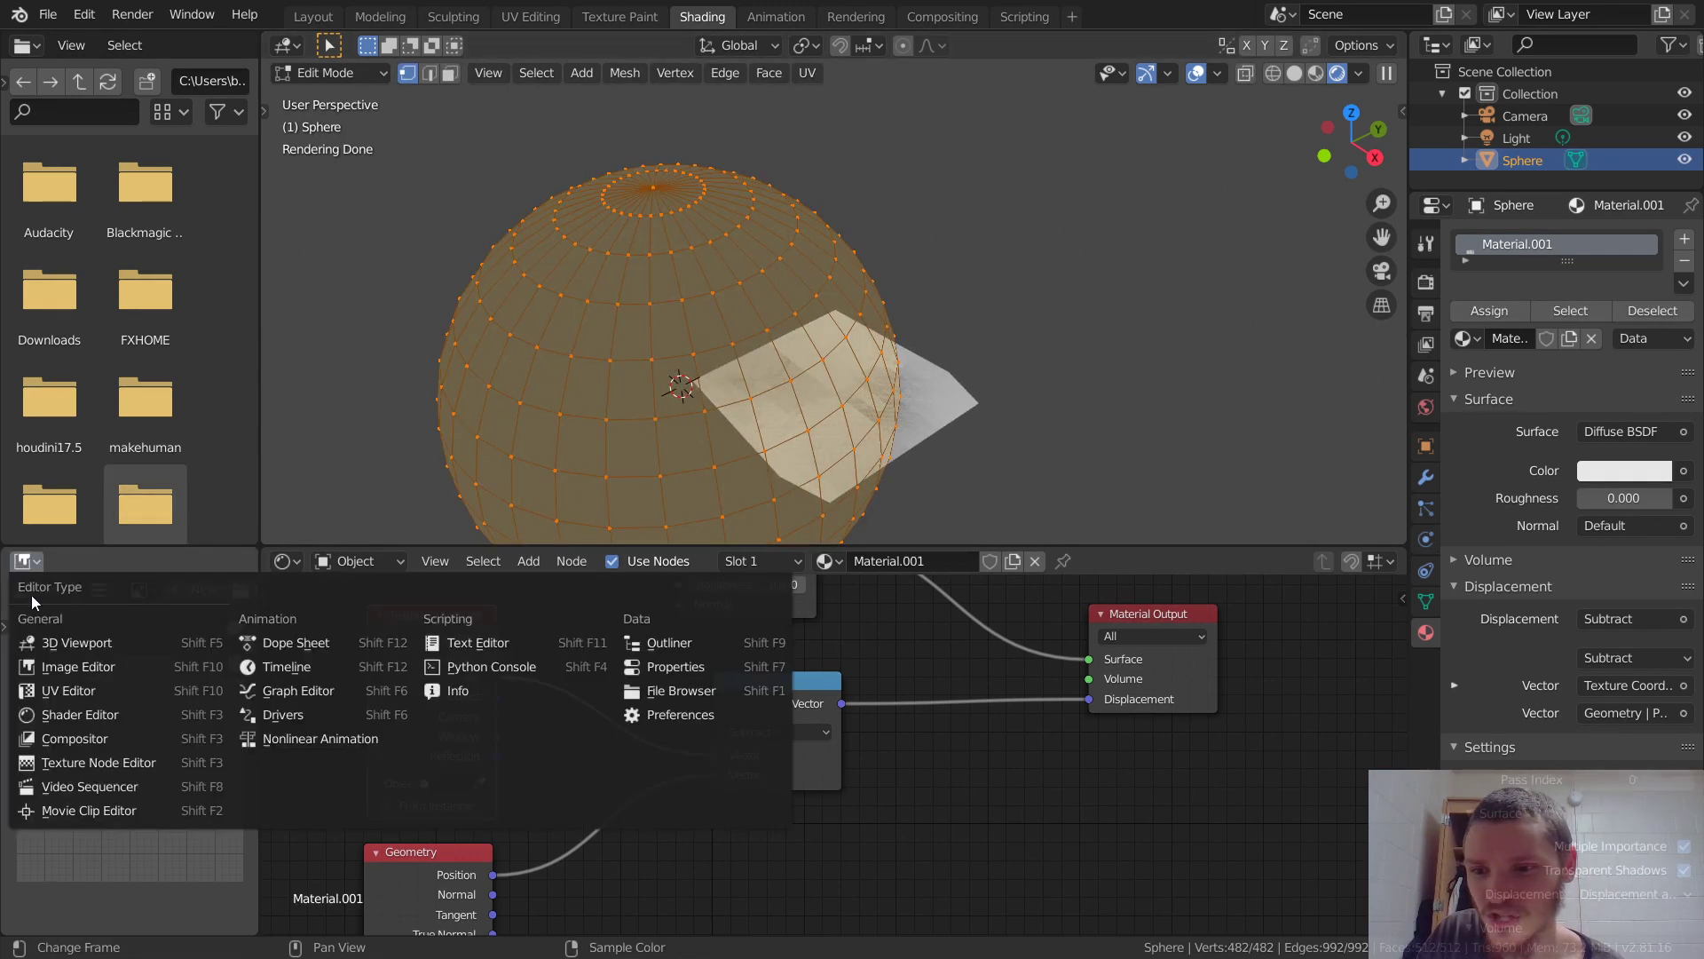
pyautogui.click(62, 684)
pyautogui.hotkey('ctrl', 'space')
pyautogui.scroll(4, 770, 556)
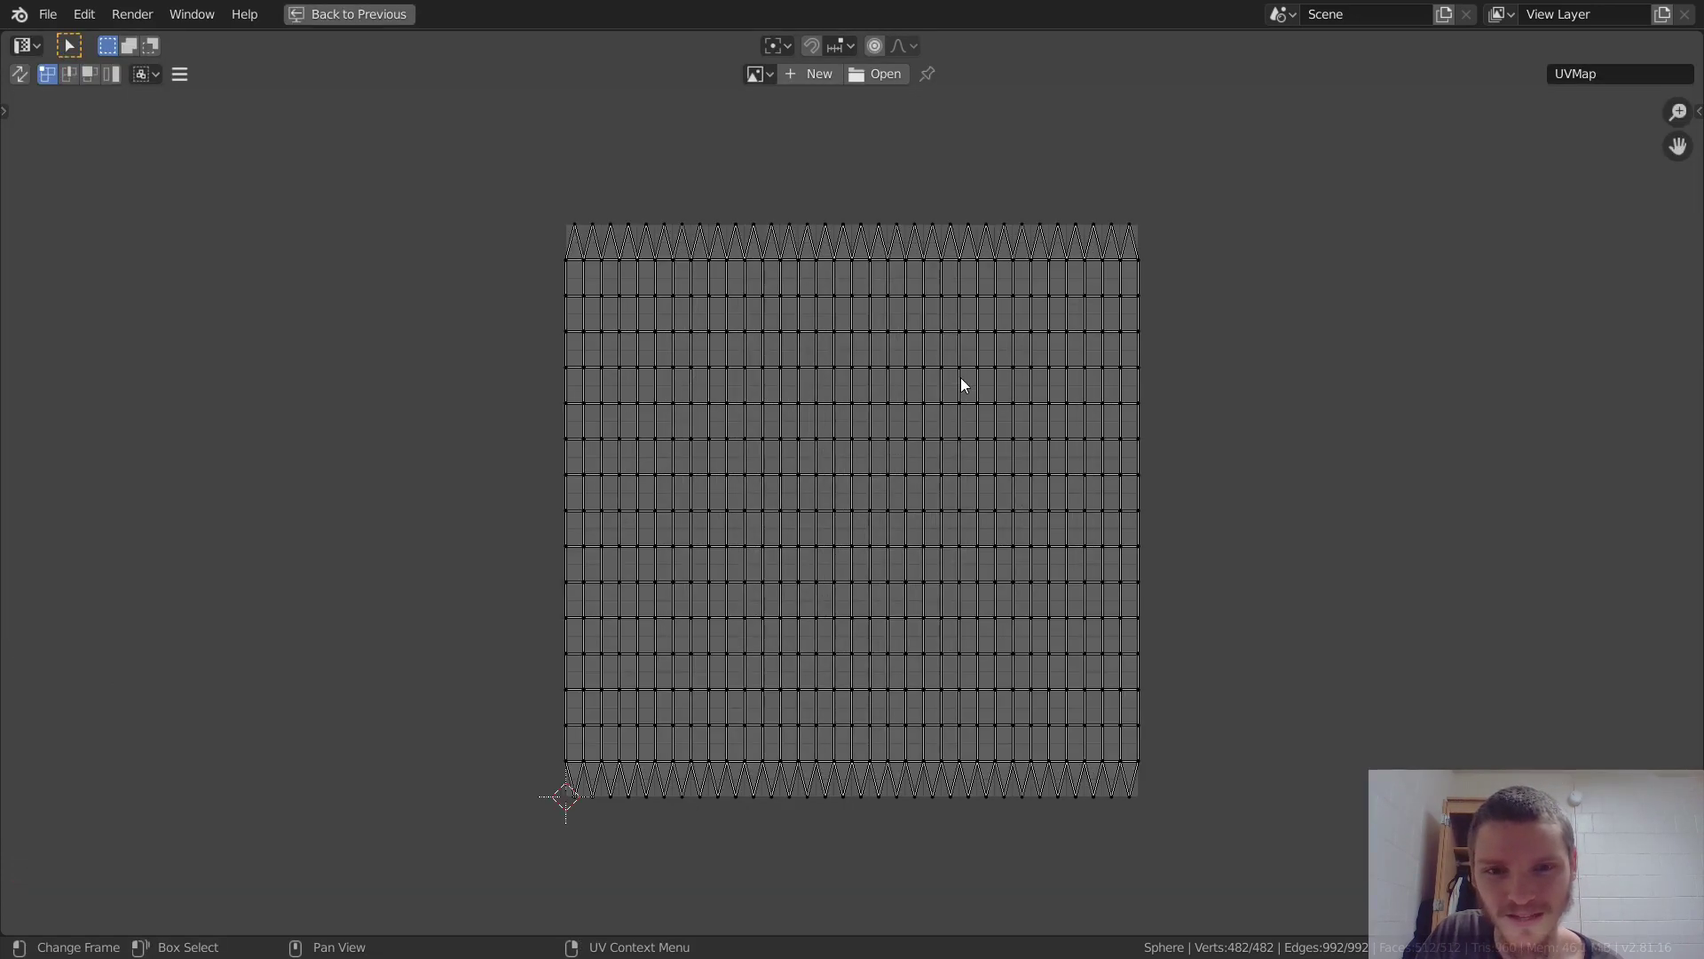
pyautogui.hotkey('ctrl', 'space')
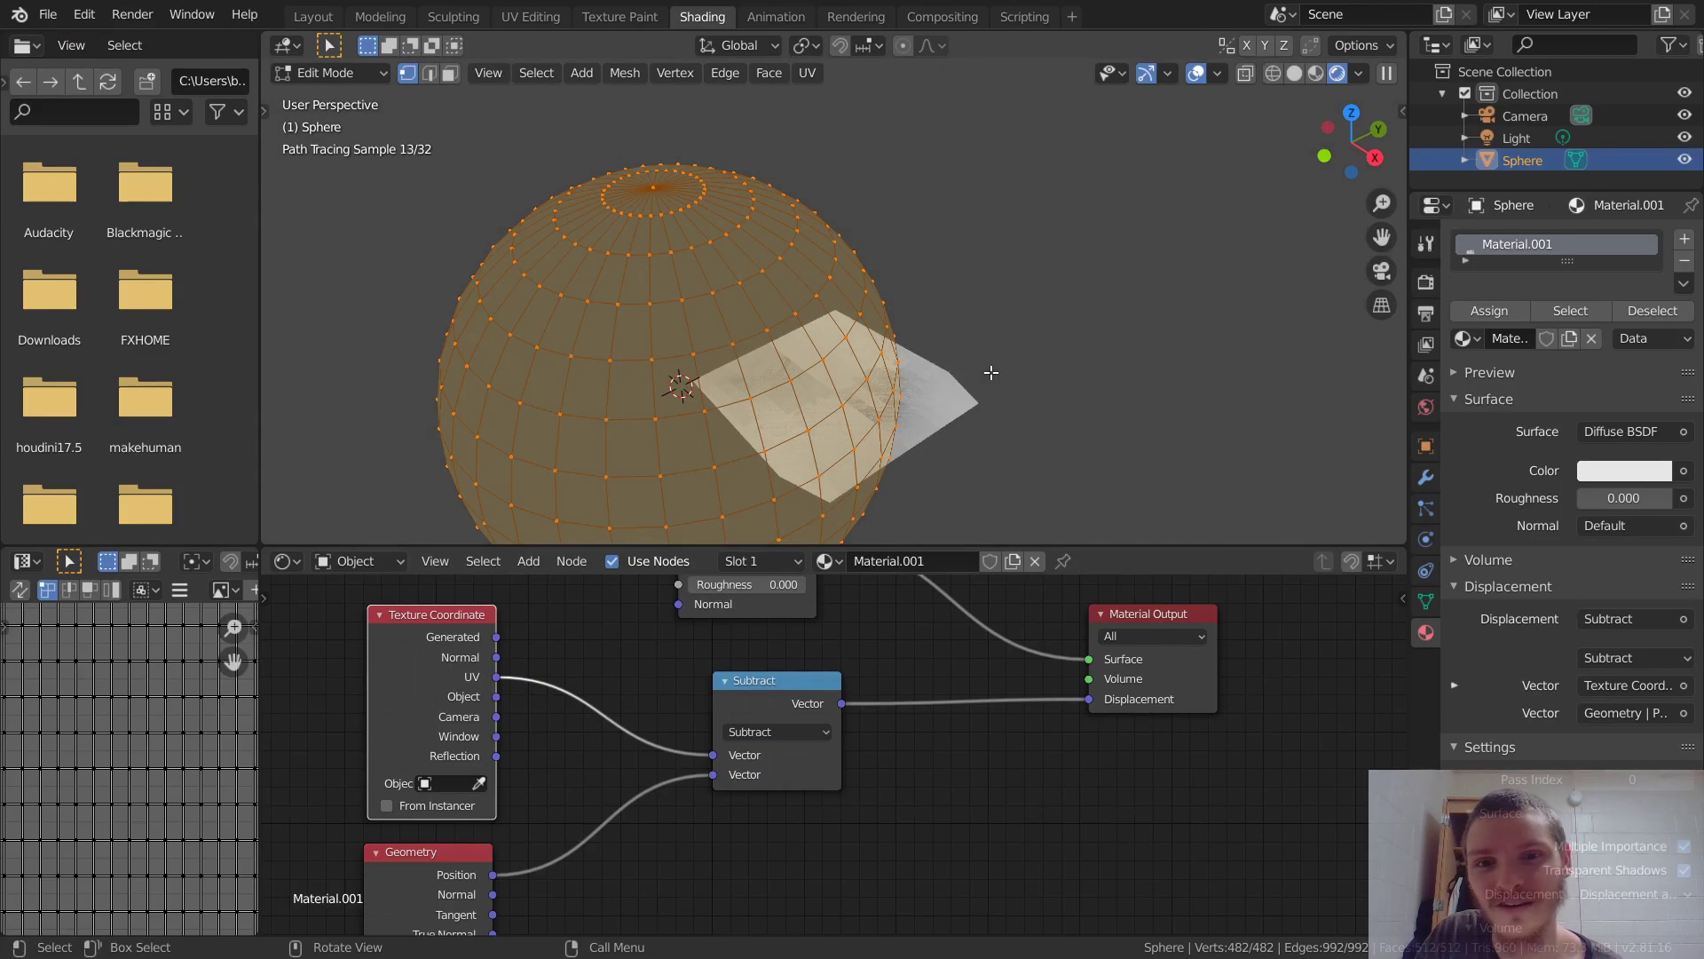
# Switch the sphere to edge selection and apply Edge Split to all of its selected edges.
pyautogui.keyDown('shift'); pyautogui.moveTo(722, 296); pyautogui.dragTo(818, 280, button='middle'); pyautogui.keyUp('shift')
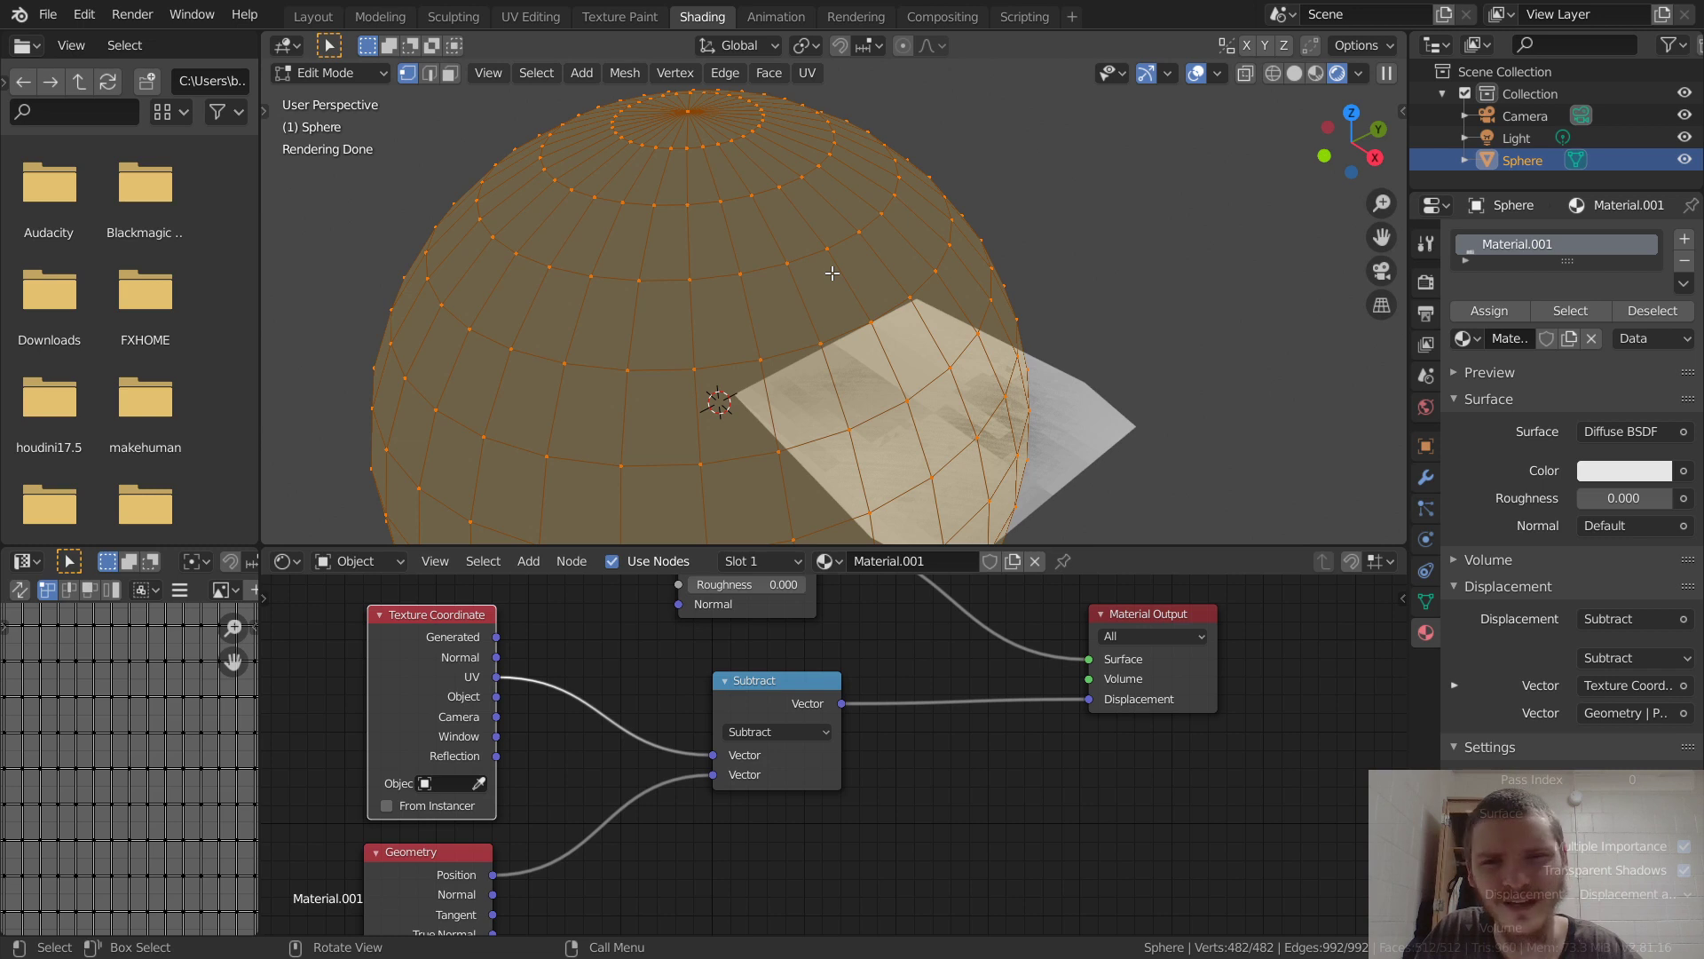
pyautogui.press('F3')
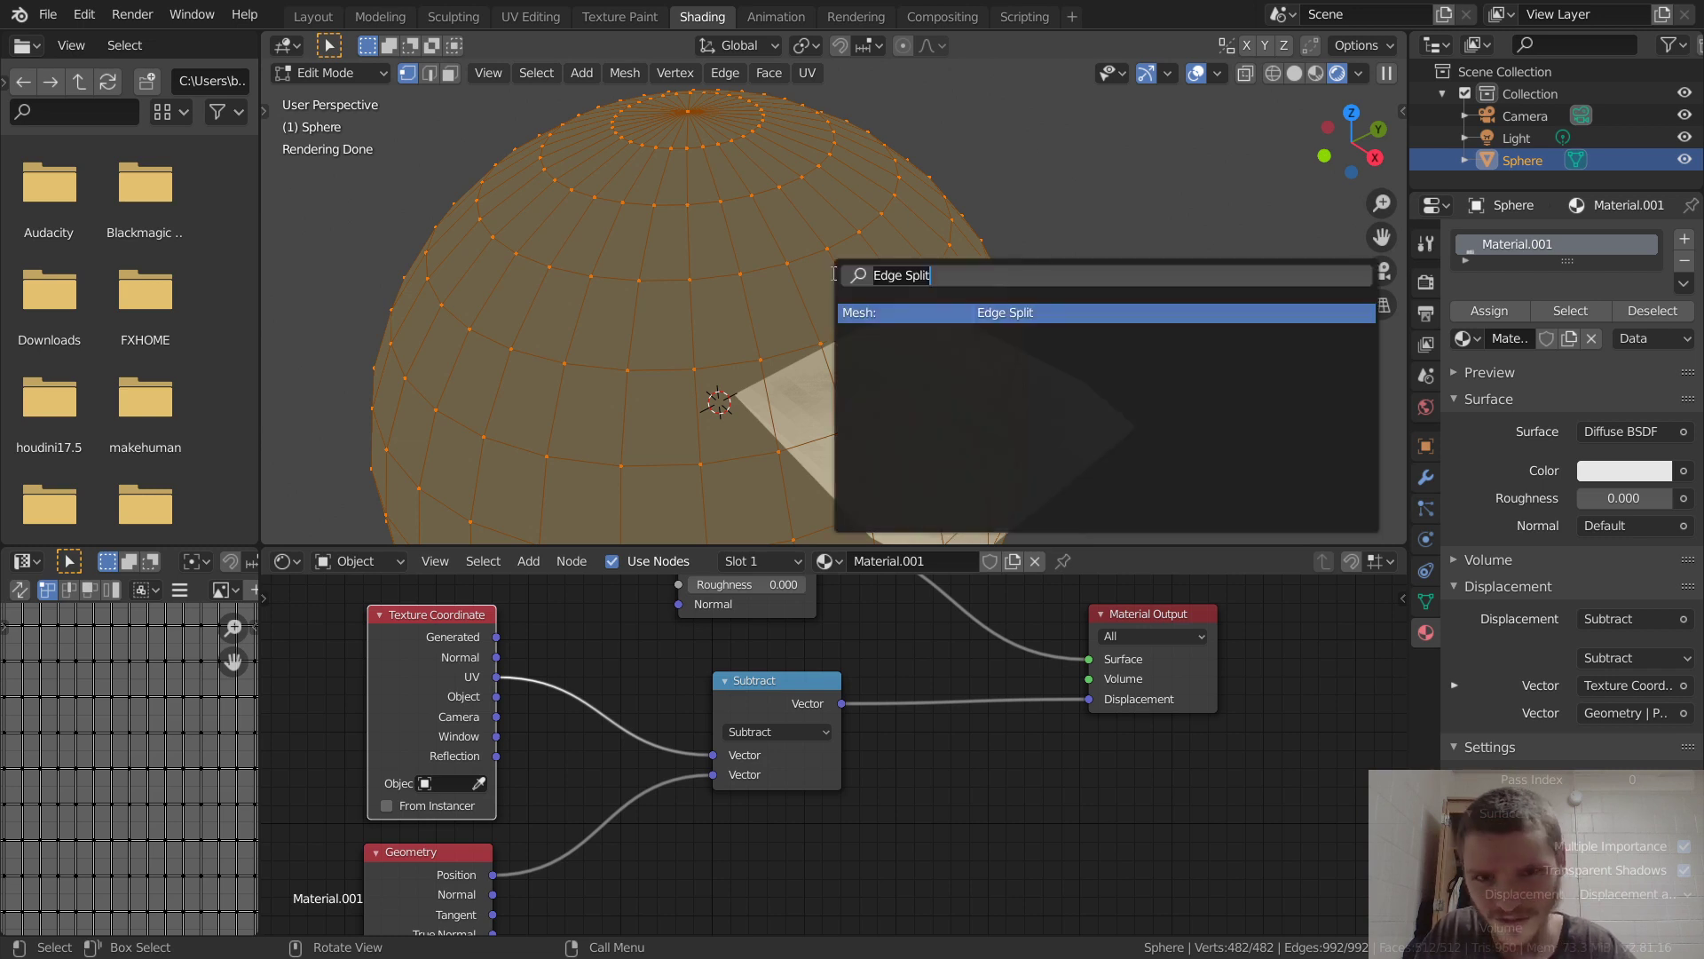
pyautogui.press('Escape')
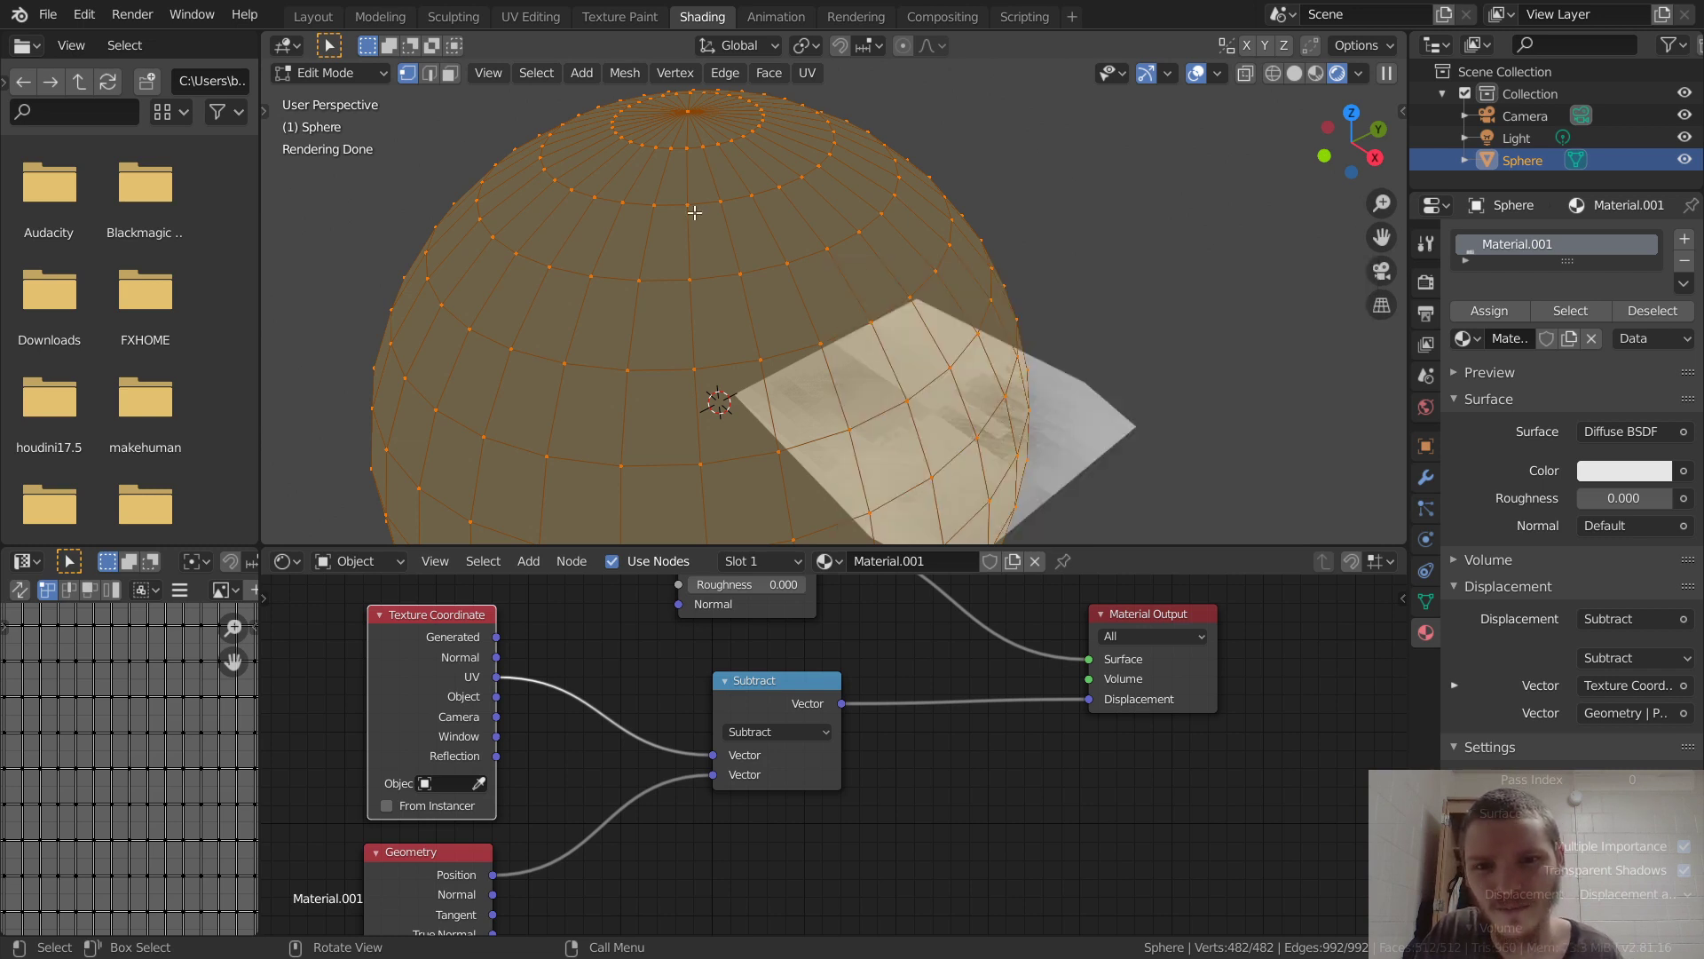
pyautogui.rightClick(694, 211)
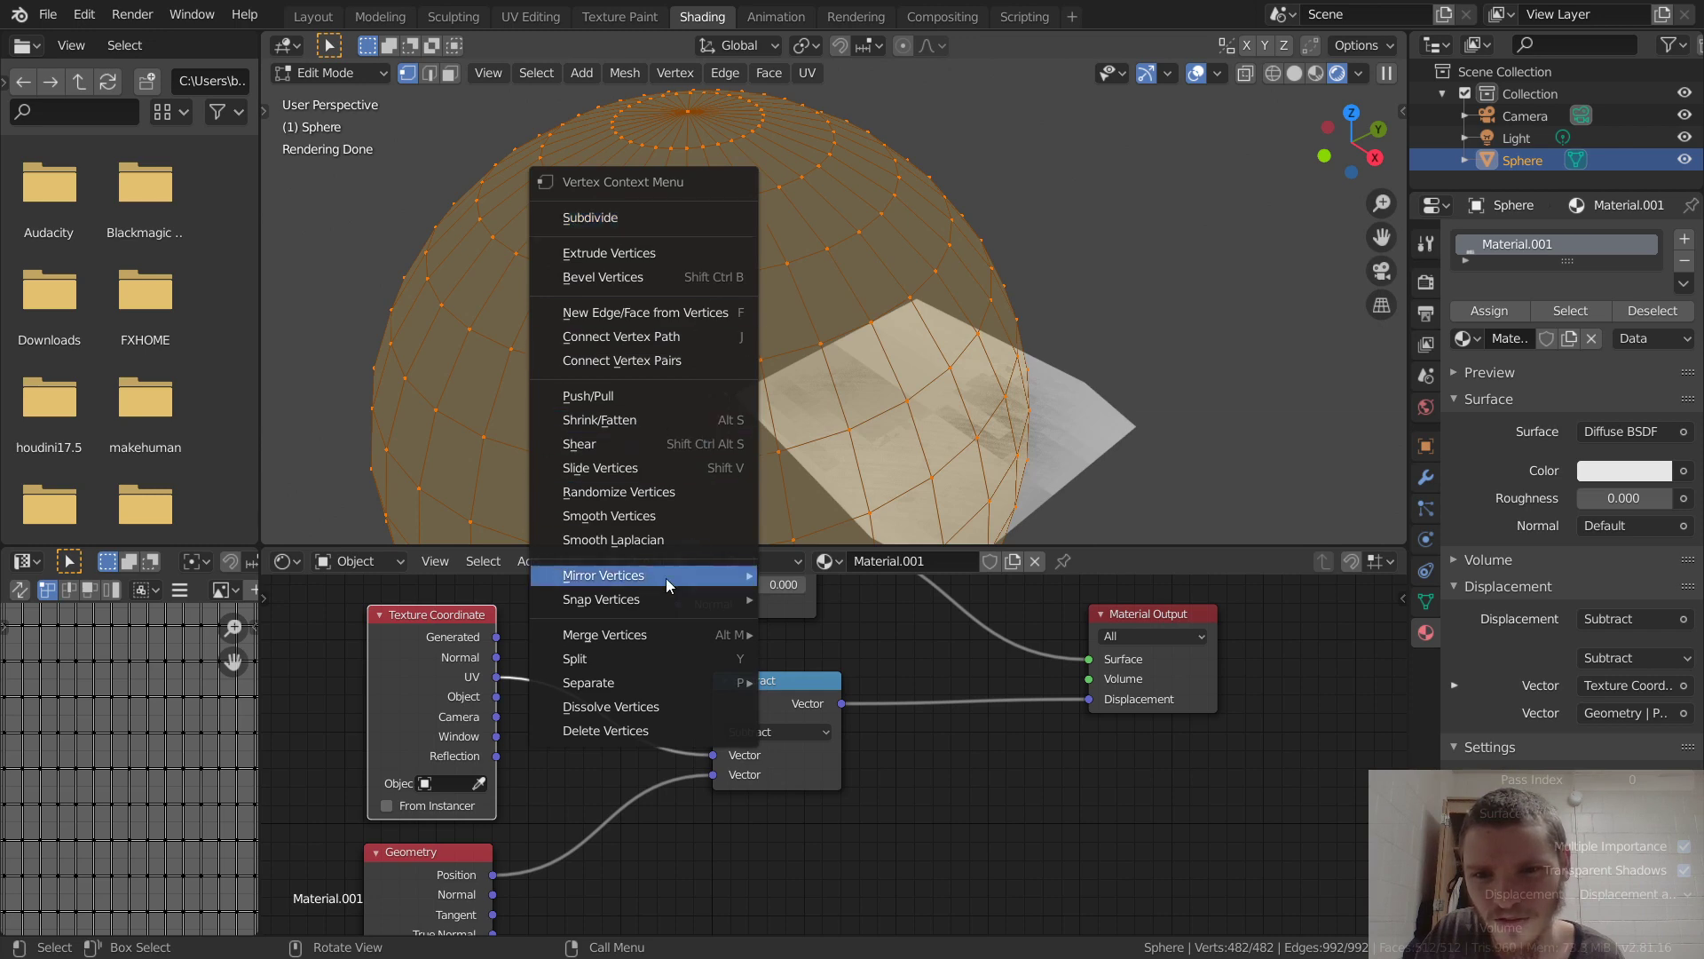
pyautogui.press('Escape')
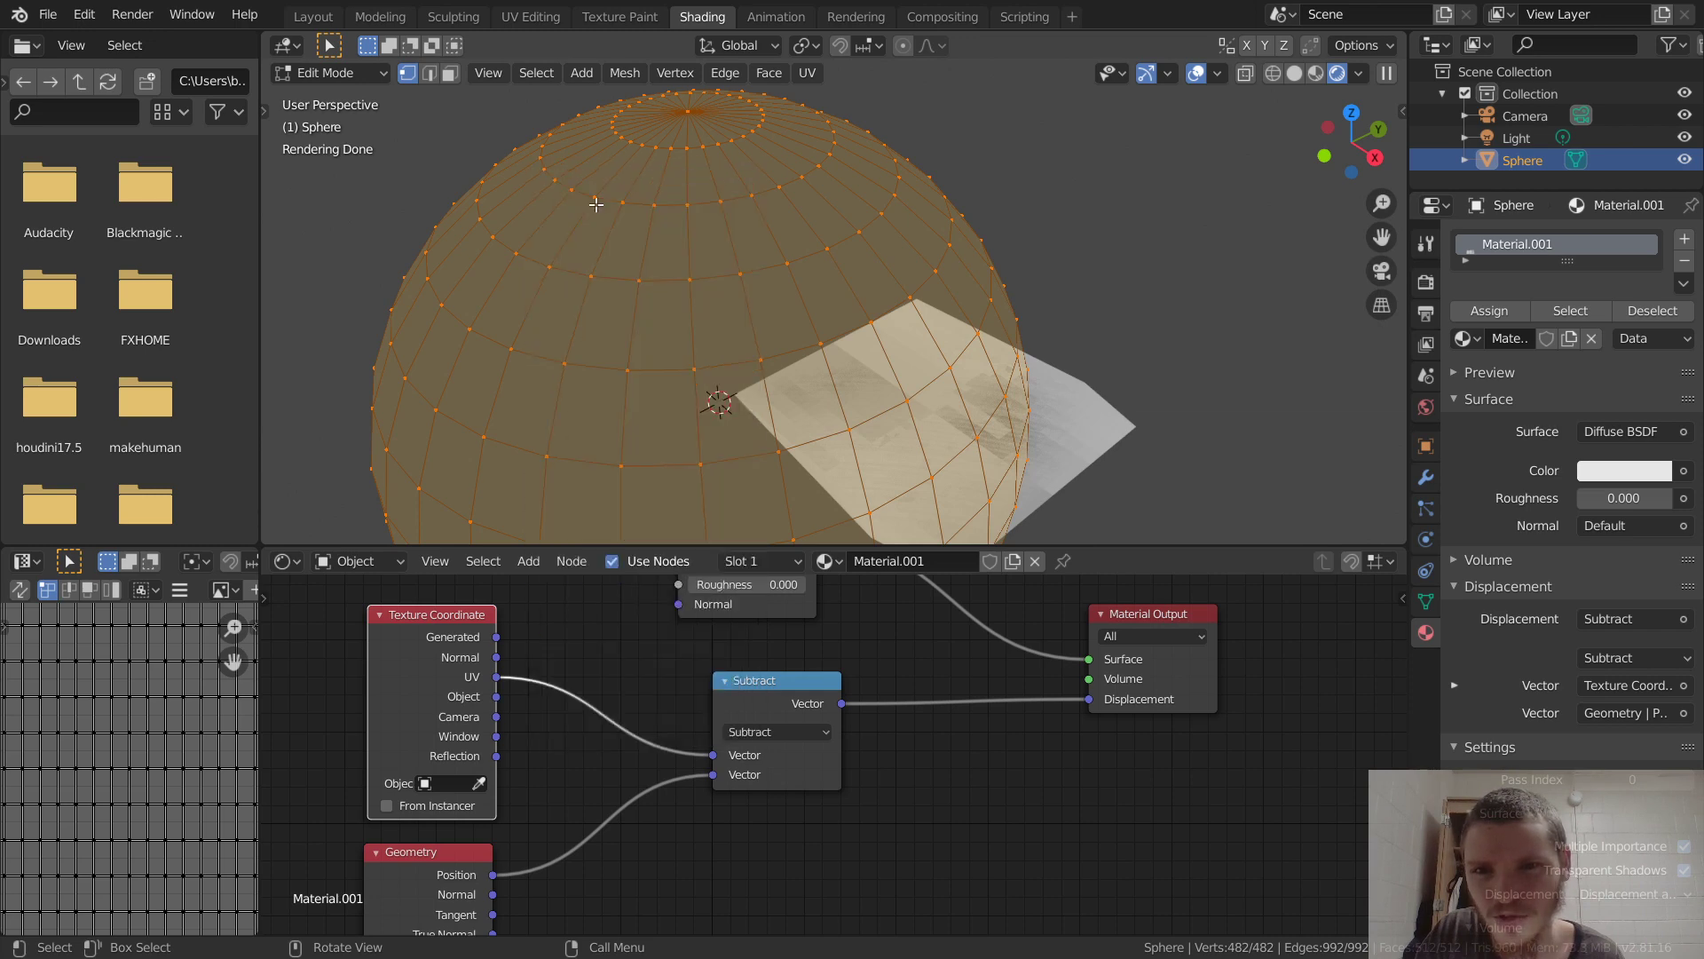
pyautogui.click(430, 72)
pyautogui.rightClick(737, 283)
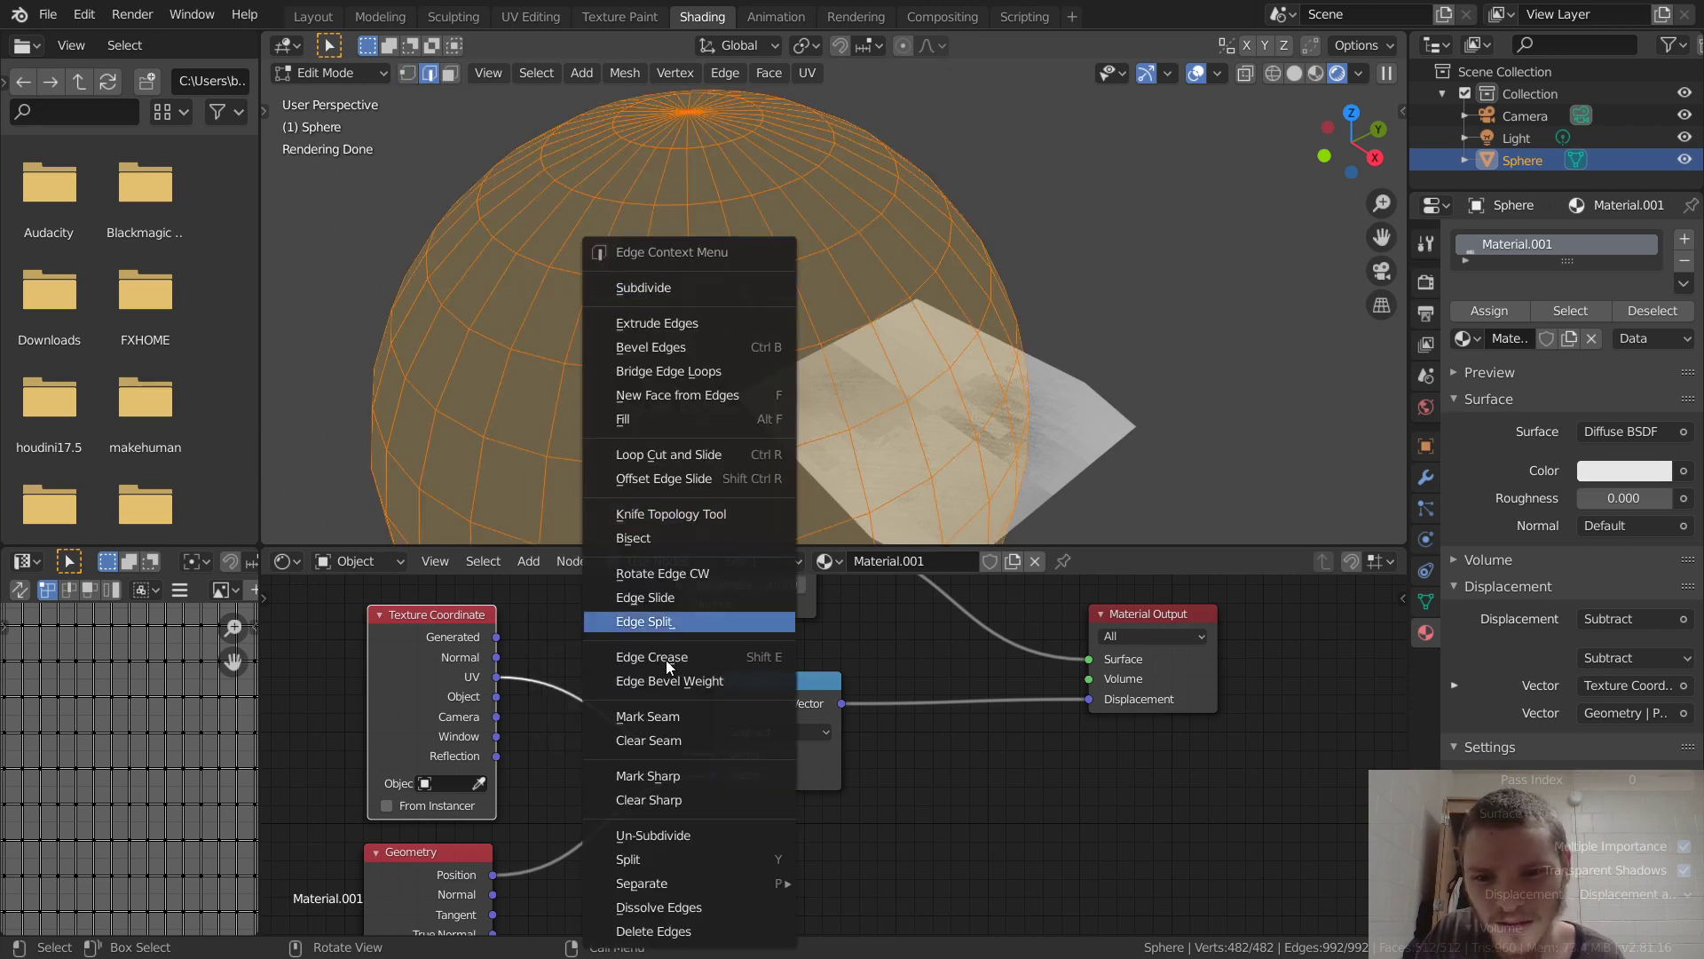
pyautogui.click(673, 620)
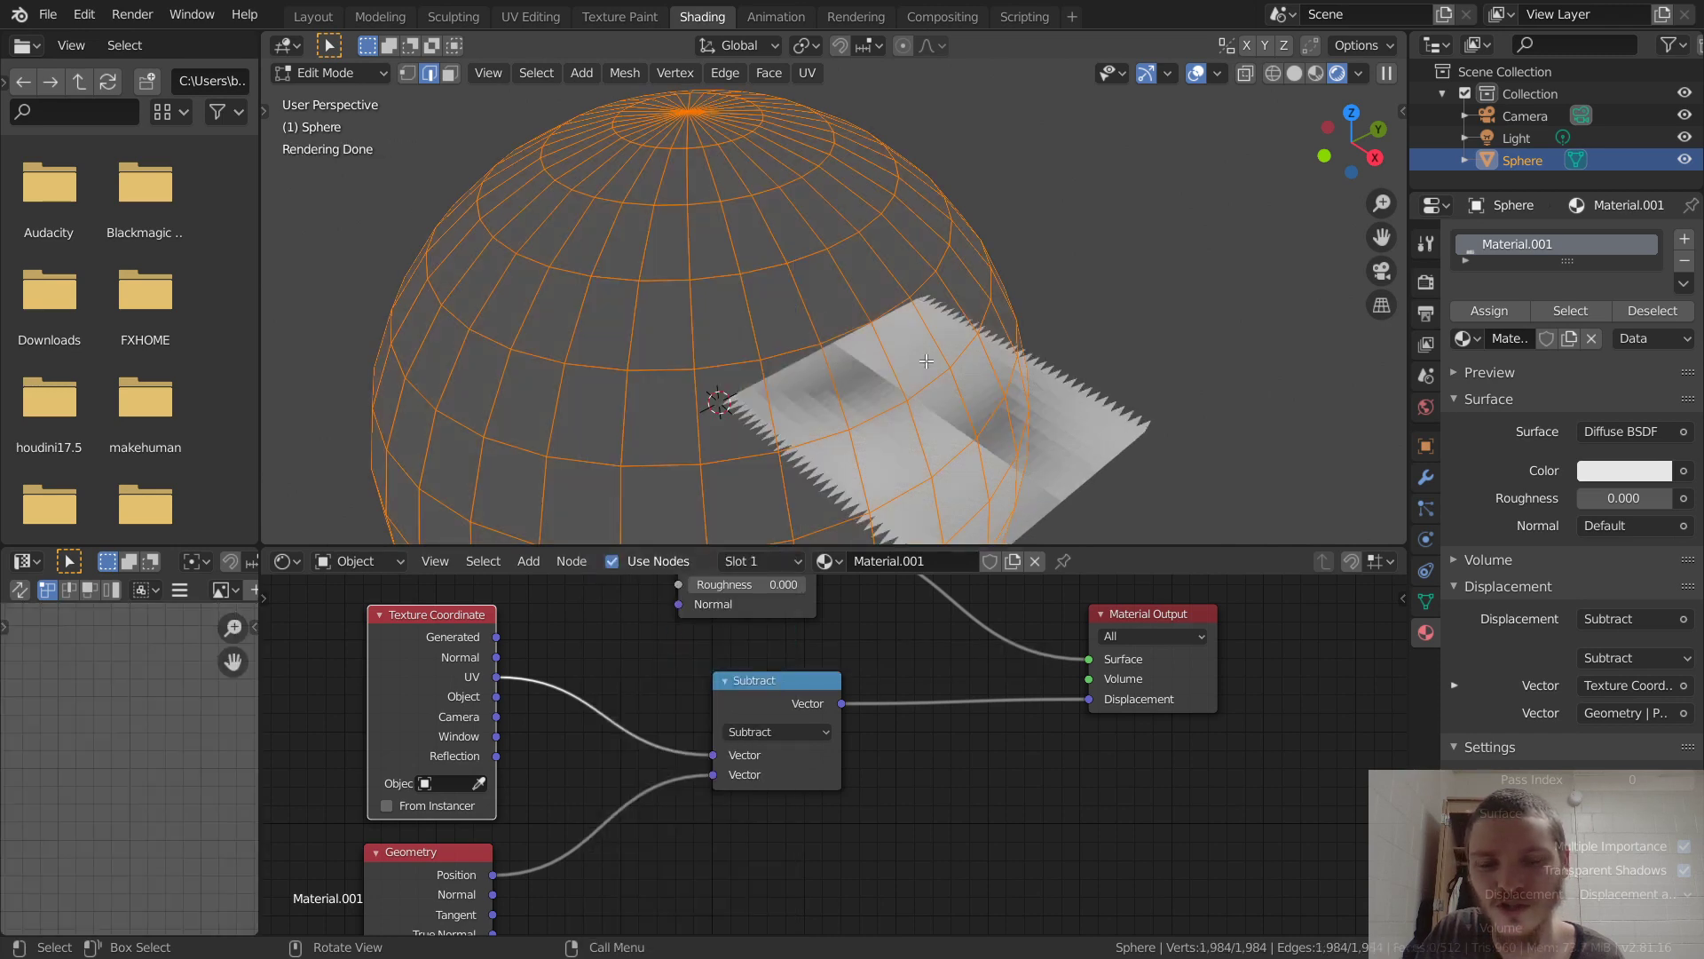
# Examine the displaced, edge-split mesh up close and from the top orthographic view.
pyautogui.scroll(2, 927, 360)
pyautogui.keyDown('shift'); pyautogui.moveTo(954, 495); pyautogui.dragTo(783, 407, button='middle'); pyautogui.keyUp('shift')
pyautogui.scroll(-2, 898, 412)
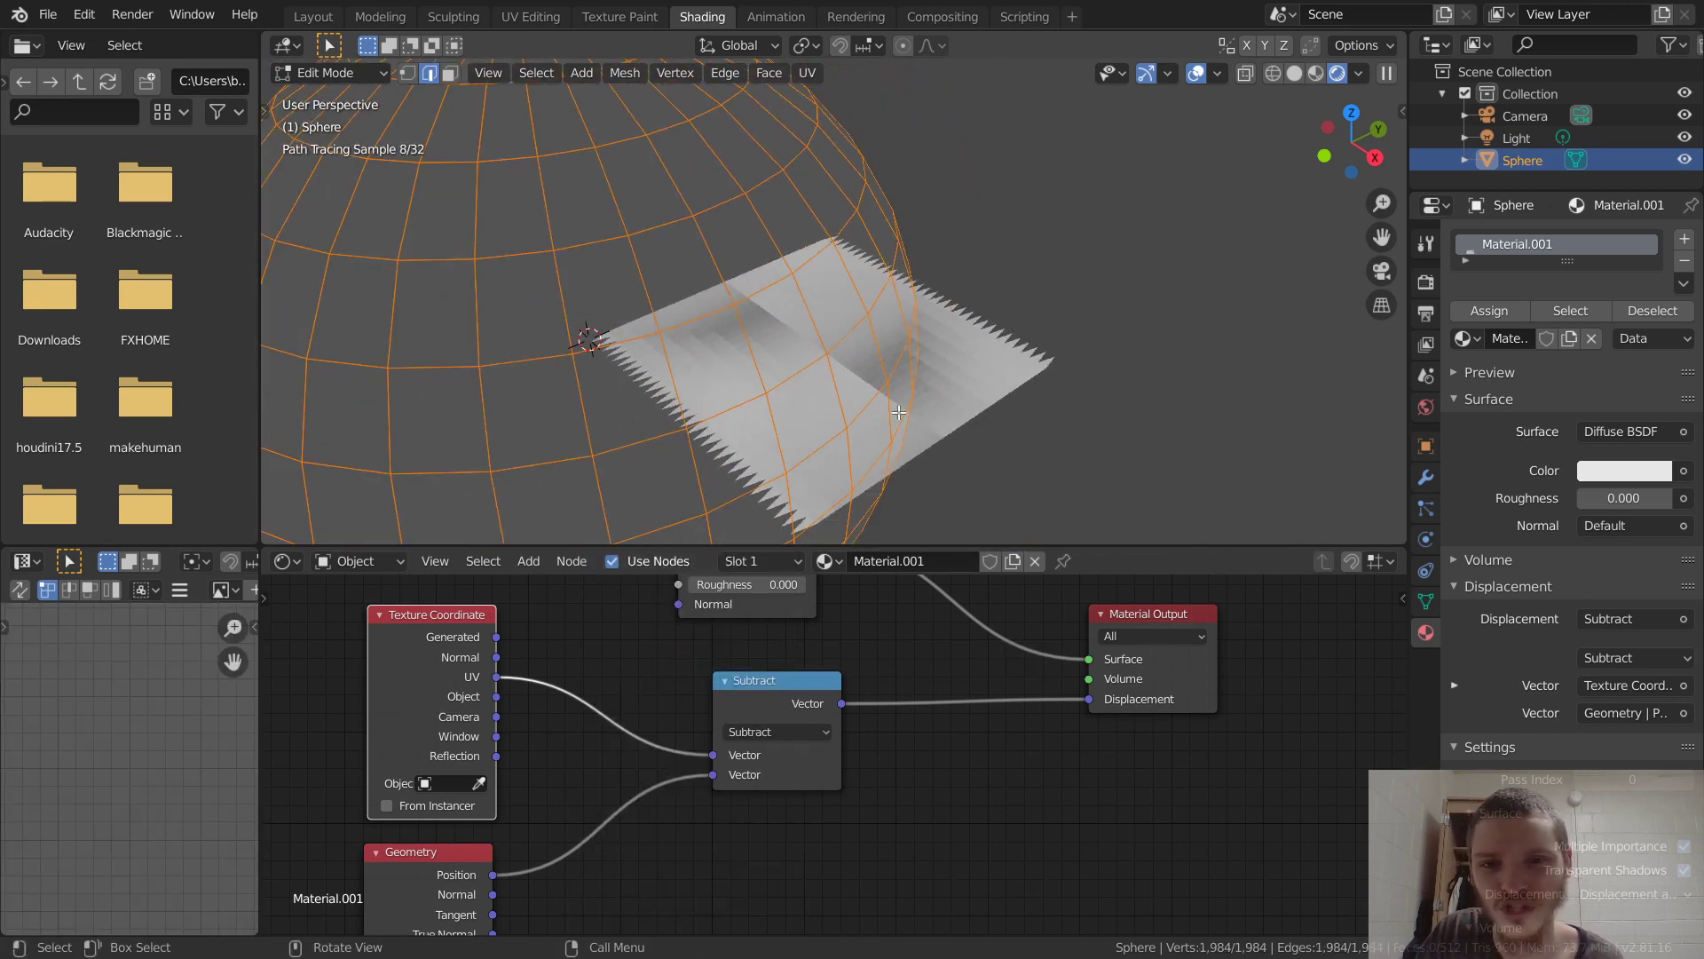
pyautogui.scroll(-3, 876, 440)
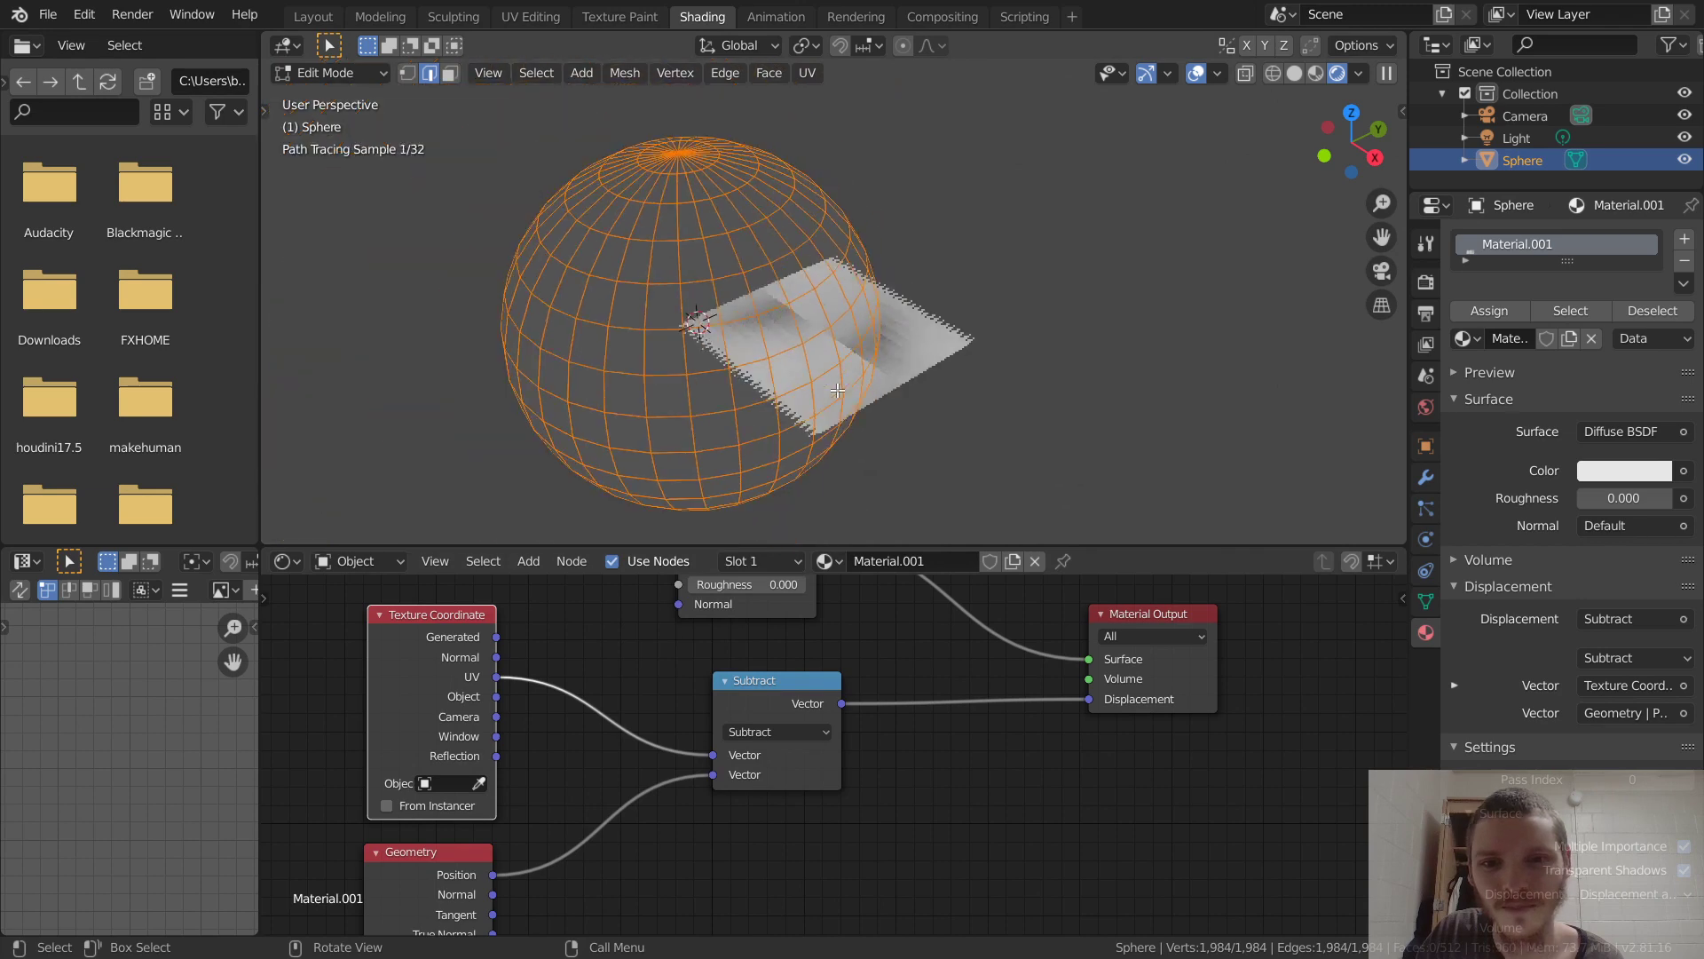
pyautogui.click(1351, 113)
pyautogui.scroll(2, 726, 293)
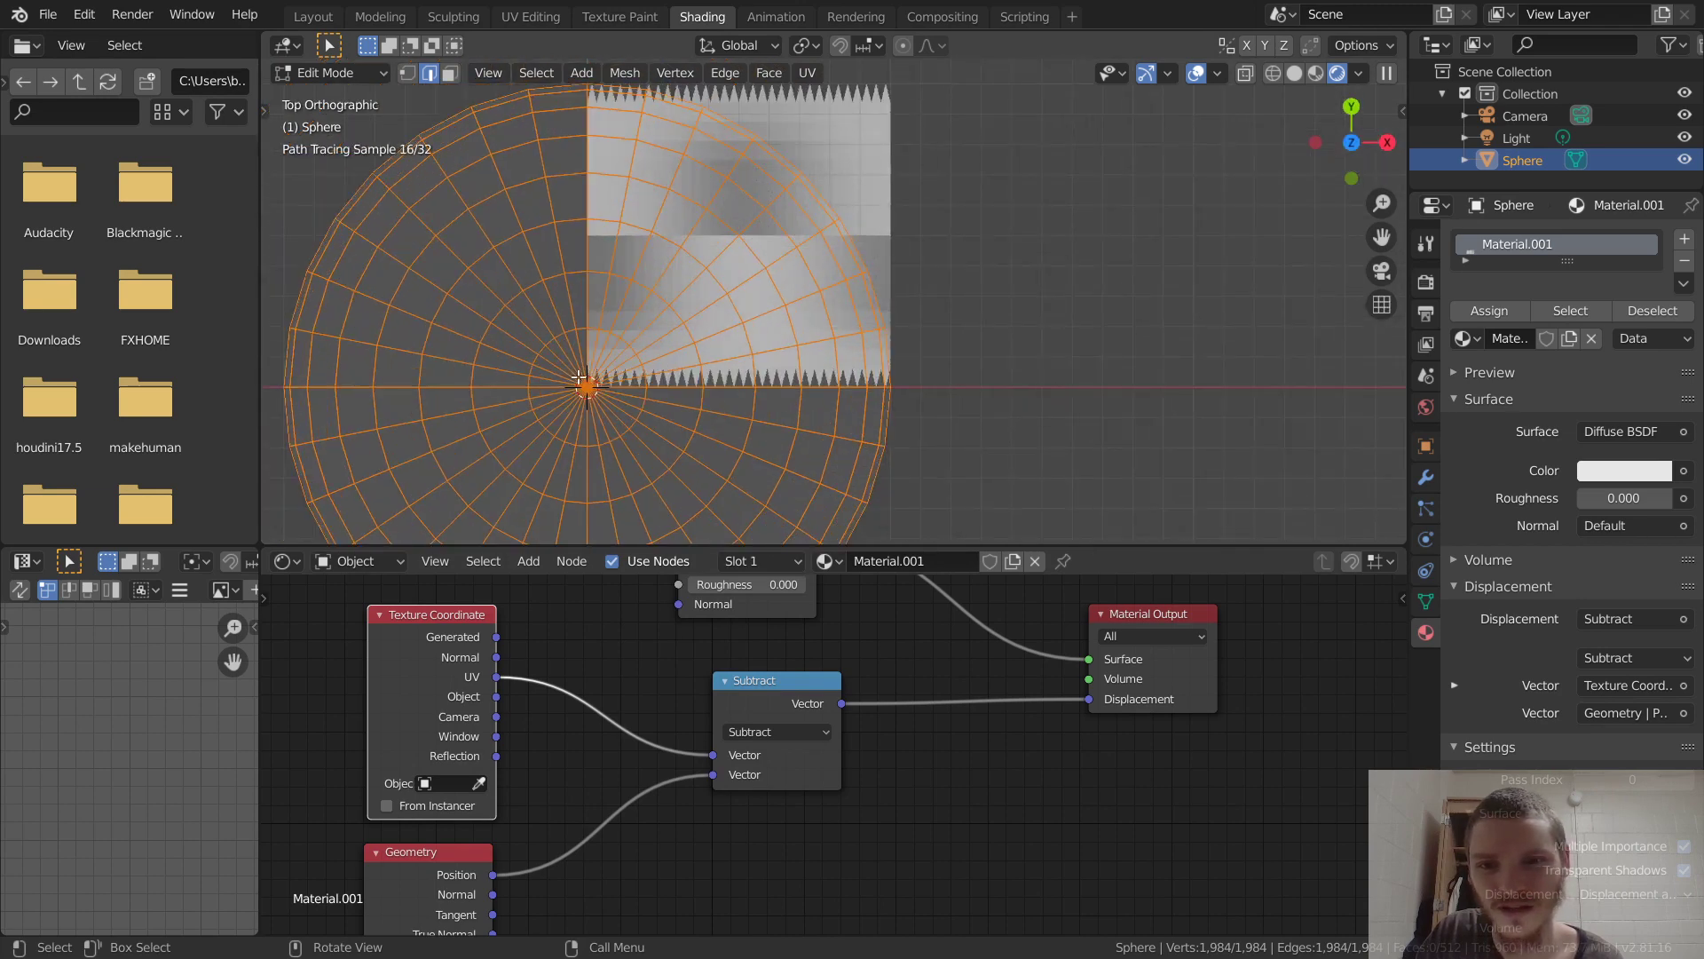
pyautogui.keyDown('shift'); pyautogui.moveTo(585, 381); pyautogui.dragTo(729, 478, button='middle'); pyautogui.keyUp('shift')
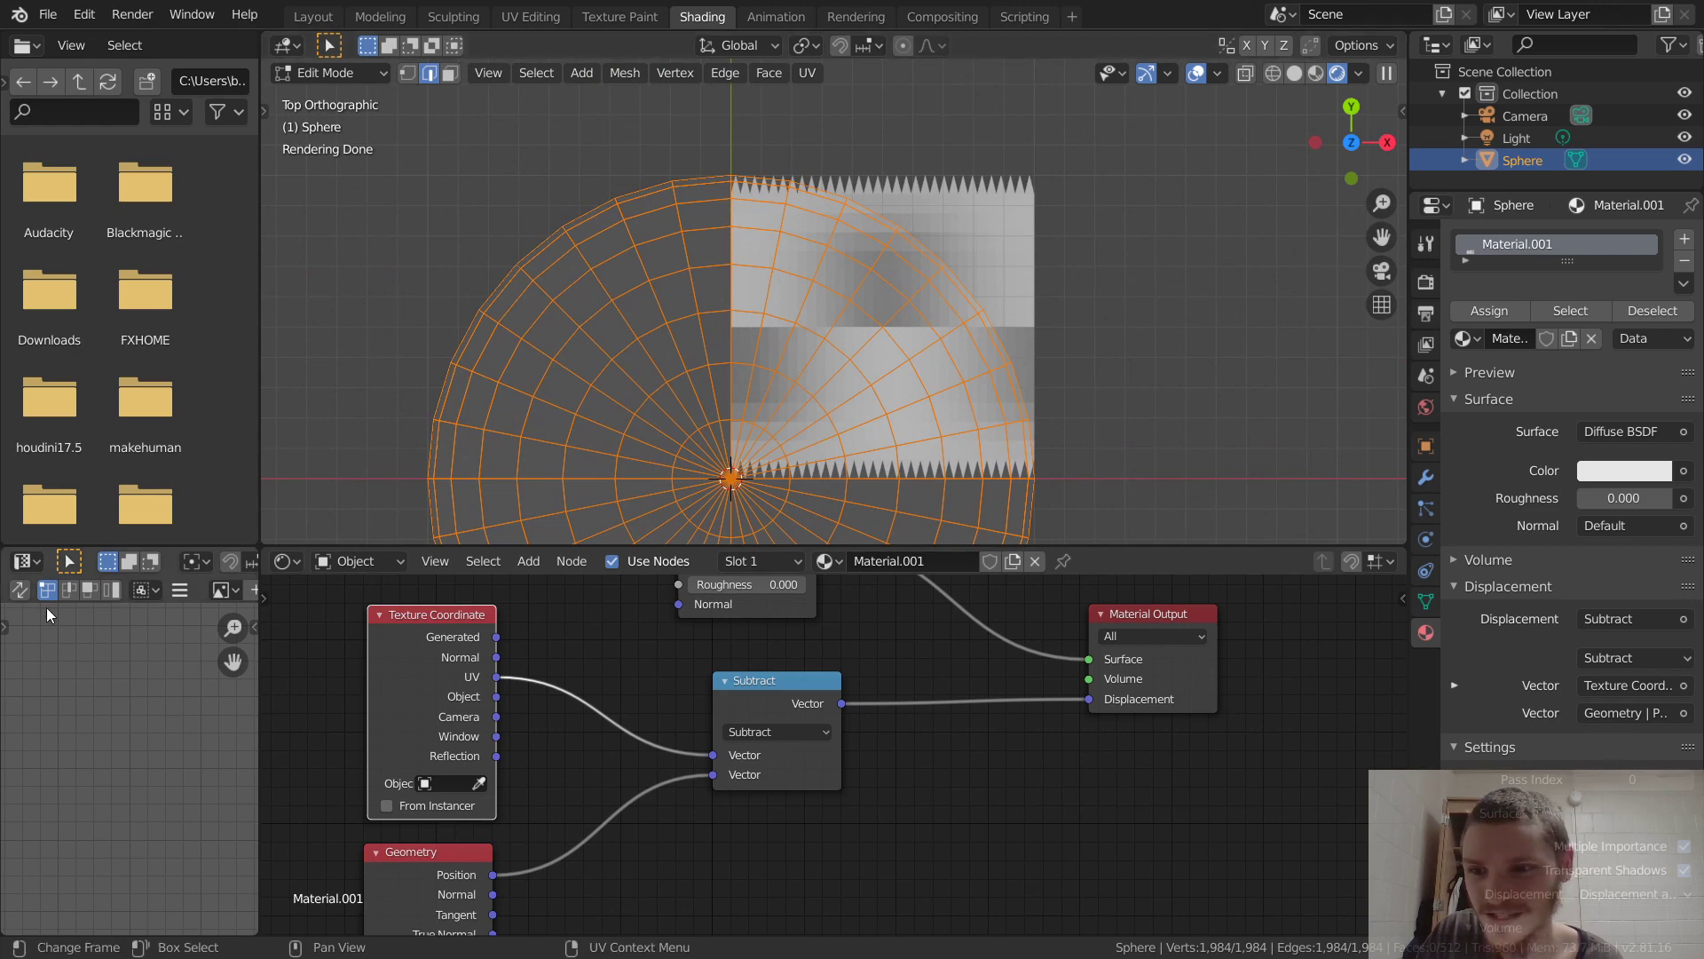
# Show the split sphere's UV layout in the full-screen UV Editor and compare it with the displaced mesh.
pyautogui.hotkey('ctrl', 'space')
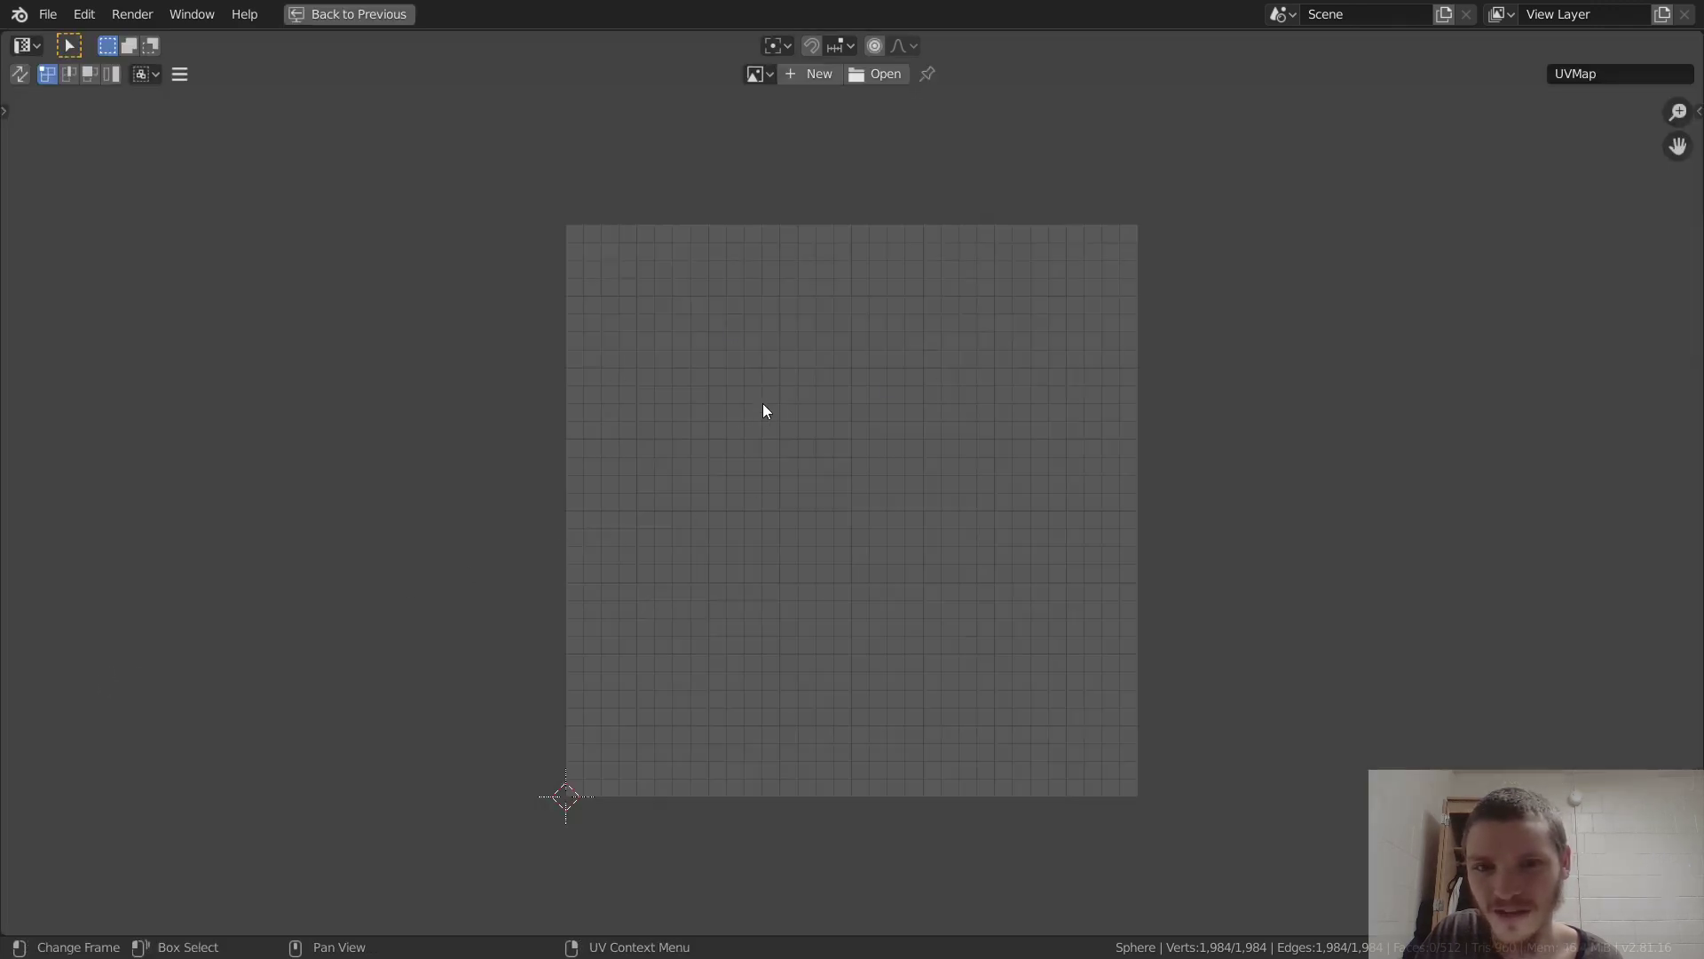
pyautogui.hotkey('ctrl', 'space')
pyautogui.scroll(-2, 781, 362)
pyautogui.press('Tab')
pyautogui.moveTo(784, 368); pyautogui.dragTo(750, 339, button='middle')
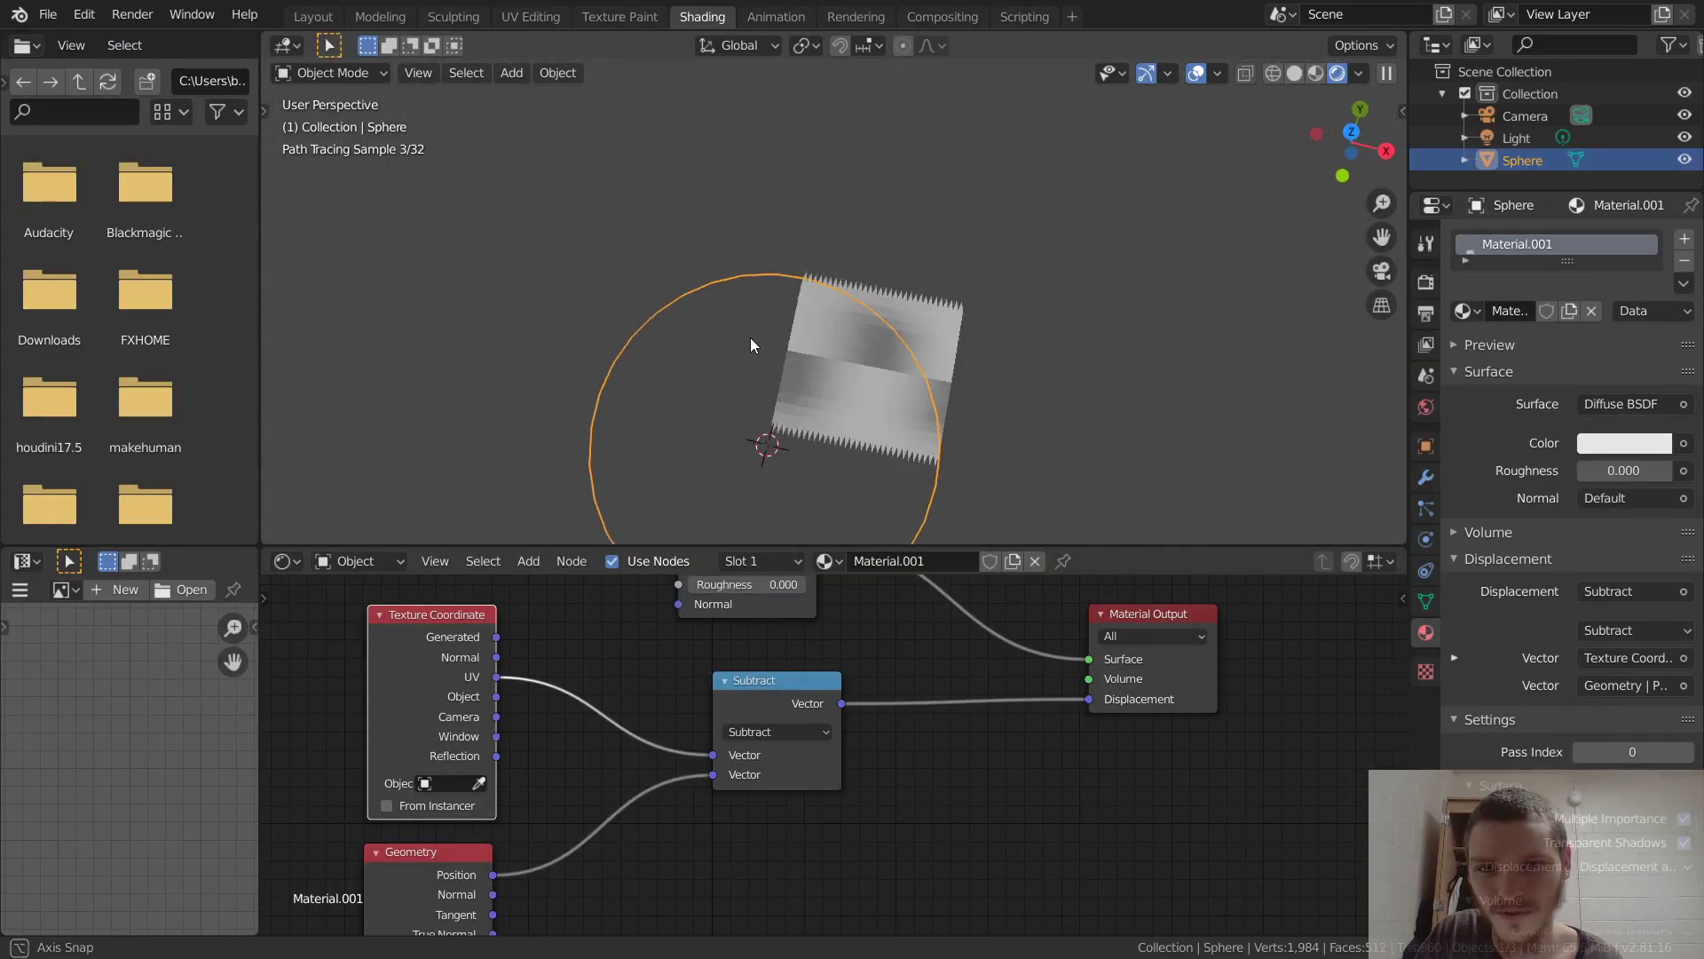
pyautogui.press('Tab')
pyautogui.hotkey('ctrl', 'space')
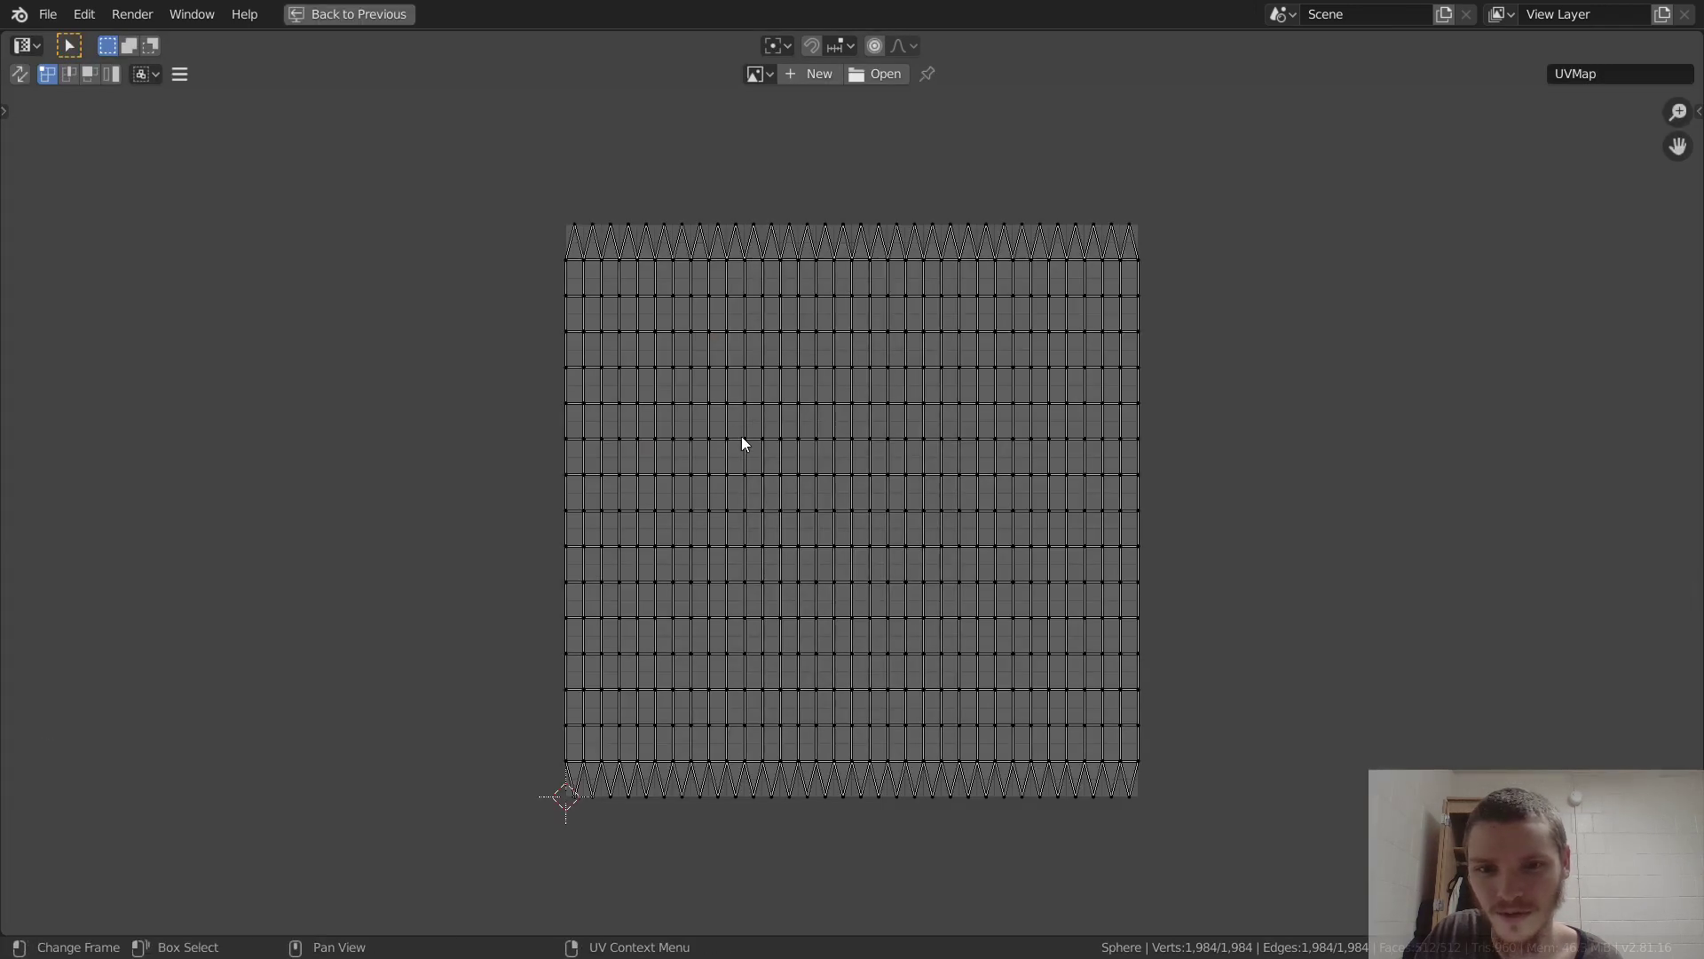
pyautogui.scroll(1, 743, 442)
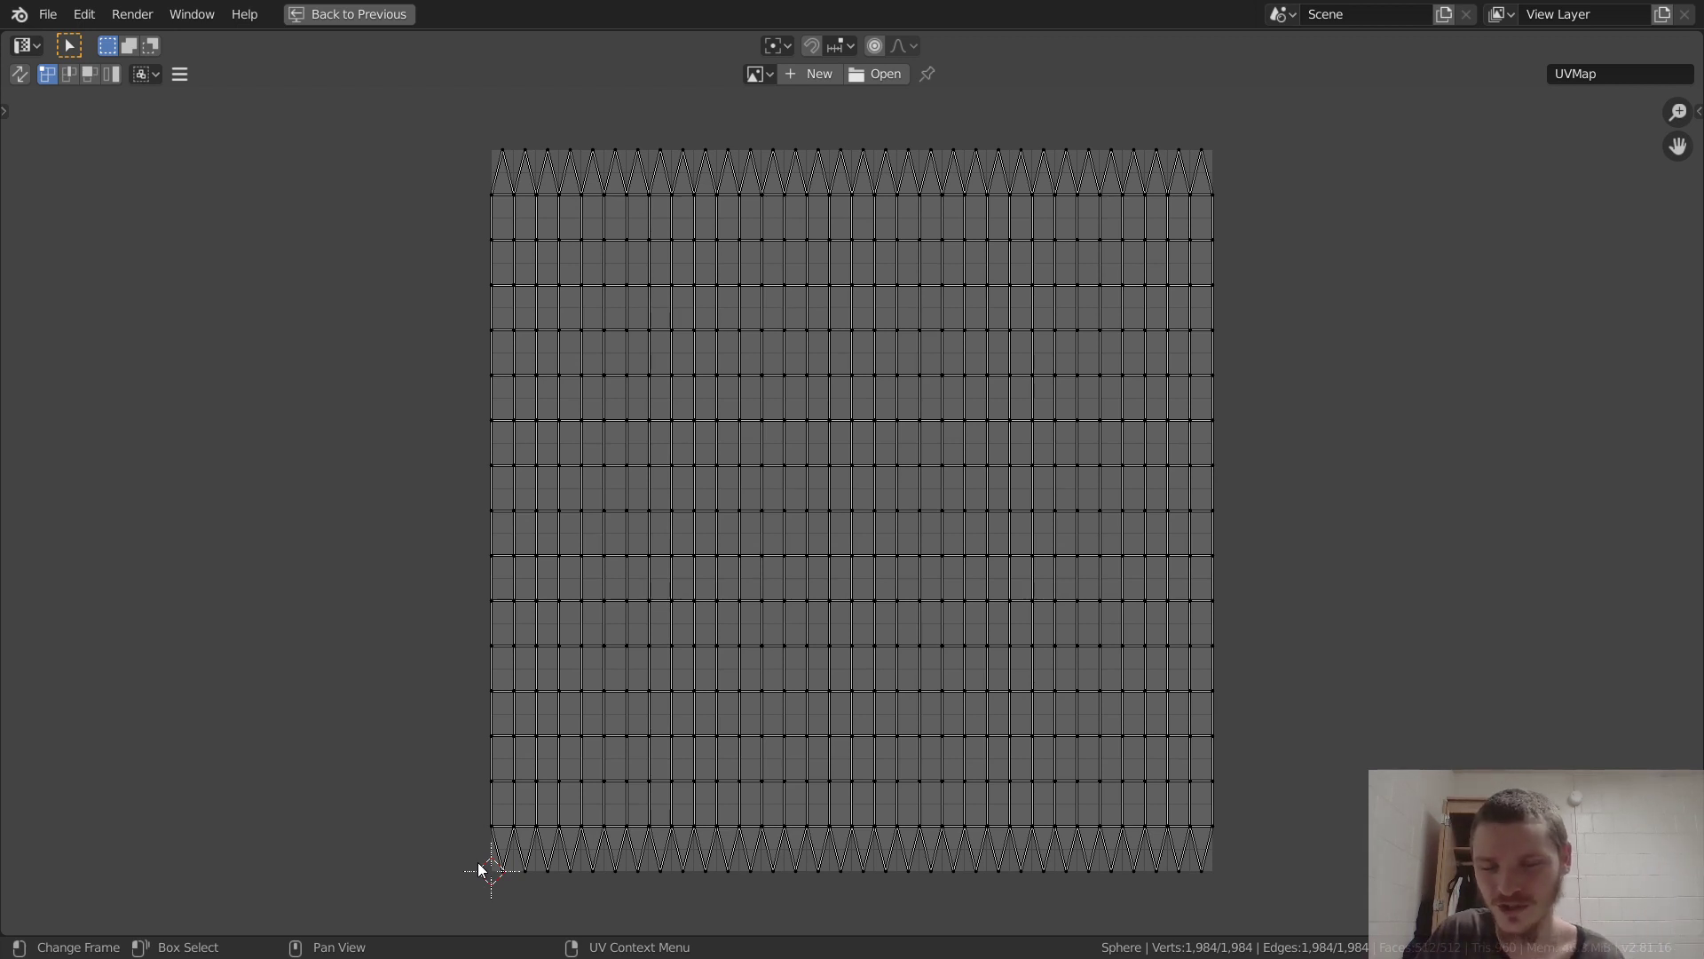
pyautogui.hotkey('ctrl', 'space')
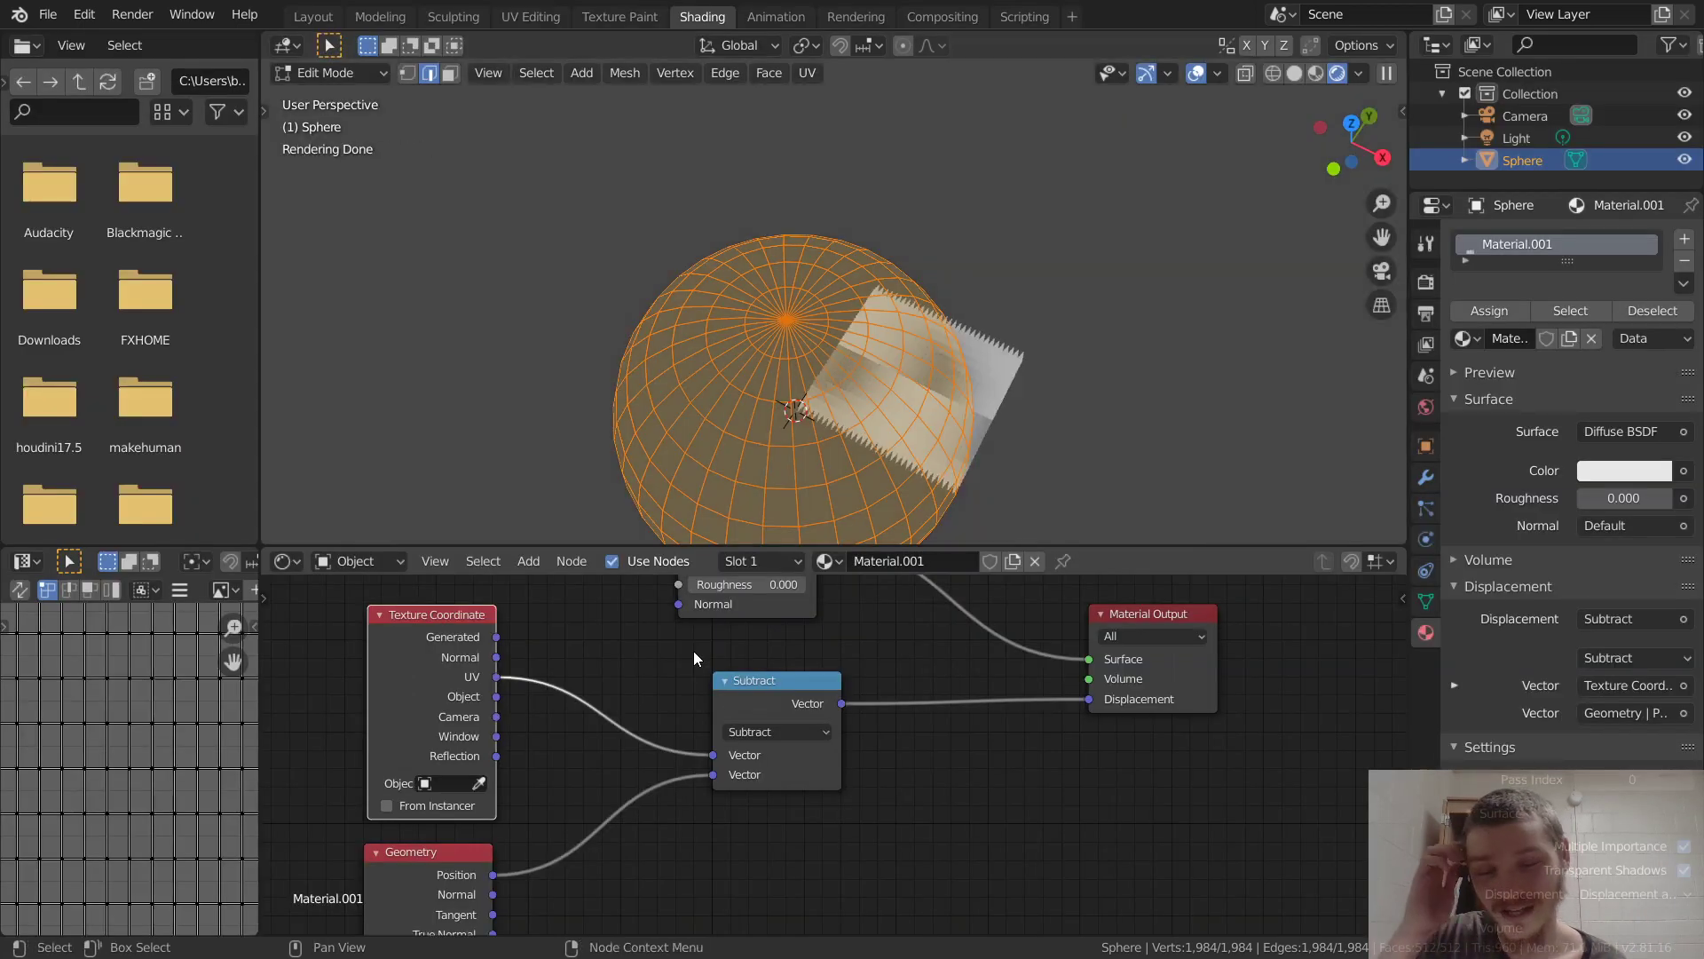
# Insert a Mapping node on the link between the Texture Coordinate's UV output and the Subtract node.
pyautogui.moveTo(493, 699); pyautogui.dragTo(727, 743, button='middle')
pyautogui.moveTo(680, 680); pyautogui.dragTo(480, 649)
pyautogui.hotkey('shift', 'a')
pyautogui.click(701, 615)
pyautogui.write('mapp')
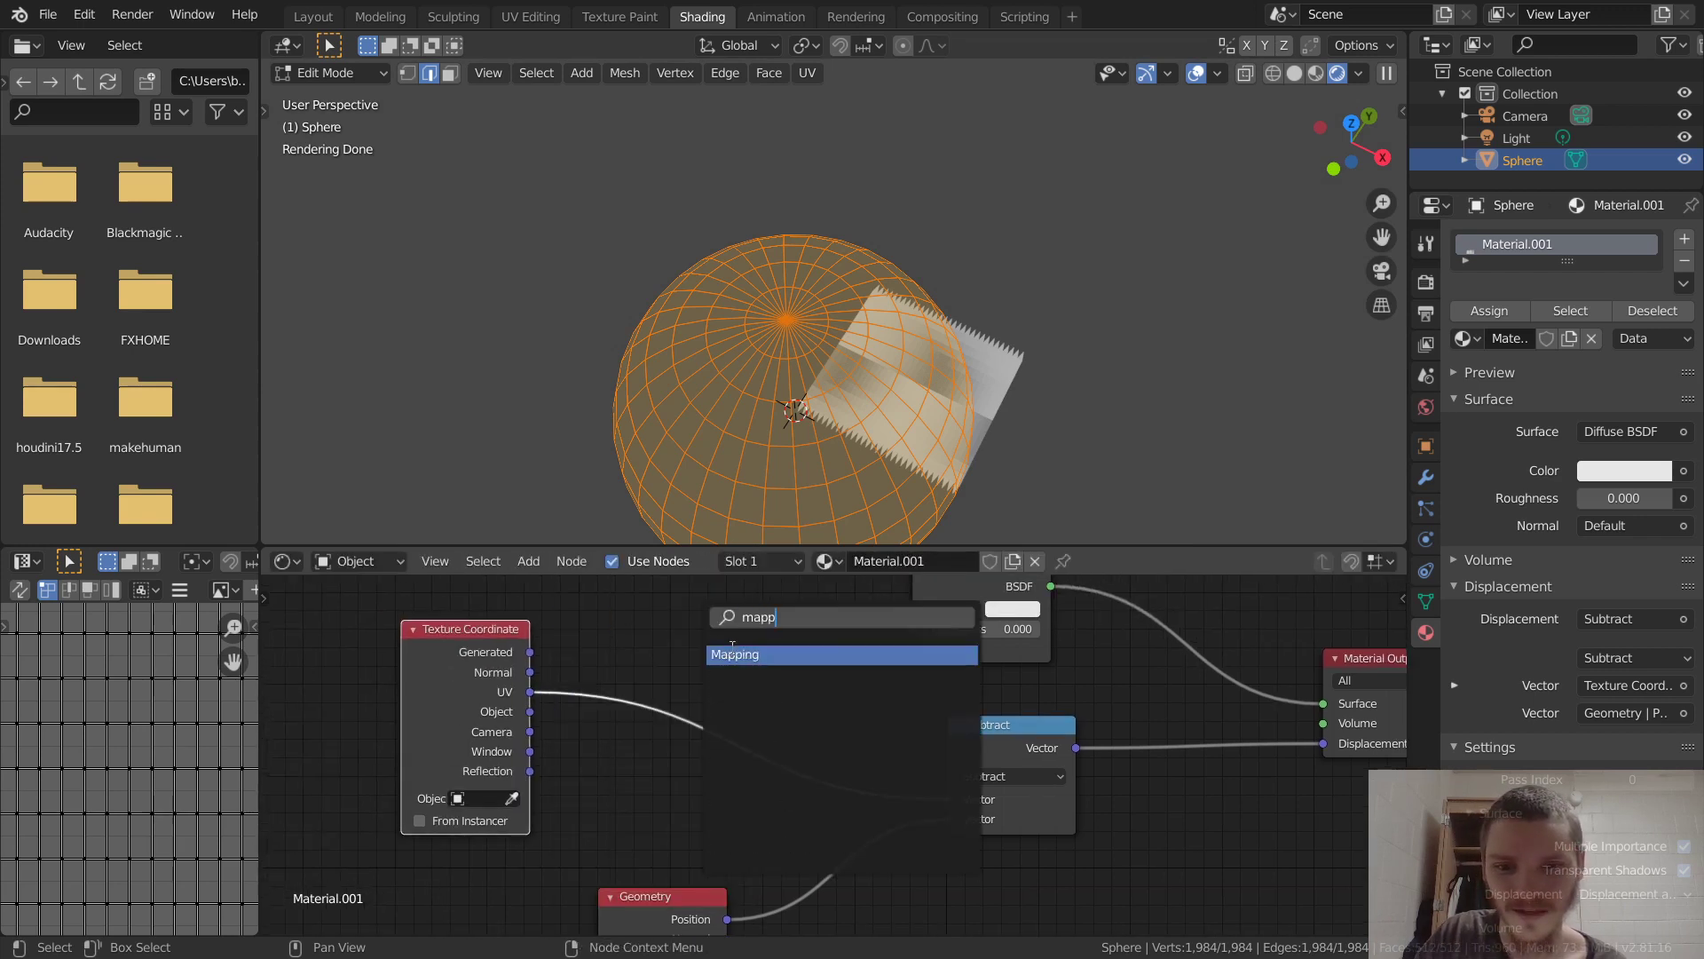
pyautogui.click(732, 652)
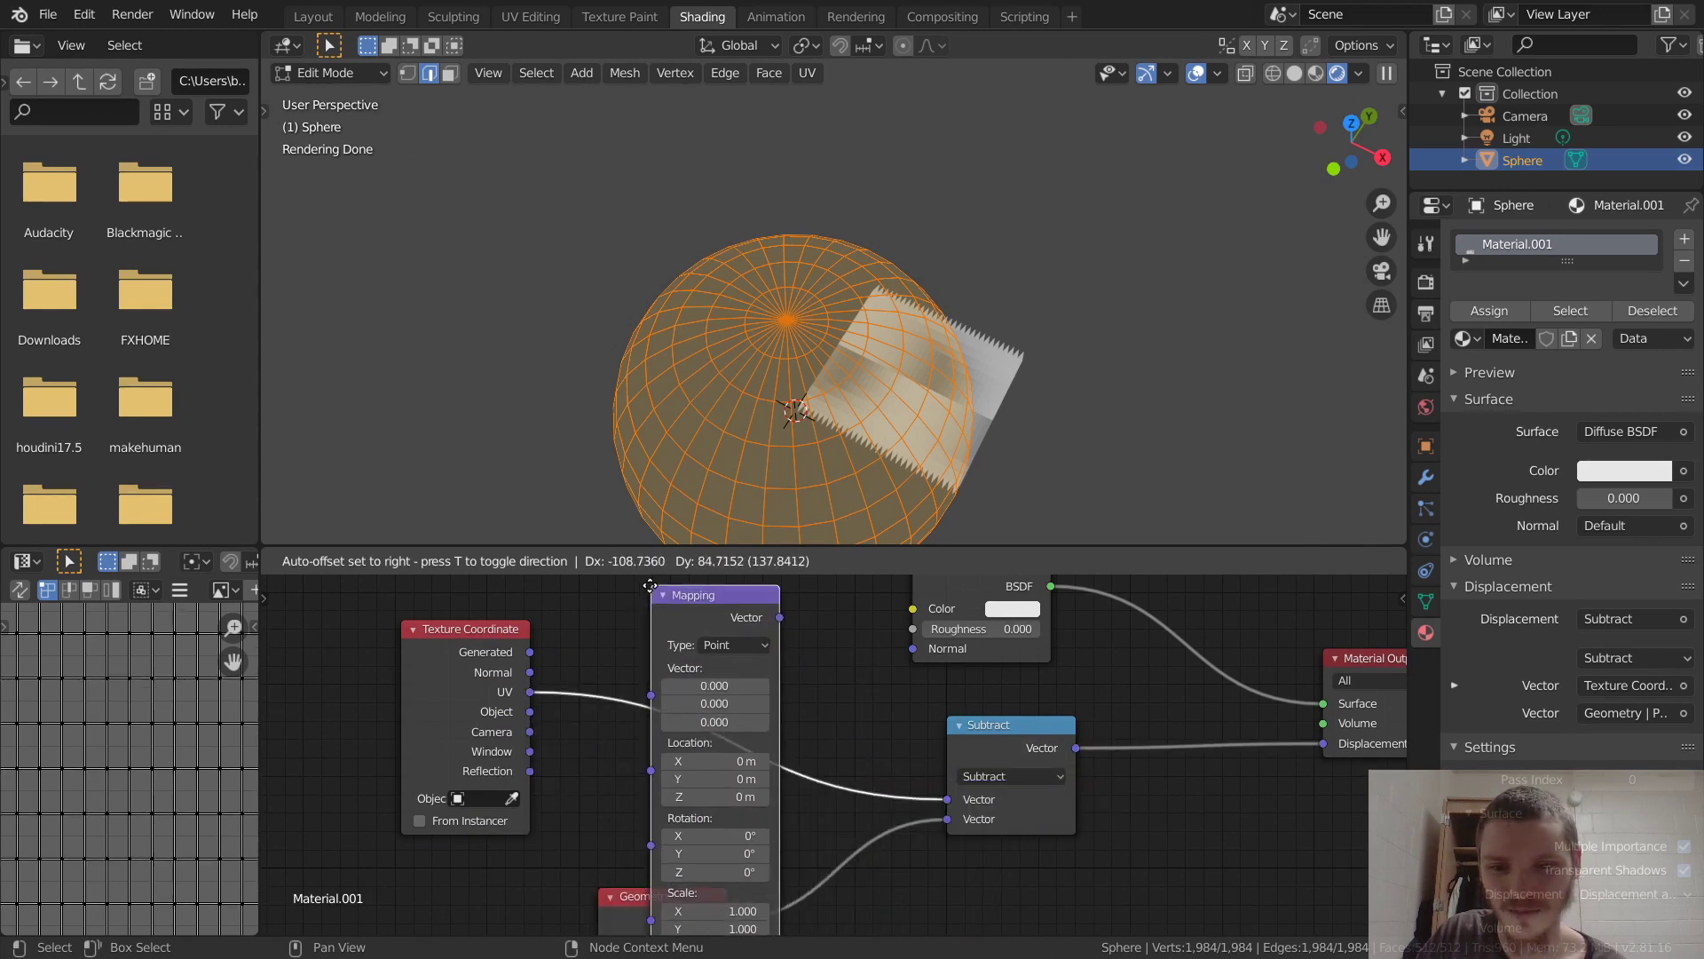
pyautogui.click(631, 925)
pyautogui.moveTo(695, 700); pyautogui.dragTo(691, 773, button='middle')
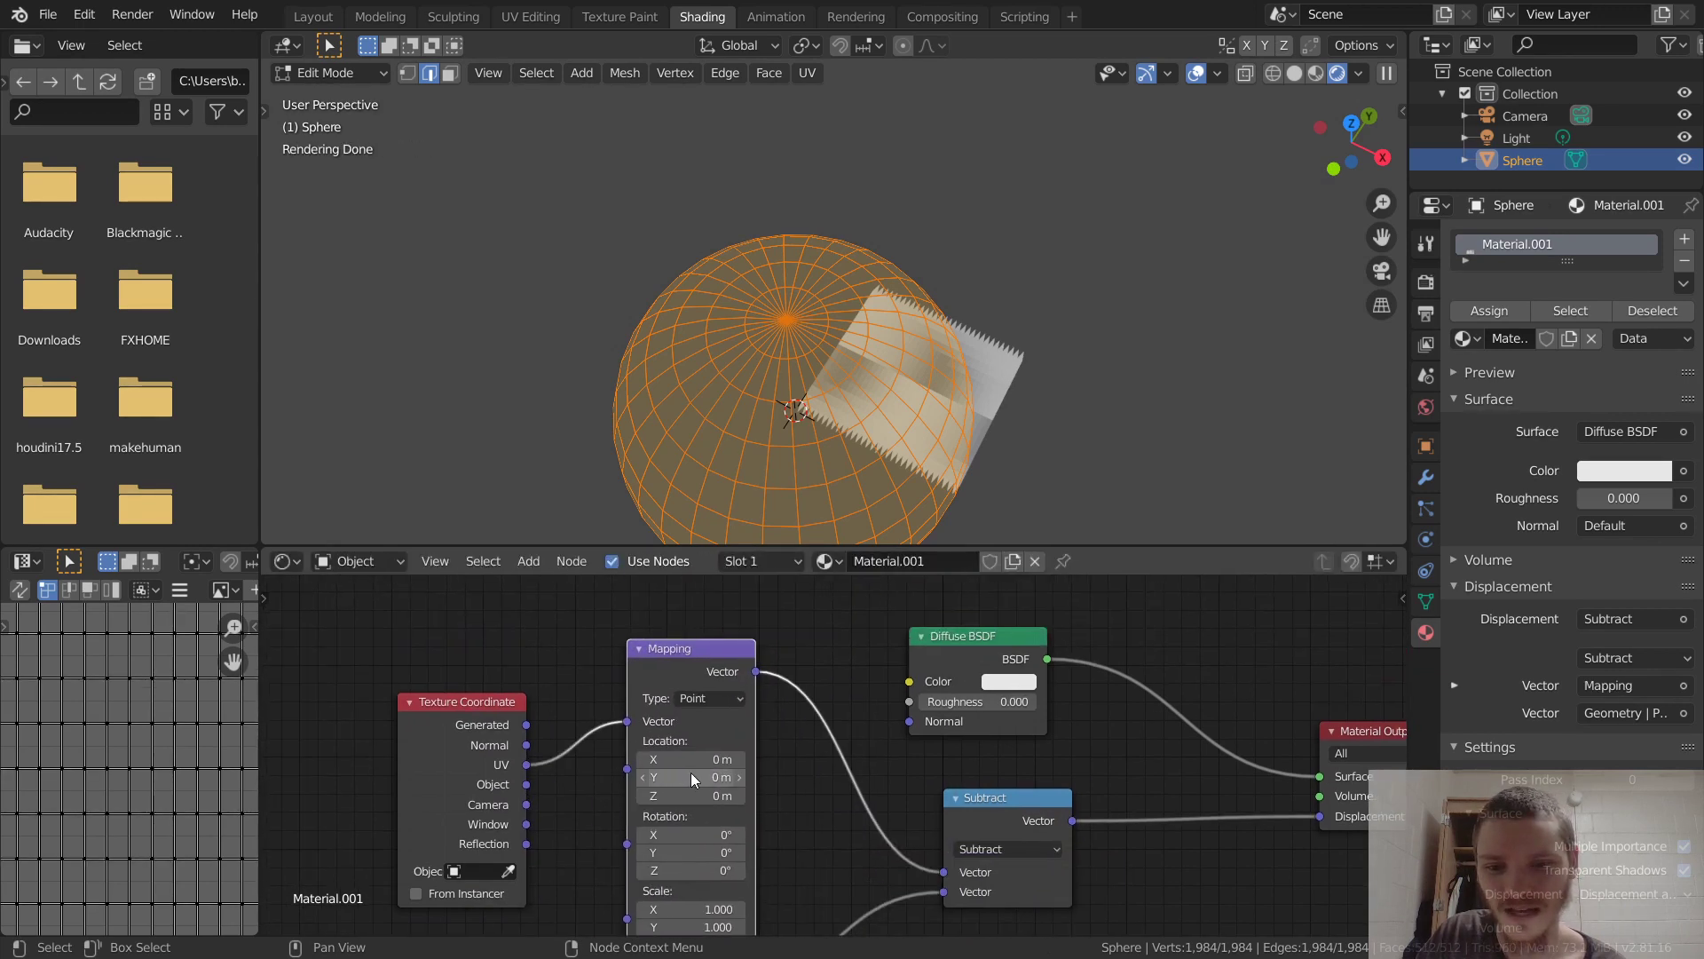
# Set the Mapping node's Location X and Y to -0.5 m and return the sphere to Object Mode.
pyautogui.click(717, 761)
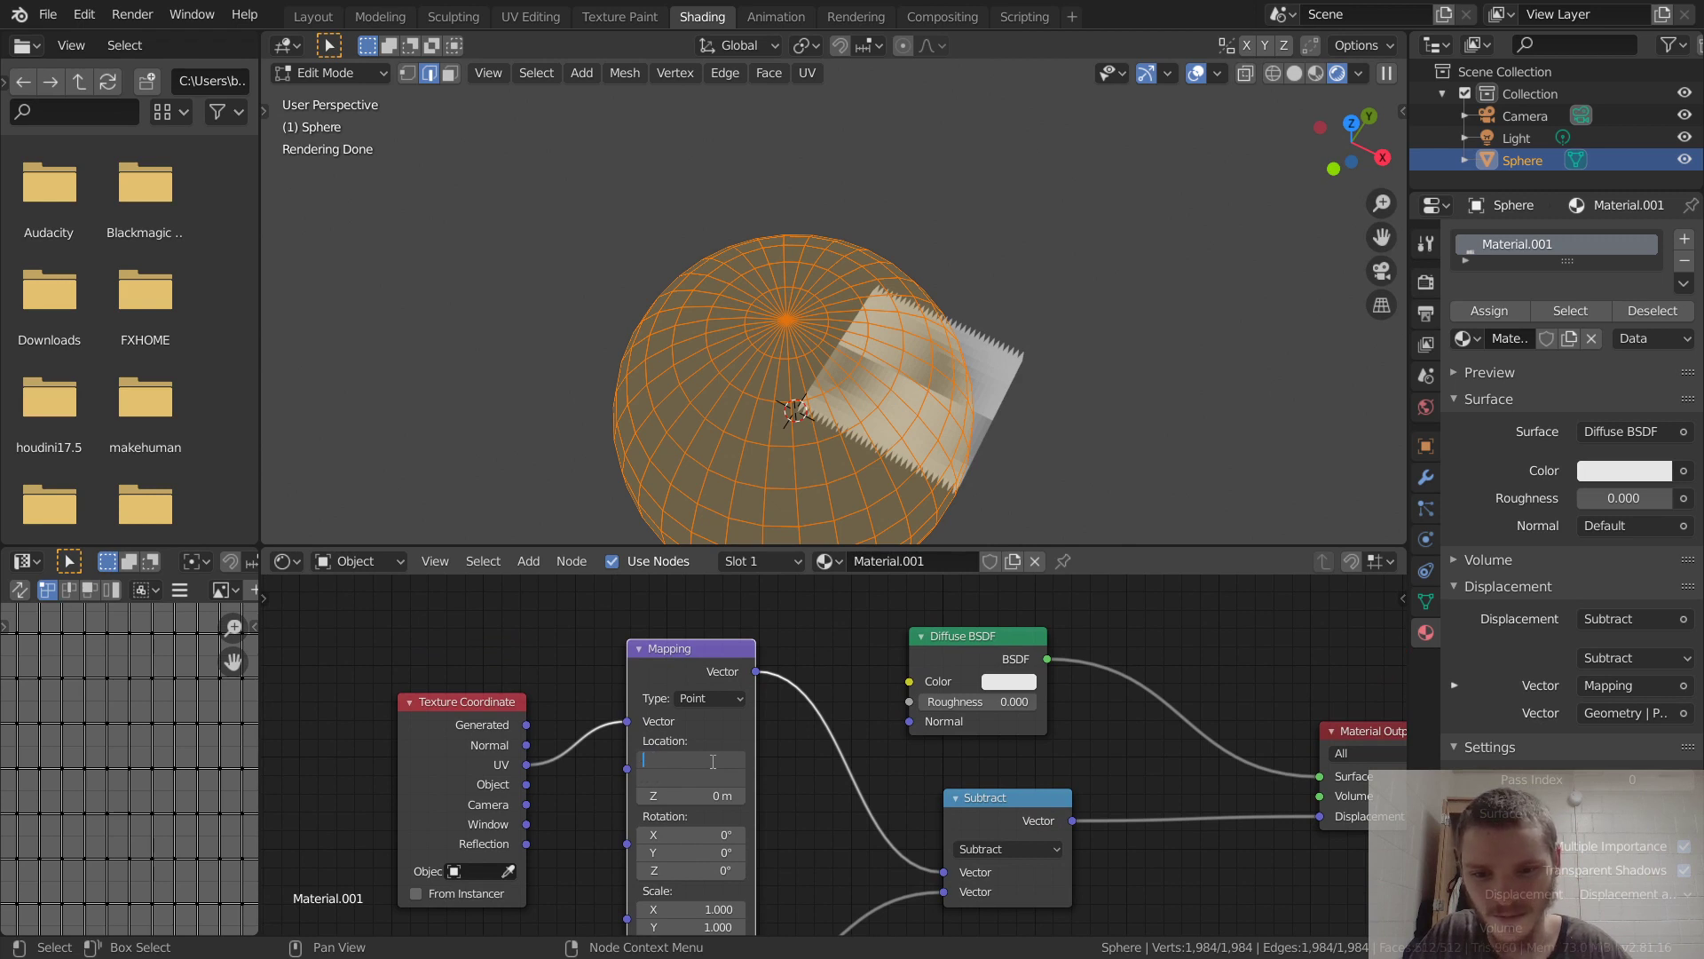
pyautogui.press('Return')
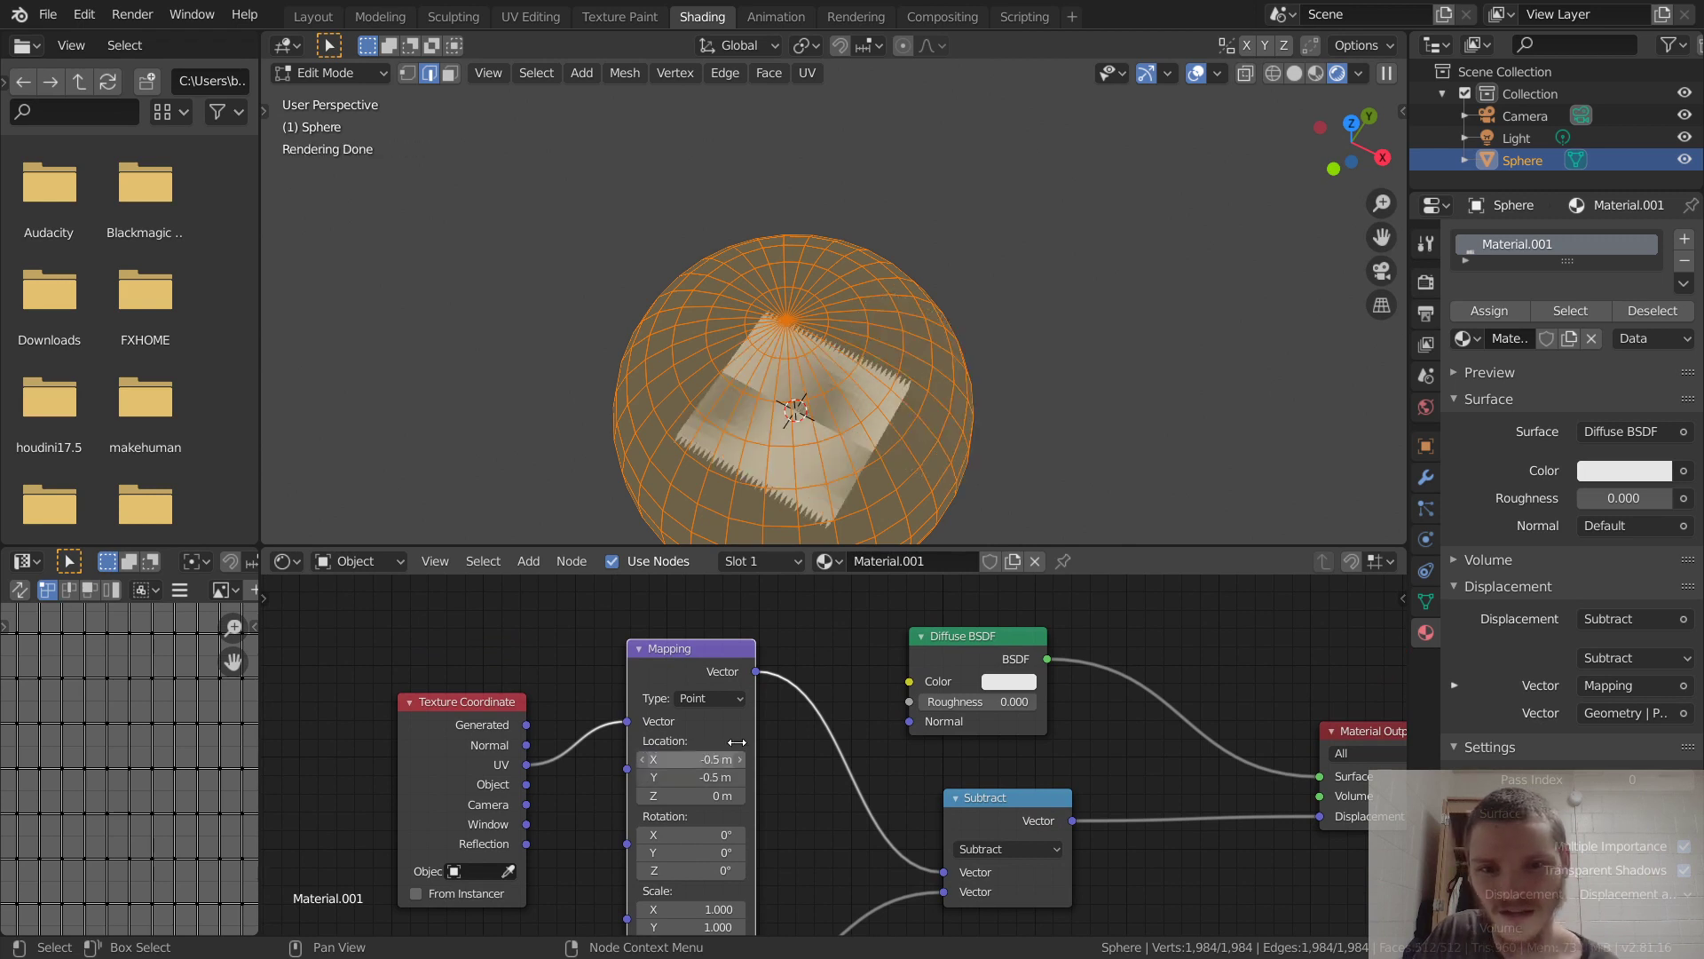
pyautogui.press('Tab')
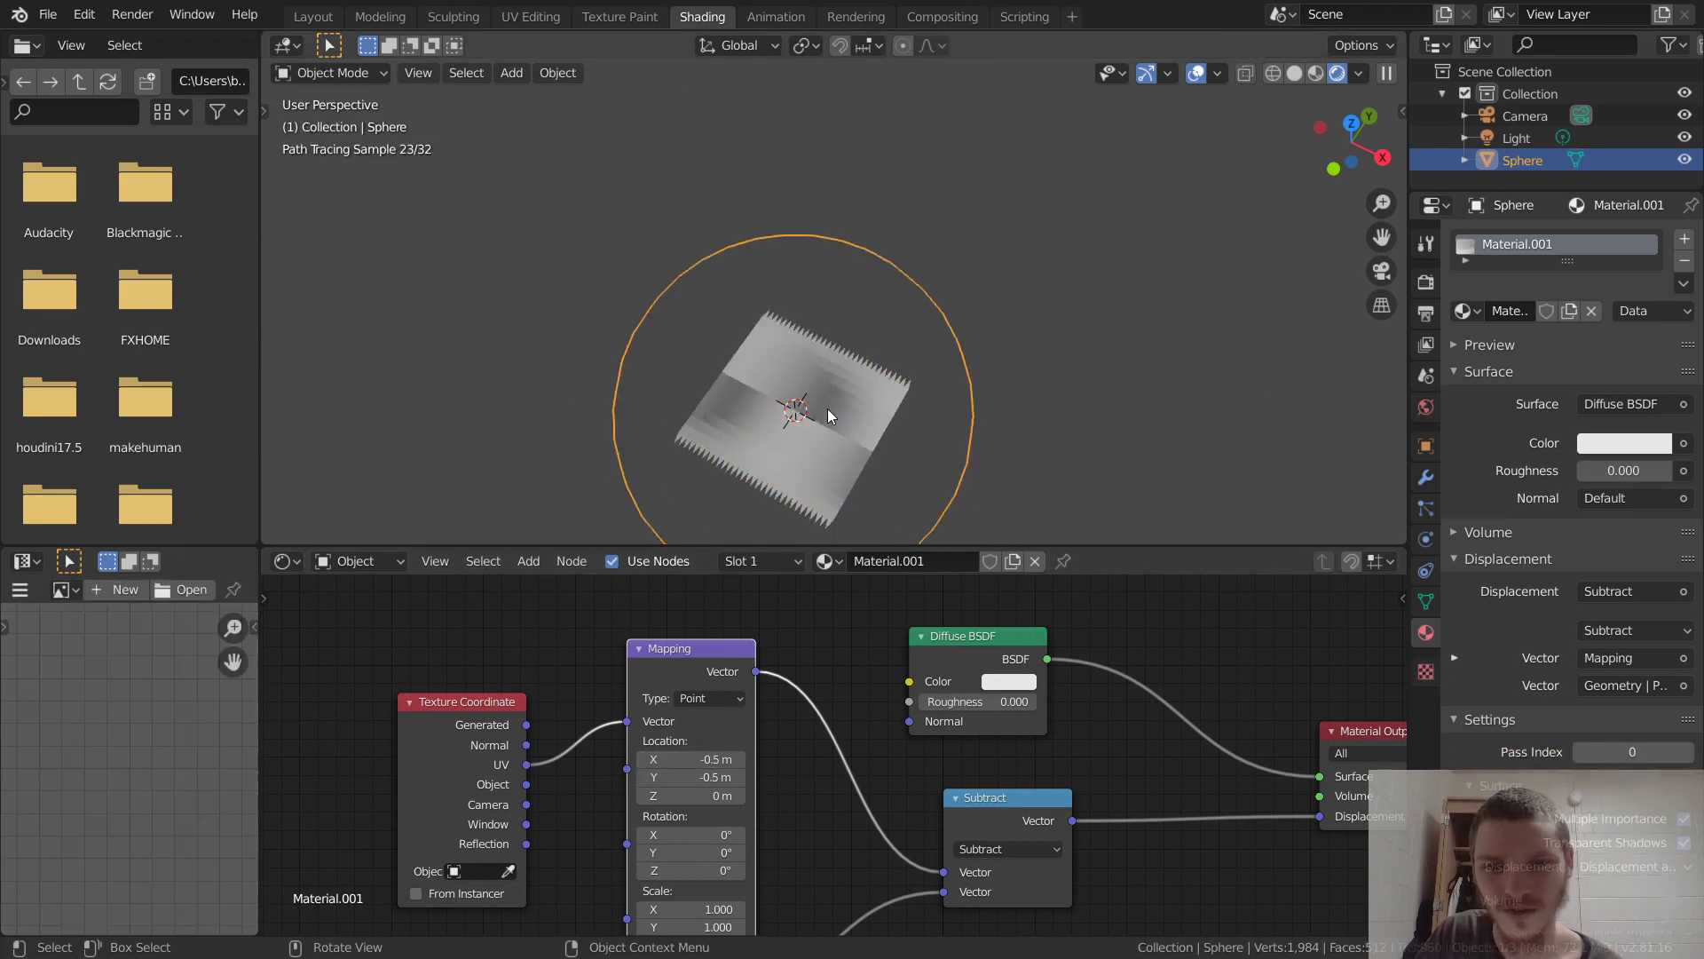
pyautogui.moveTo(827, 408); pyautogui.dragTo(754, 276, button='middle')
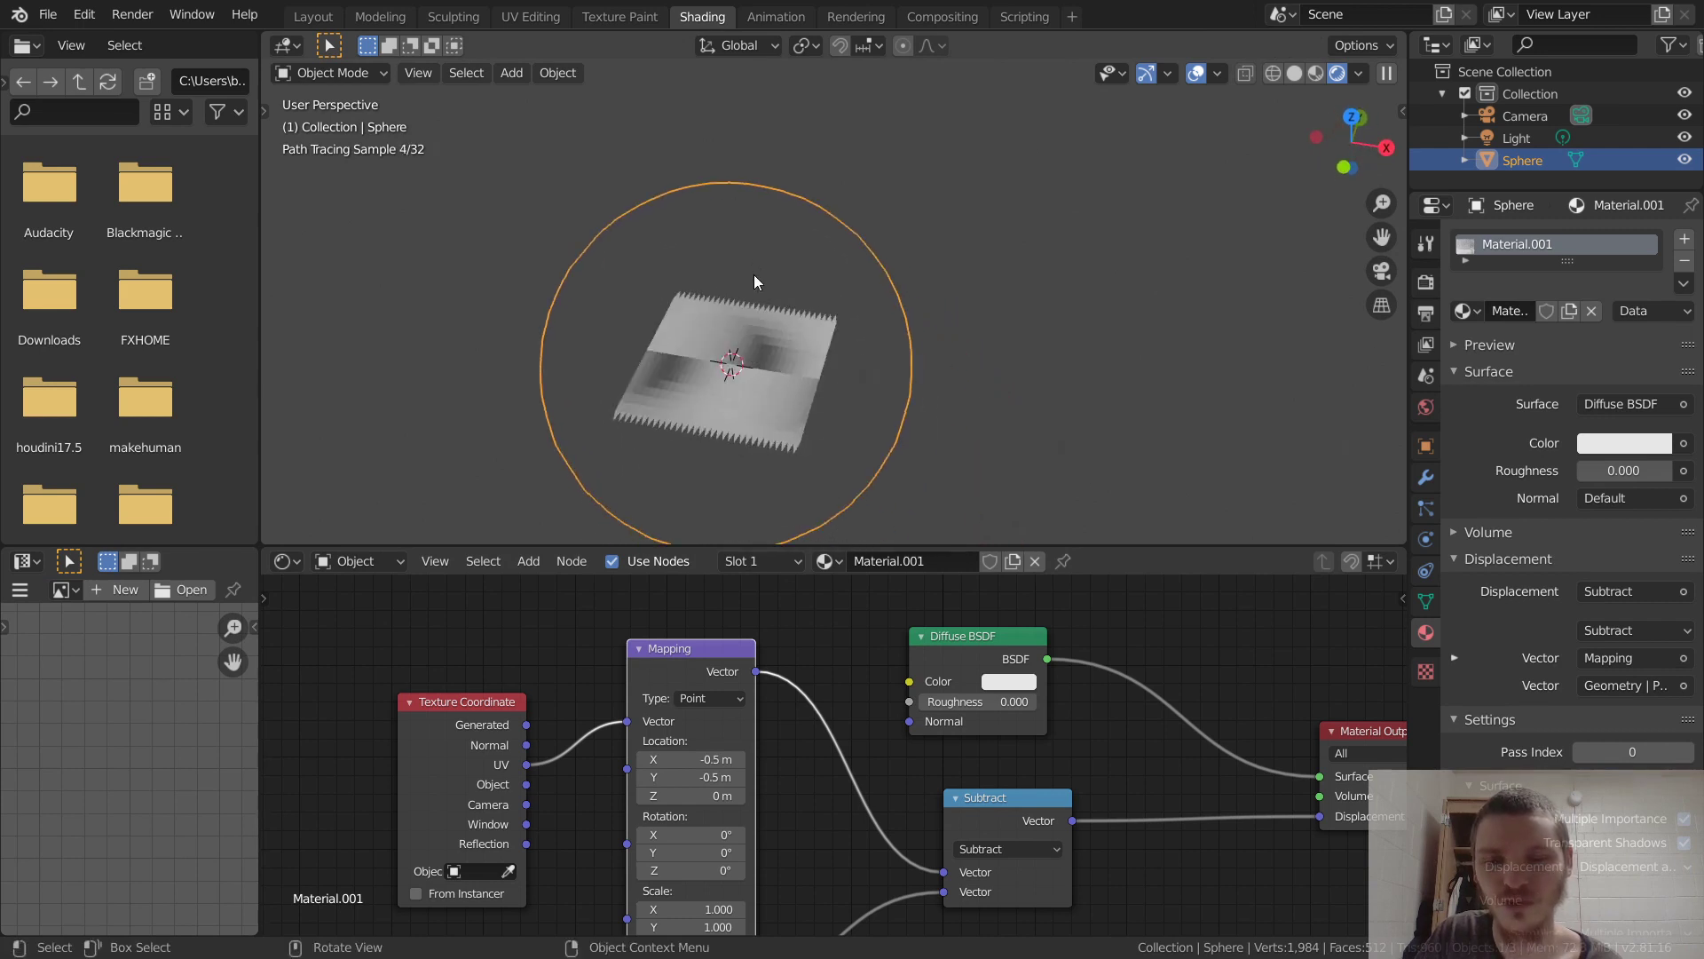
# Try a Scale of 2.8 on X, Y and Z in the Mapping node, and undo it.
pyautogui.moveTo(715, 826); pyautogui.dragTo(680, 725, button='middle')
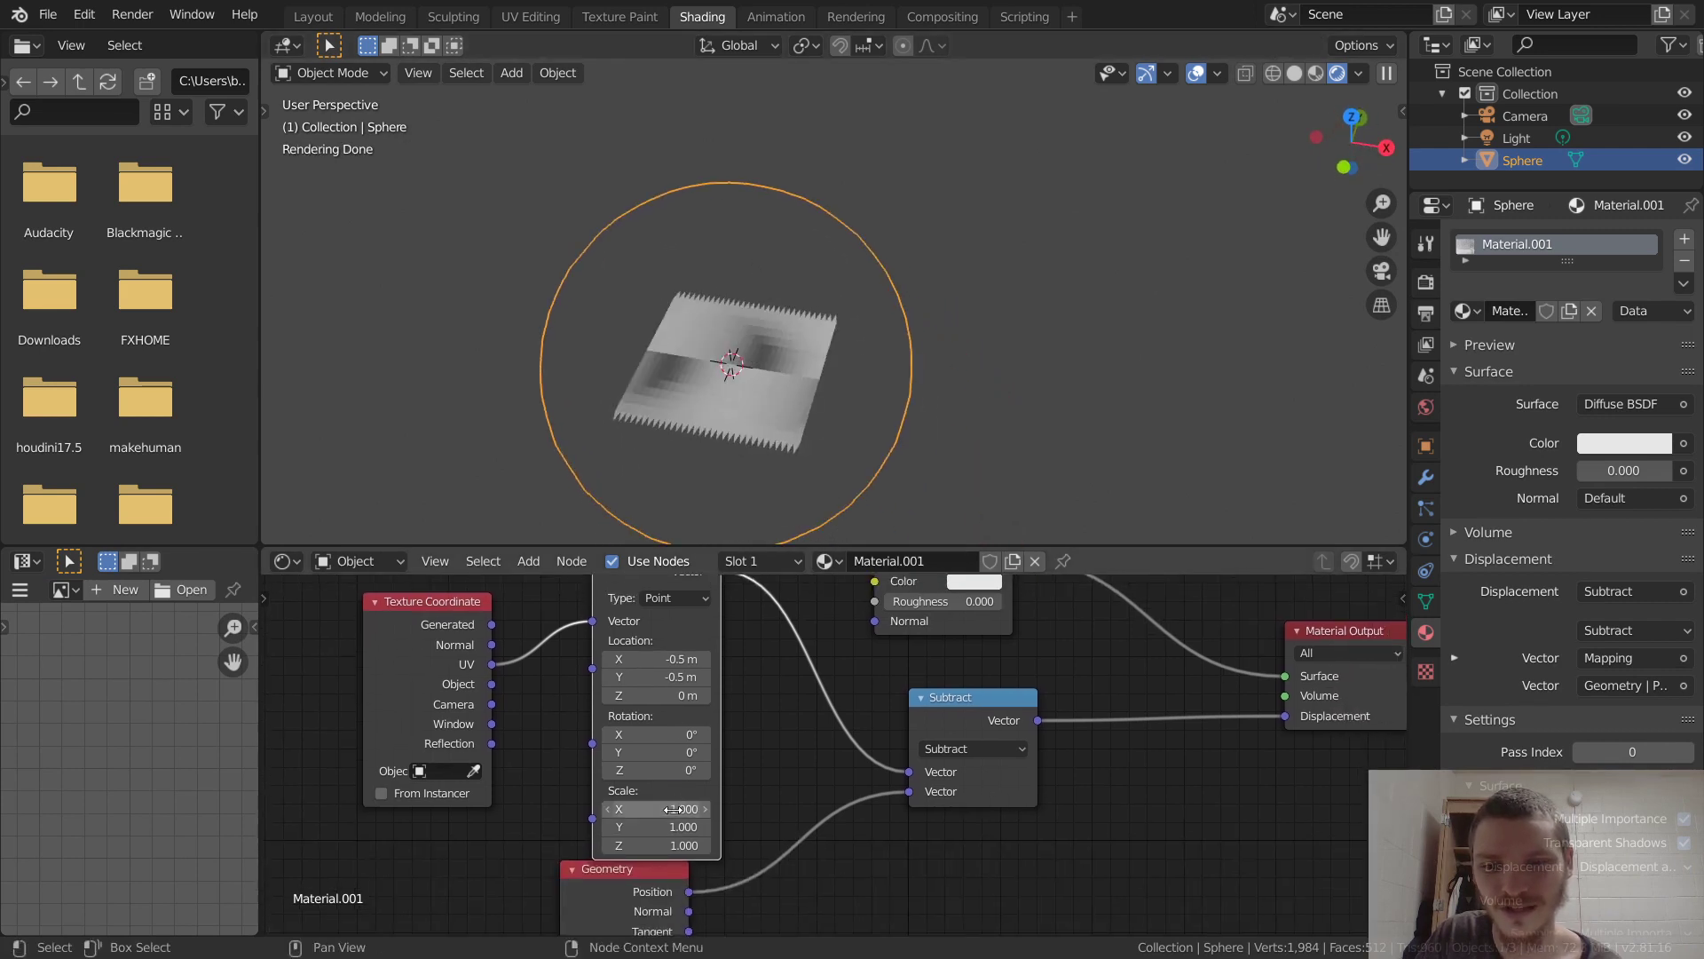
pyautogui.moveTo(676, 807); pyautogui.dragTo(830, 845)
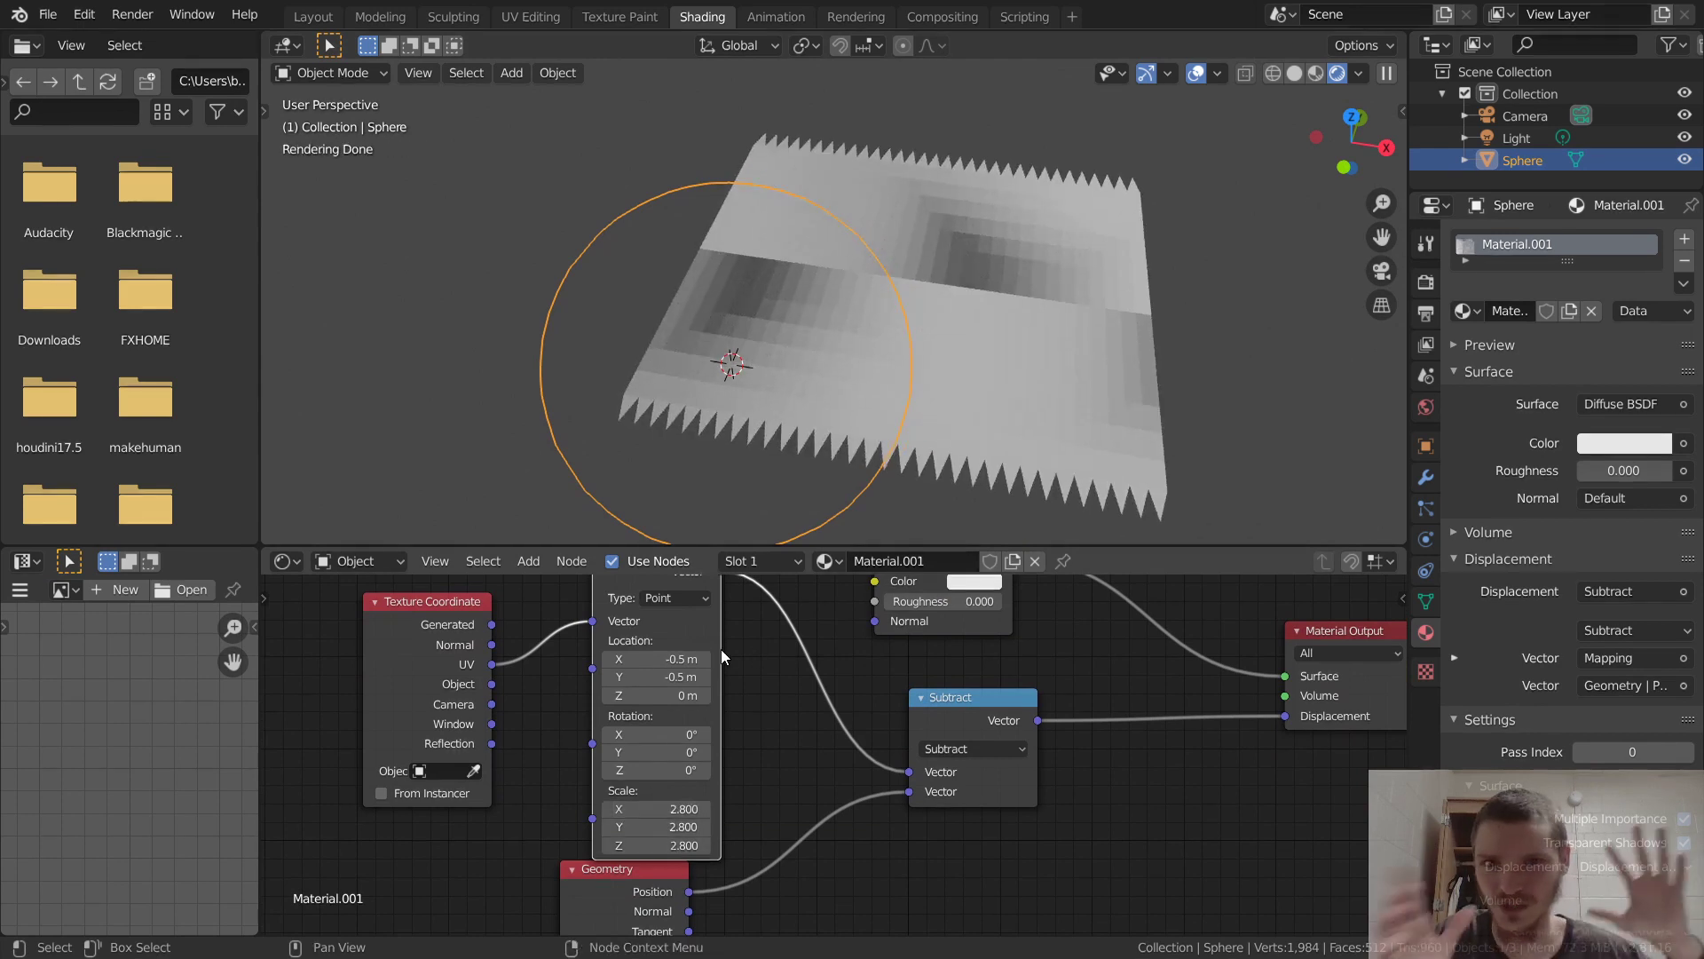
pyautogui.hotkey('ctrl', 'z')
# Move the Mapping and Texture Coordinate nodes away from the Subtract node to make room between them.
pyautogui.moveTo(761, 688); pyautogui.dragTo(794, 757, button='middle')
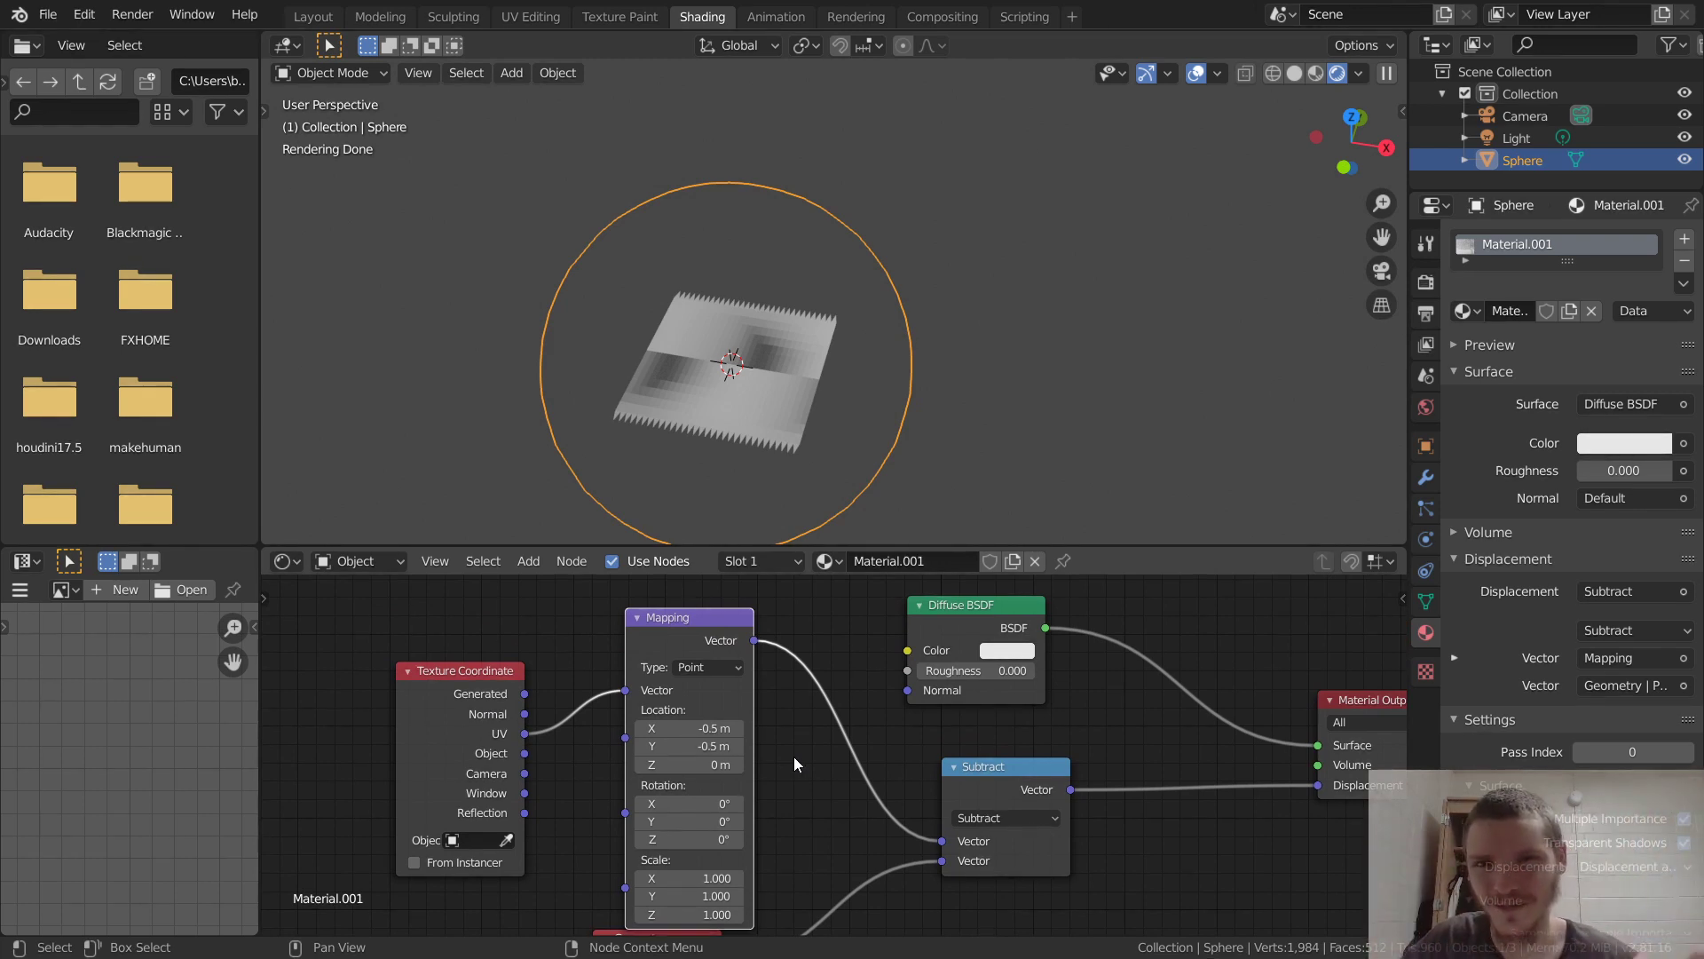
pyautogui.moveTo(721, 710); pyautogui.dragTo(831, 703, button='middle')
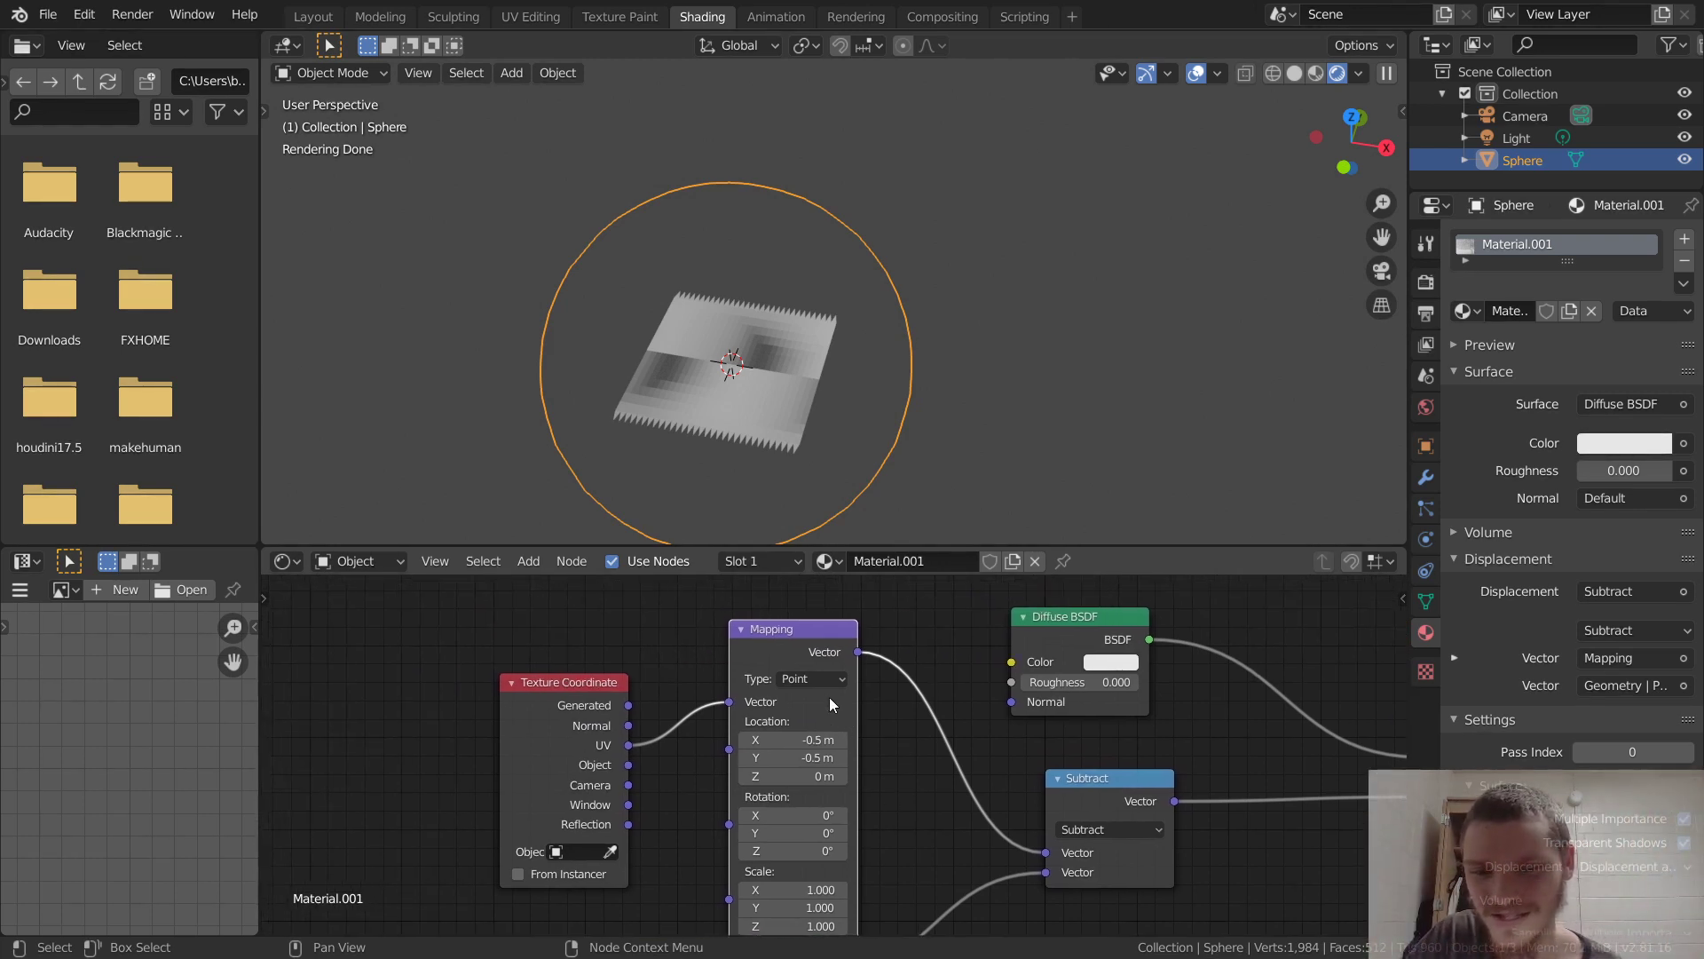
pyautogui.moveTo(790, 632); pyautogui.dragTo(738, 611)
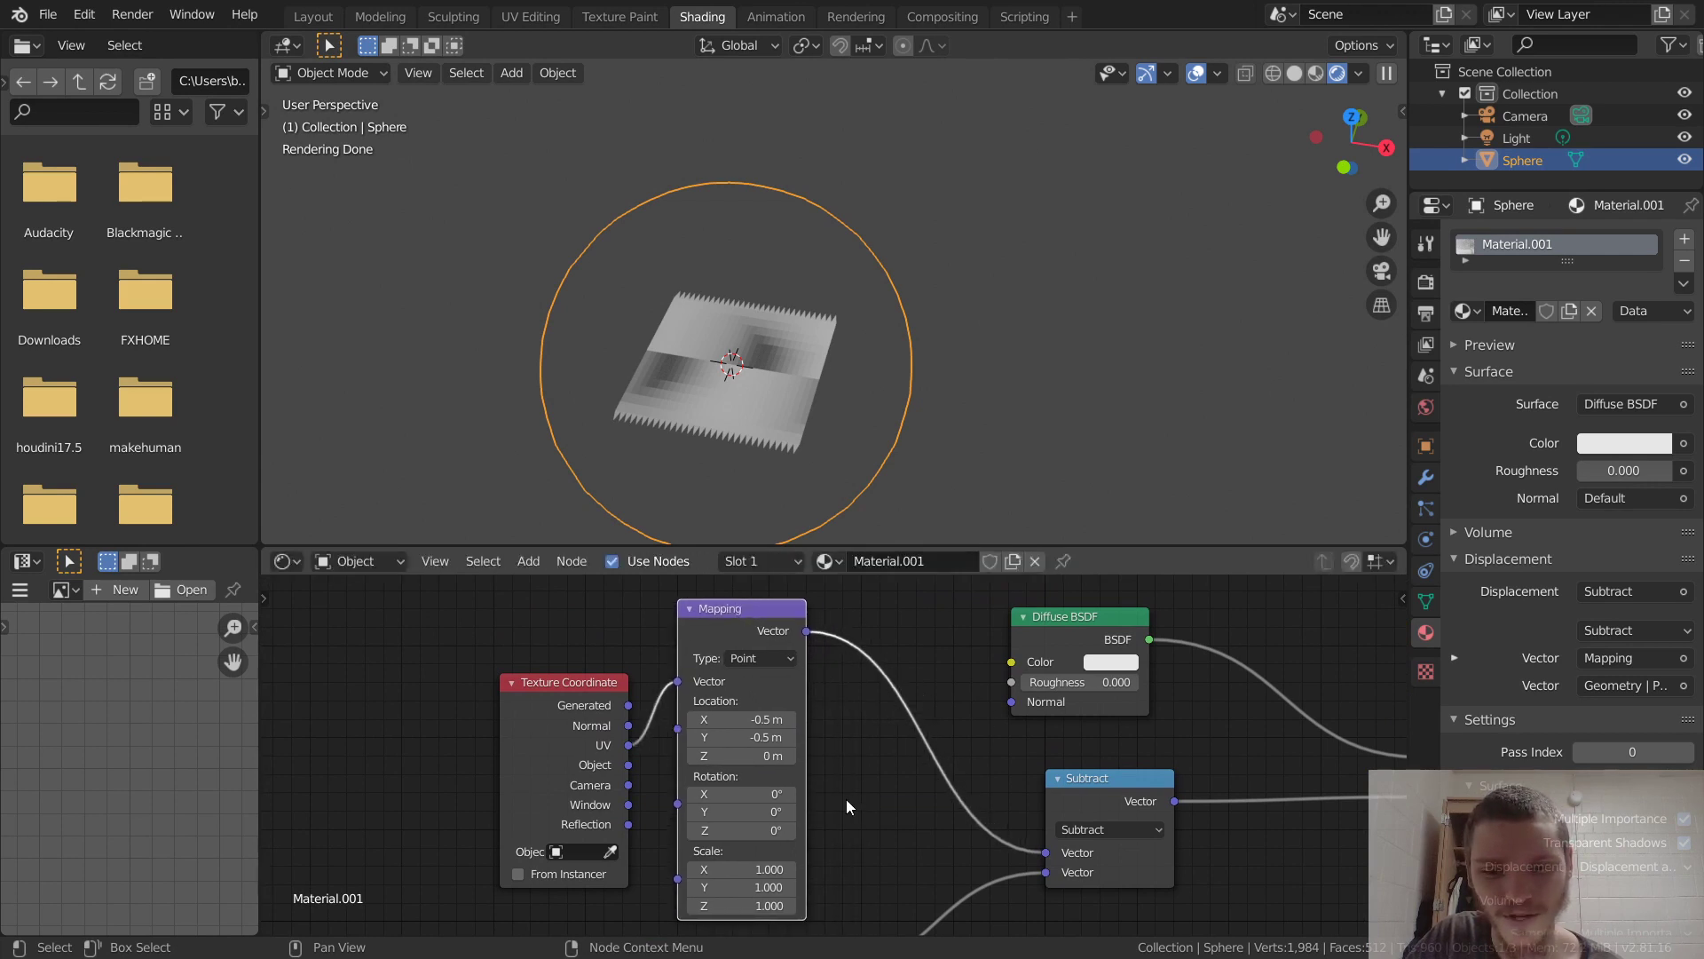
pyautogui.moveTo(845, 801); pyautogui.dragTo(546, 733)
pyautogui.press('g')
pyautogui.click(643, 735)
# Insert a Vector Math node set to Scale between the Mapping and Subtract nodes, with a Scale value of 1.4.
pyautogui.moveTo(819, 776); pyautogui.dragTo(618, 787, button='middle')
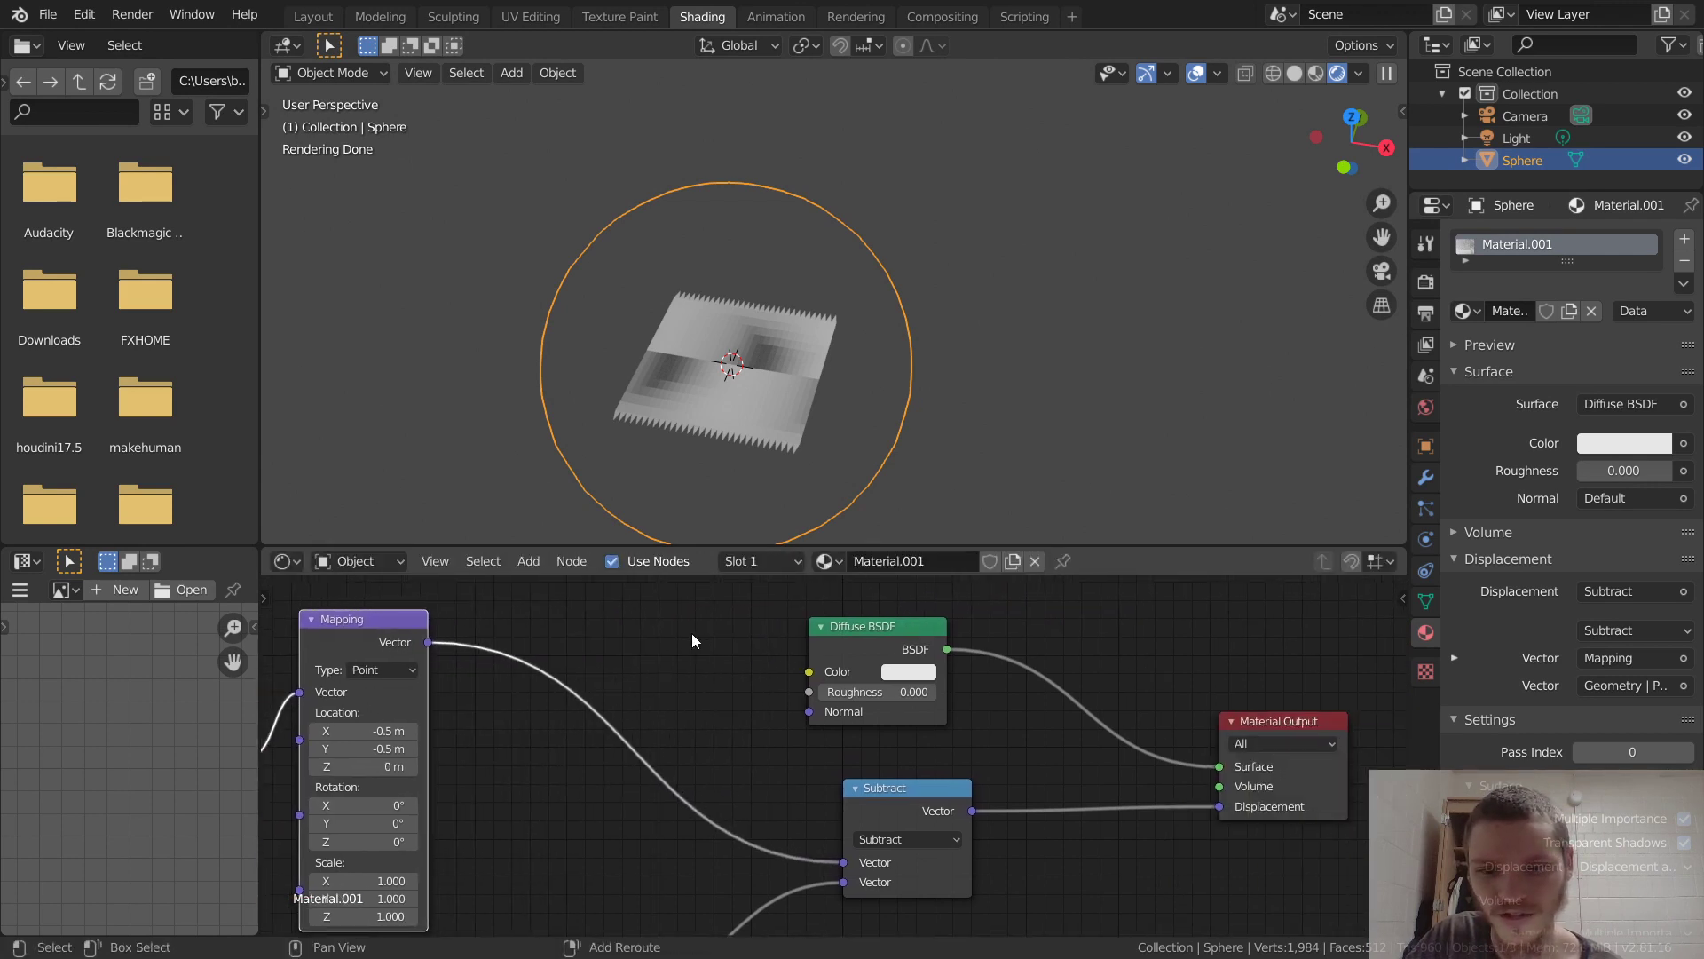
pyautogui.hotkey('shift', 'a')
pyautogui.click(691, 632)
pyautogui.write('vect')
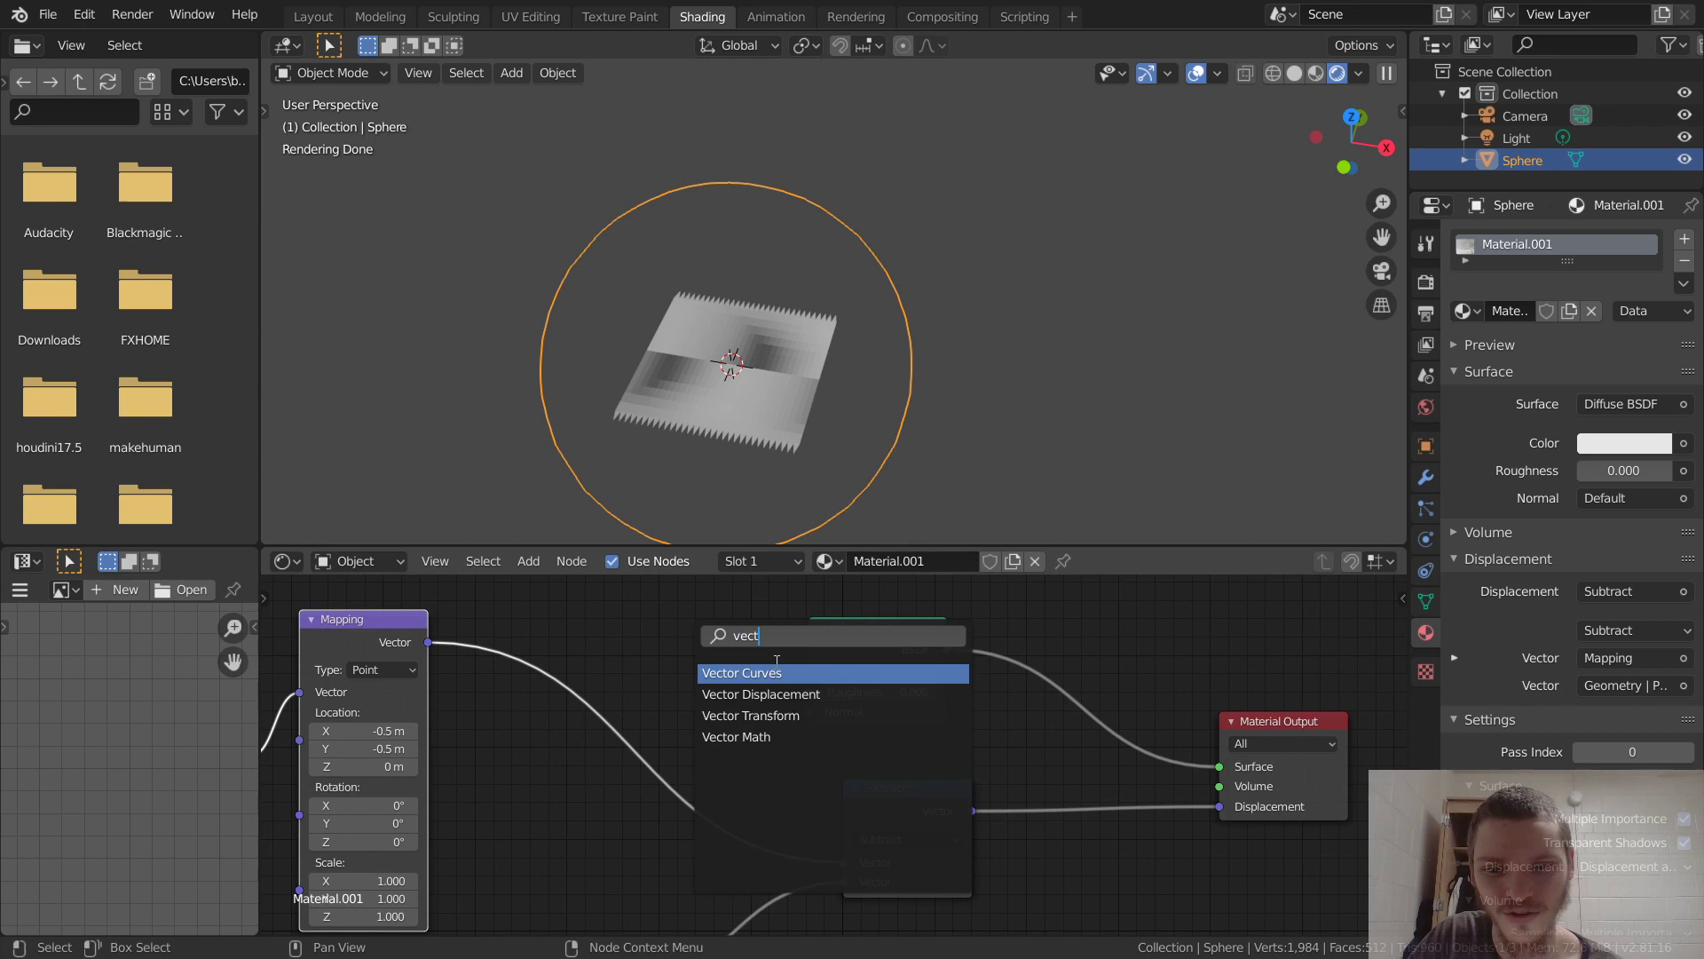
pyautogui.click(792, 738)
pyautogui.click(586, 679)
pyautogui.click(616, 725)
pyautogui.click(701, 706)
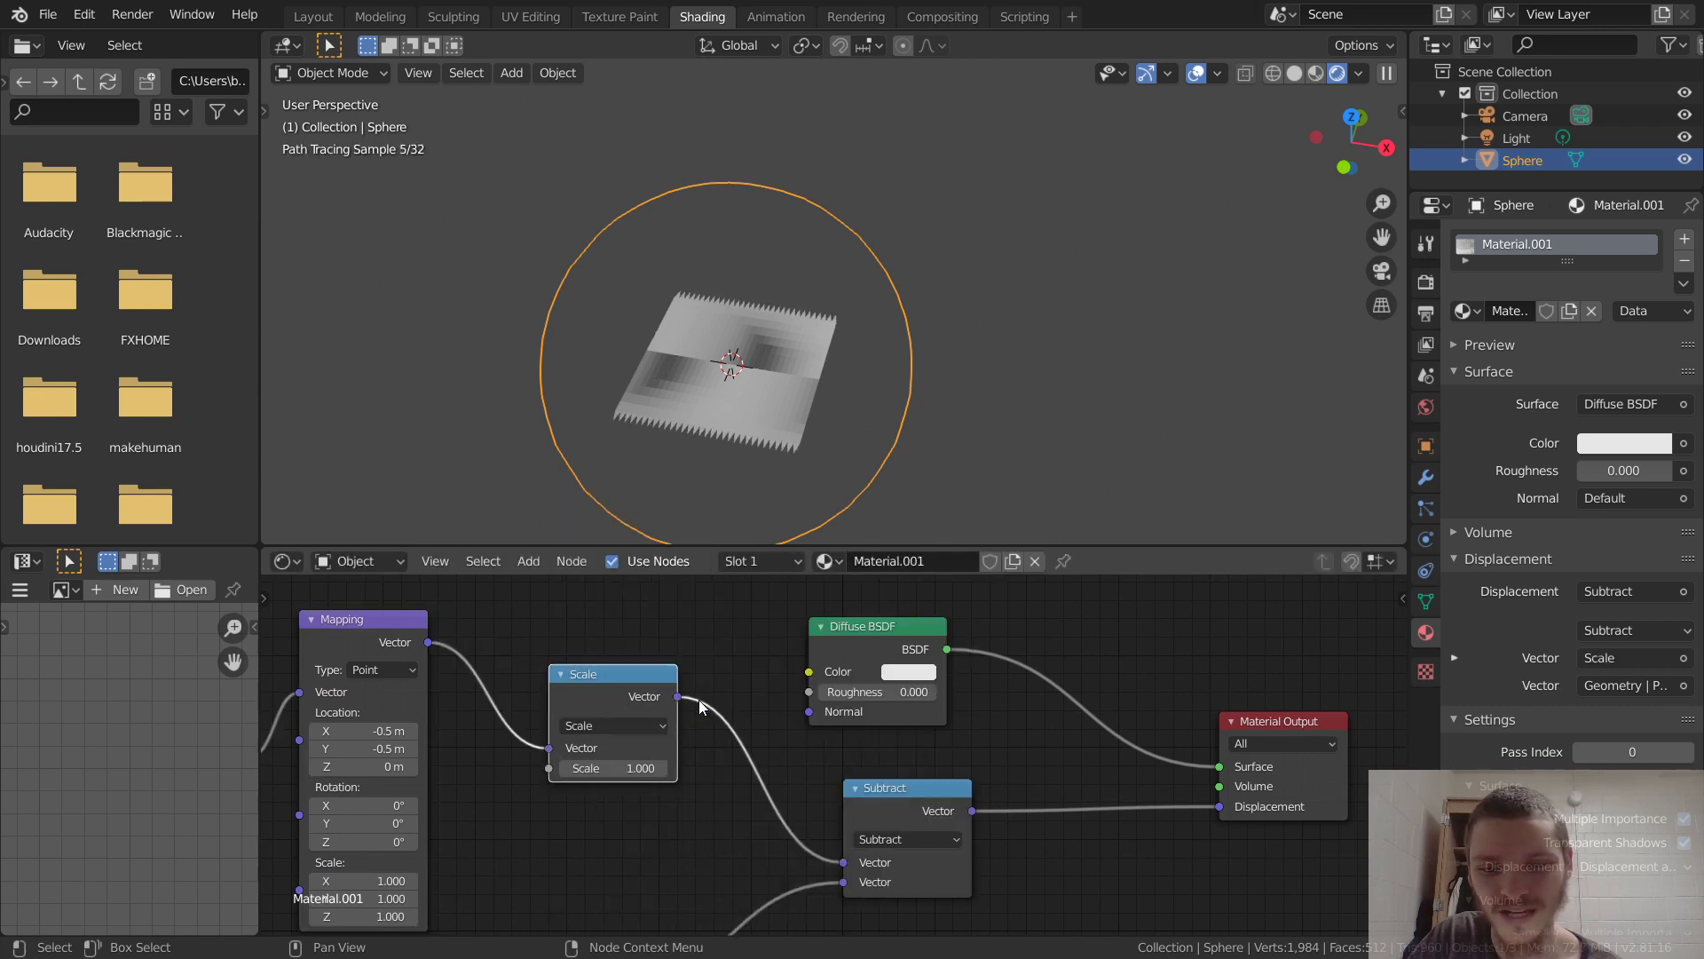
pyautogui.moveTo(642, 770)
pyautogui.mouseDown()
pyautogui.moveTo(692, 768)
pyautogui.moveTo(637, 771)
pyautogui.mouseUp()
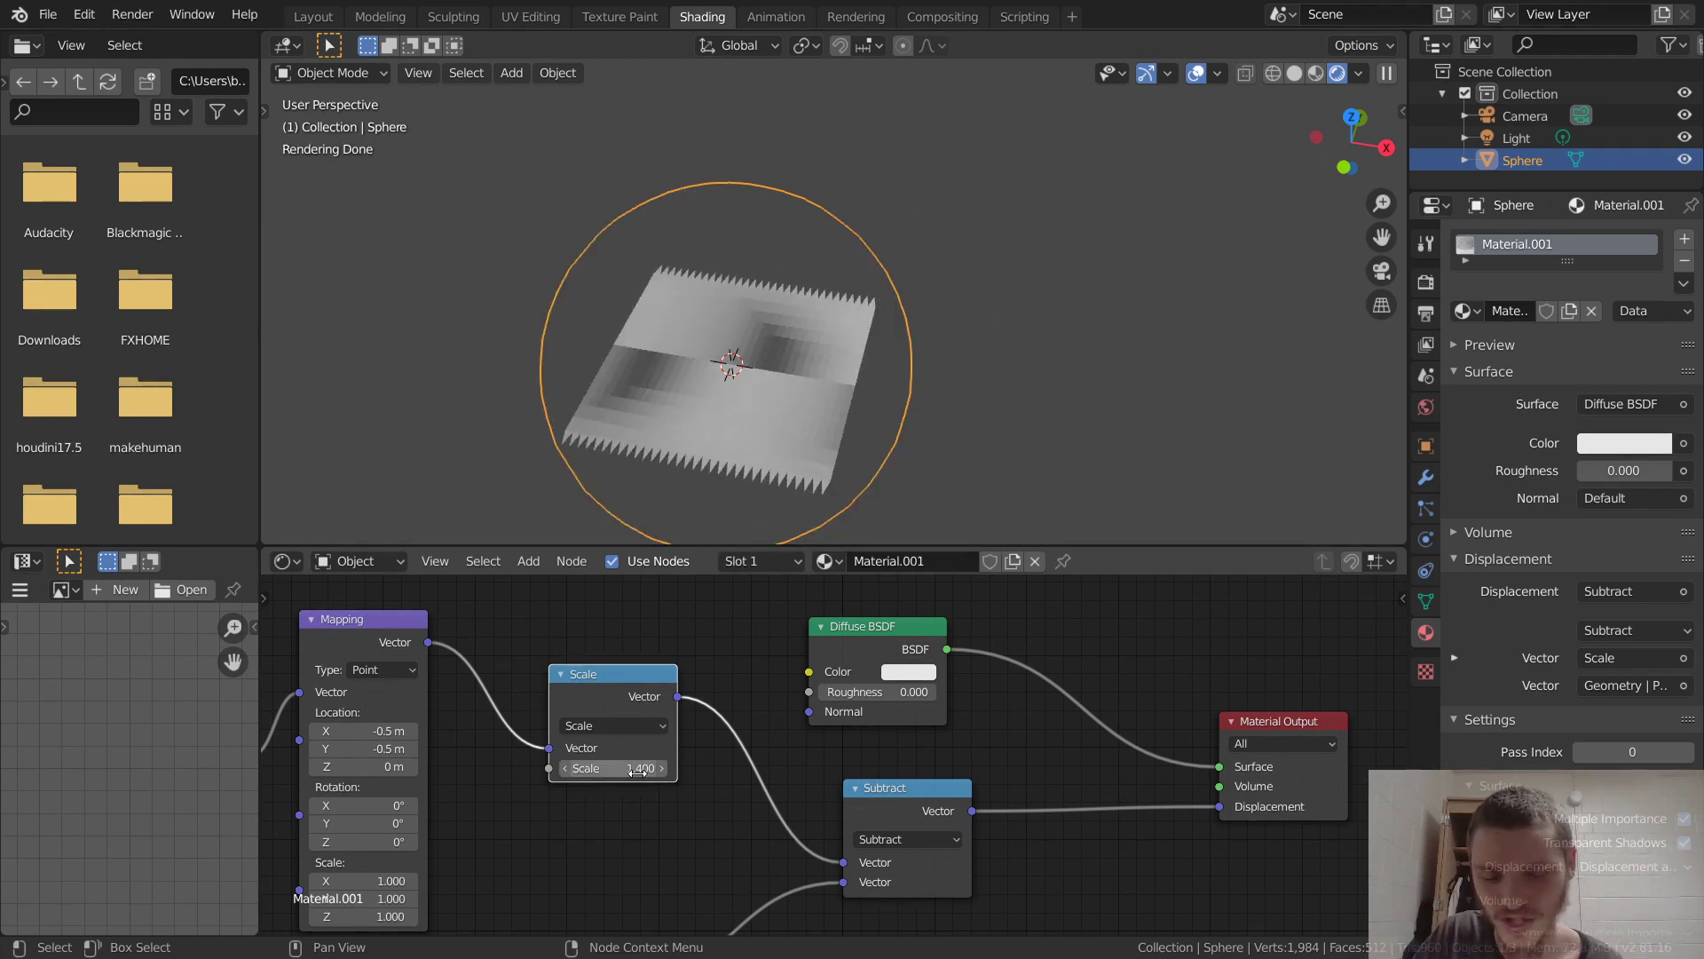
pyautogui.moveTo(637, 772); pyautogui.dragTo(804, 719, button='middle')
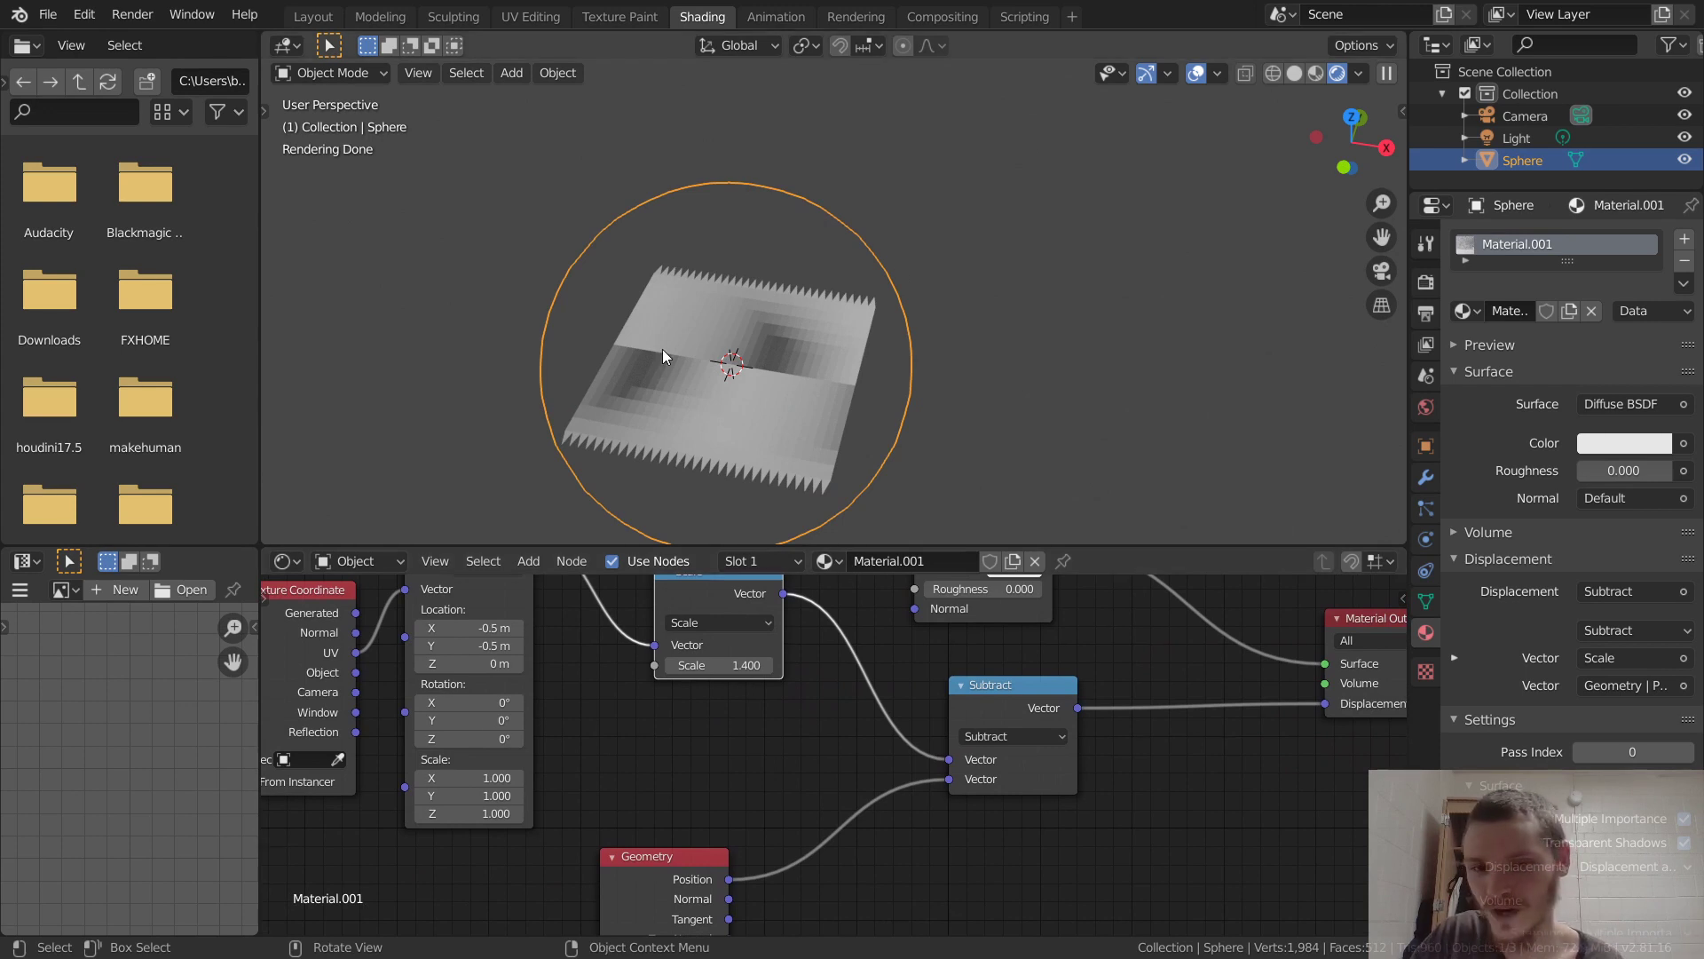
# Delete the sphere and add a Monkey mesh in its place.
pyautogui.press('x')
pyautogui.click(689, 329)
pyautogui.hotkey('shift', 'a')
pyautogui.moveTo(689, 291)
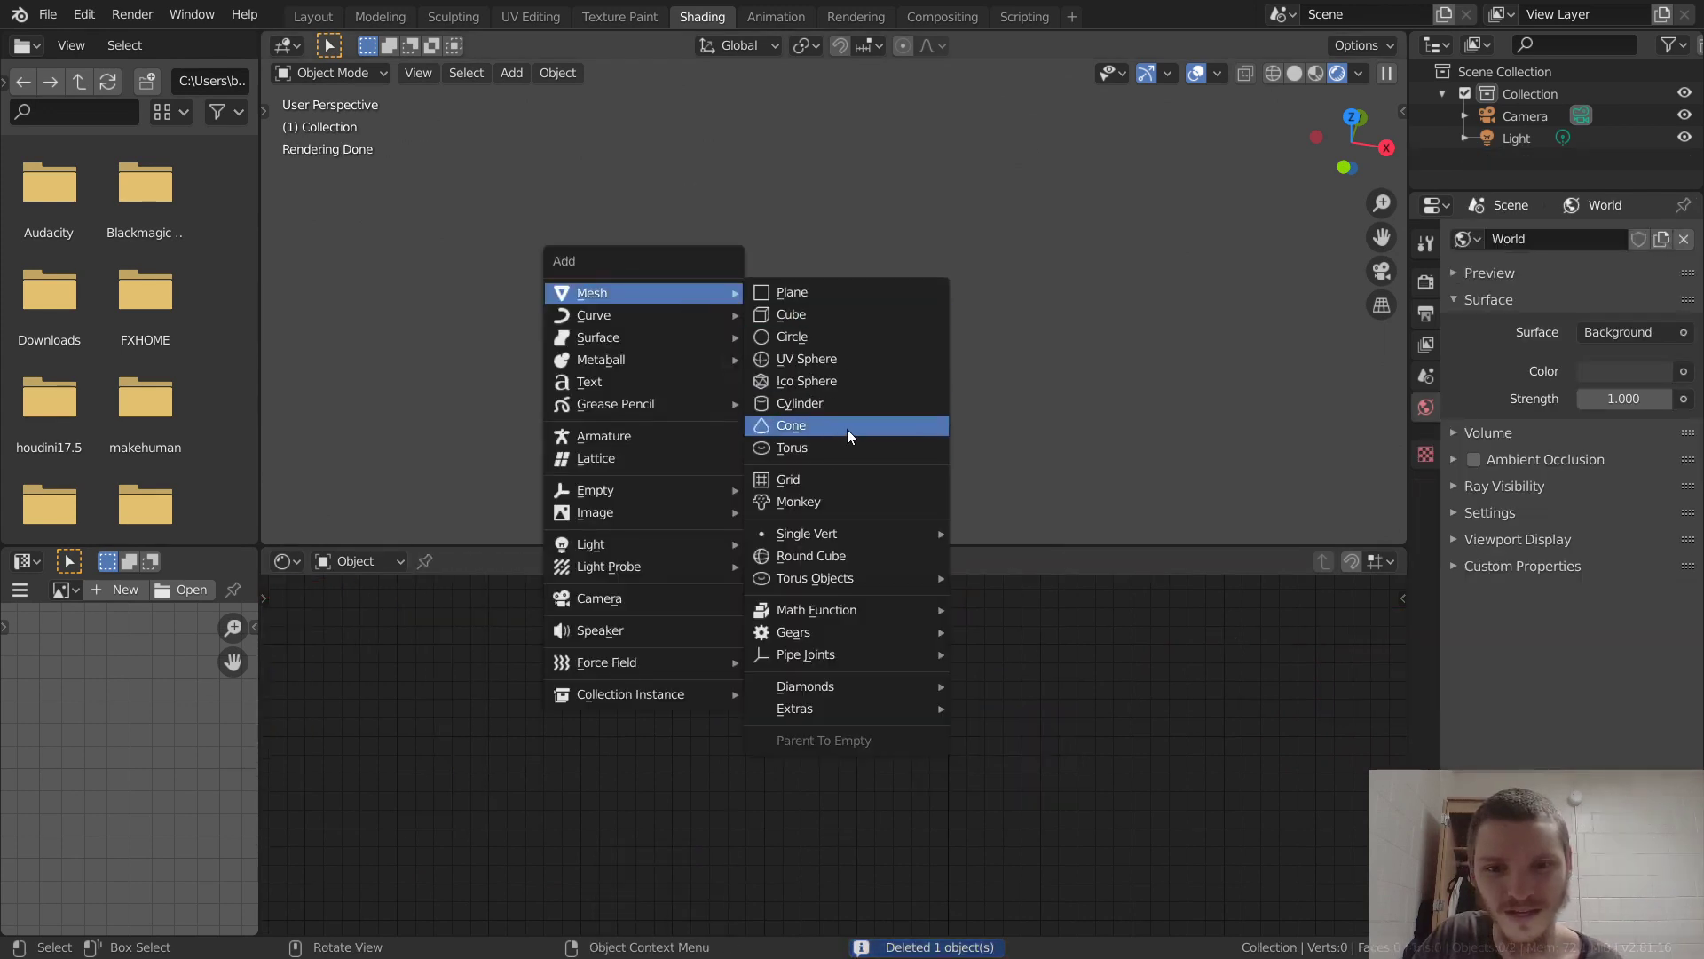
pyautogui.click(808, 501)
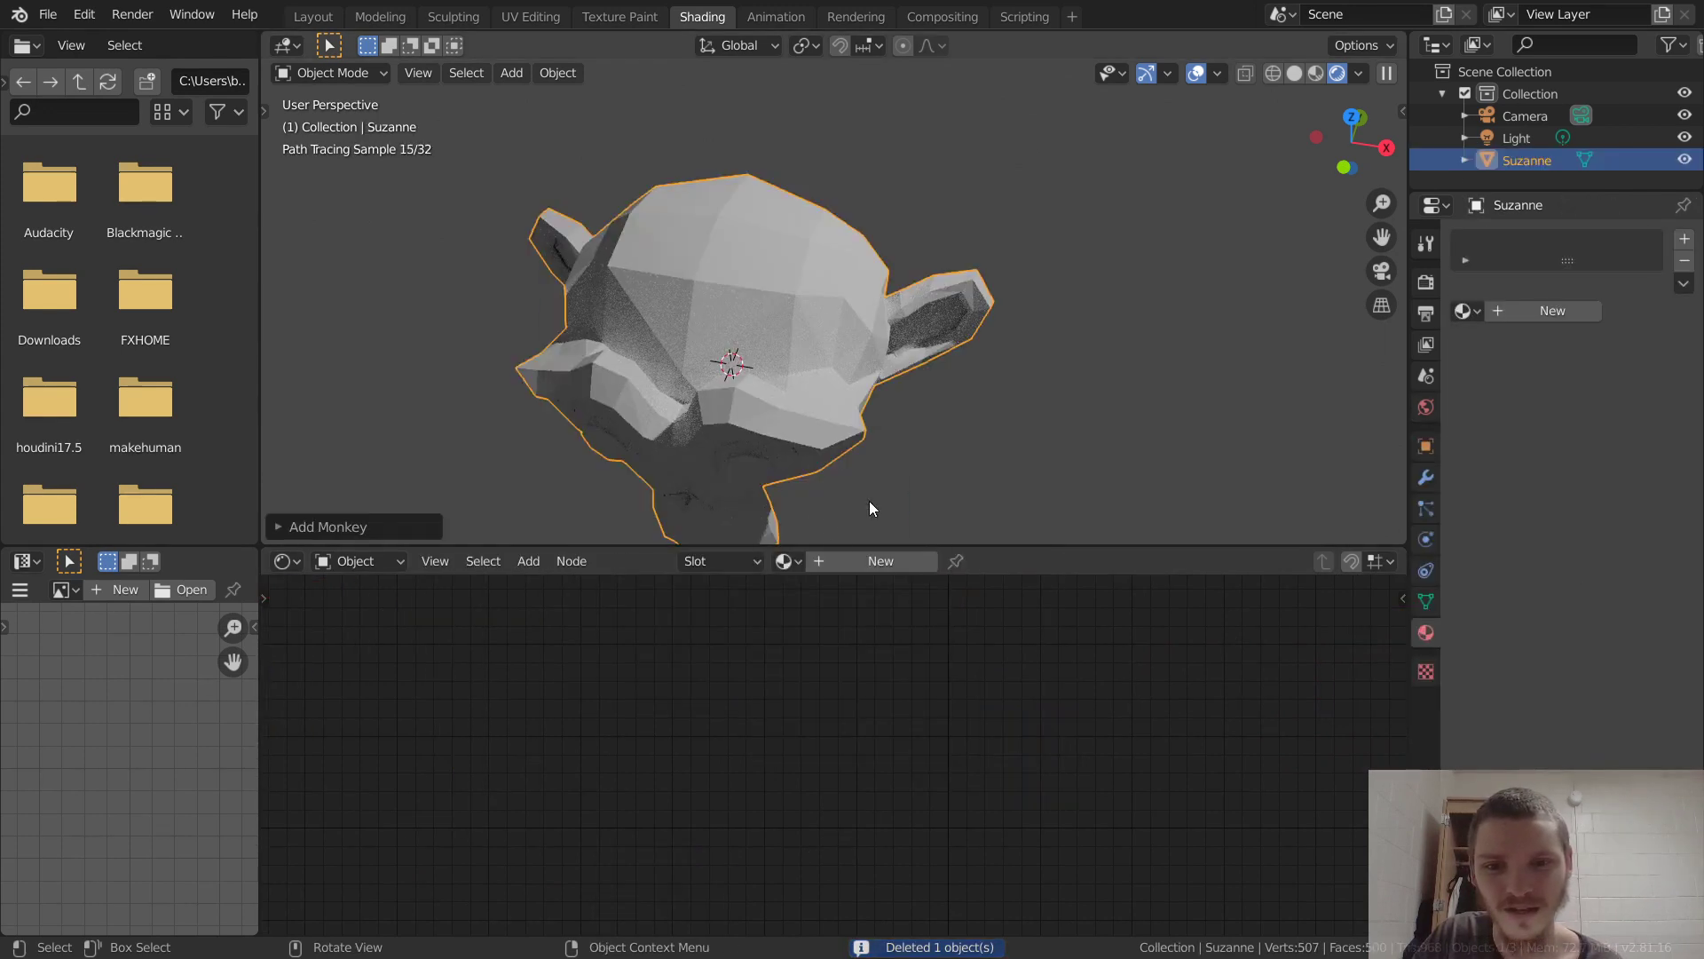
# Assign the existing Material.001 to the monkey and examine its UV layout at full size in Edit Mode.
pyautogui.click(799, 561)
pyautogui.click(835, 611)
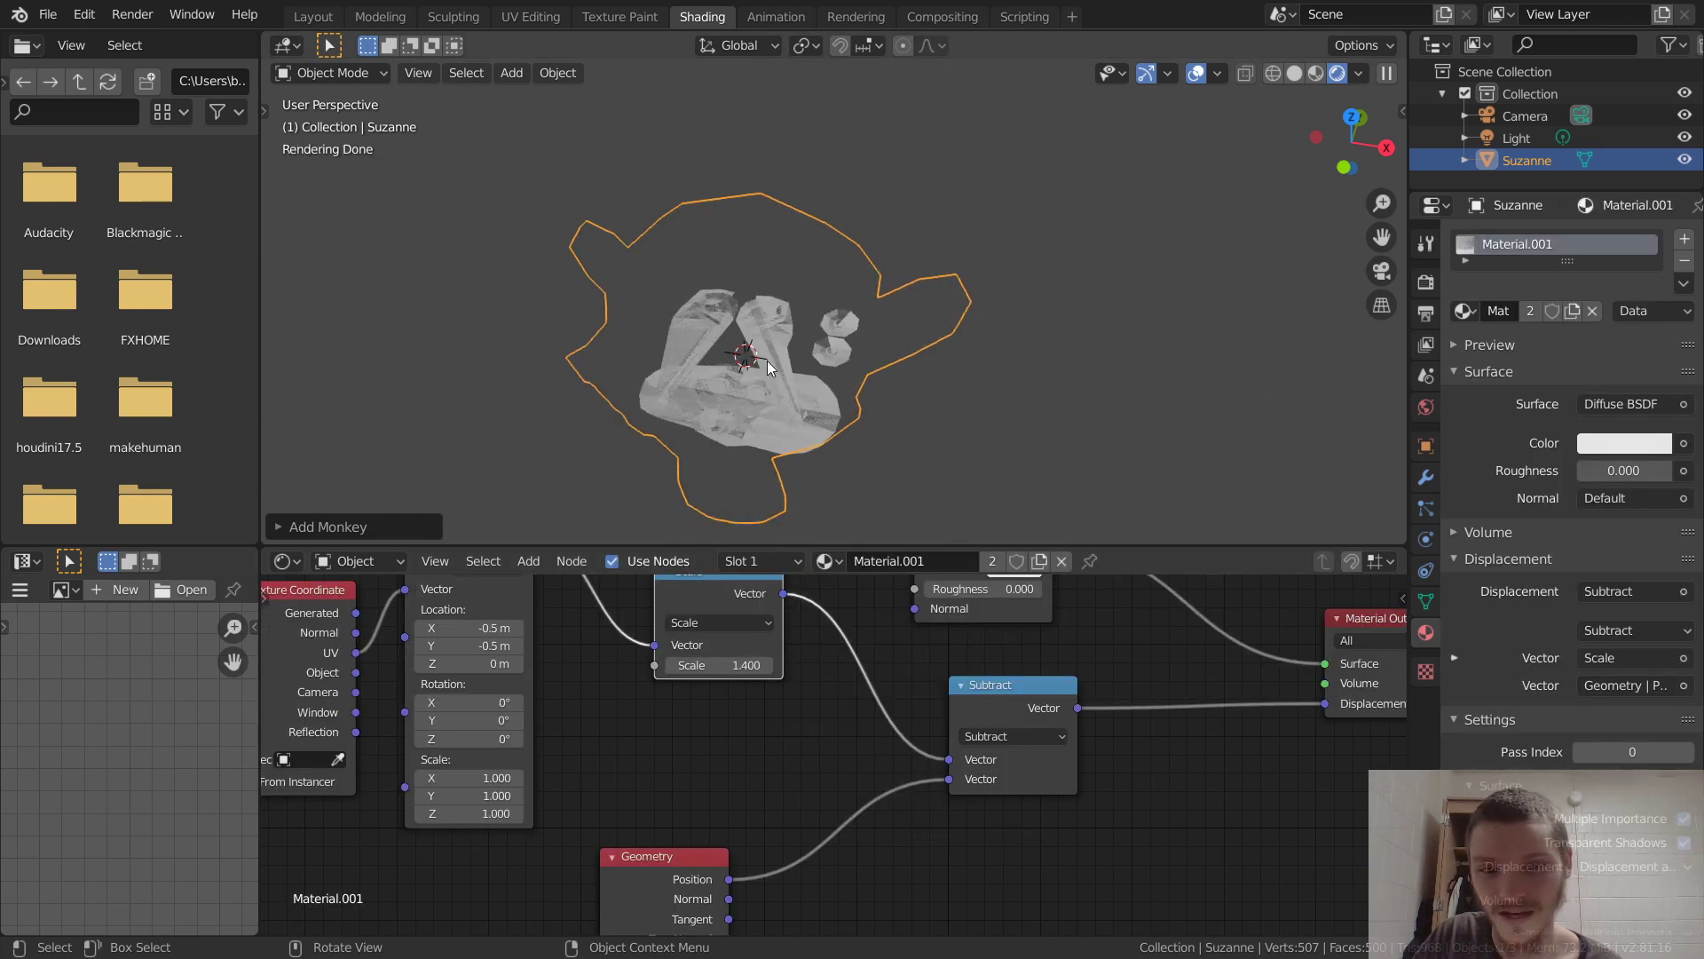
pyautogui.press('Tab')
pyautogui.scroll(-3, 151, 849)
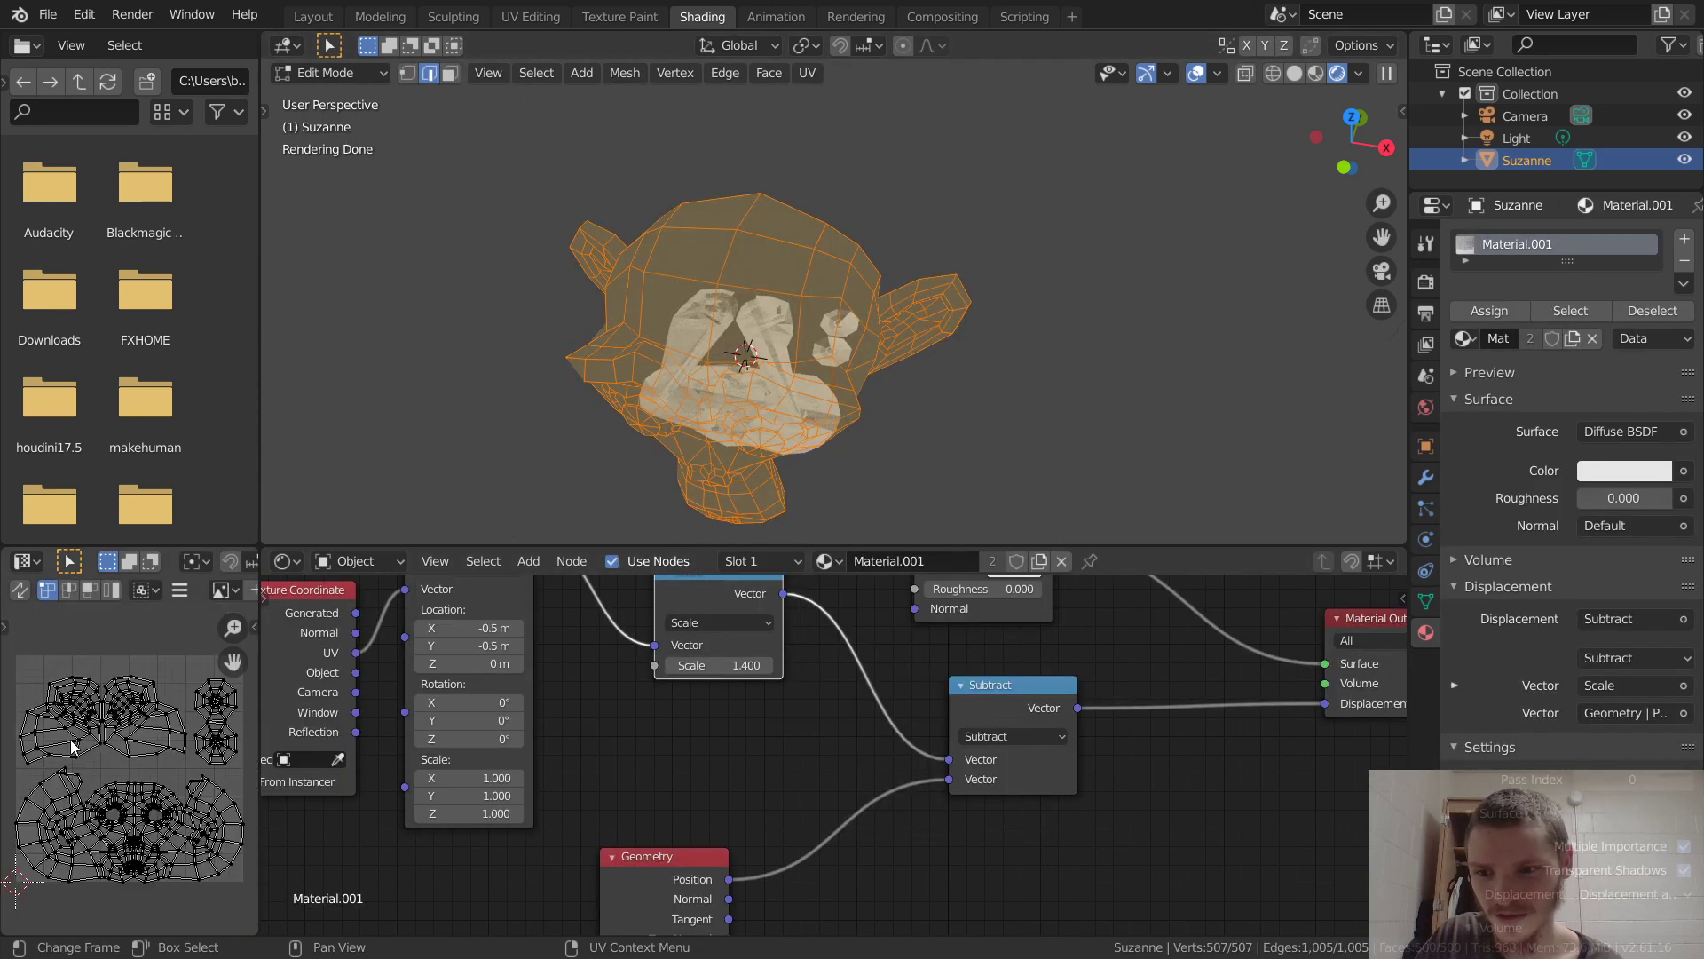
pyautogui.scroll(3, 151, 850)
pyautogui.hotkey('ctrl', 'space')
pyautogui.press('Home')
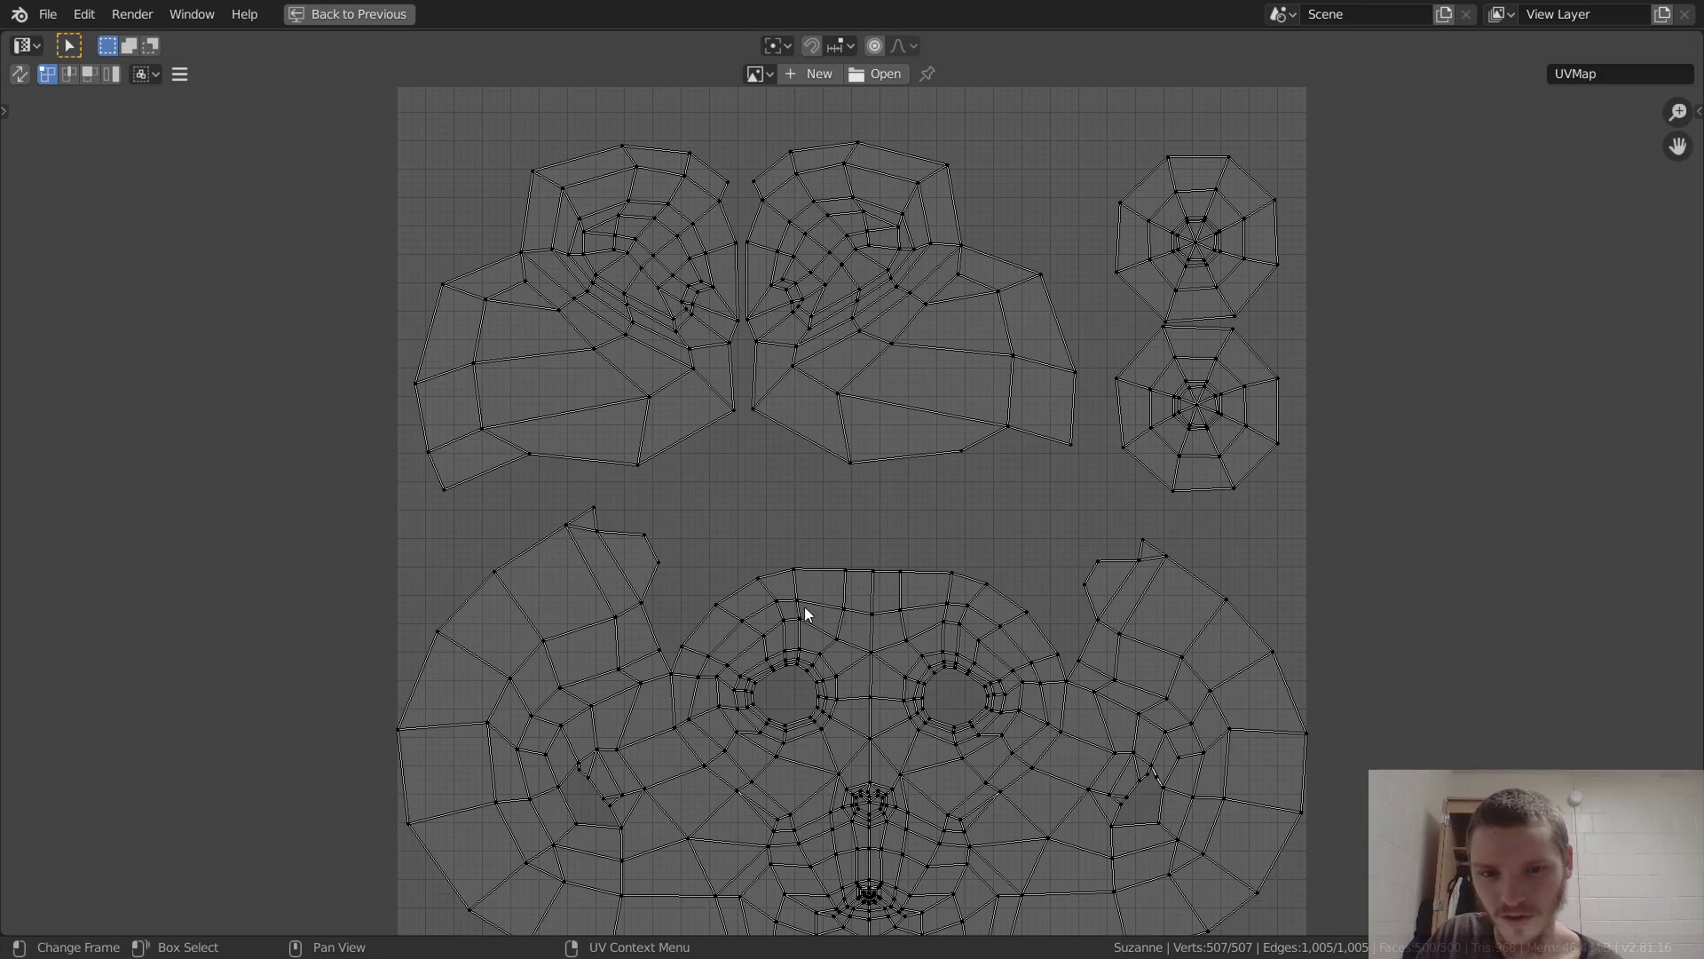
pyautogui.hotkey('ctrl', 'space')
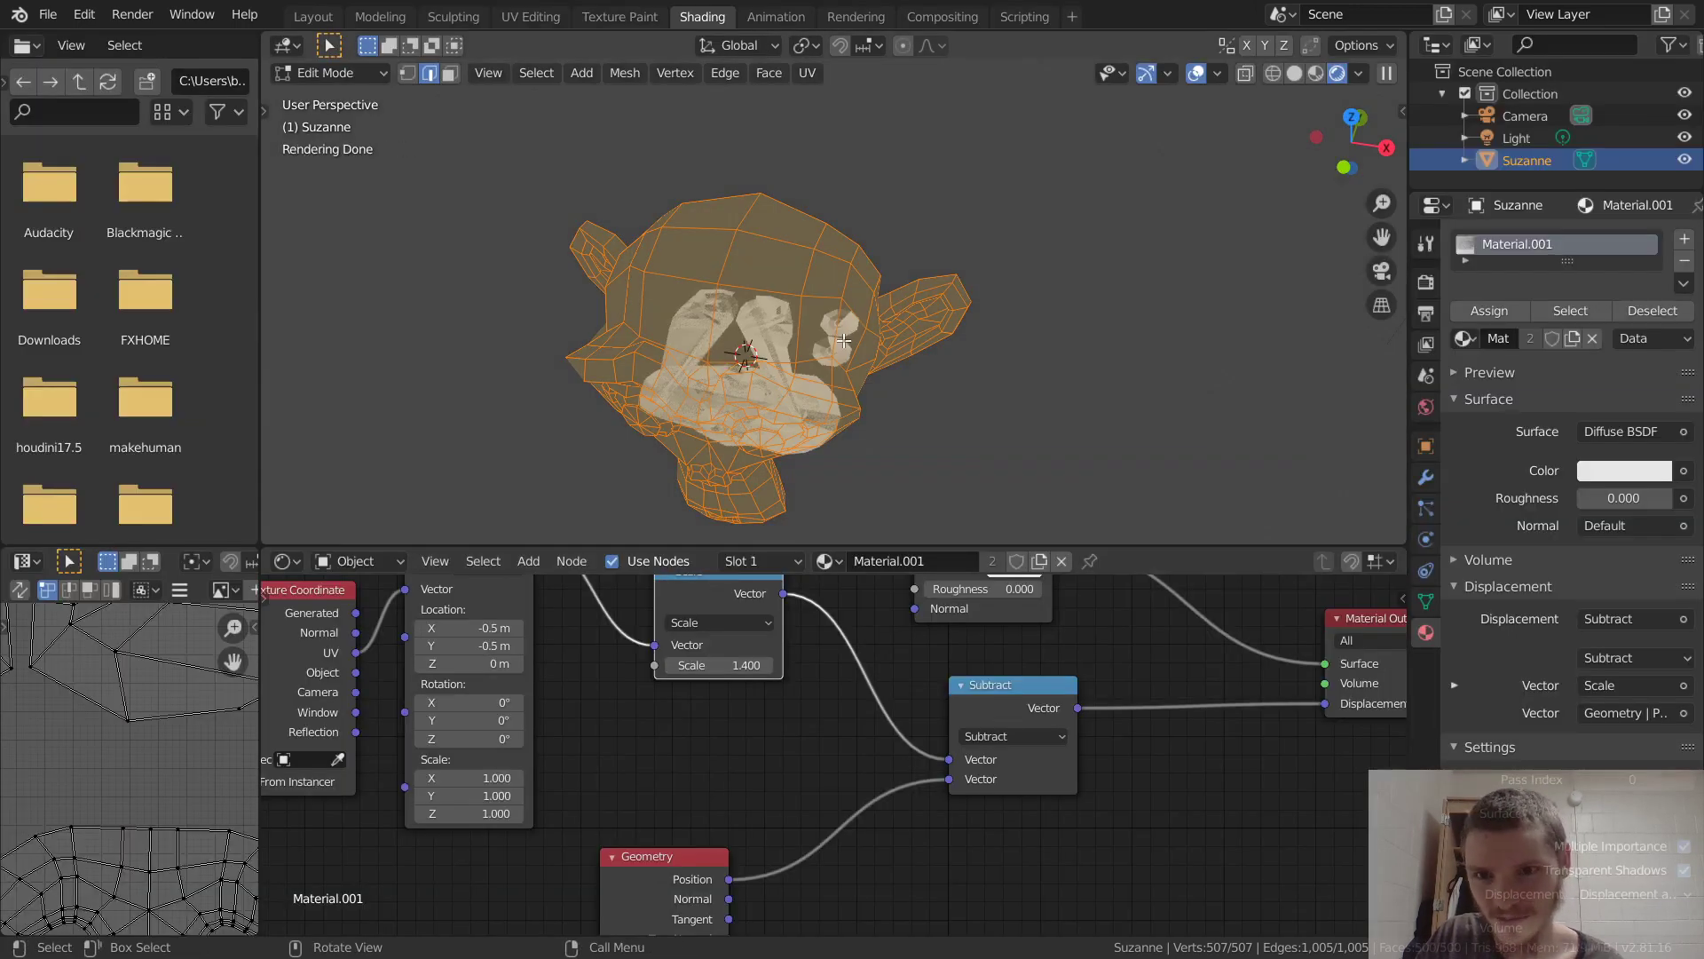
# Edge-split all of the monkey's edges, compare the UV layout with the displaced mesh, and return to Object Mode.
pyautogui.rightClick(807, 293)
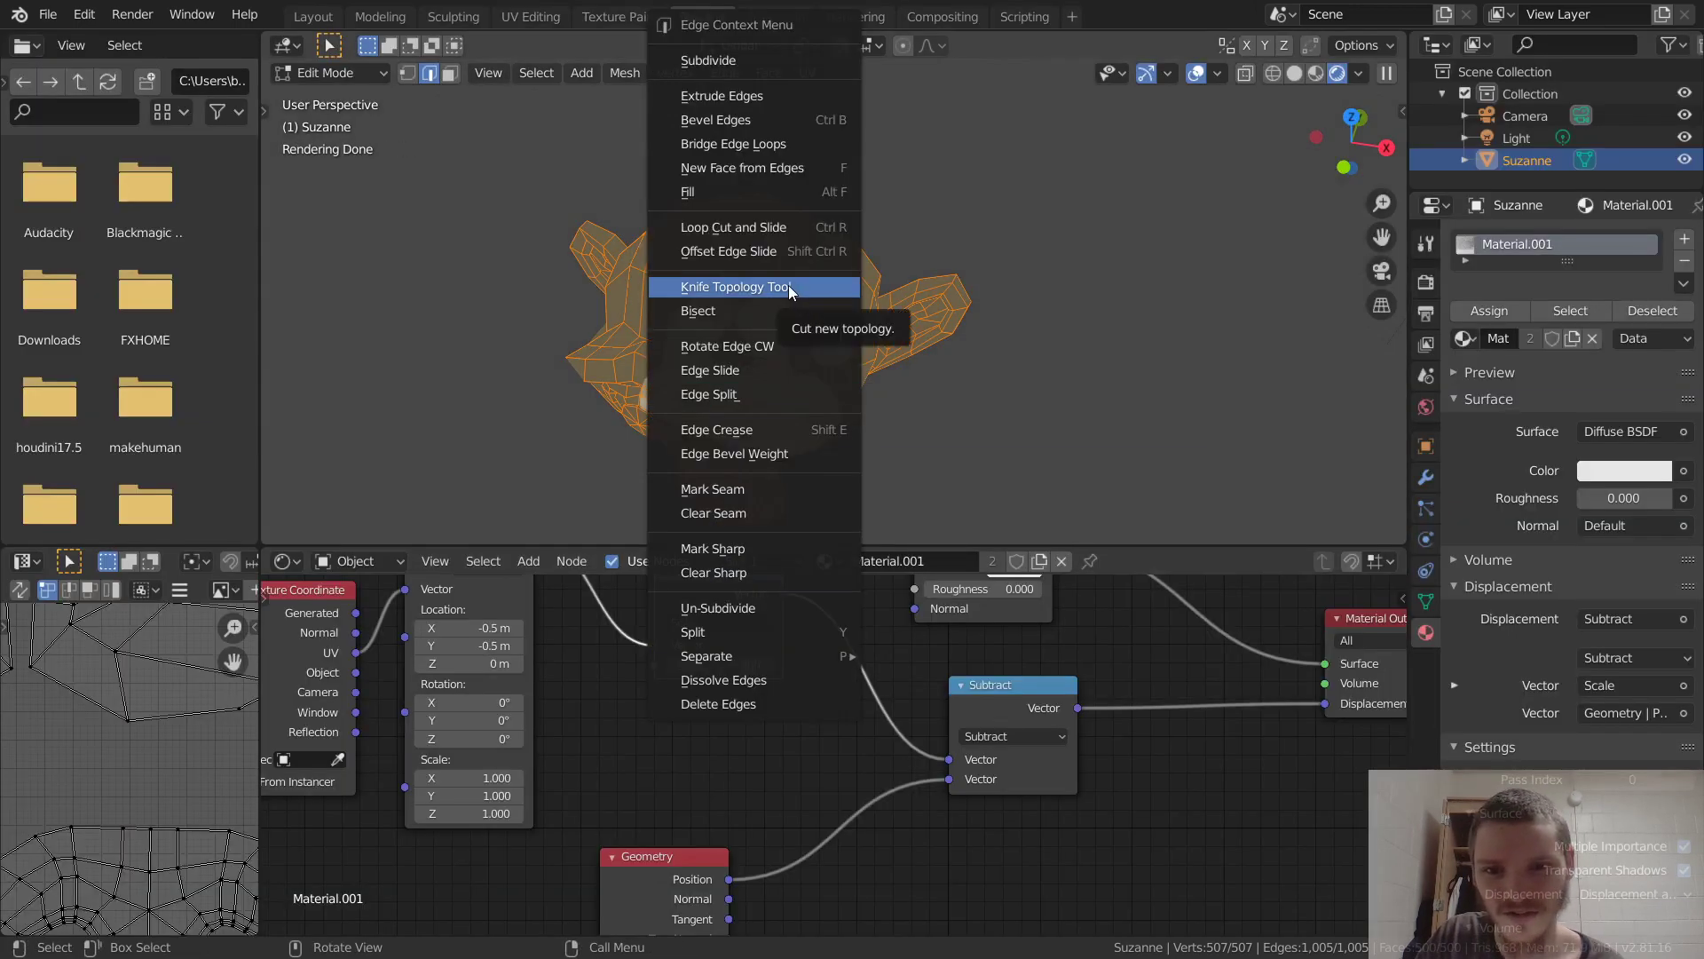
pyautogui.click(717, 396)
pyautogui.scroll(2, 609, 421)
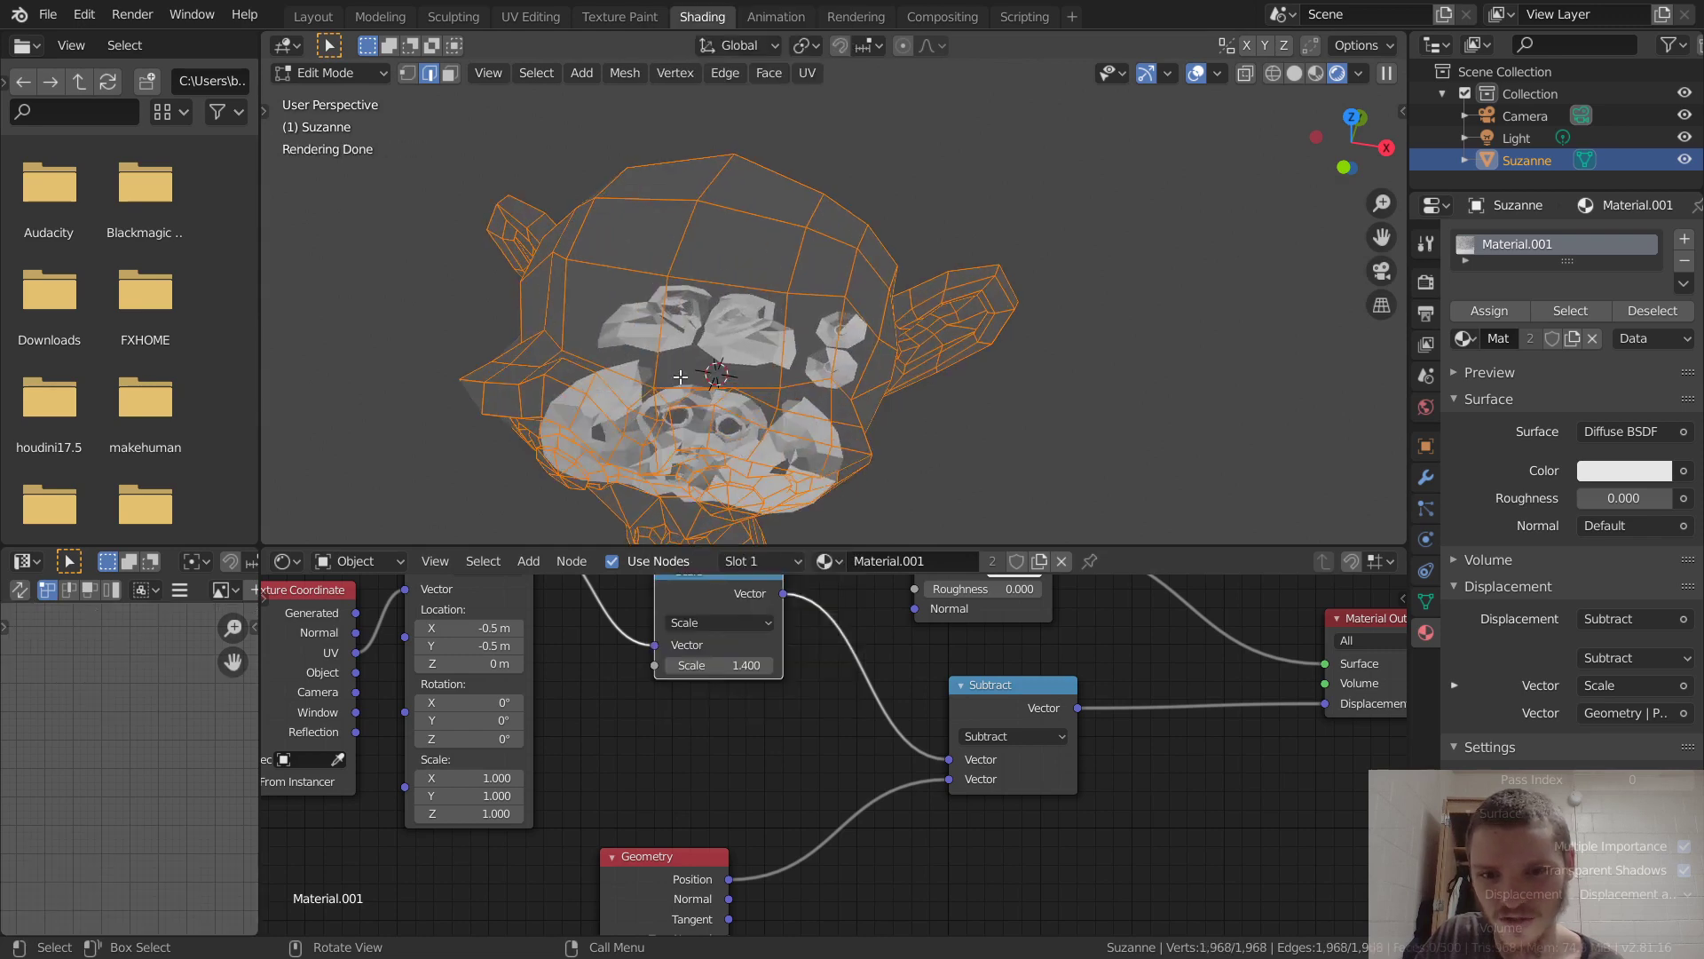
pyautogui.press('Tab')
pyautogui.press('Tab')
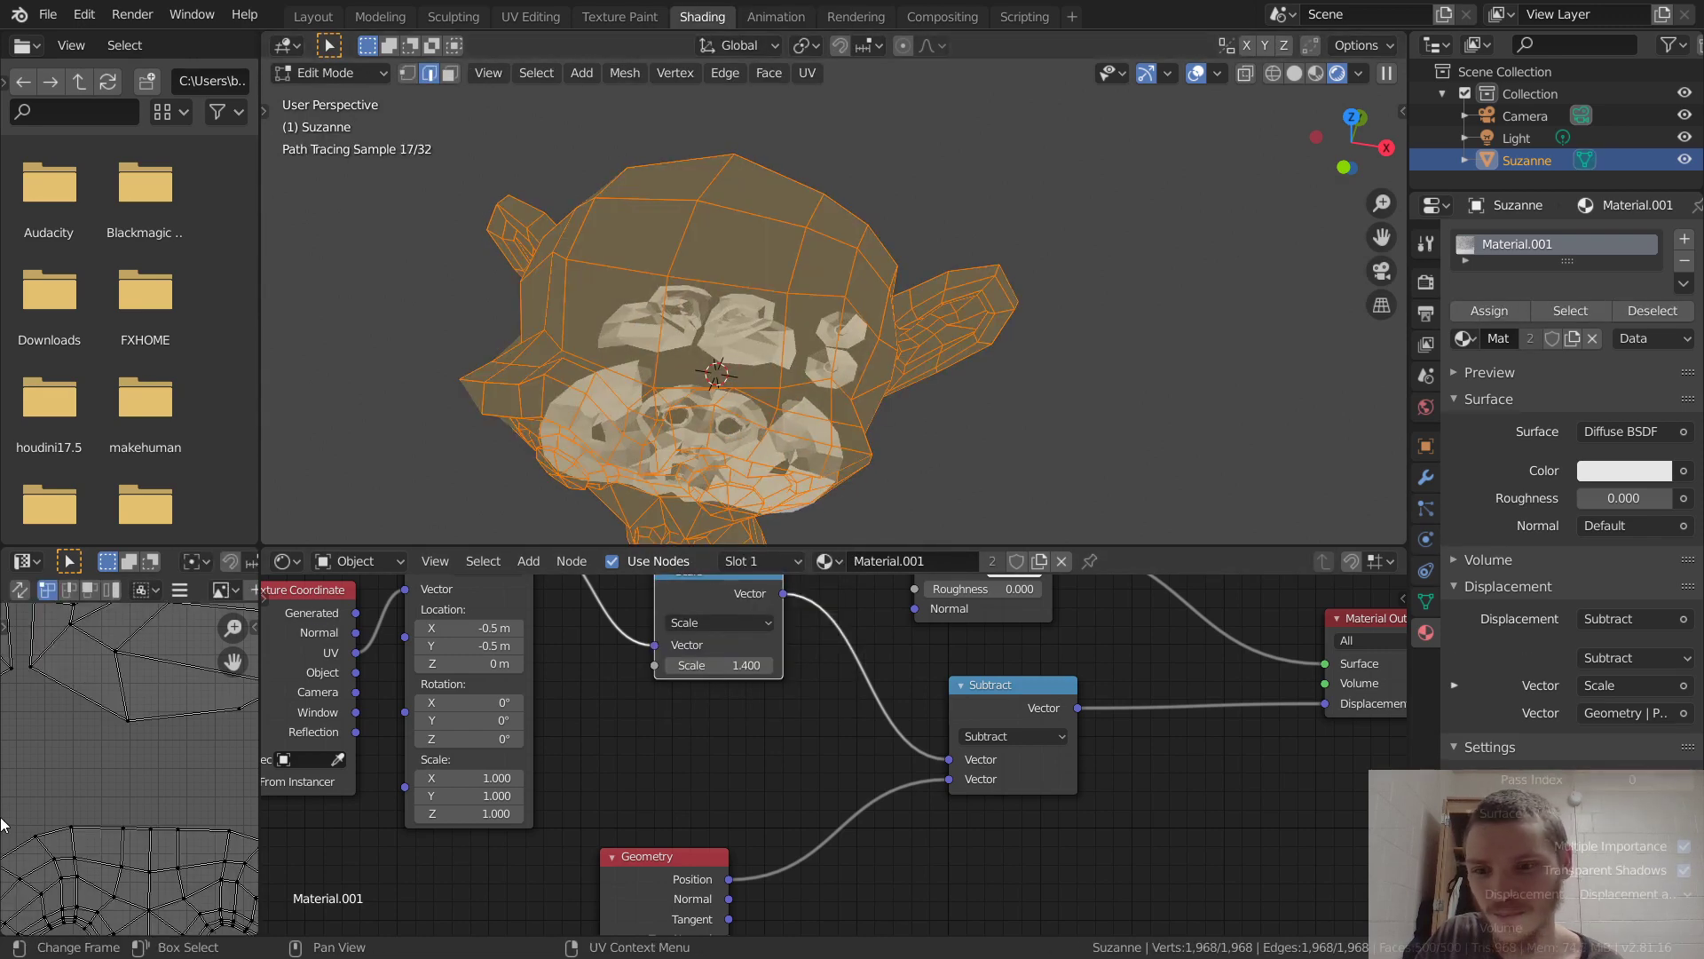
pyautogui.hotkey('ctrl', 'space')
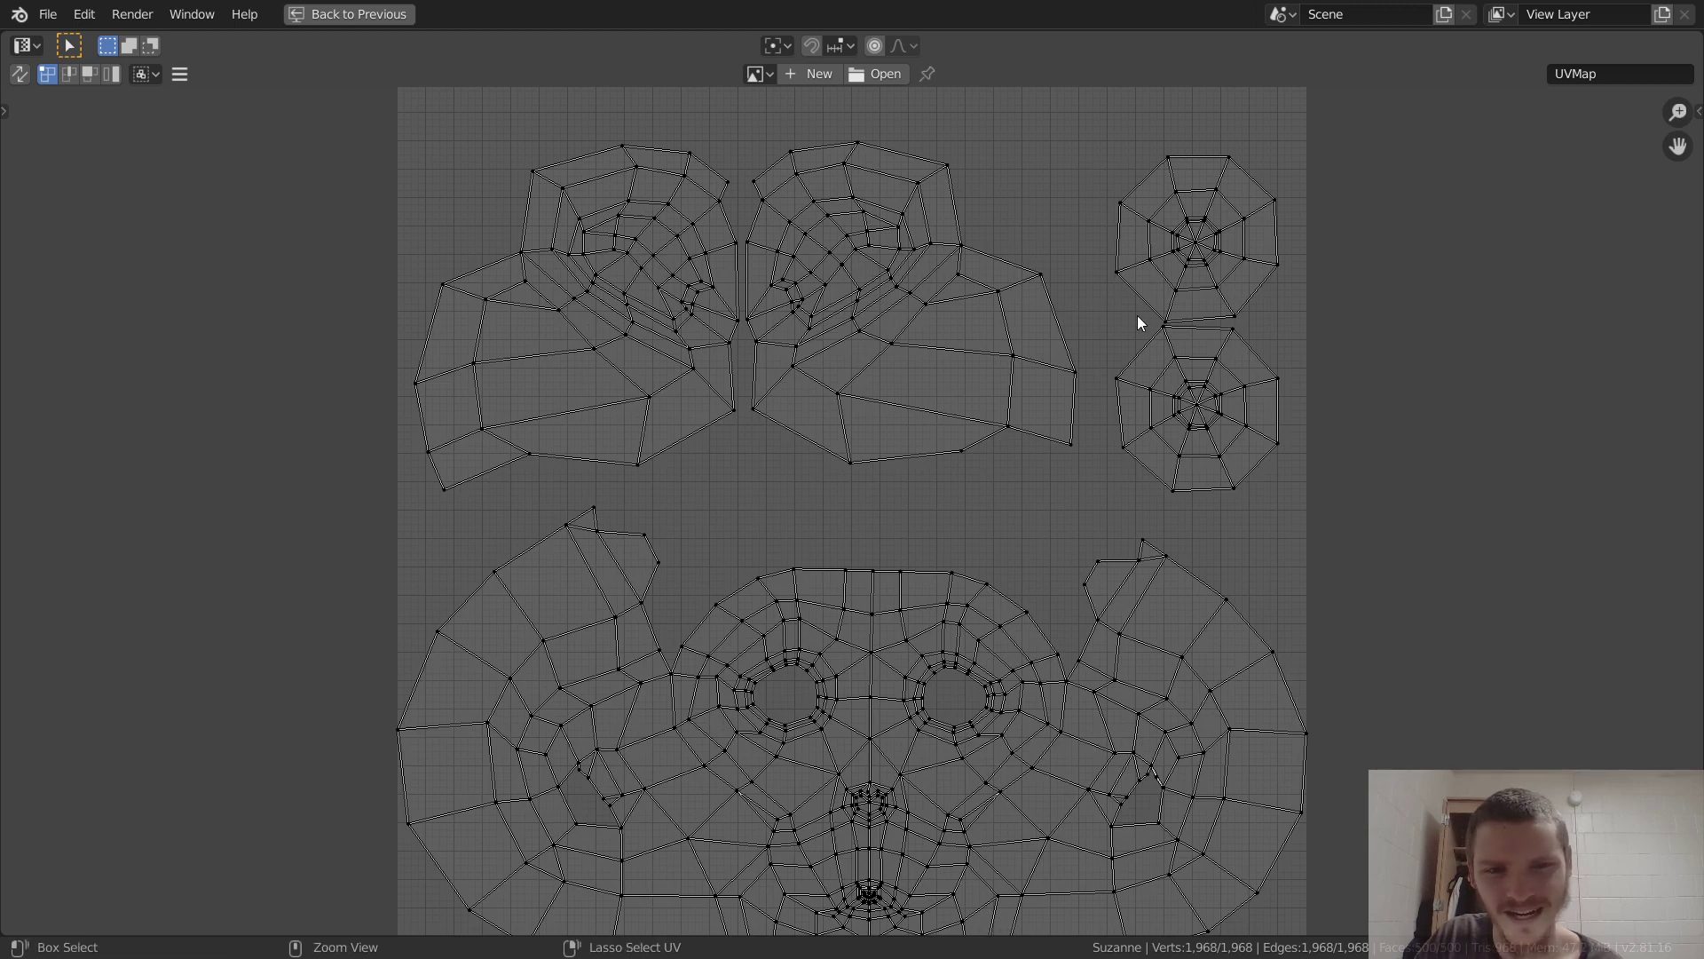
pyautogui.hotkey('ctrl', 'space')
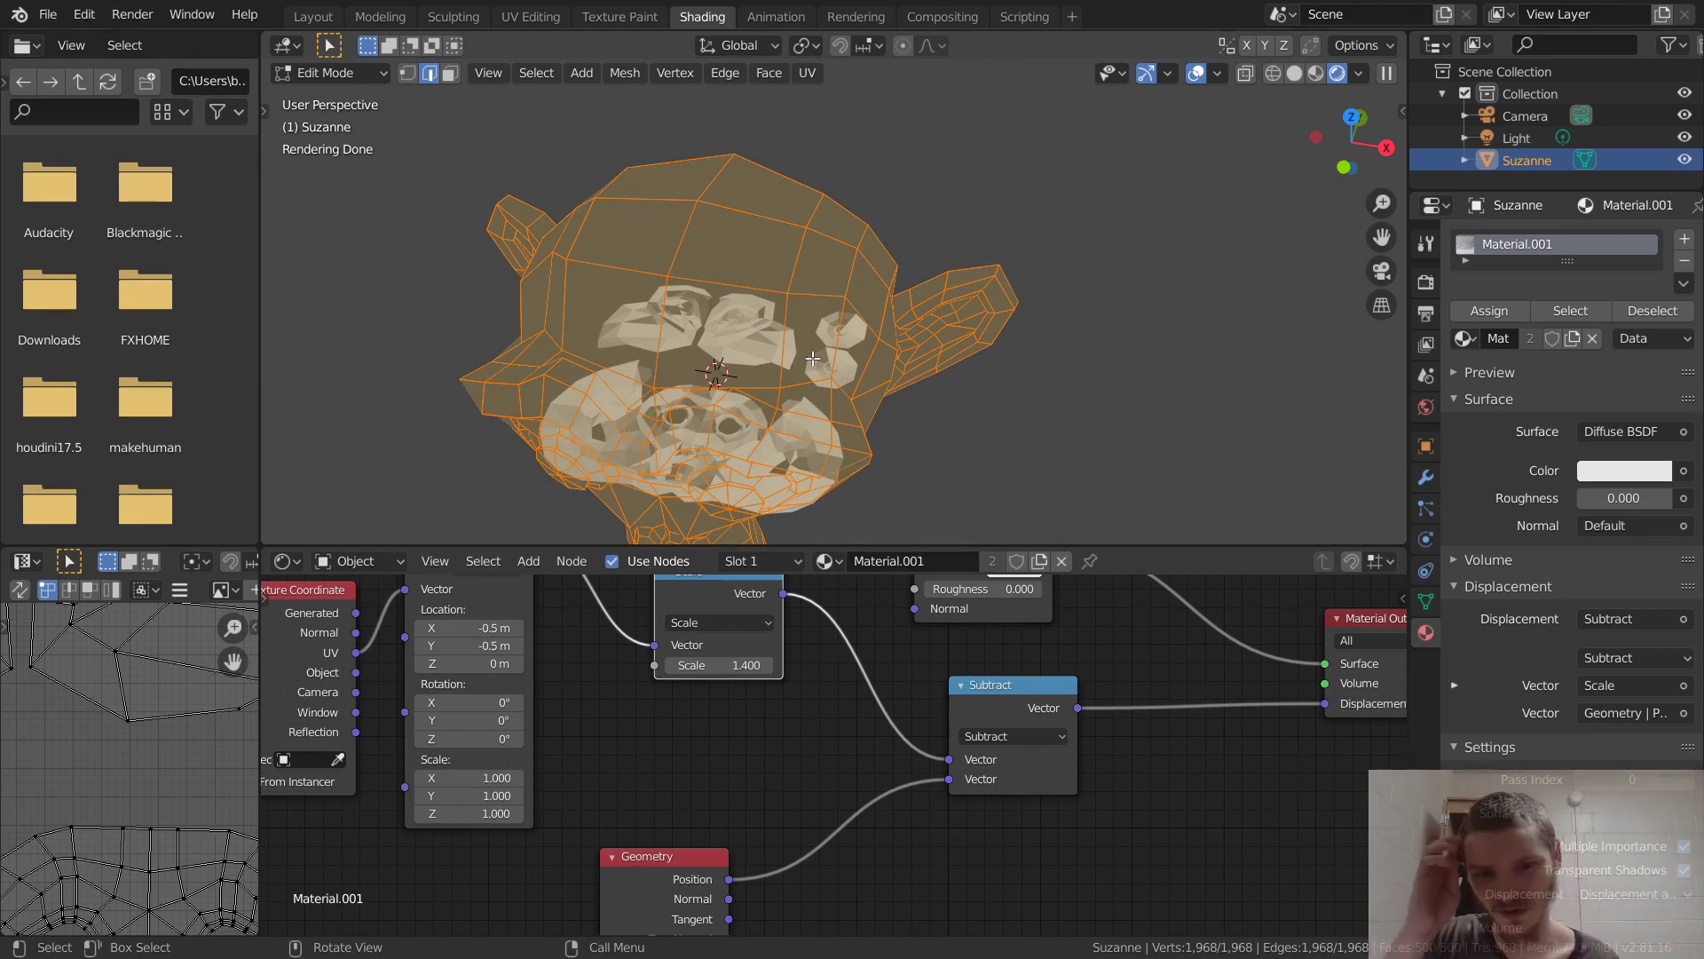
pyautogui.moveTo(1253, 772); pyautogui.dragTo(1011, 812, button='middle')
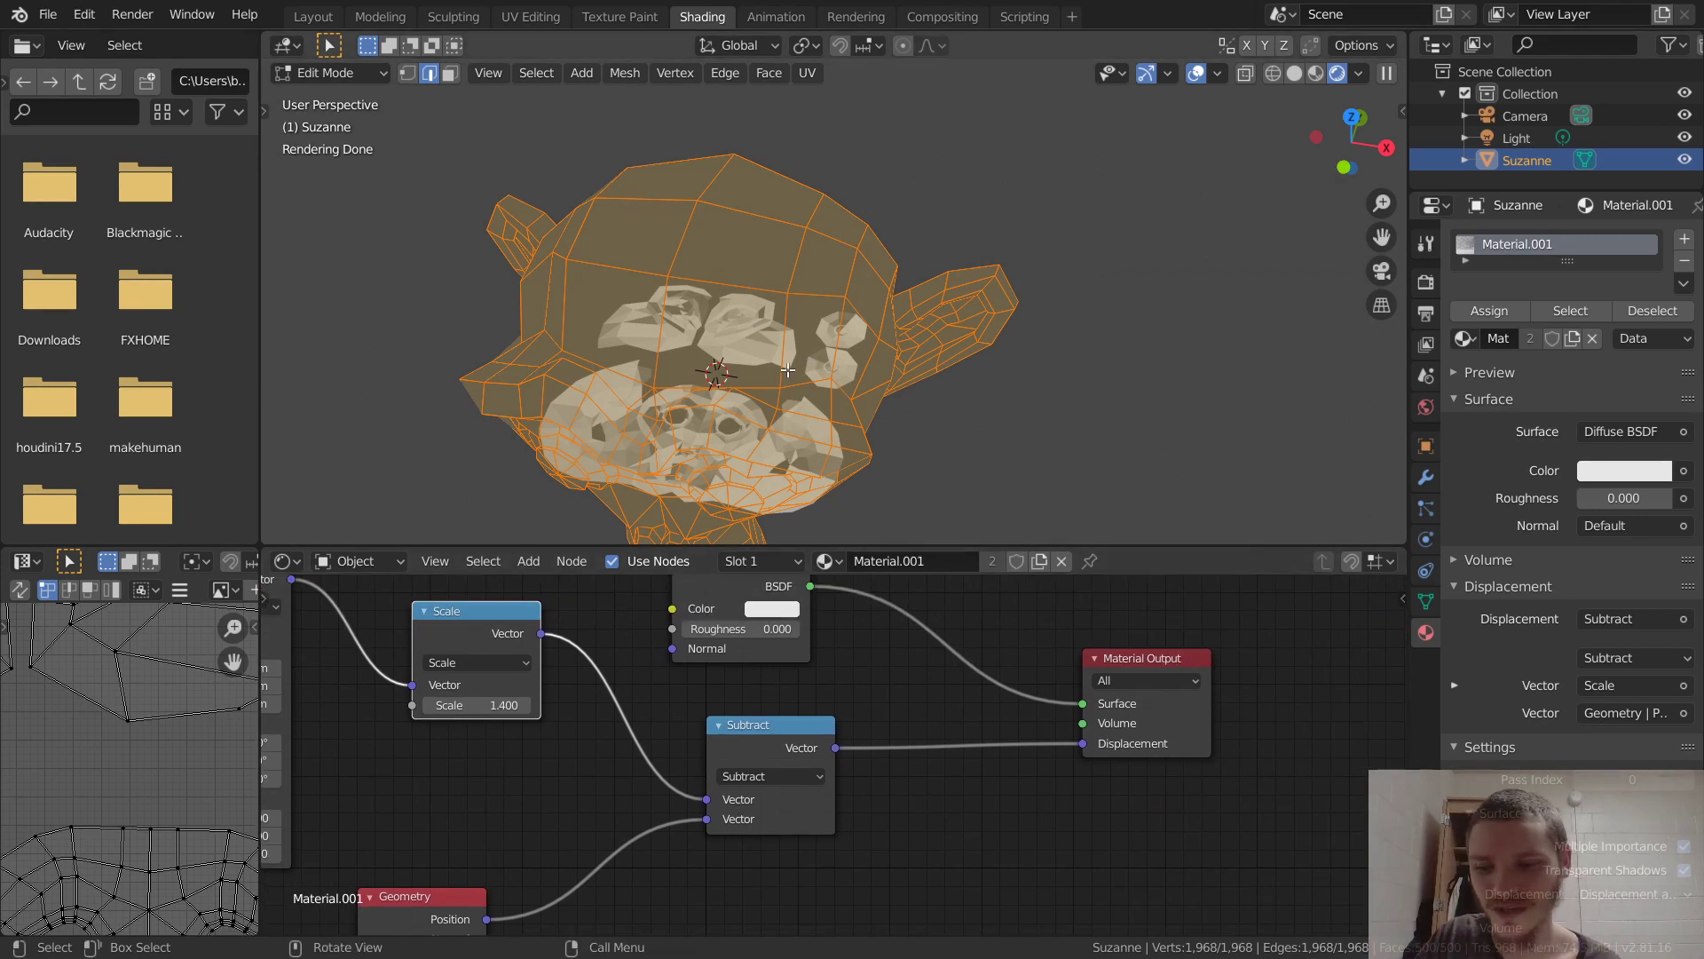
pyautogui.press('Tab')
# Unlink the Subtract node from the Material Output's Displacement to view the undisplaced monkey, and relink it.
pyautogui.moveTo(1082, 744); pyautogui.dragTo(904, 705)
pyautogui.scroll(-3, 747, 371)
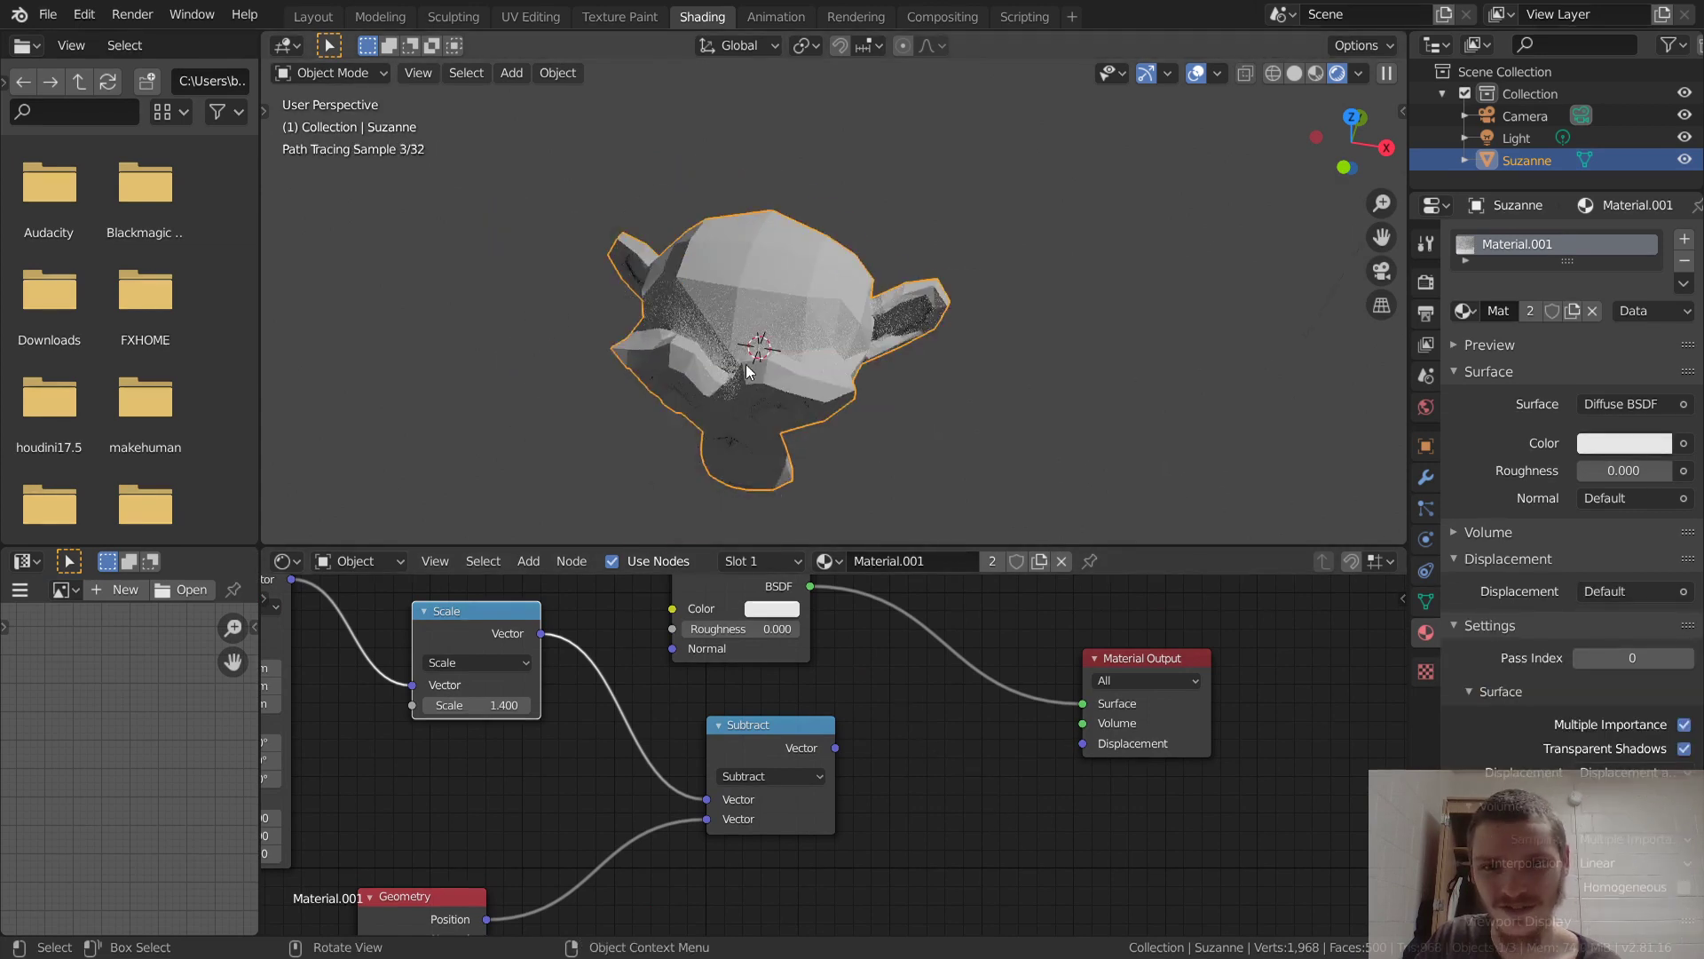
pyautogui.moveTo(747, 371); pyautogui.dragTo(724, 362, button='middle')
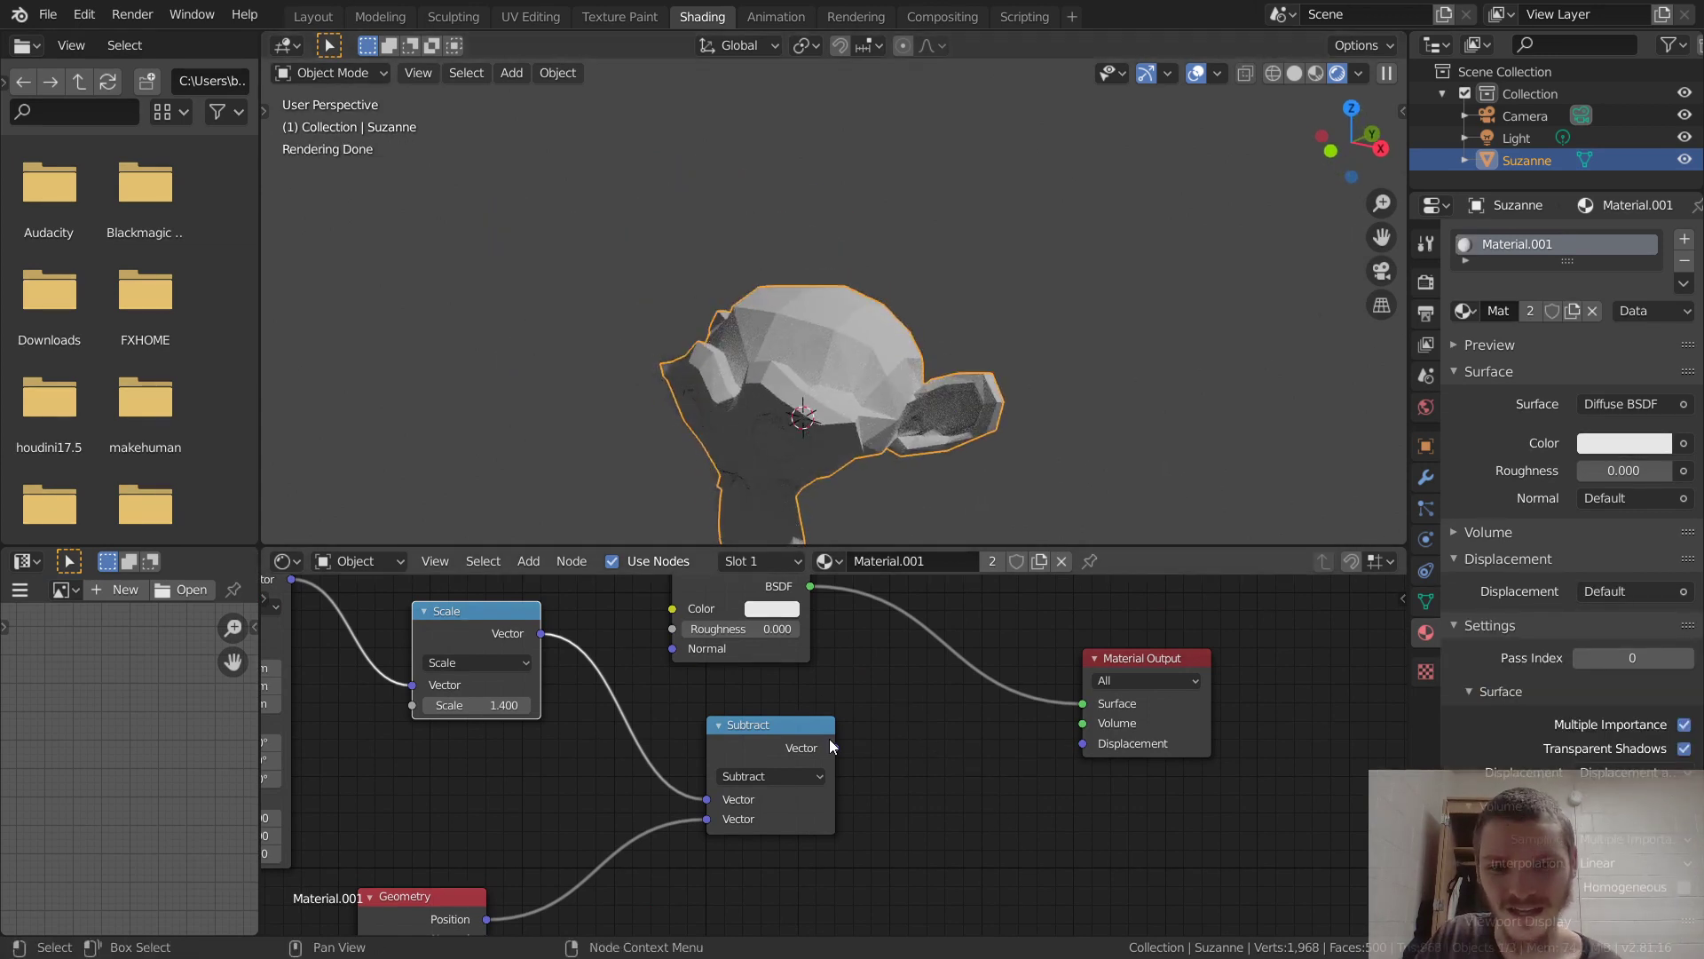
pyautogui.moveTo(836, 748); pyautogui.dragTo(1086, 754)
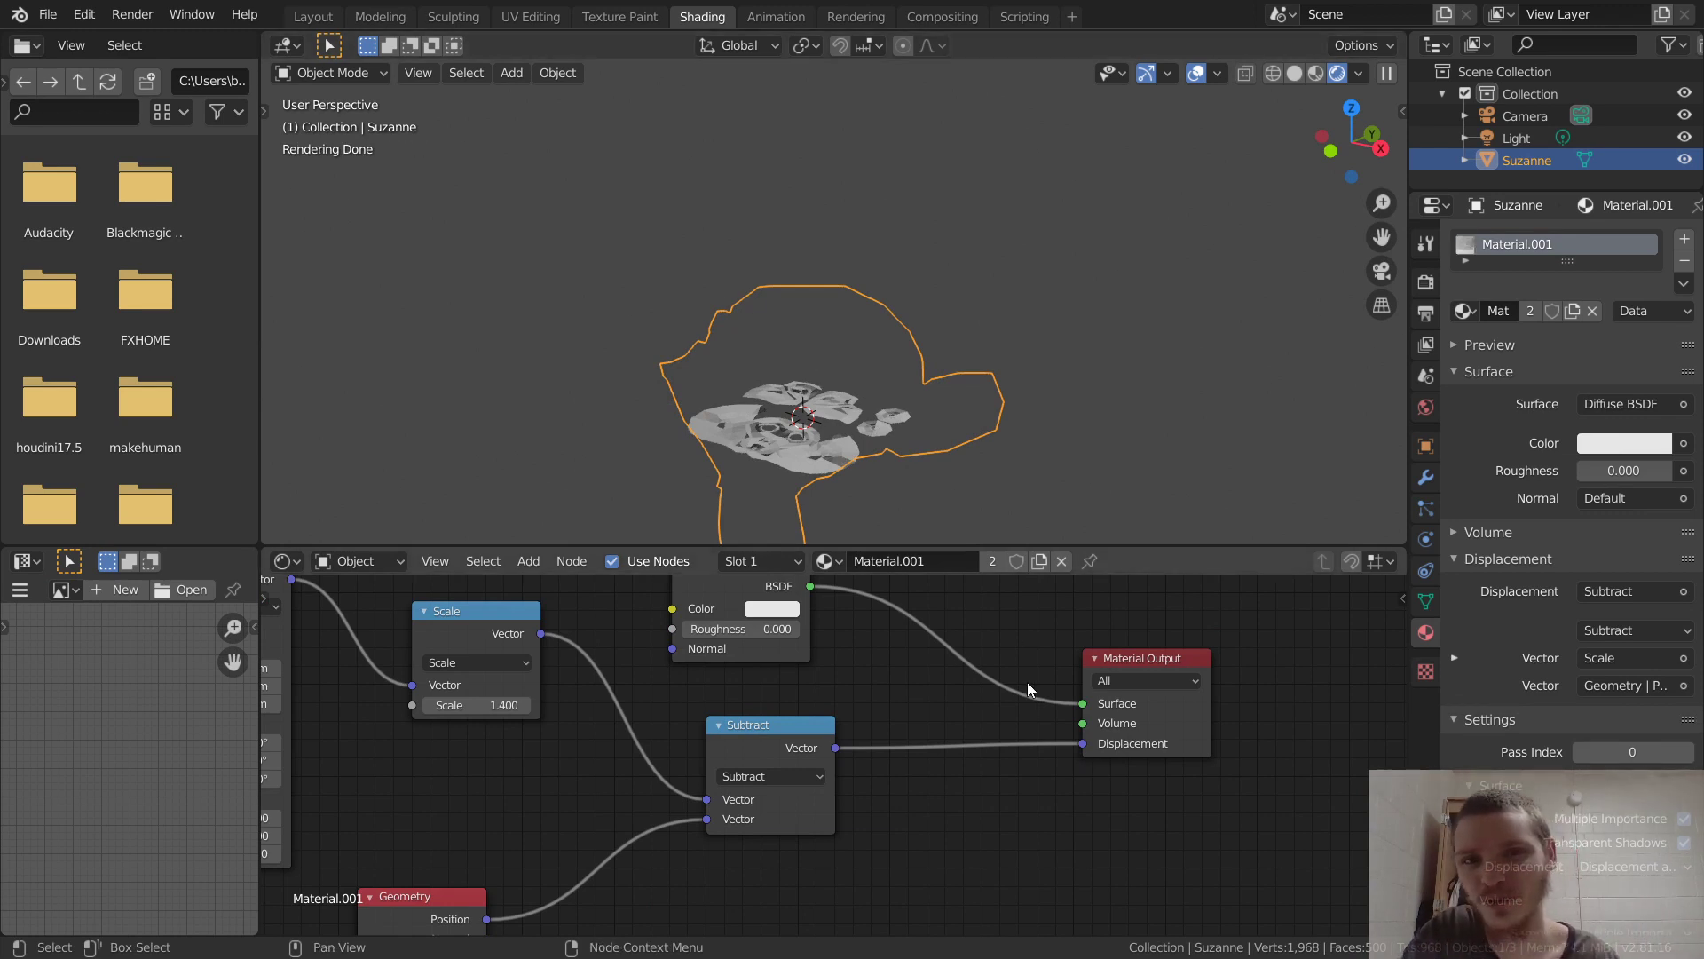
# Insert a Vector Displacement node between the Subtract node and the Material Output's Displacement input.
pyautogui.moveTo(914, 689); pyautogui.dragTo(744, 690, button='middle')
pyautogui.hotkey('shift', 'a')
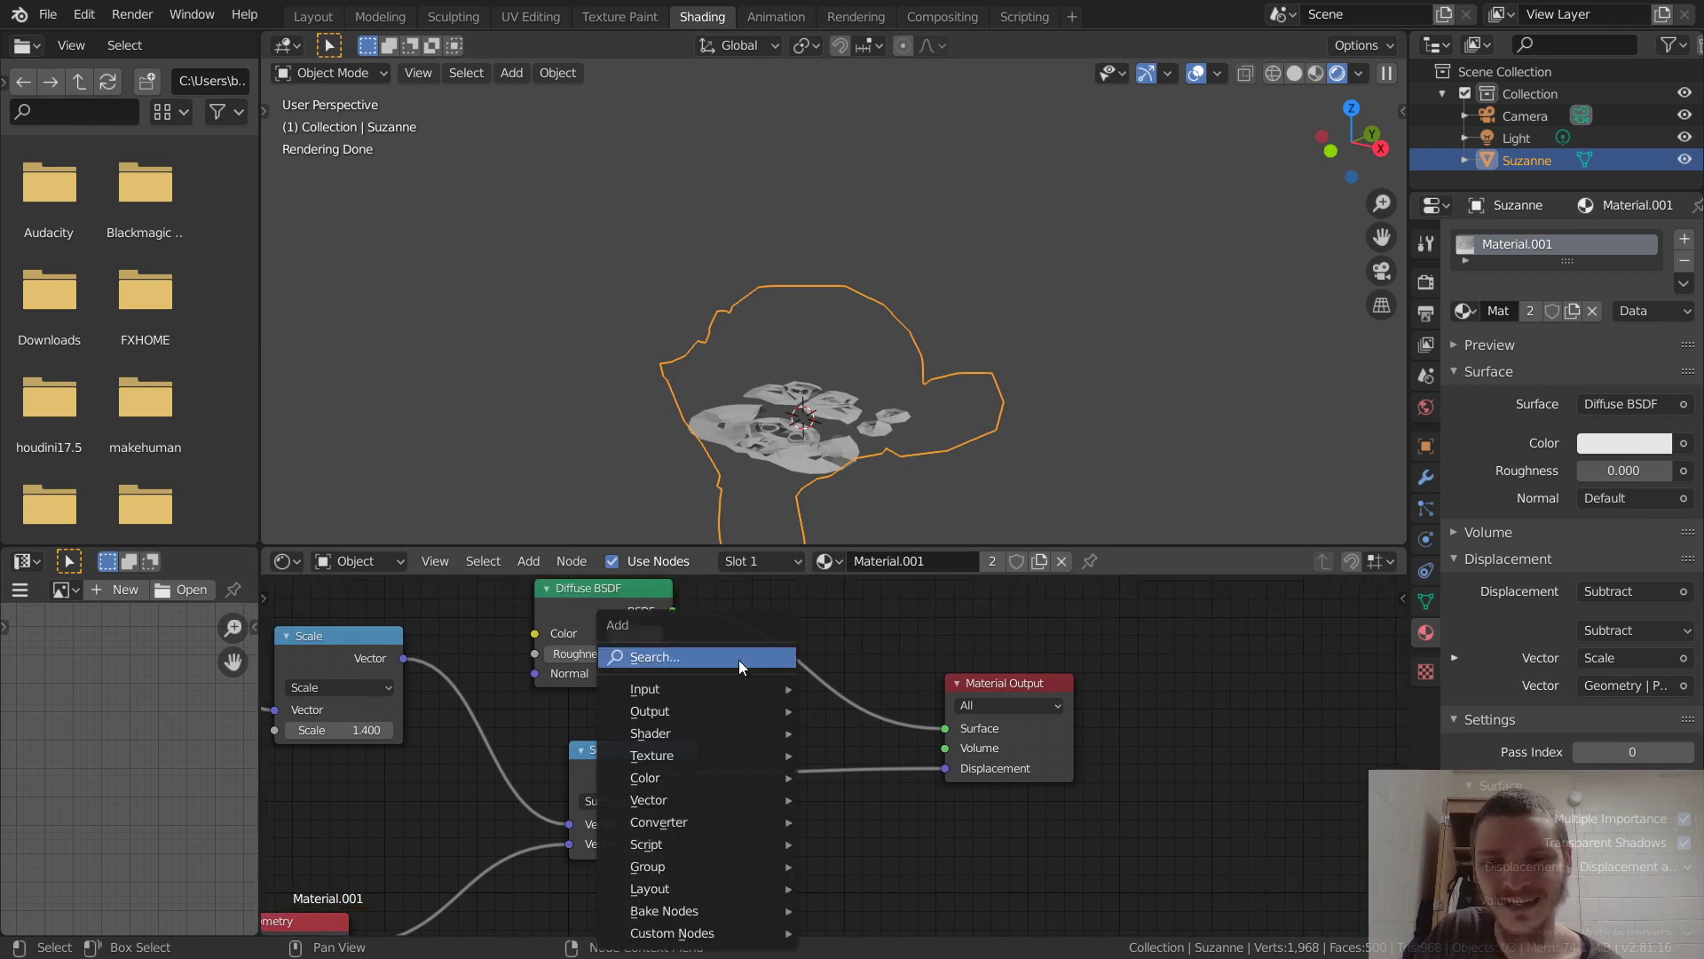
pyautogui.click(738, 658)
pyautogui.write('vec')
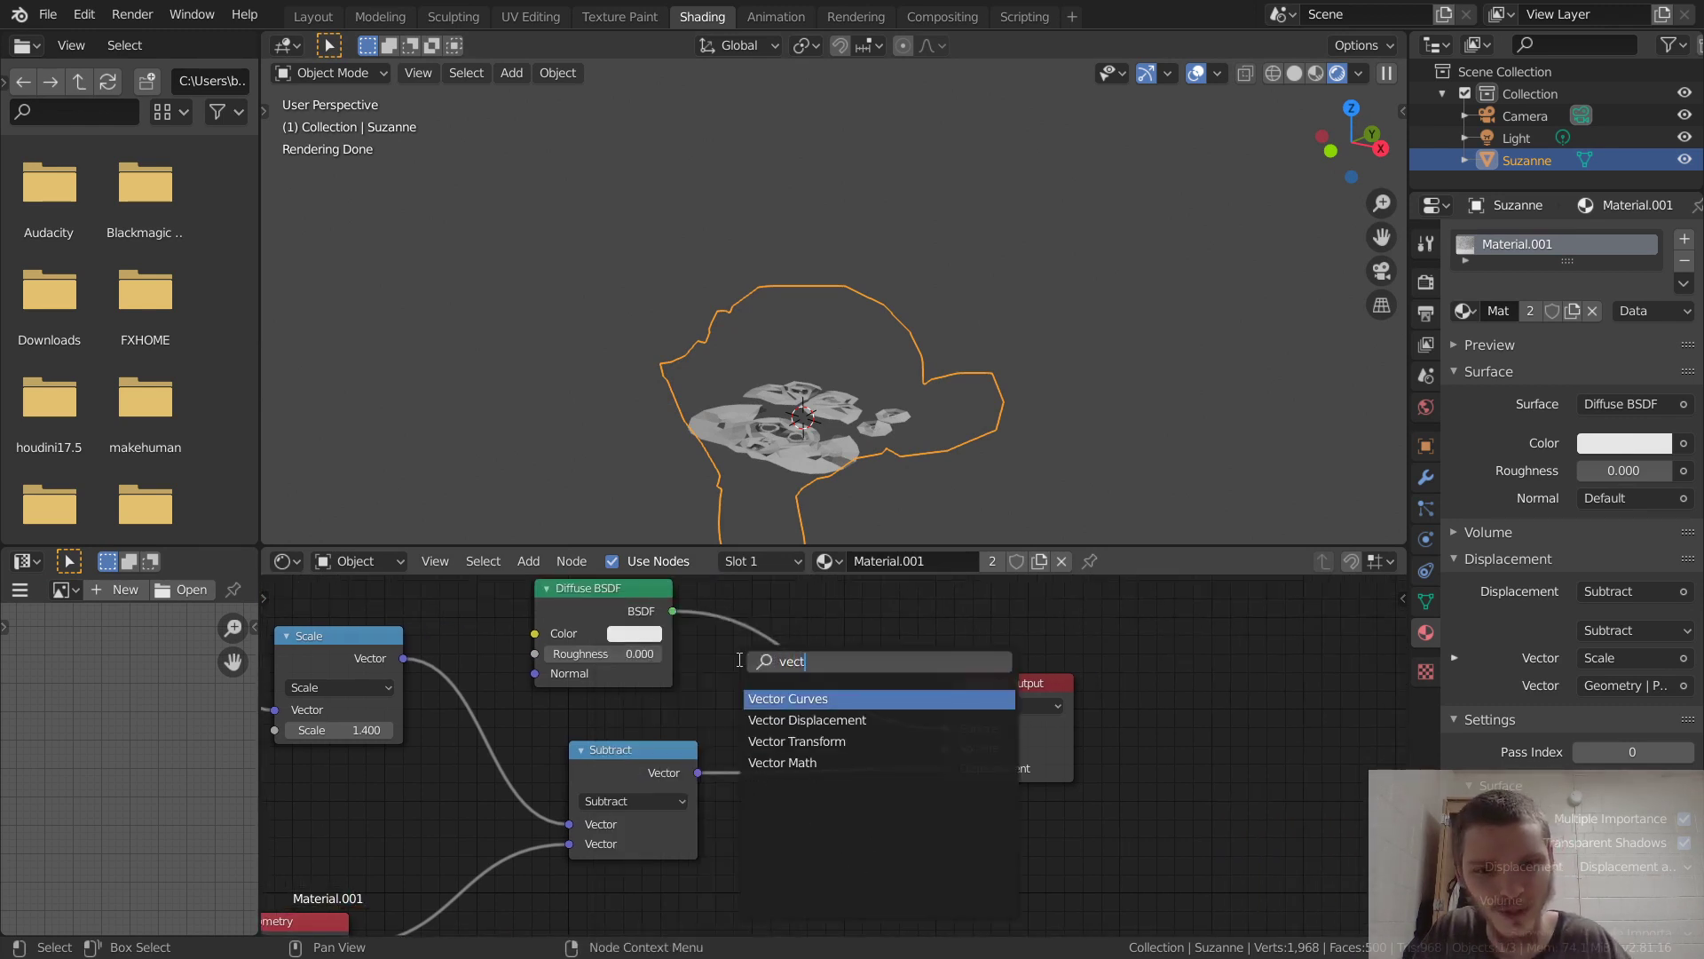
pyautogui.write('t')
pyautogui.press('Down')
pyautogui.press('Return')
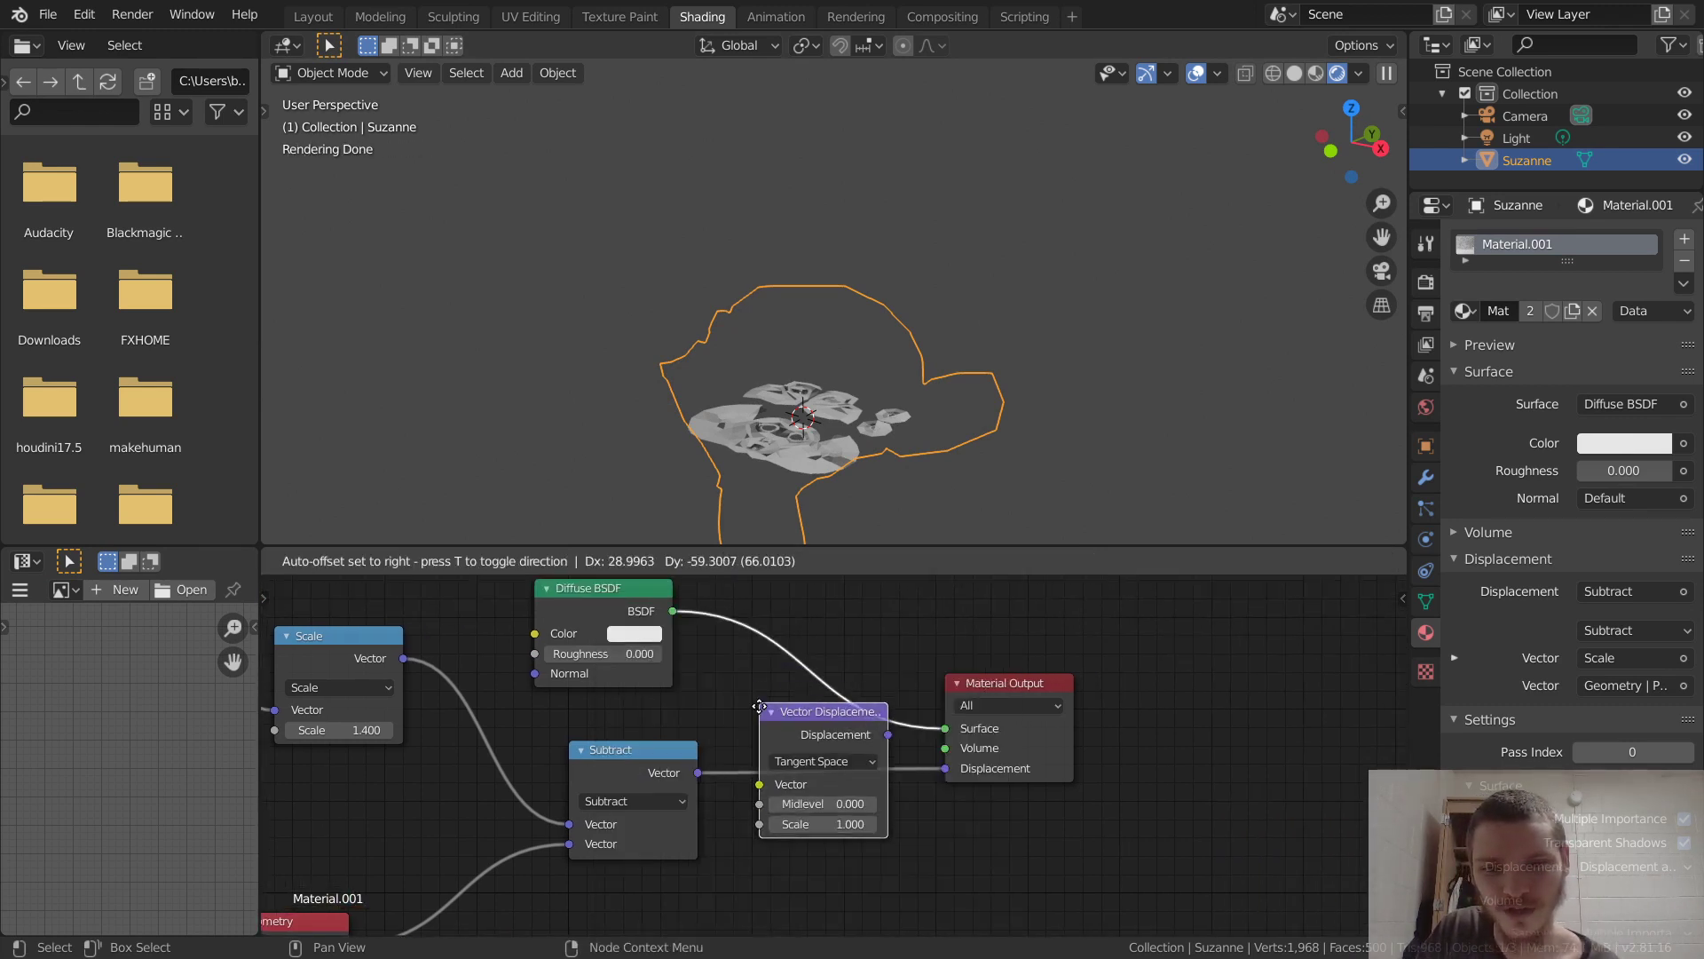
pyautogui.click(769, 721)
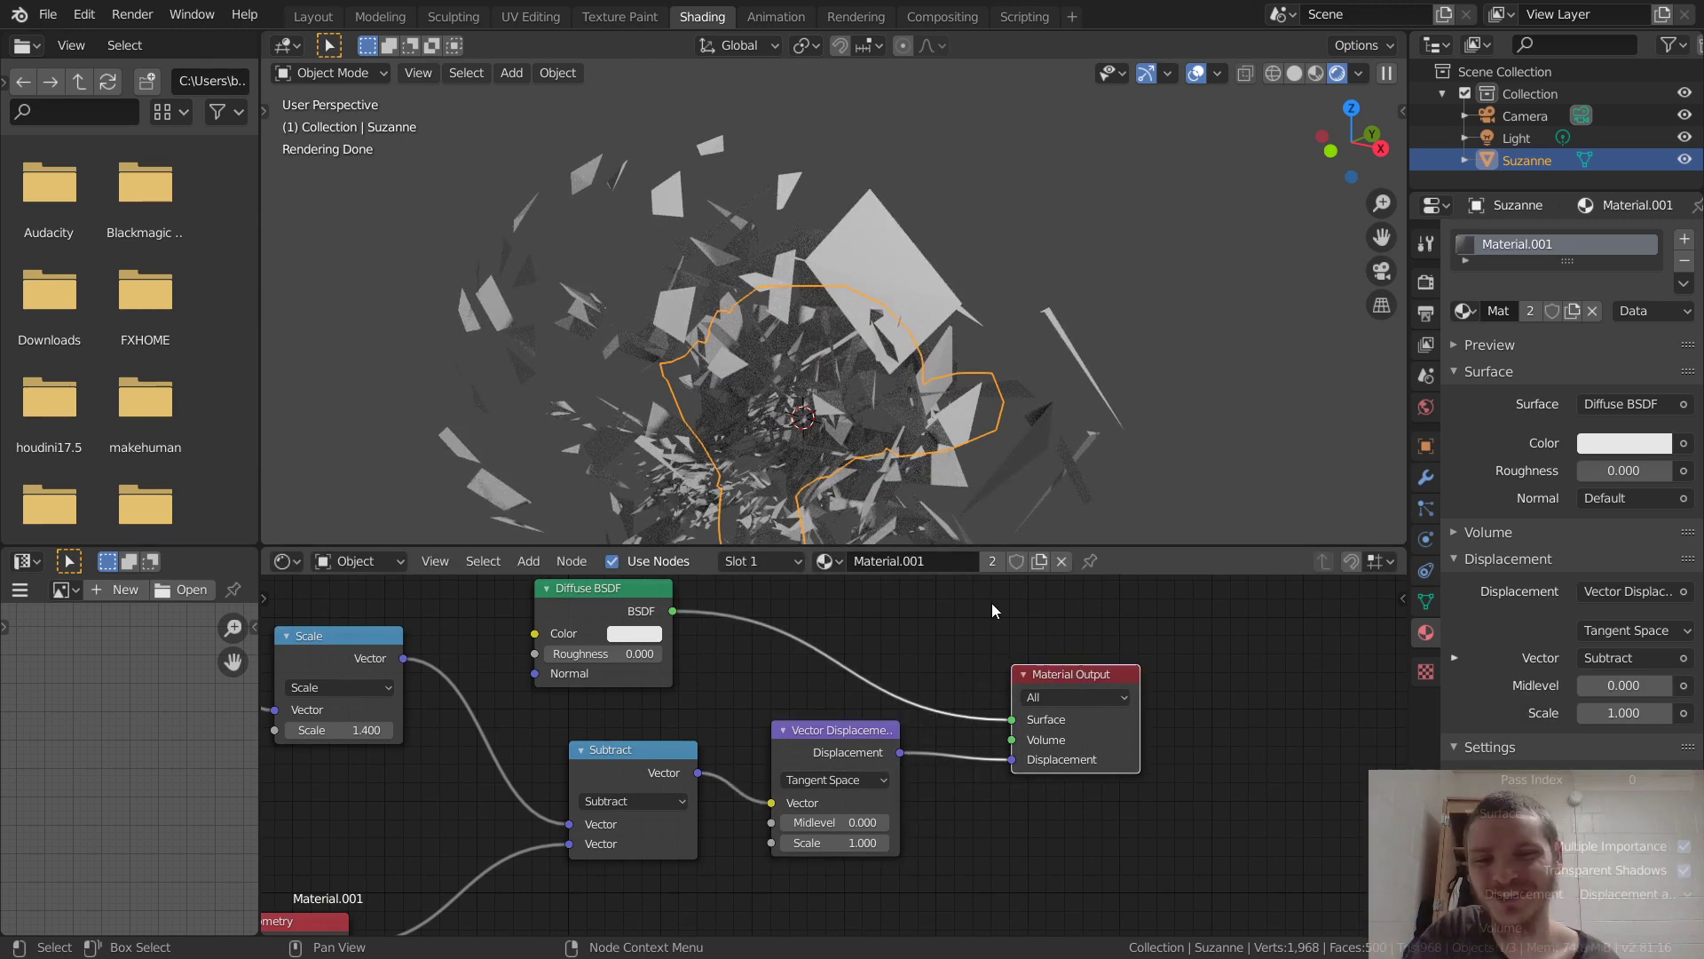
# Inspect the tangent-space displacement from other angles and lower the Vector Displacement node's Scale to 0.
pyautogui.moveTo(799, 405)
pyautogui.mouseDown(button='middle')
pyautogui.moveTo(863, 397)
pyautogui.moveTo(788, 367)
pyautogui.moveTo(739, 410)
pyautogui.mouseUp(button='middle')
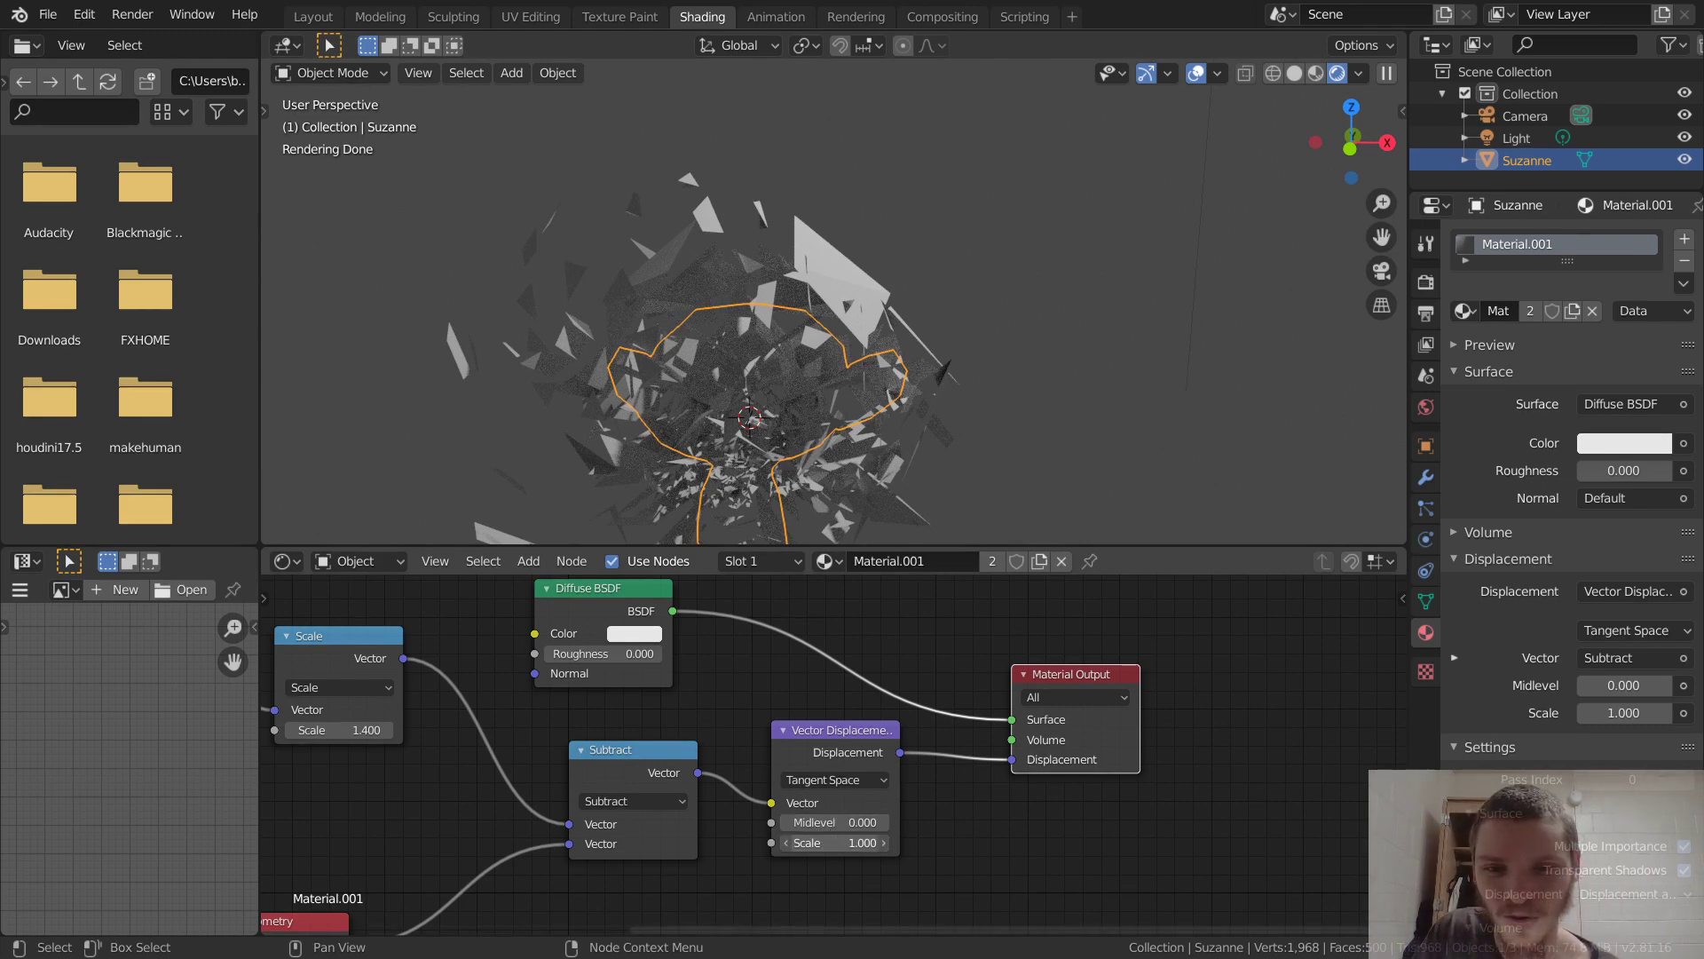
pyautogui.moveTo(834, 842); pyautogui.dragTo(750, 842)
pyautogui.moveTo(753, 427); pyautogui.dragTo(626, 370, button='middle')
pyautogui.moveTo(831, 842); pyautogui.dragTo(902, 792)
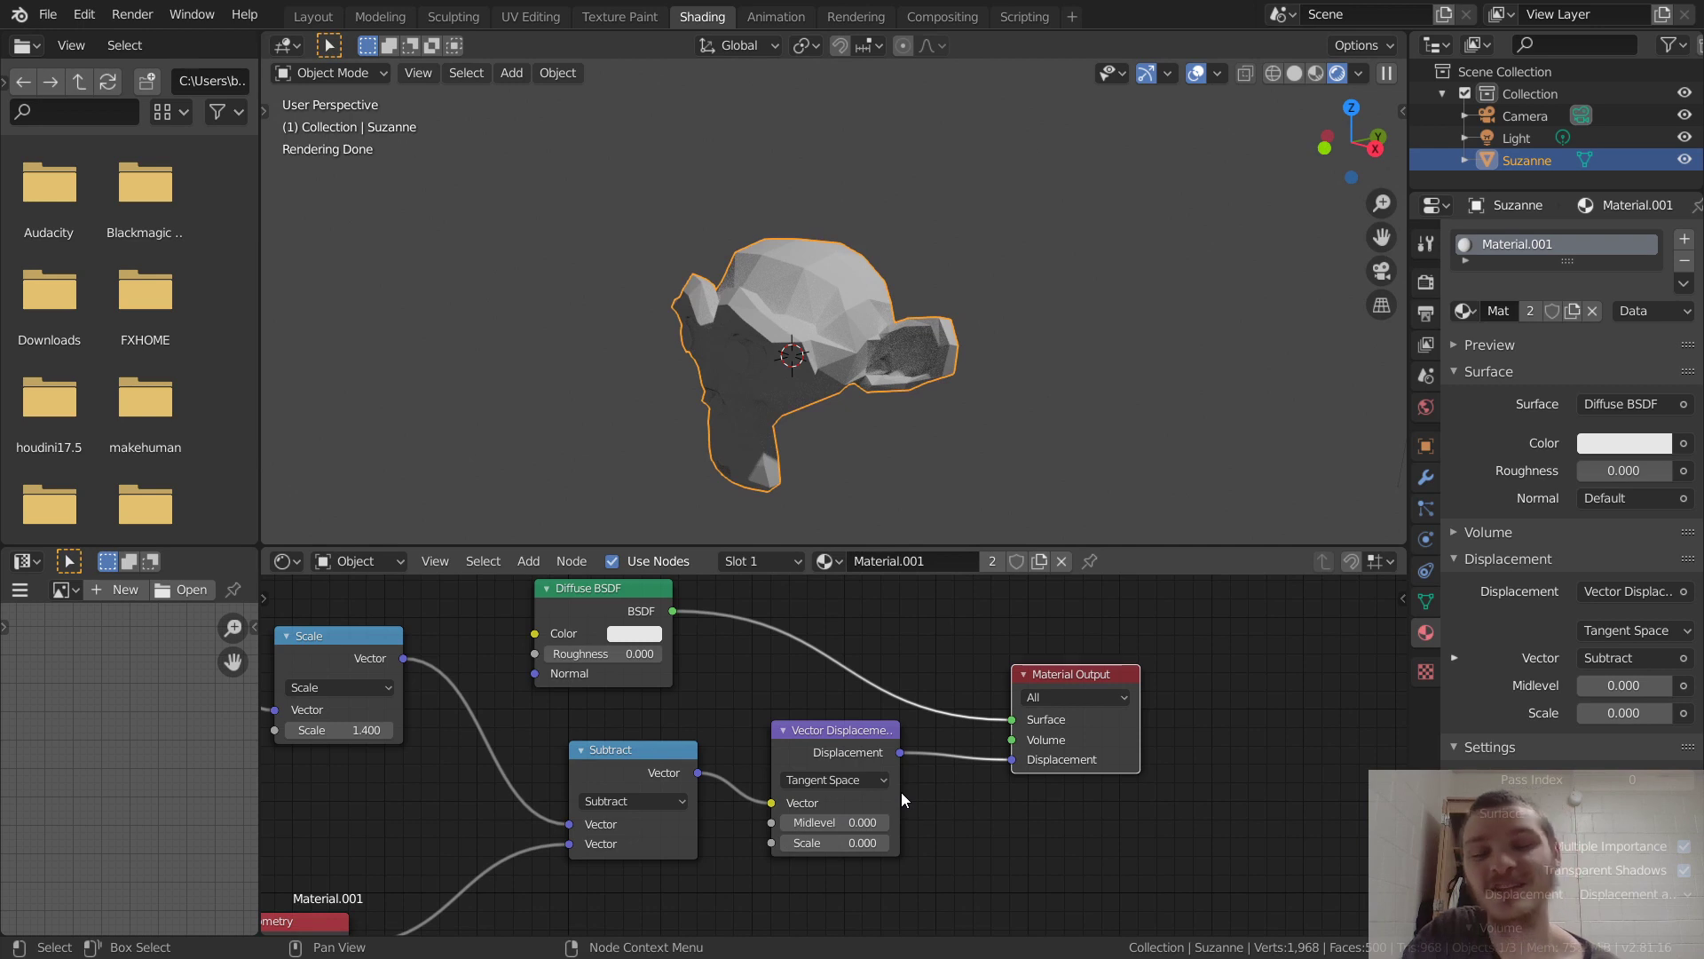
# Switch the Vector Displacement node to World Space, set its Scale to 1, and inspect the flattened monkey.
pyautogui.click(838, 779)
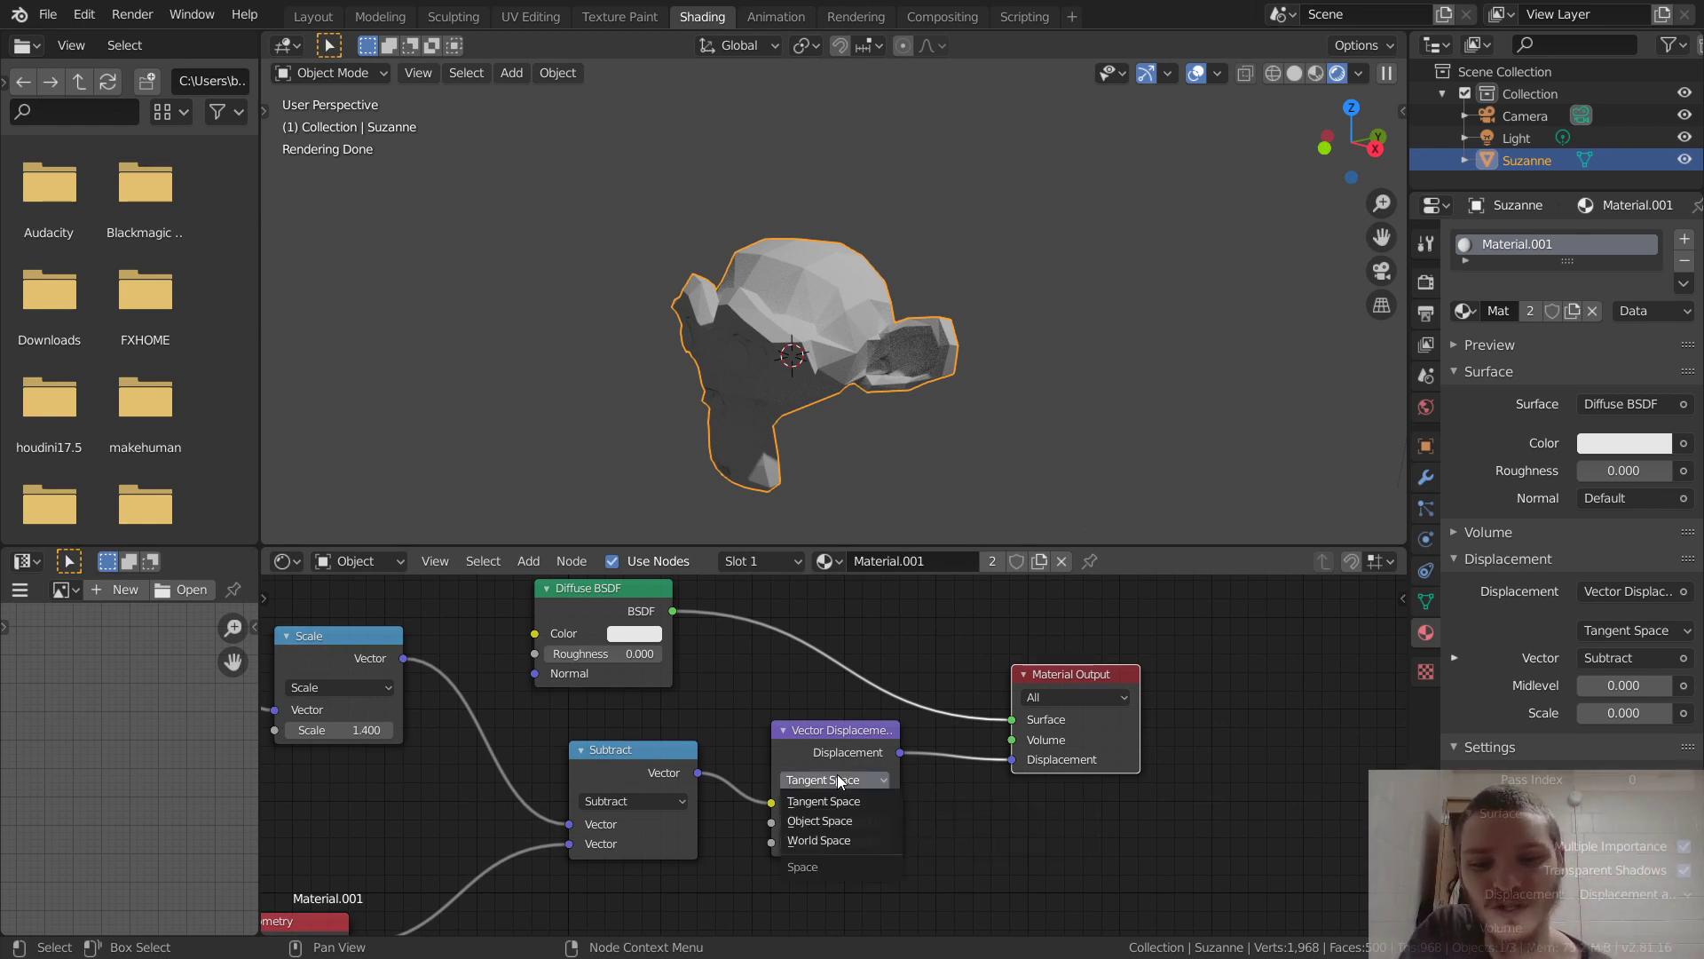
pyautogui.click(838, 840)
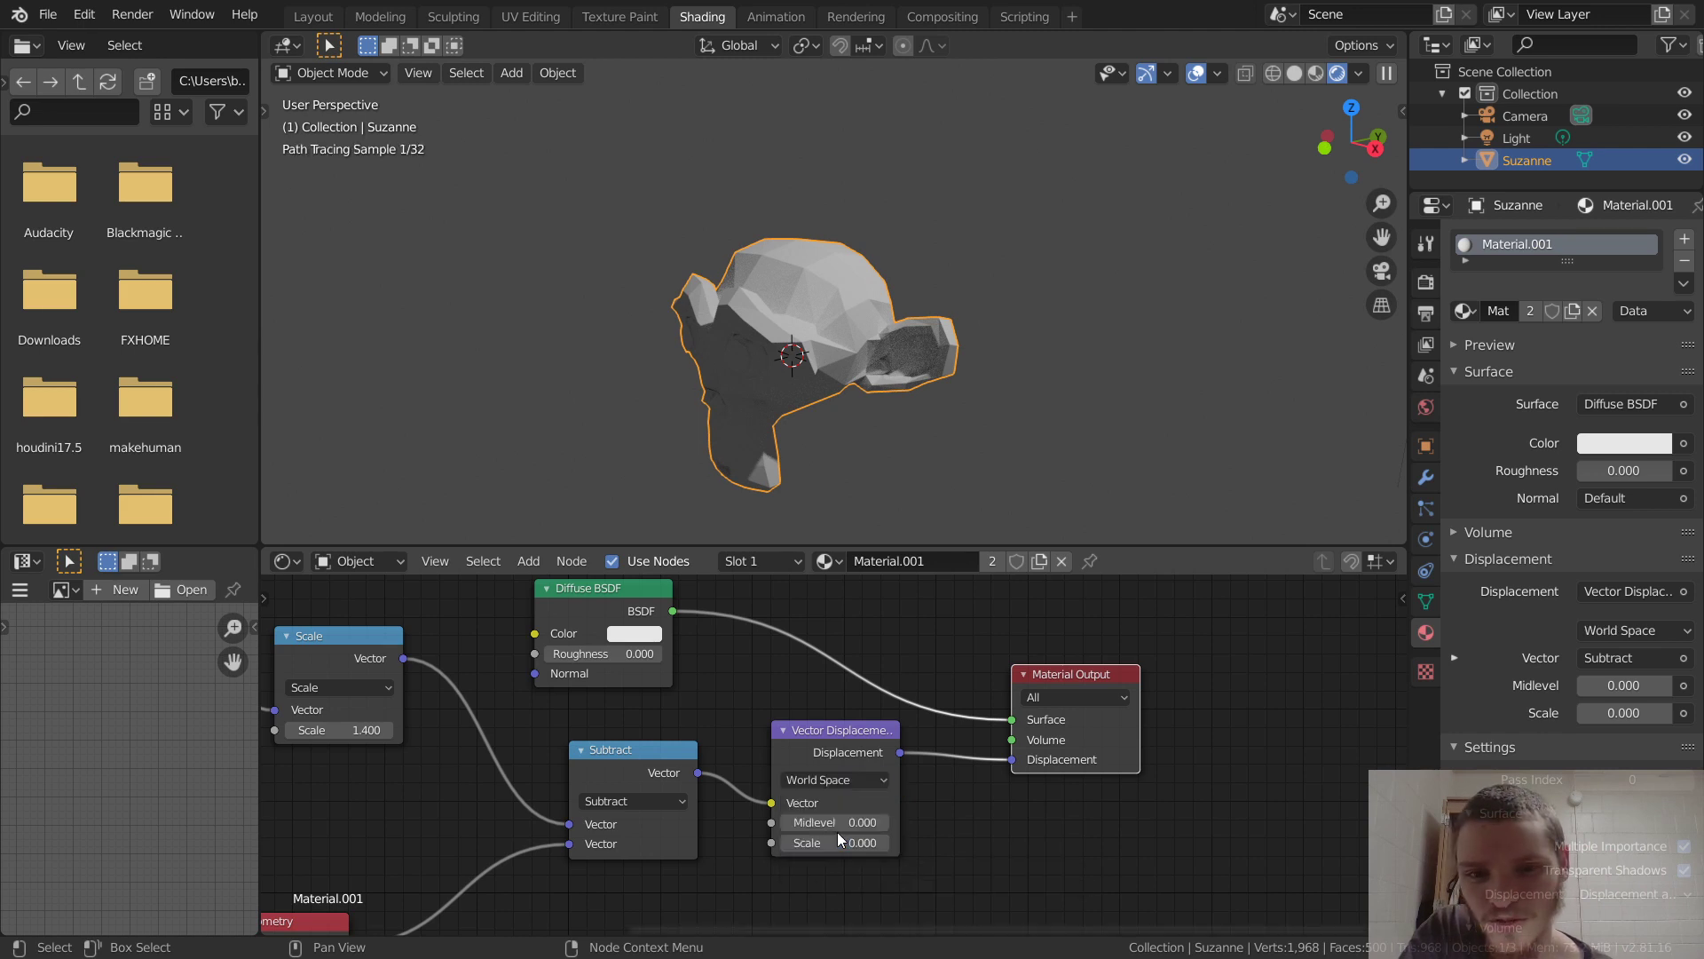
pyautogui.click(840, 783)
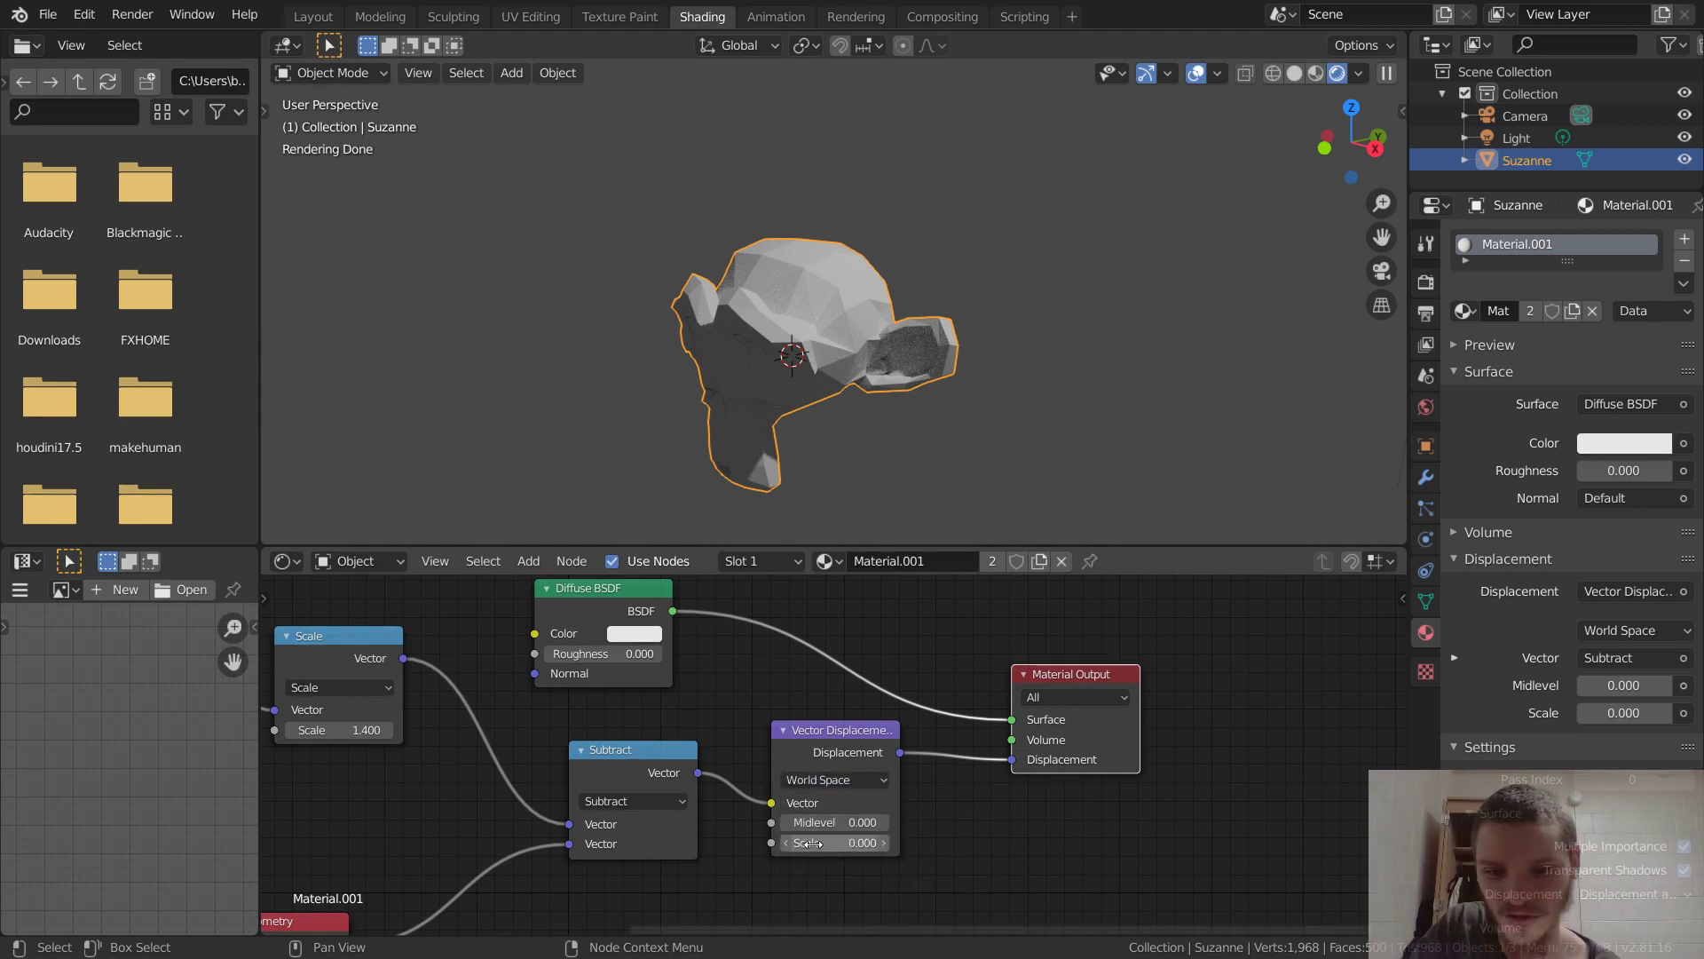
pyautogui.moveTo(835, 842)
pyautogui.mouseDown()
pyautogui.moveTo(881, 843)
pyautogui.moveTo(866, 843)
pyautogui.mouseUp()
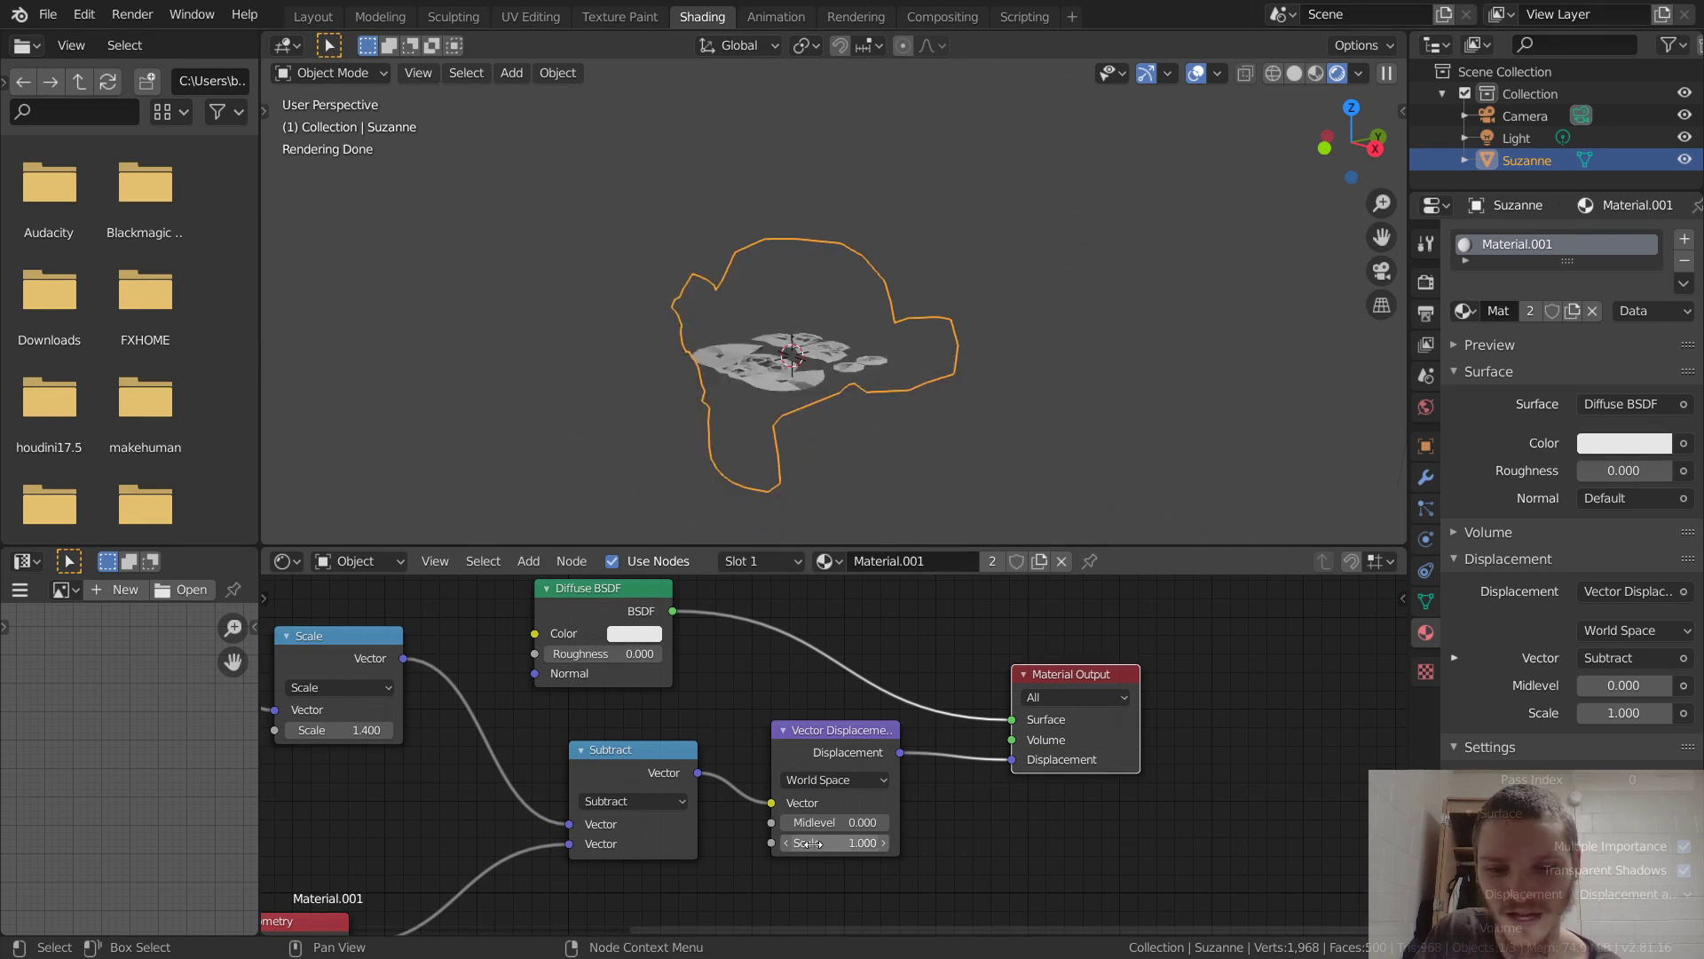
pyautogui.scroll(4, 792, 377)
pyautogui.moveTo(774, 385); pyautogui.dragTo(762, 417, button='middle')
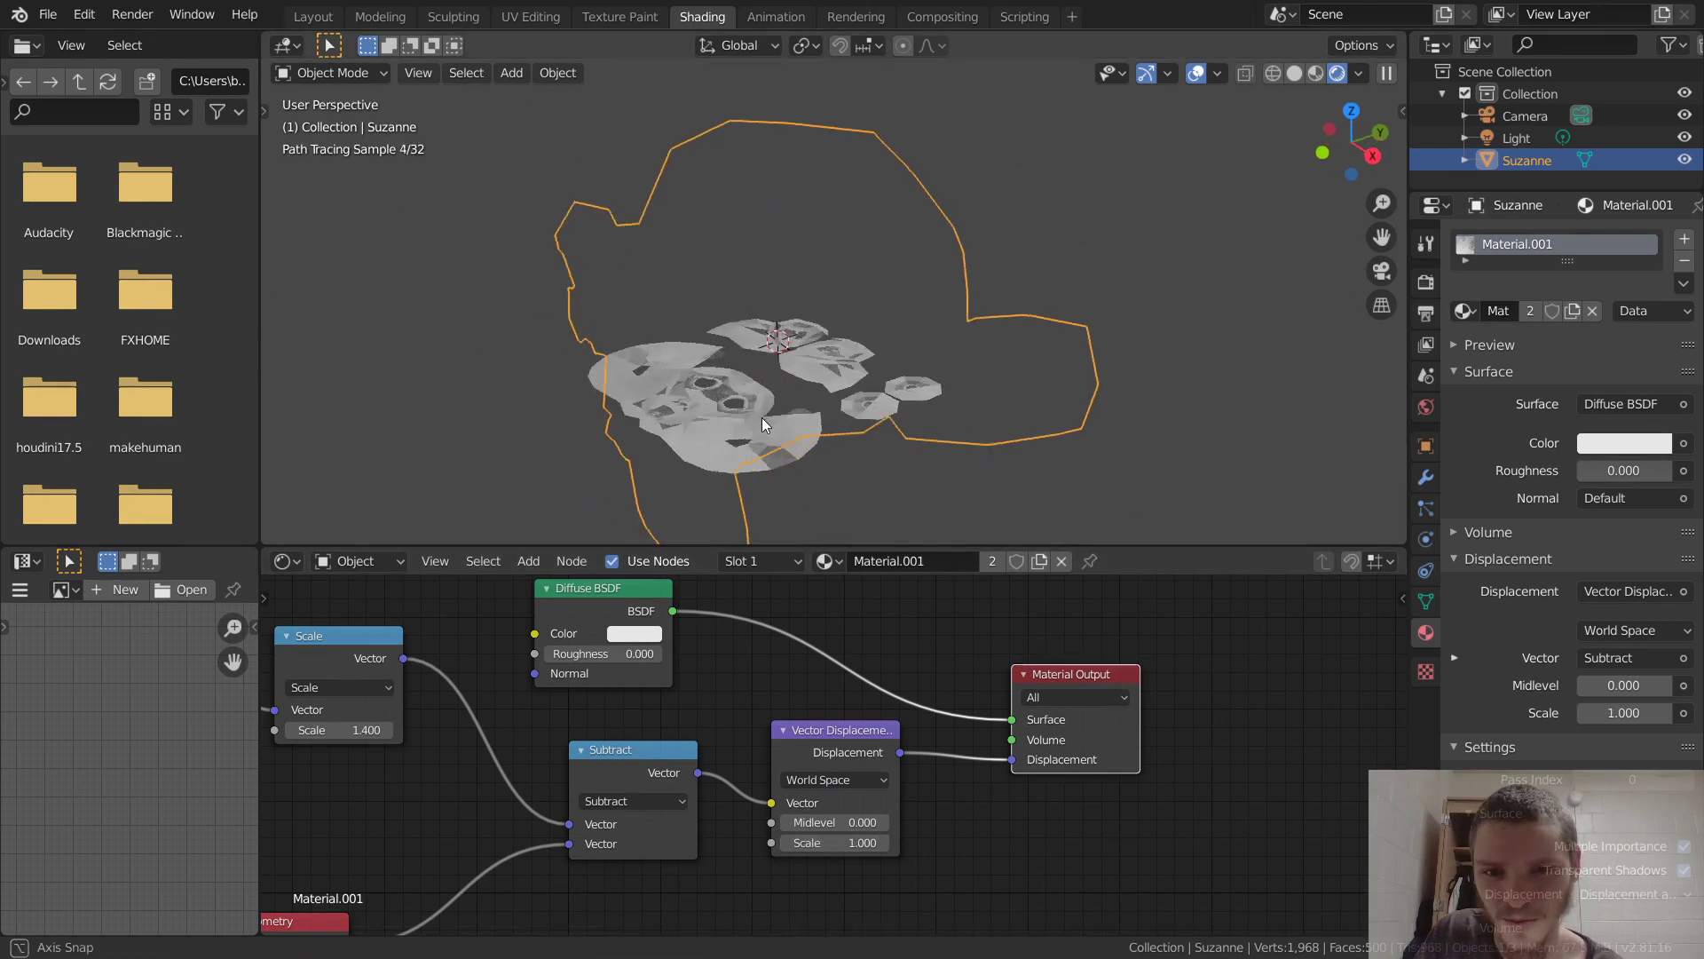
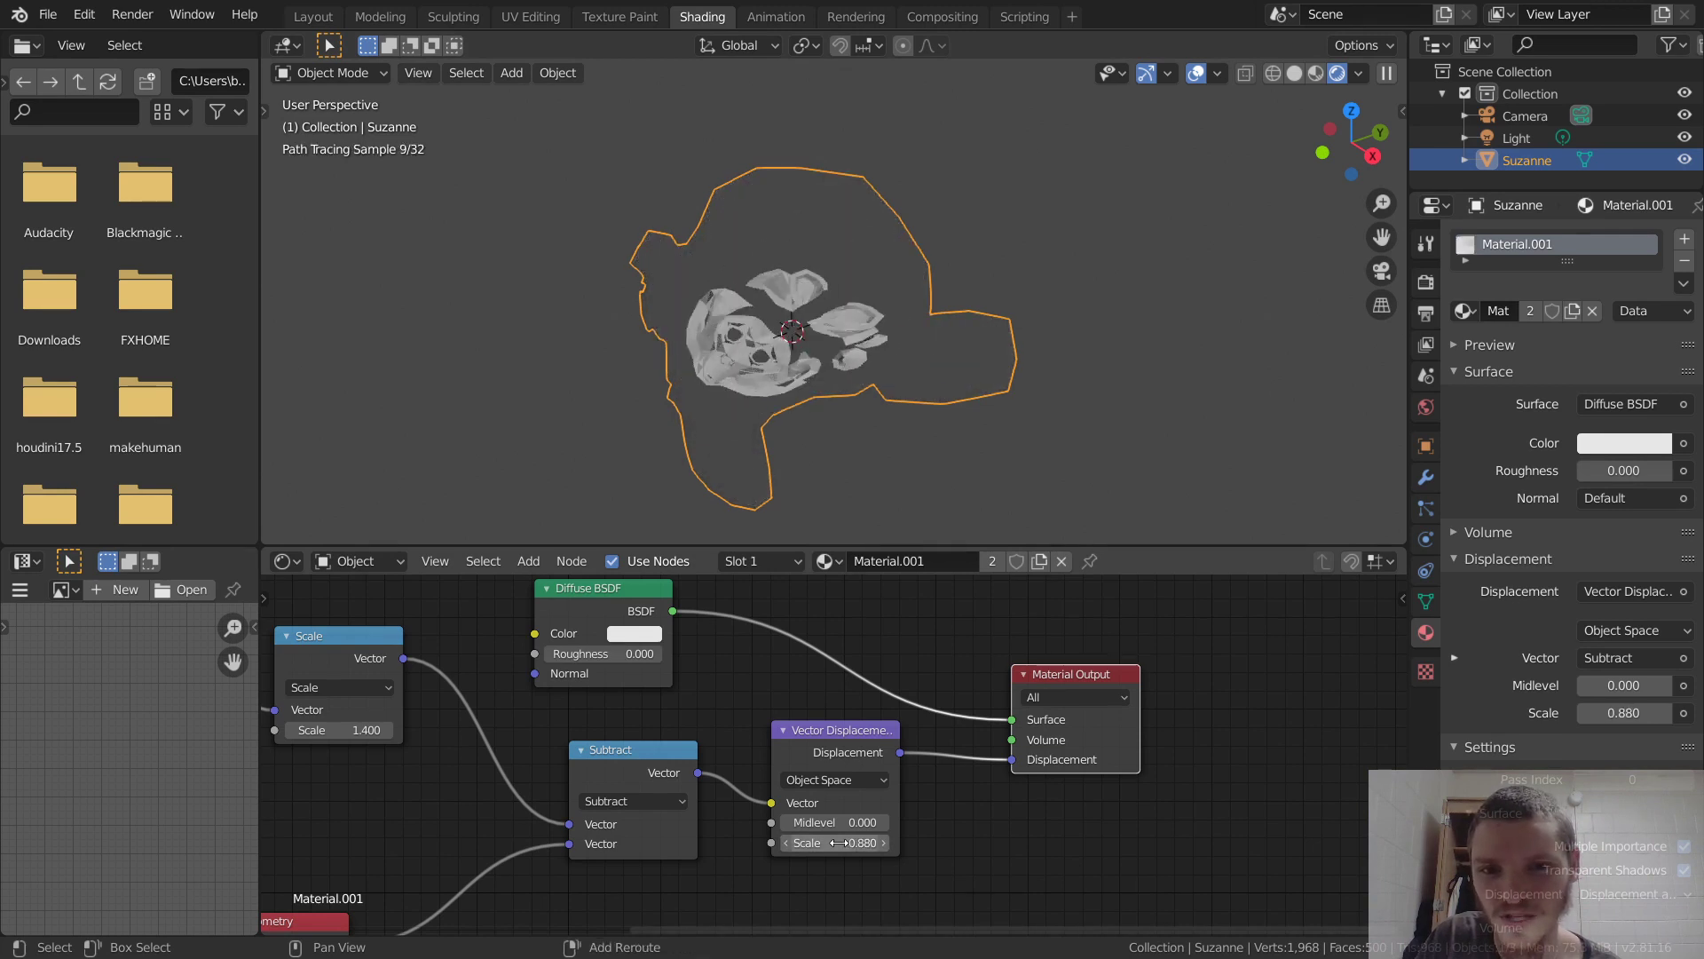
# Set the vector Scale node's Scale to 1.910 to enlarge the flattened UV layout.
pyautogui.moveTo(463, 727); pyautogui.dragTo(826, 759, button='middle')
pyautogui.moveTo(705, 761); pyautogui.dragTo(739, 761)
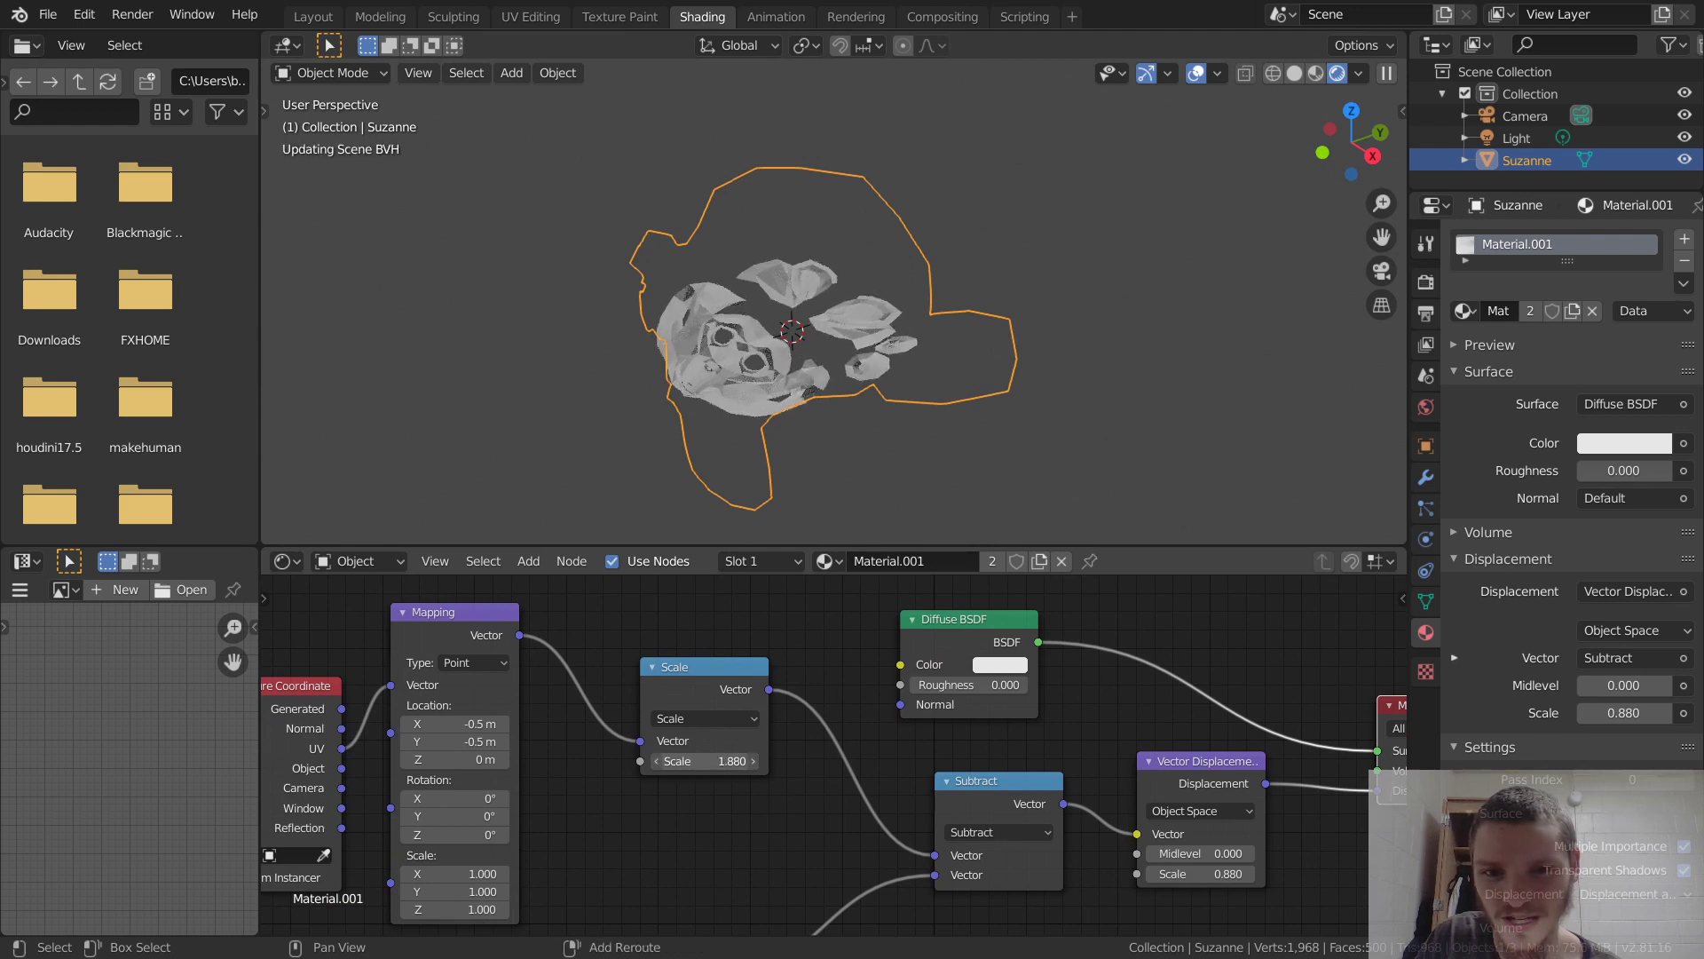
pyautogui.moveTo(873, 704); pyautogui.dragTo(477, 704, button='middle')
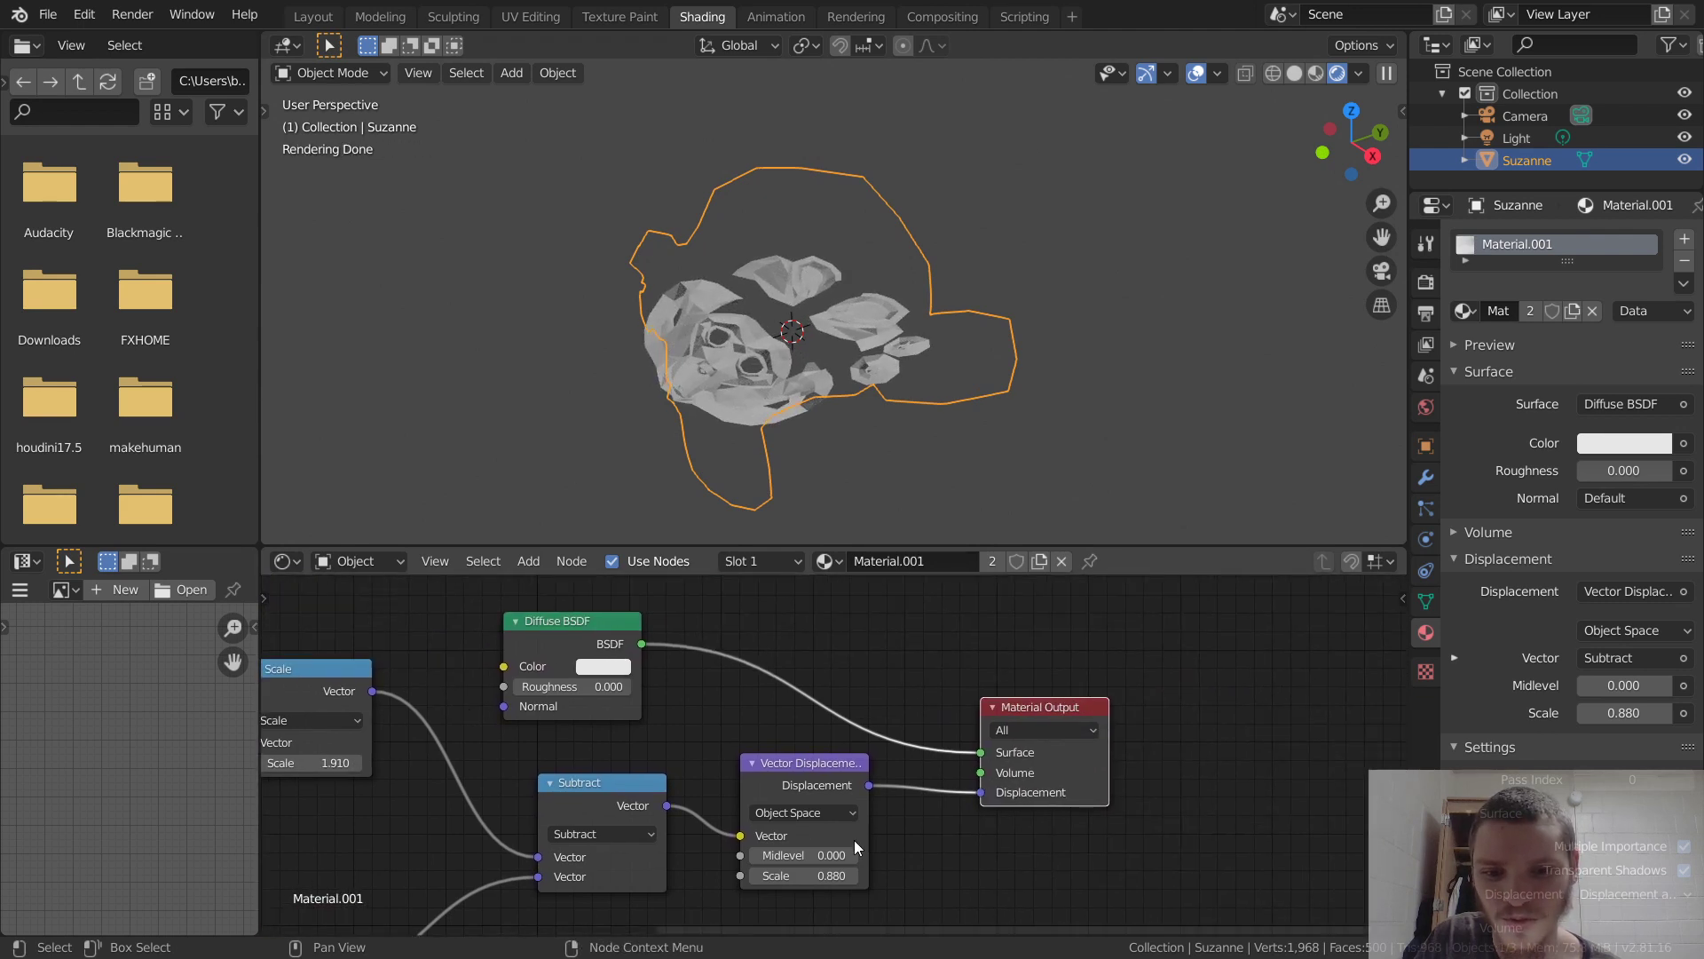
# Move the Diffuse BSDF node clear of the displacement chain and group all nodes from Texture Coordinate and Geometry through Vector Displacement.
pyautogui.scroll(-7, 830, 786)
pyautogui.moveTo(674, 735); pyautogui.dragTo(858, 689, button='middle')
pyautogui.moveTo(858, 653); pyautogui.dragTo(803, 881)
pyautogui.moveTo(645, 744); pyautogui.dragTo(716, 744, button='middle')
pyautogui.scroll(-1, 716, 744)
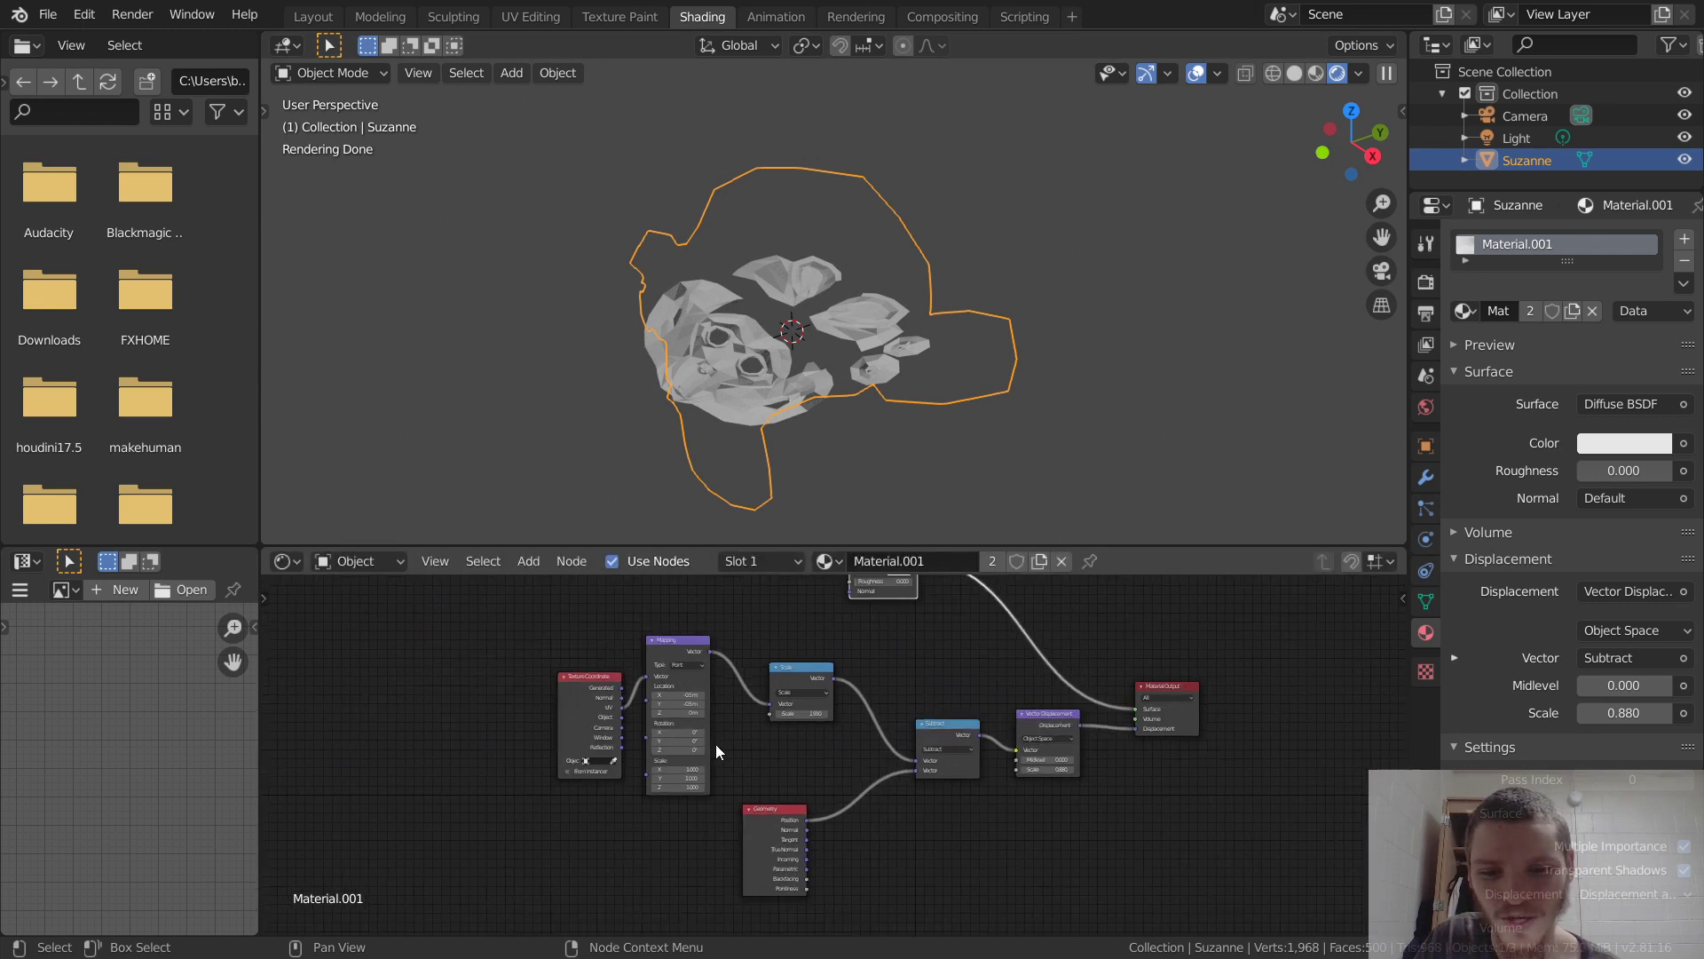
pyautogui.moveTo(435, 883); pyautogui.dragTo(1047, 700)
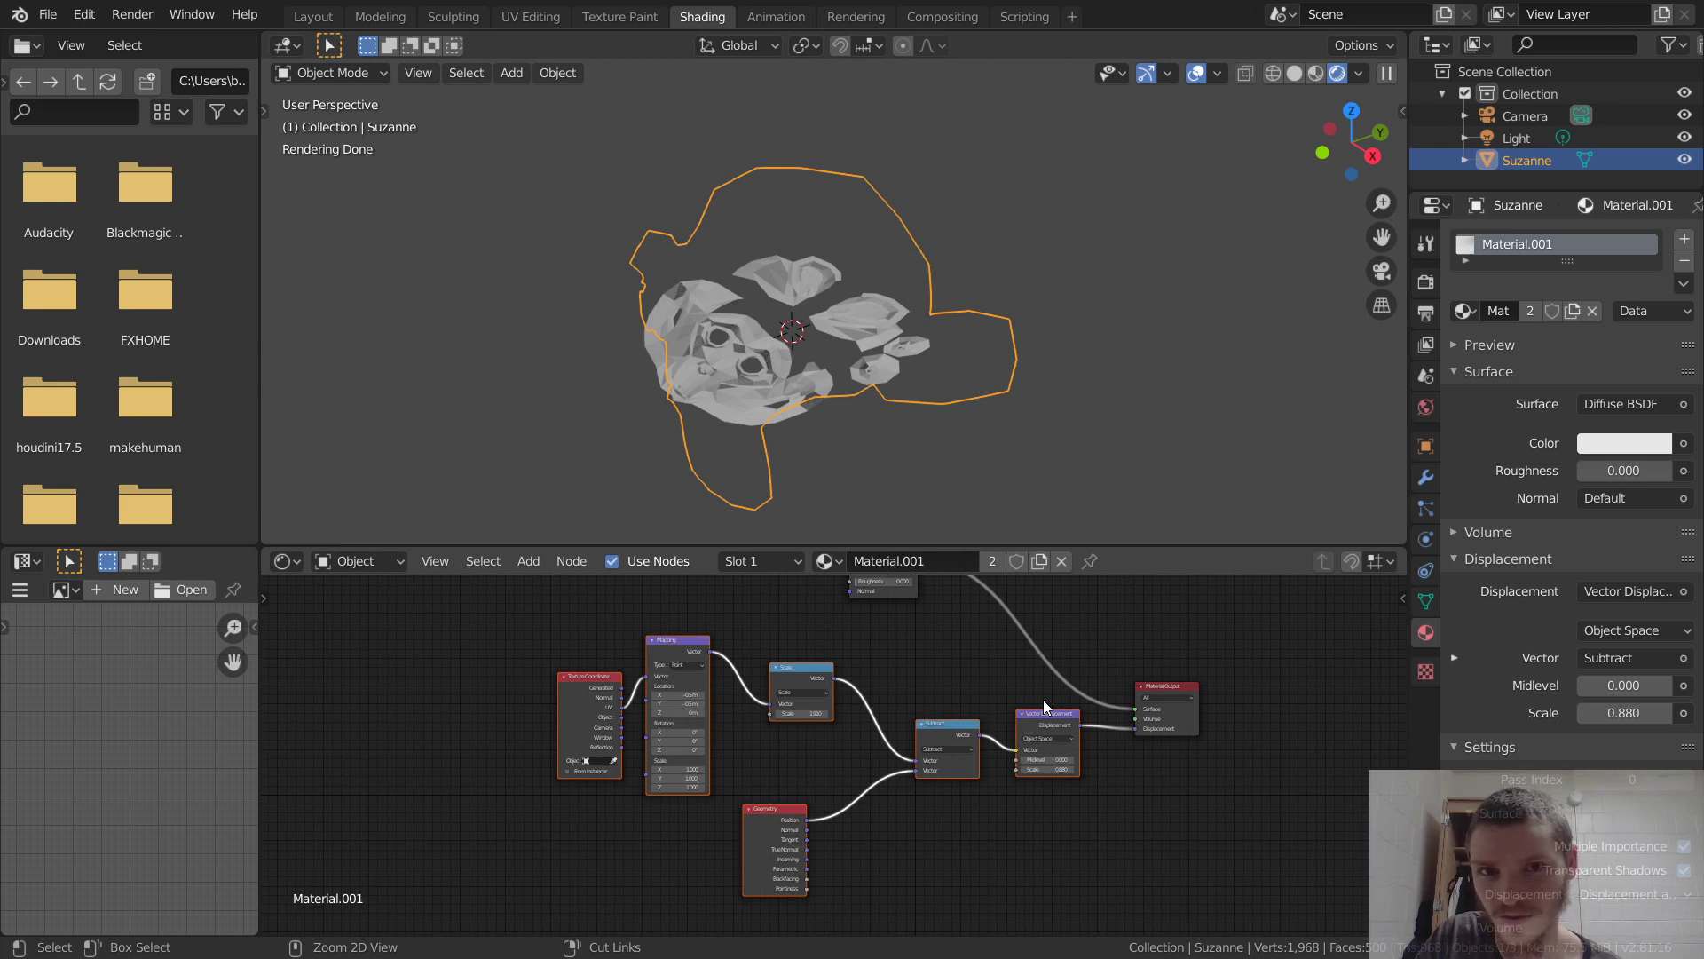
pyautogui.hotkey('ctrl', 'g')
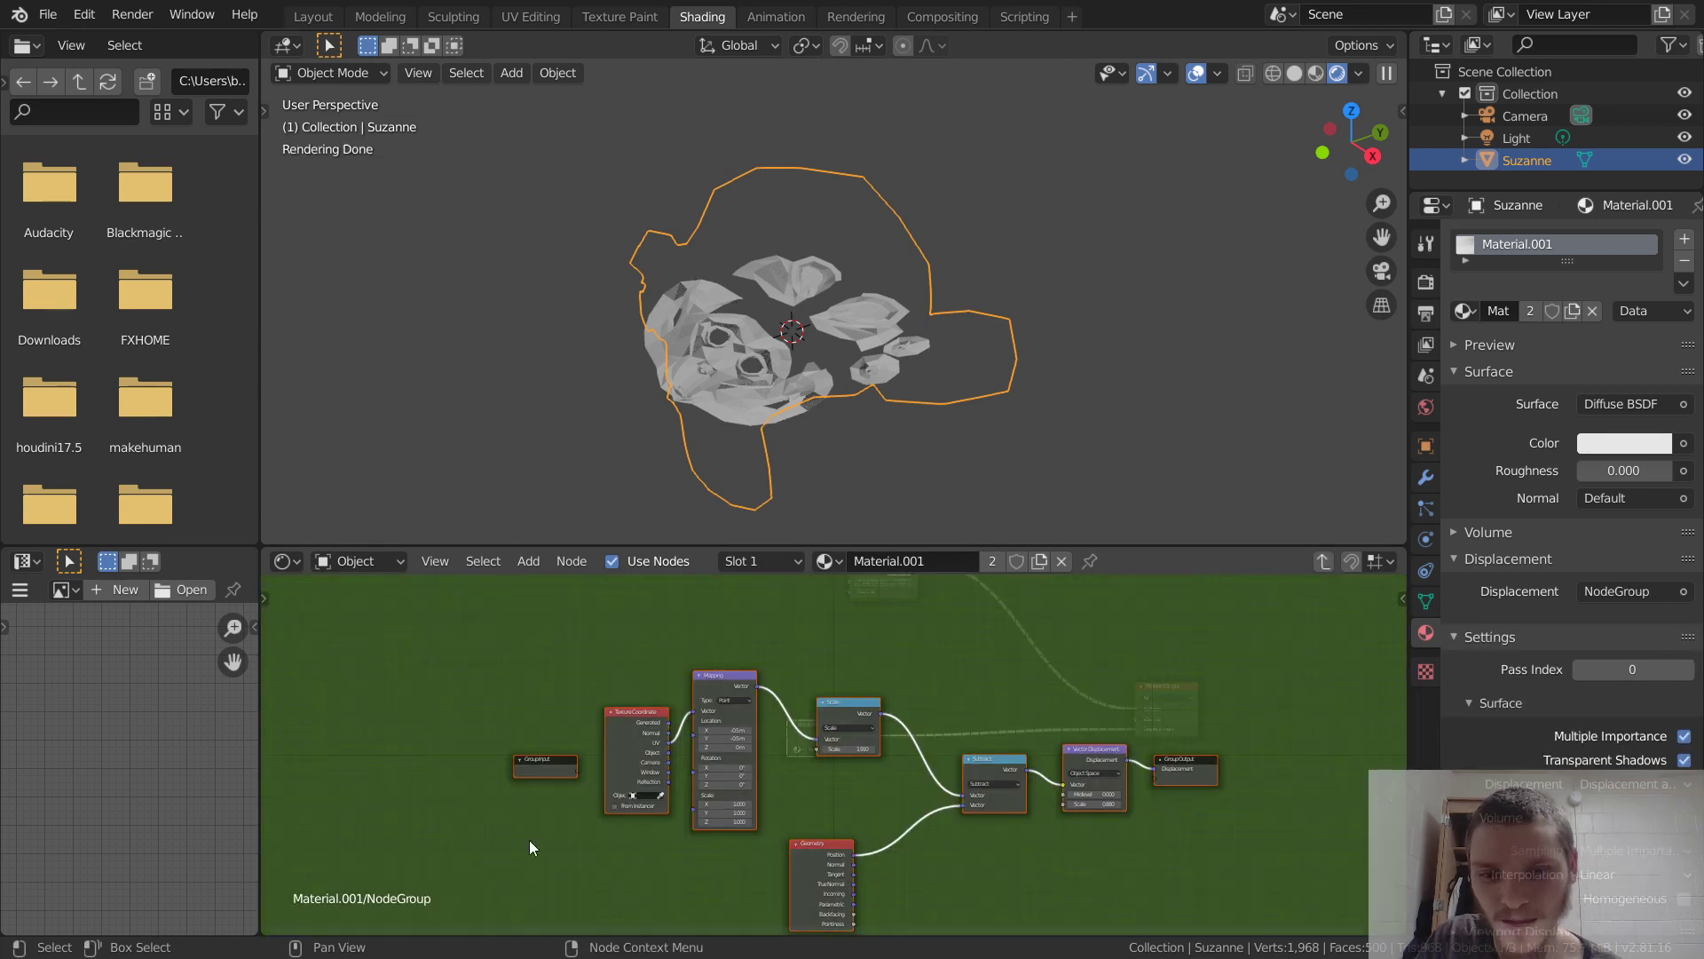
# Maximize the node editor and place the Group Input node below the Mapping node.
pyautogui.hotkey('ctrl', 'space')
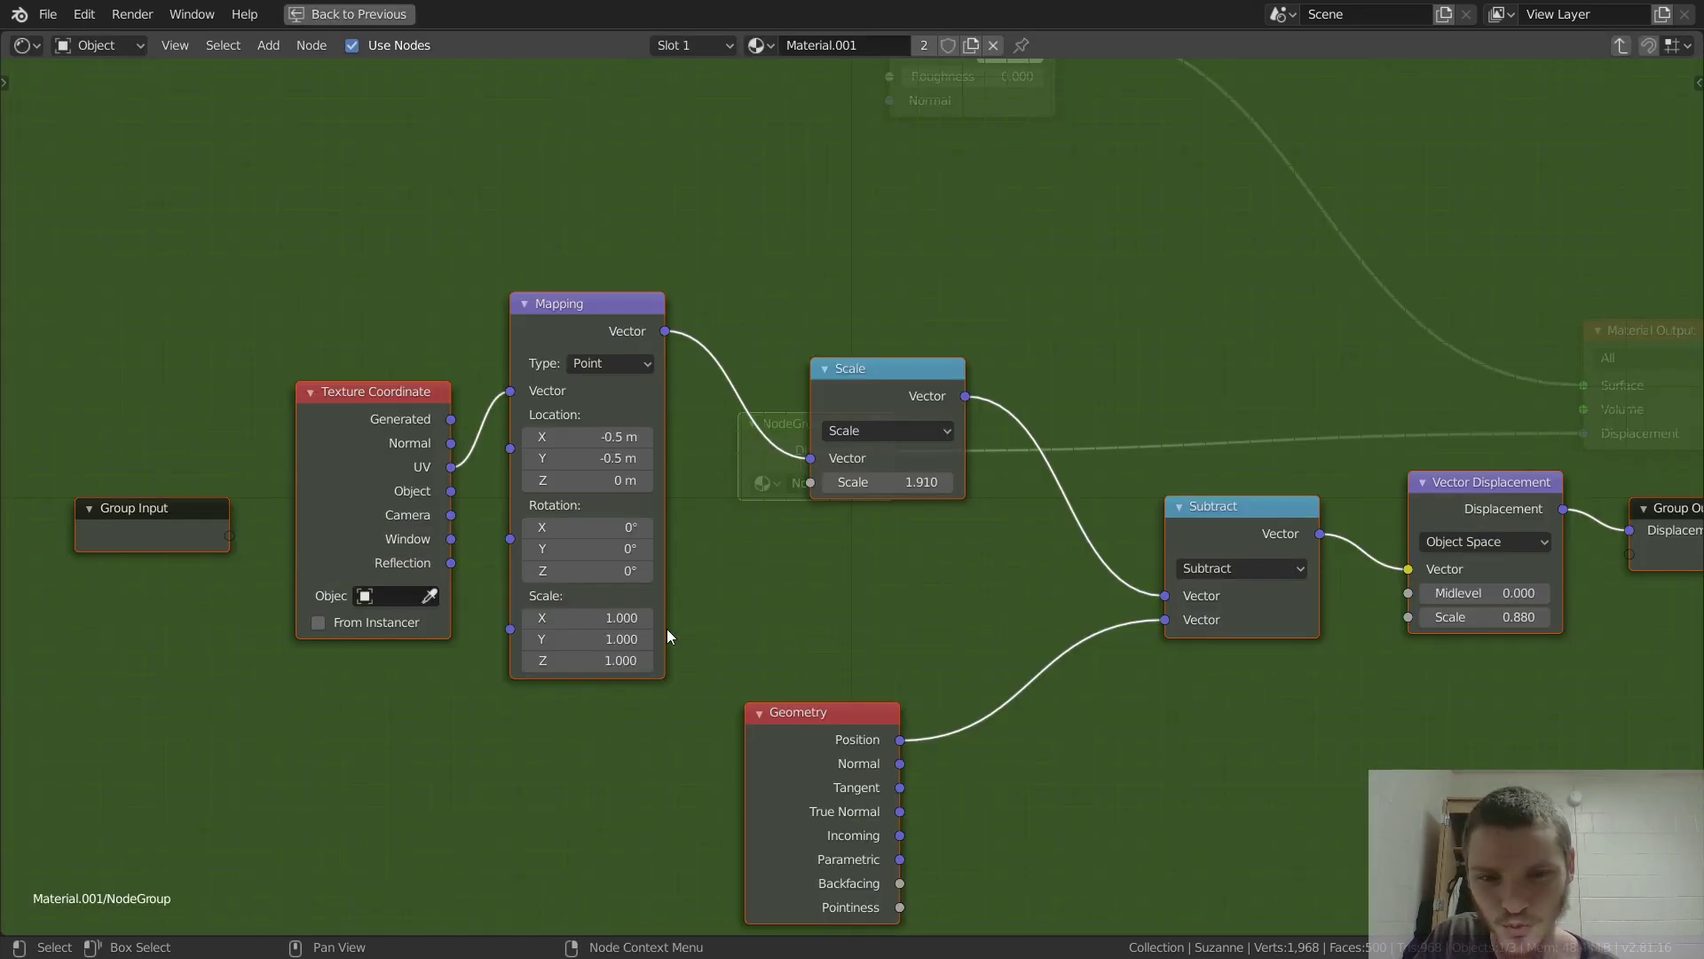
pyautogui.press('Home')
pyautogui.click(399, 657)
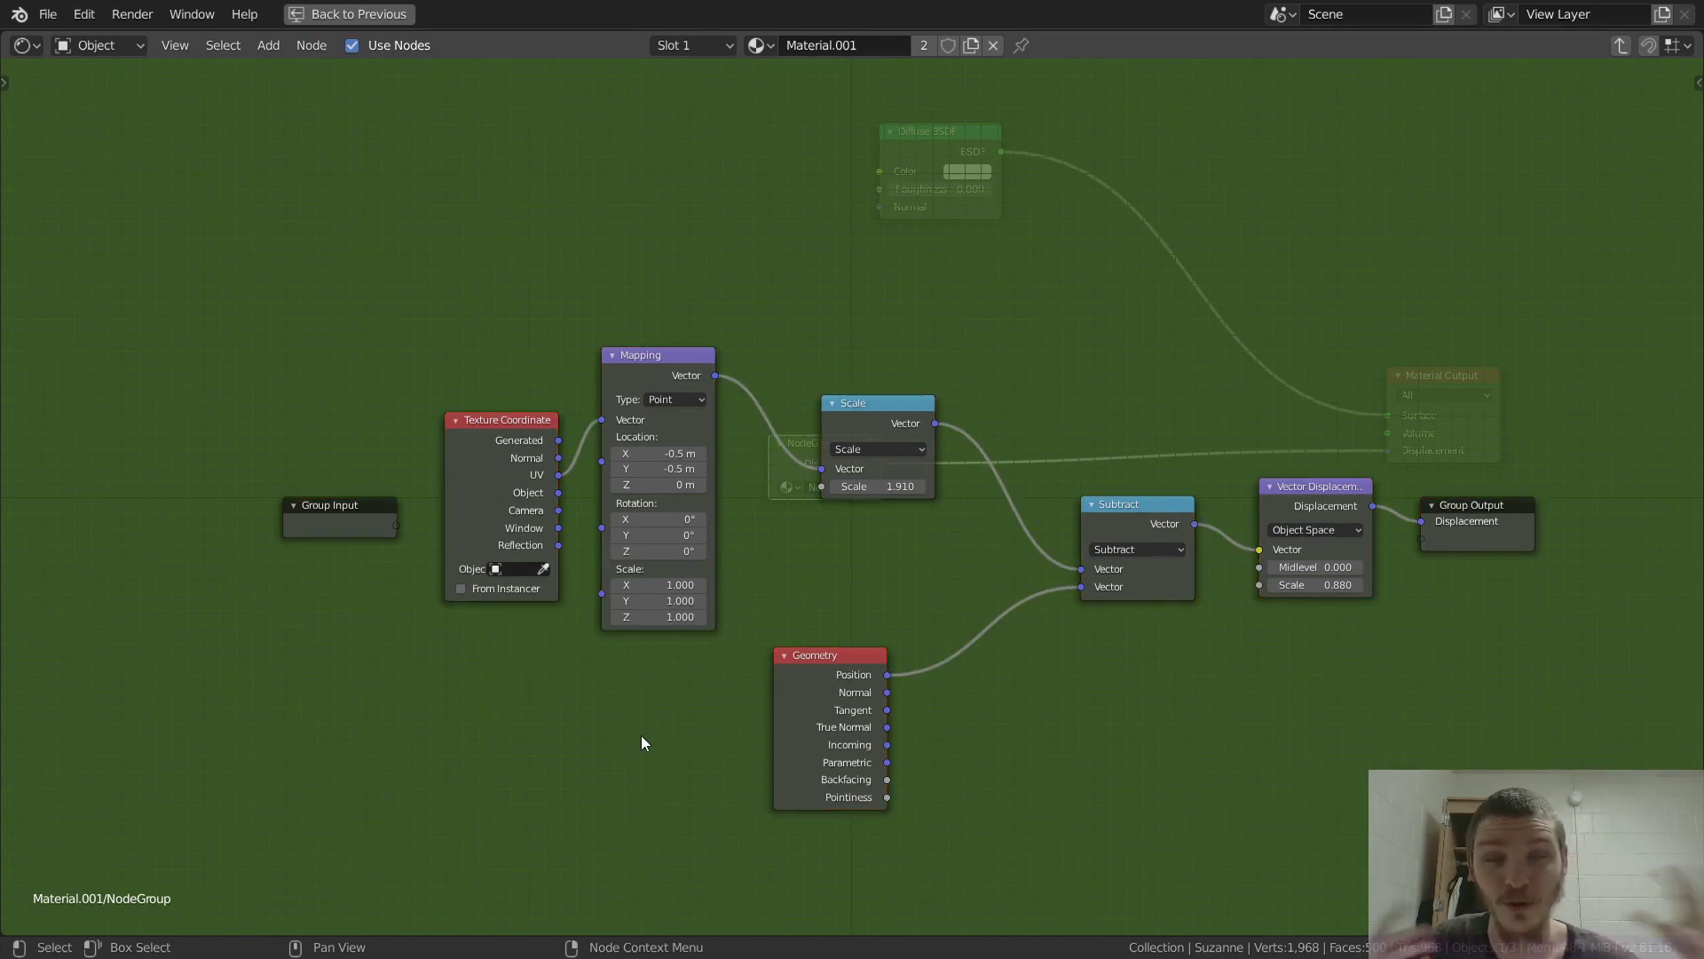
pyautogui.scroll(3, 266, 551)
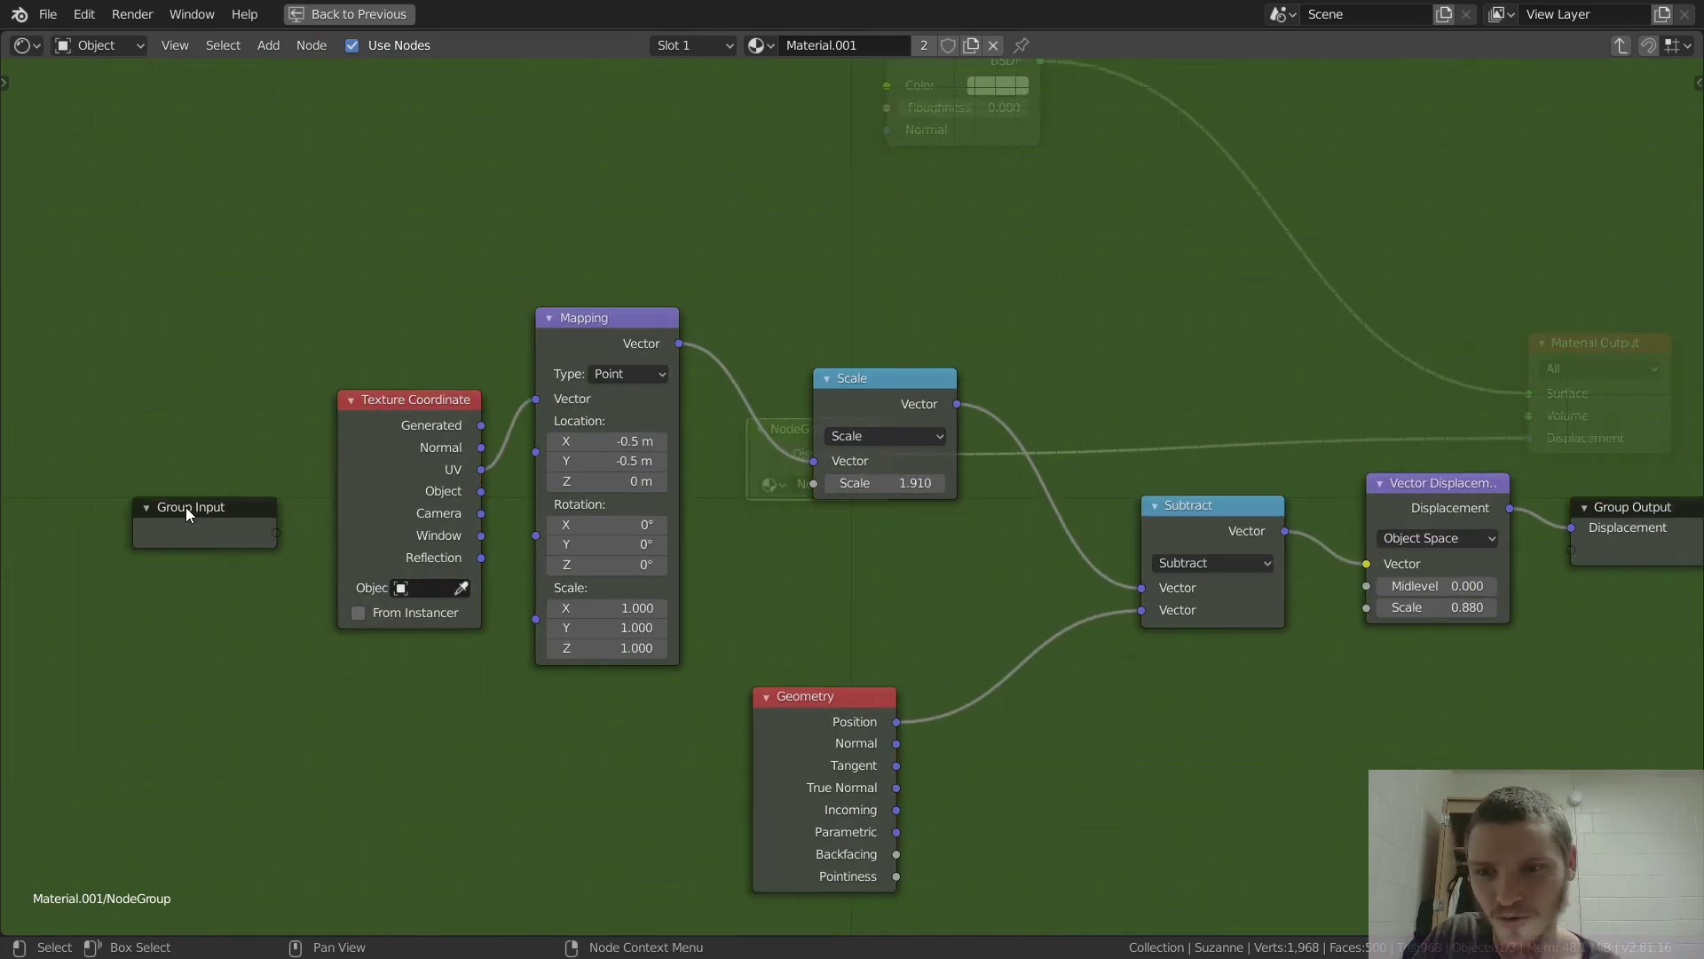
pyautogui.moveTo(184, 507); pyautogui.dragTo(548, 723)
pyautogui.moveTo(620, 711); pyautogui.dragTo(426, 705, button='middle')
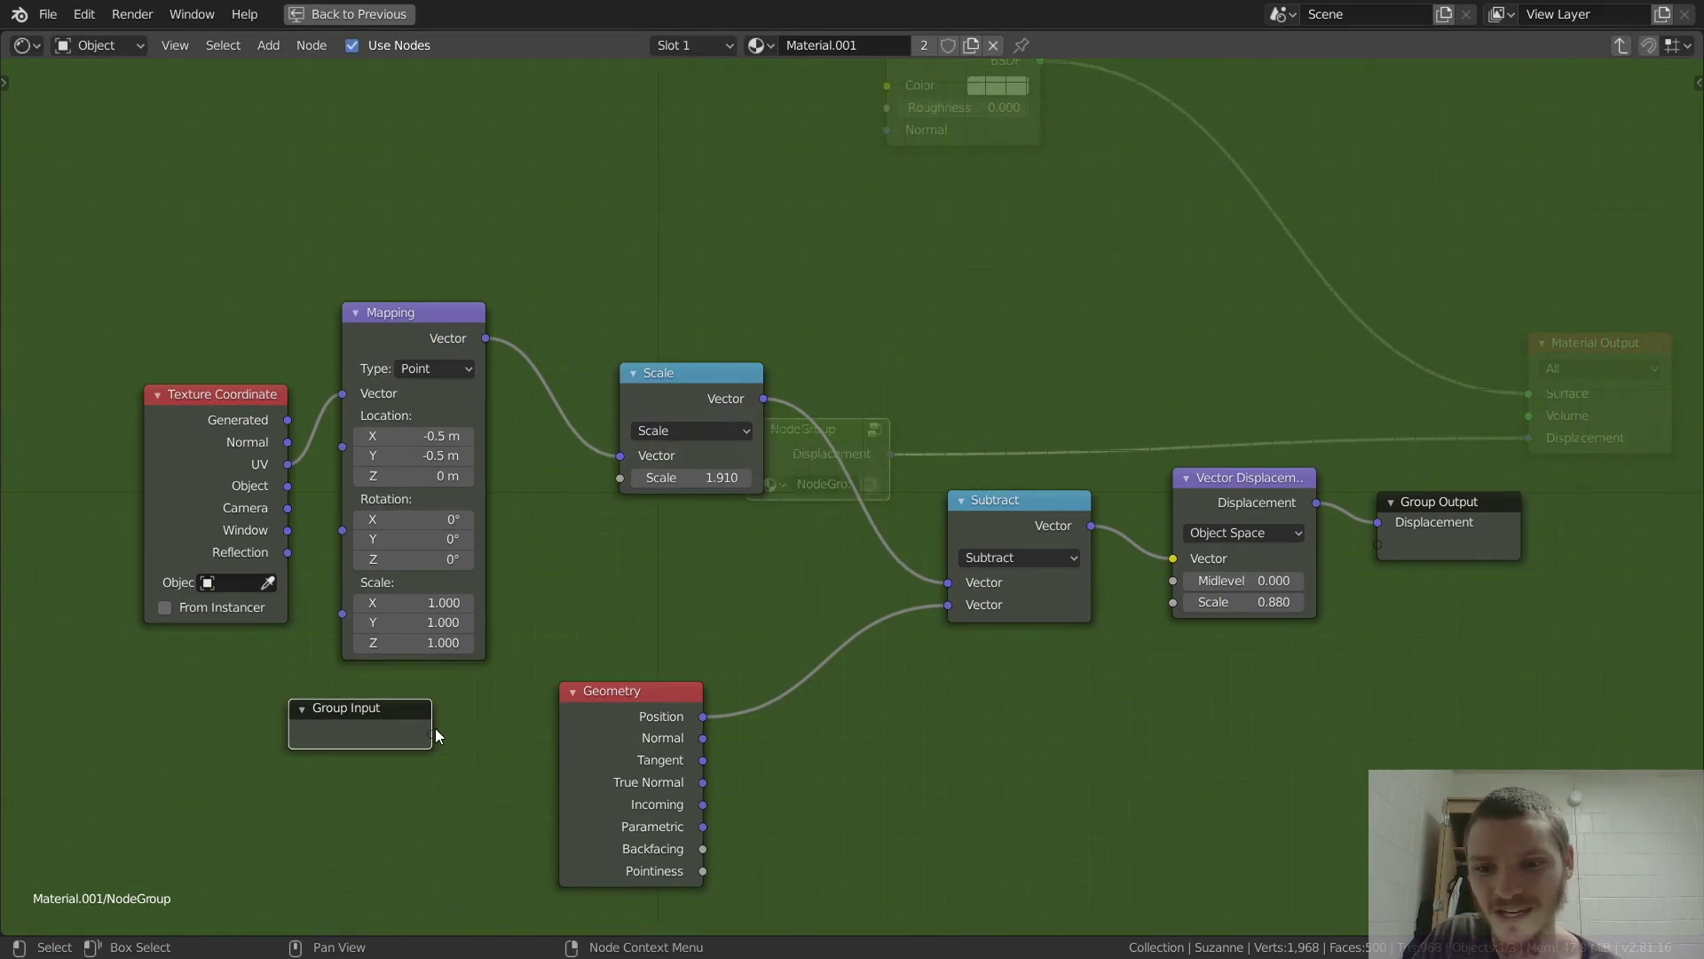
# Expose the Vector Displacement node's Scale and the vector Scale node's Scale as group inputs, and restore the multi-editor layout.
pyautogui.moveTo(431, 733); pyautogui.dragTo(1172, 610)
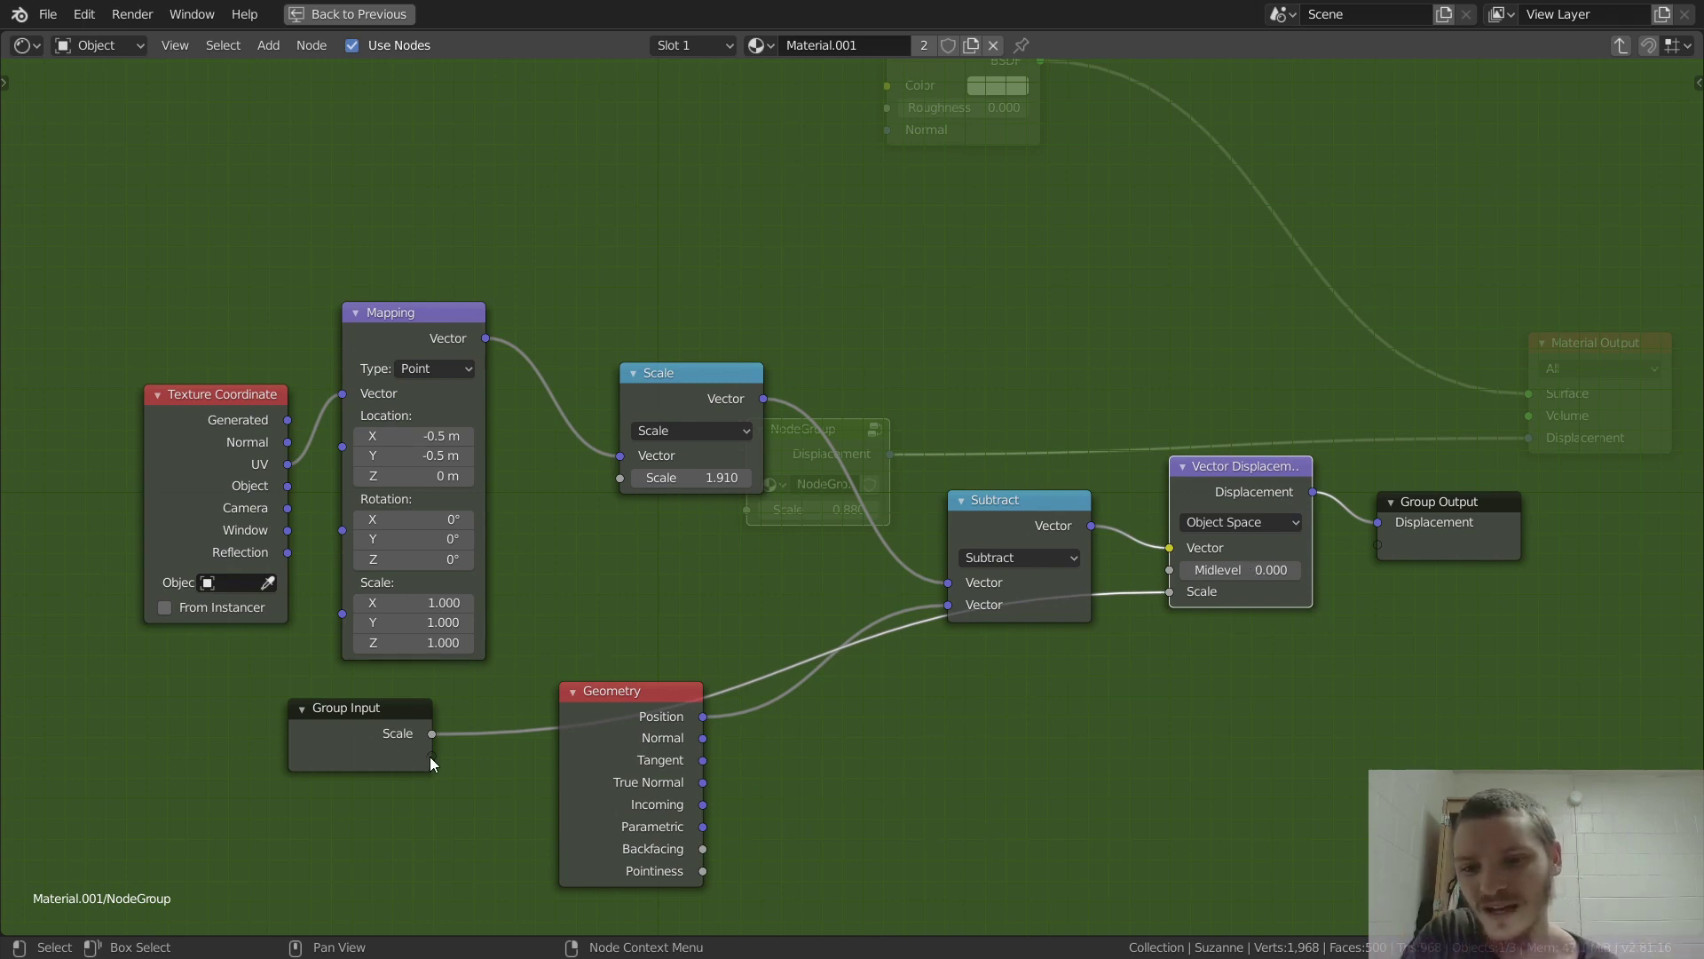
pyautogui.moveTo(430, 756); pyautogui.dragTo(622, 479)
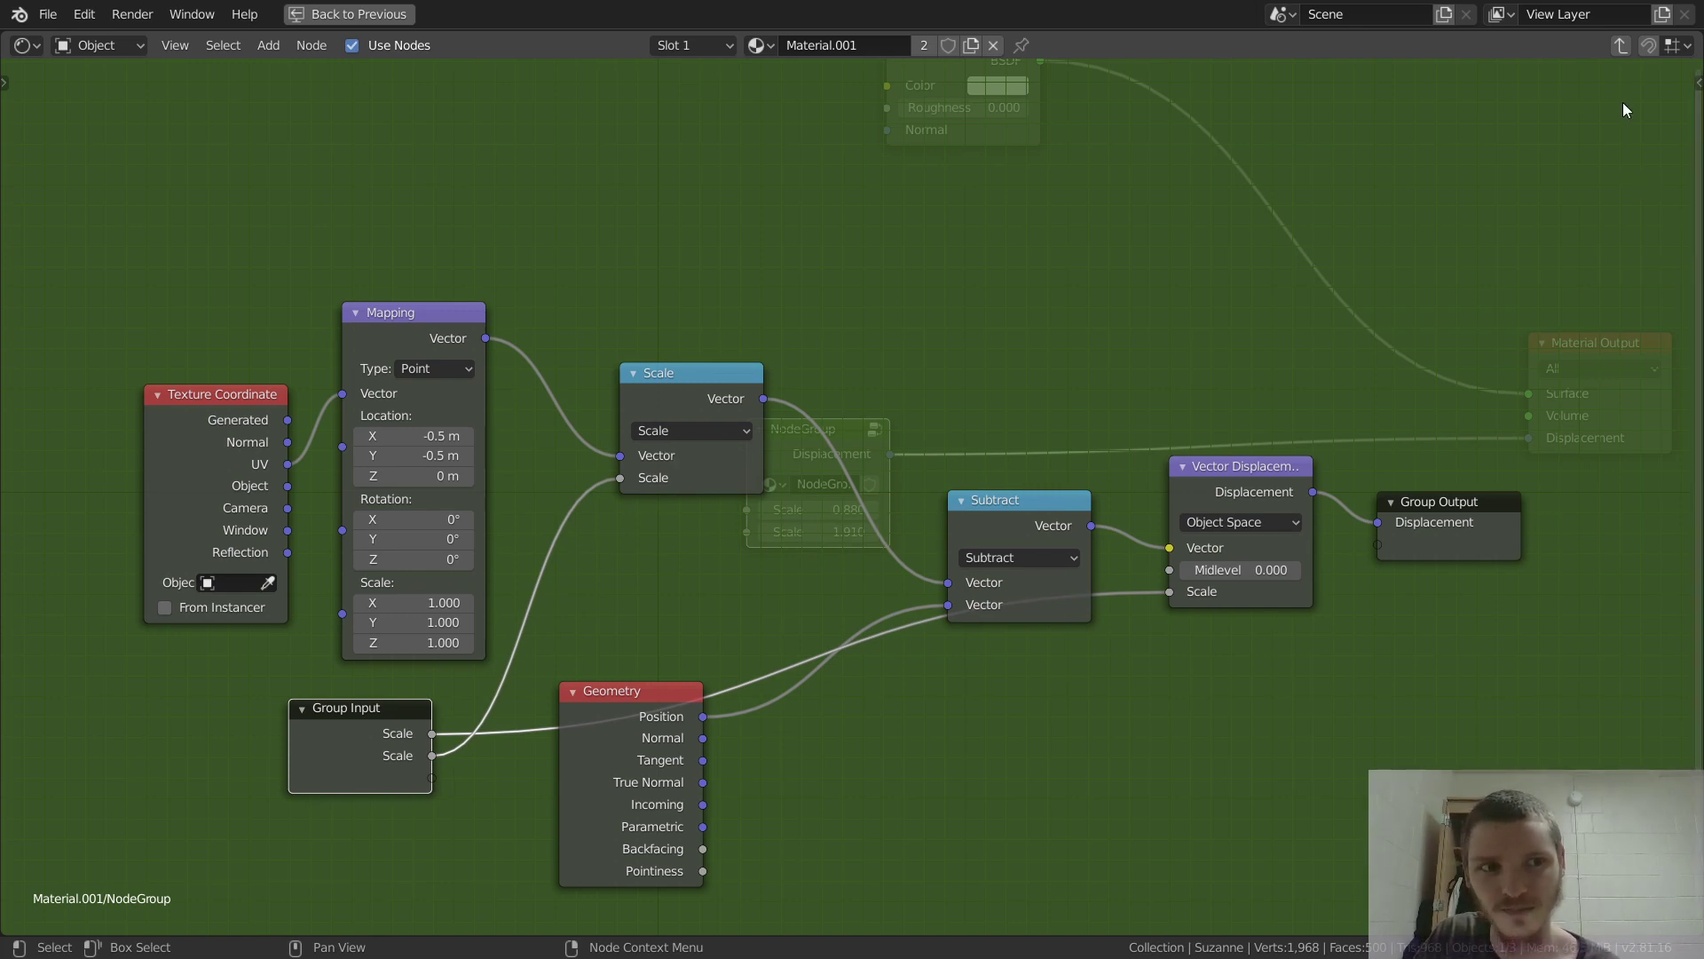
pyautogui.hotkey('ctrl', 'space')
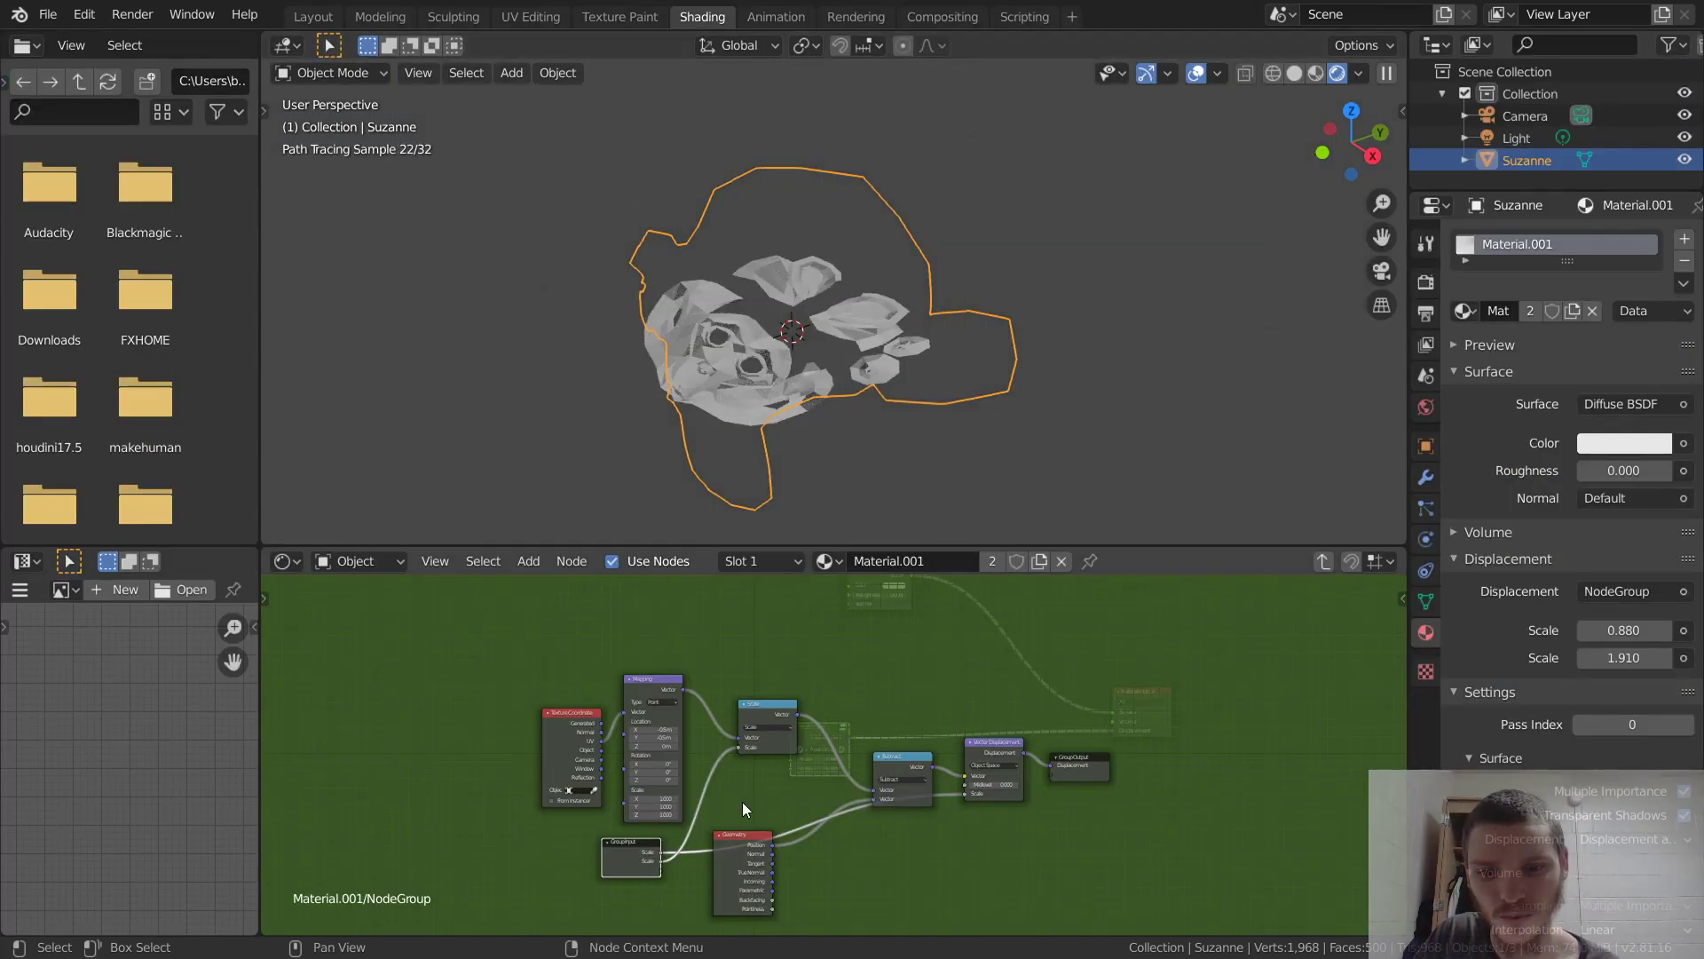
# Show the group's Interface settings and rename the first Scale input to "transform".
pyautogui.scroll(3, 1016, 705)
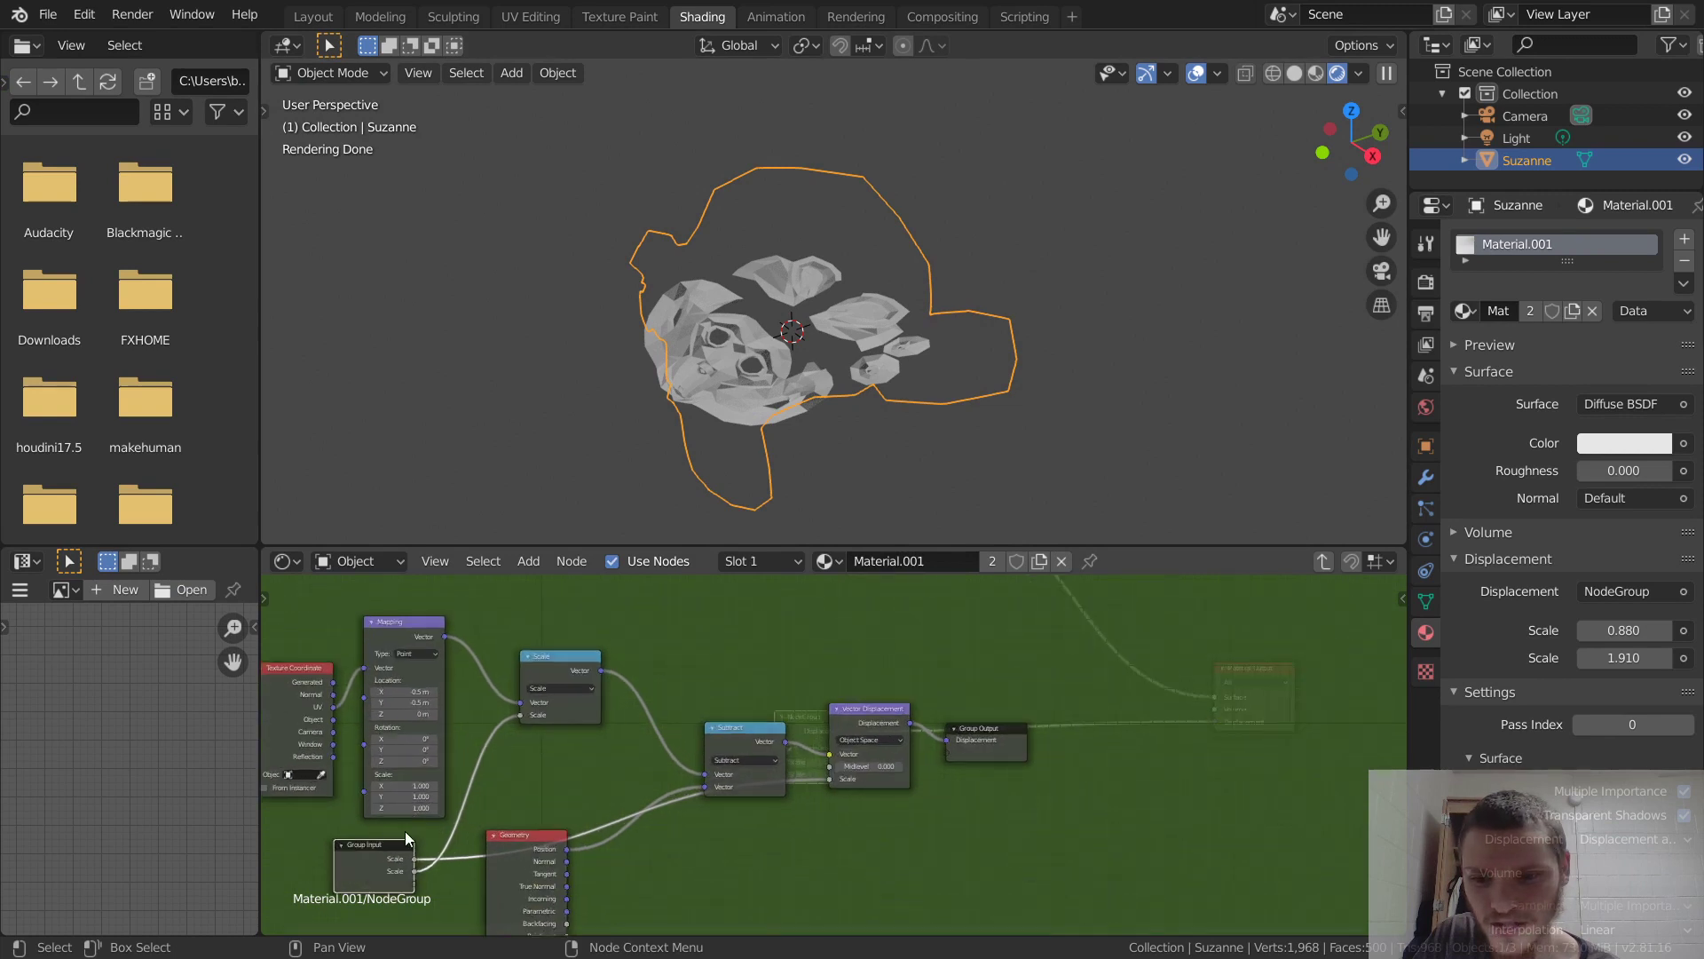
pyautogui.moveTo(513, 815); pyautogui.dragTo(501, 811)
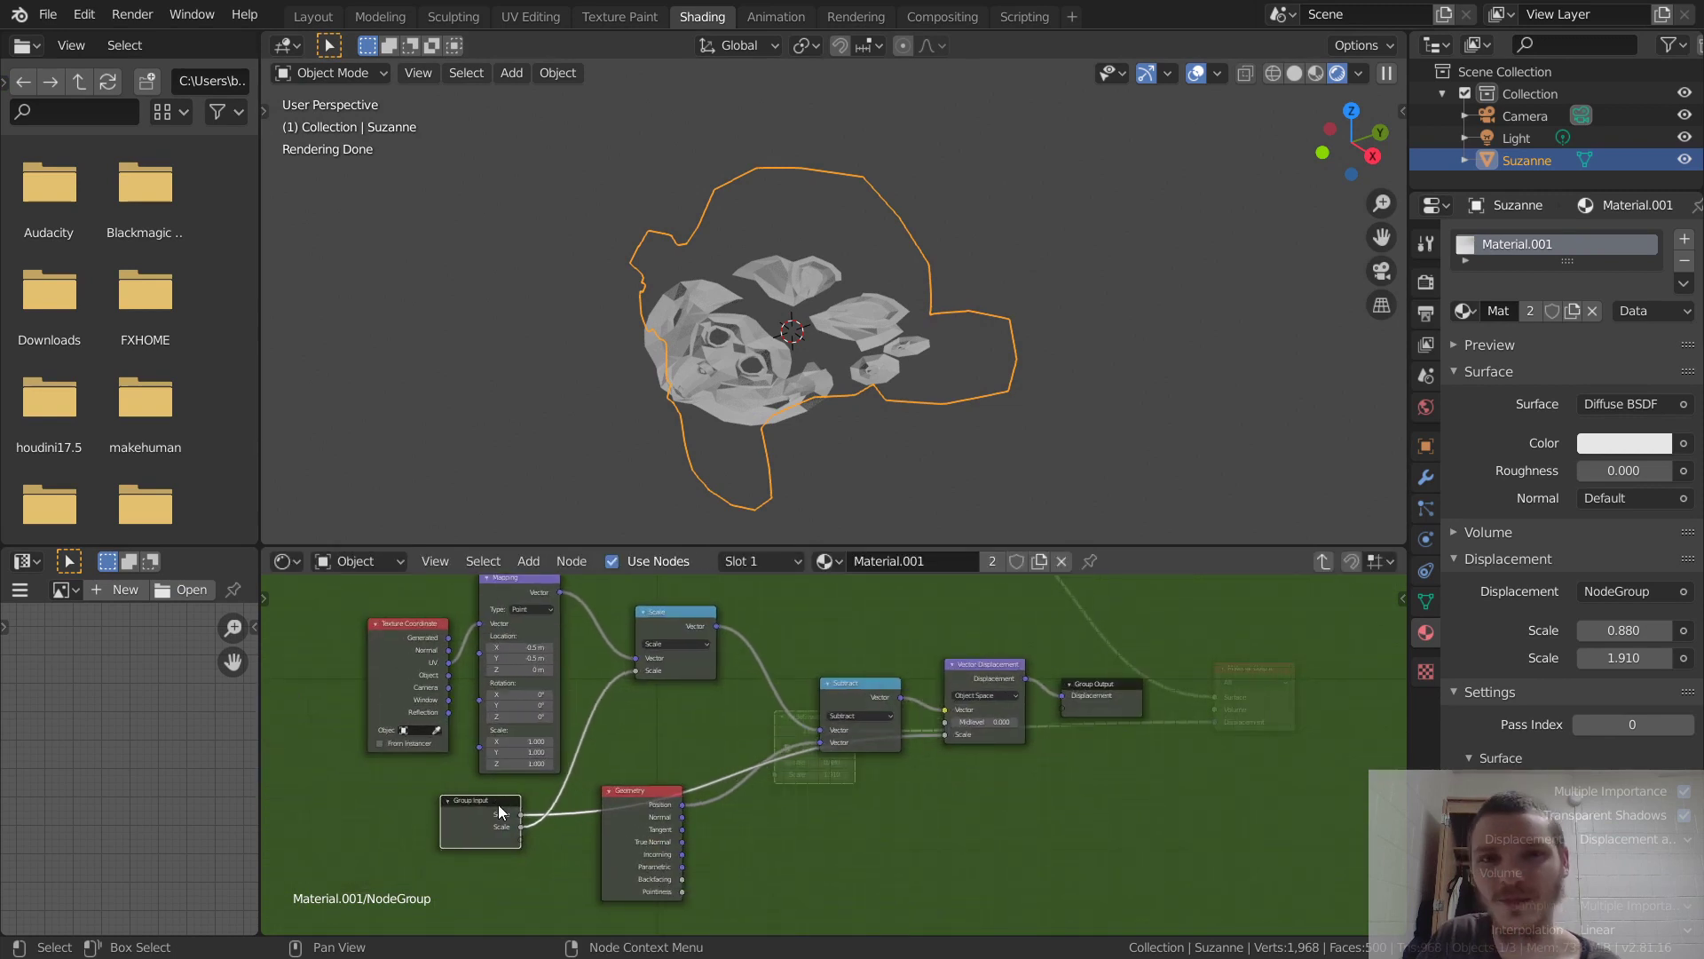
pyautogui.press('n')
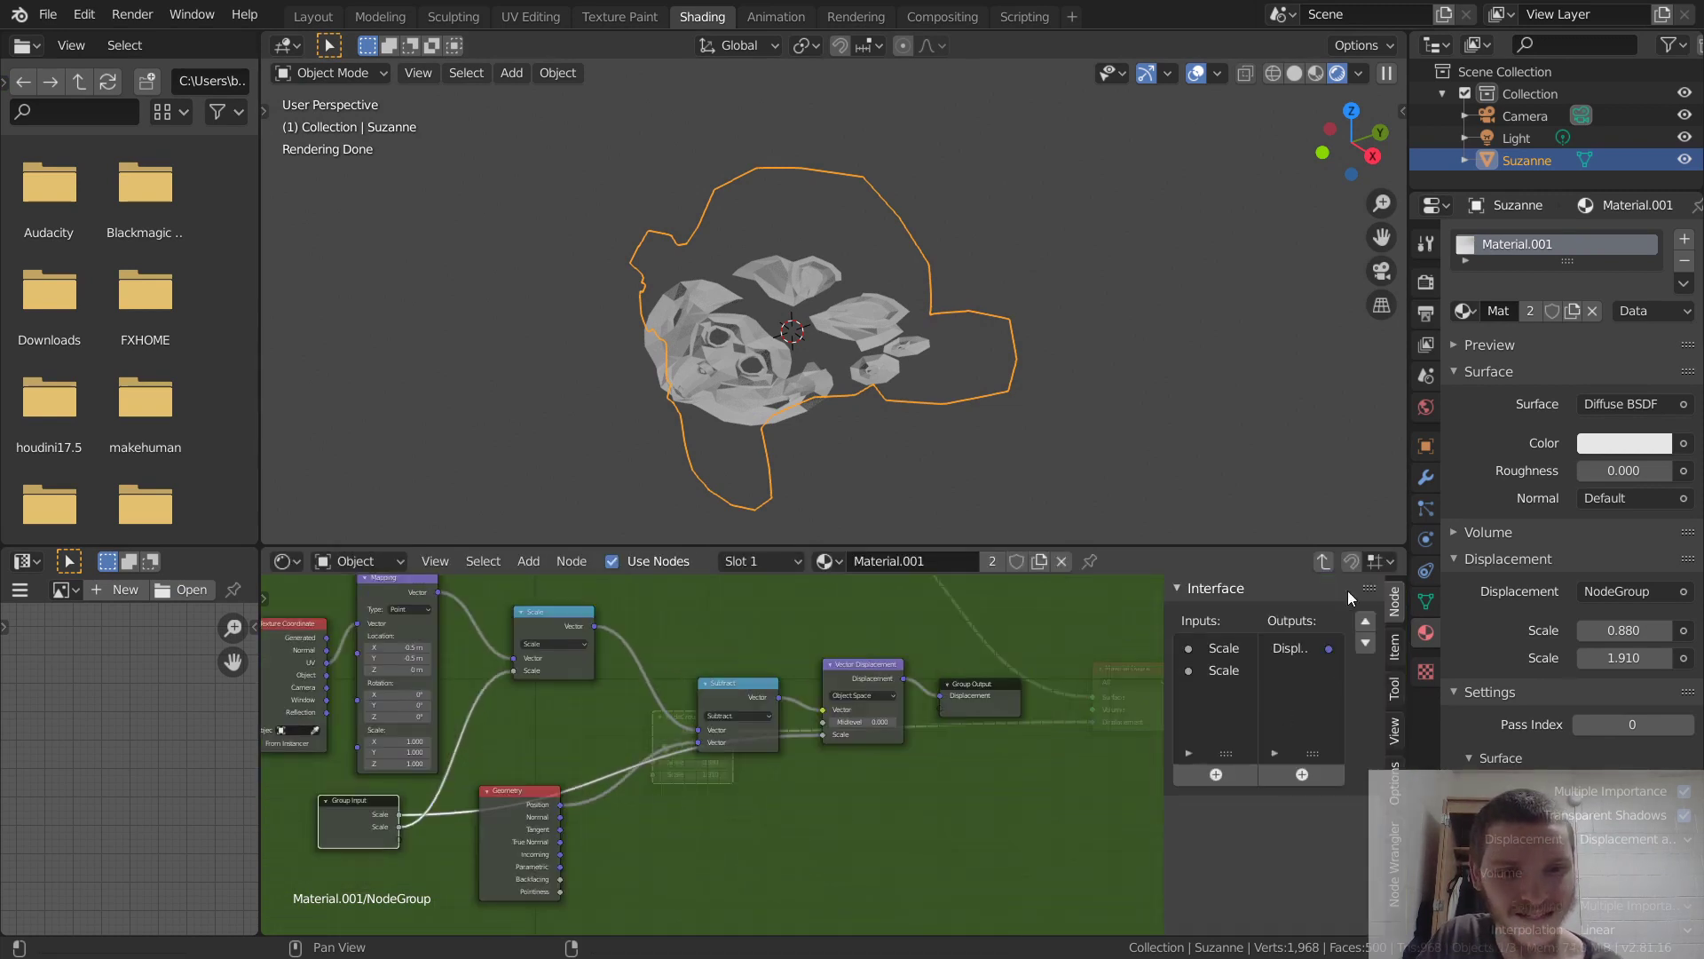
pyautogui.click(1216, 647)
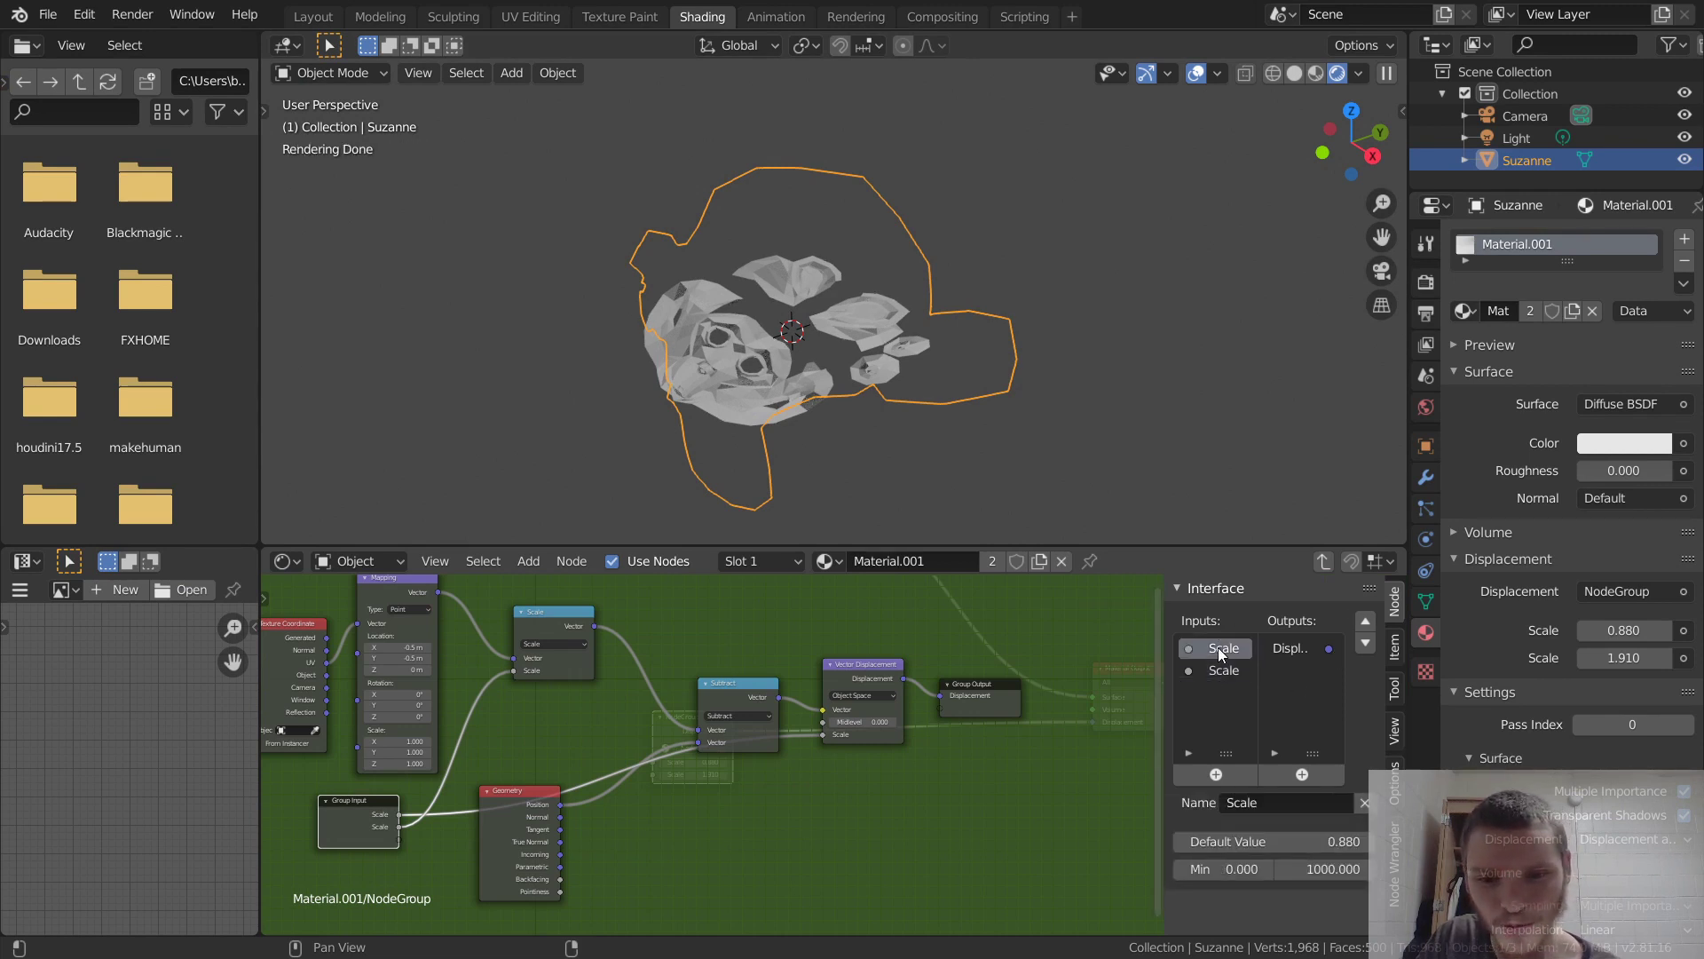
pyautogui.doubleClick(1226, 648)
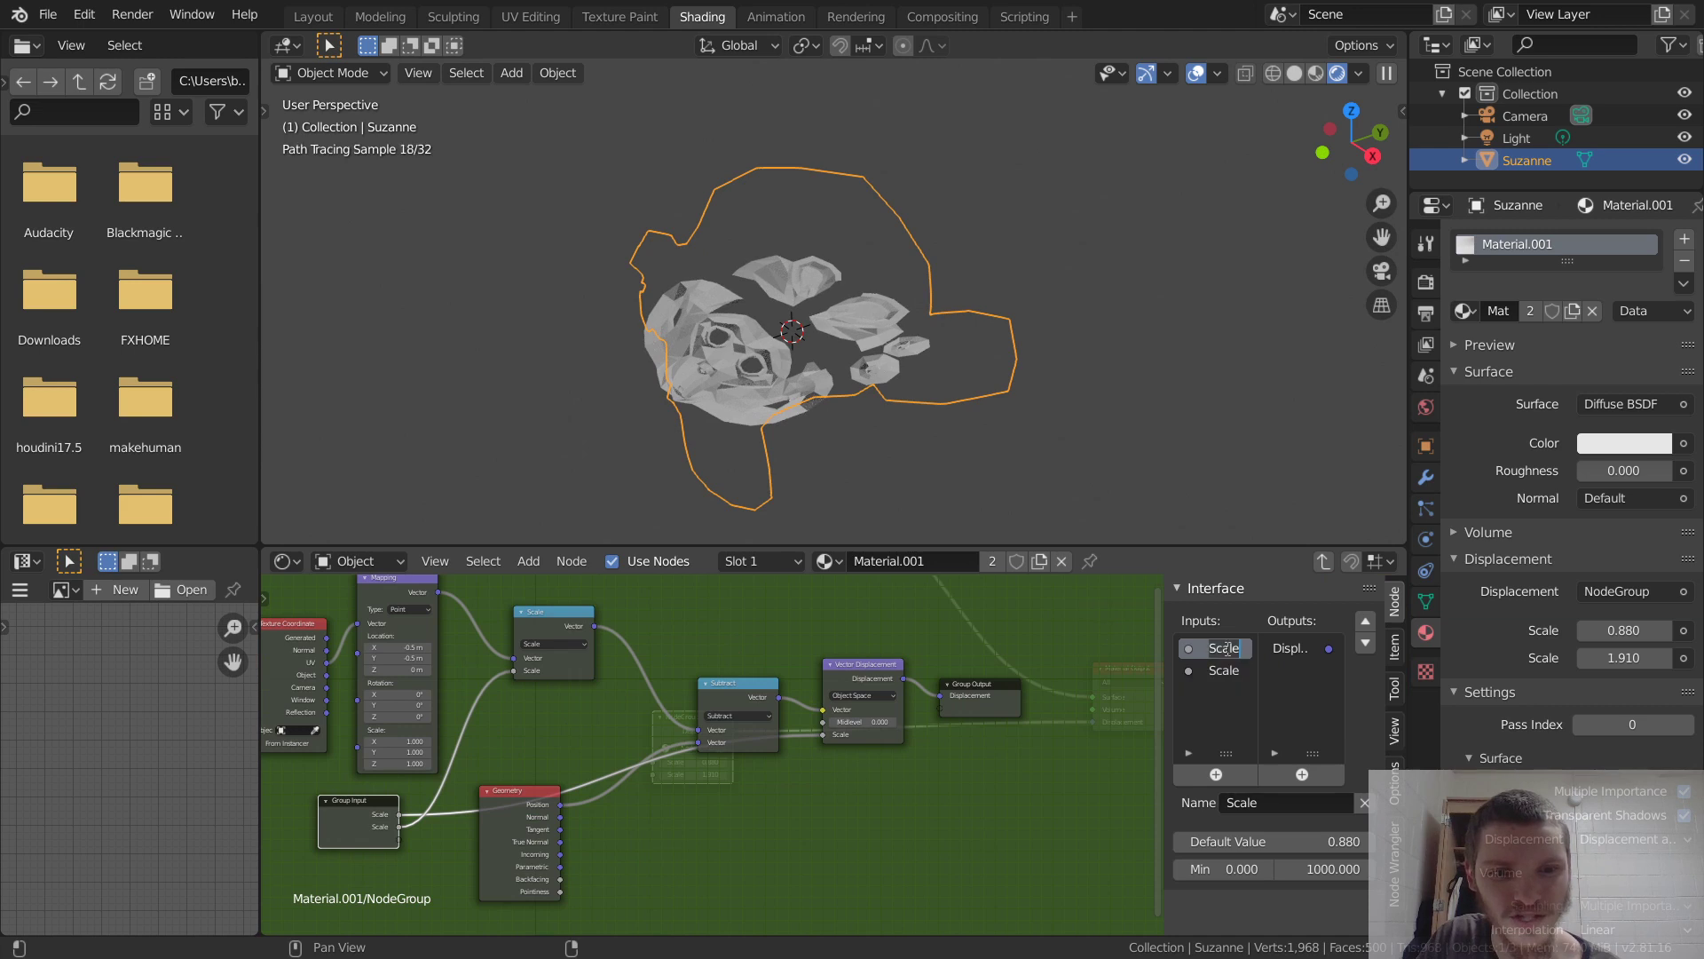
pyautogui.write('transform')
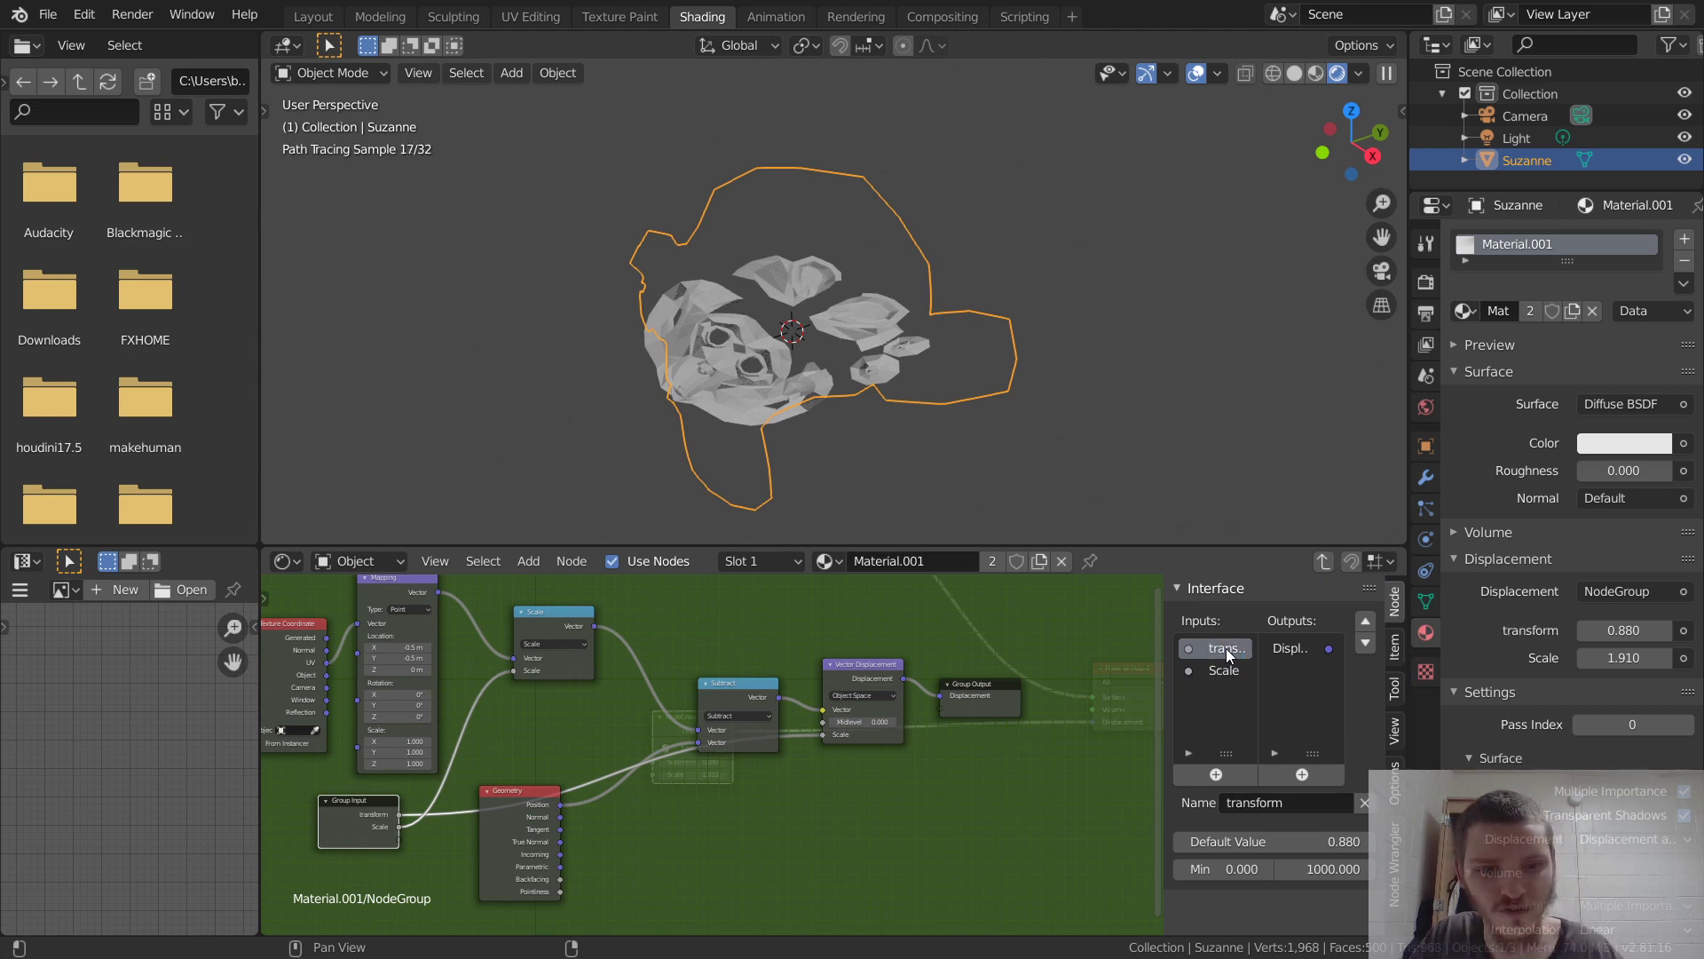
pyautogui.press('Return')
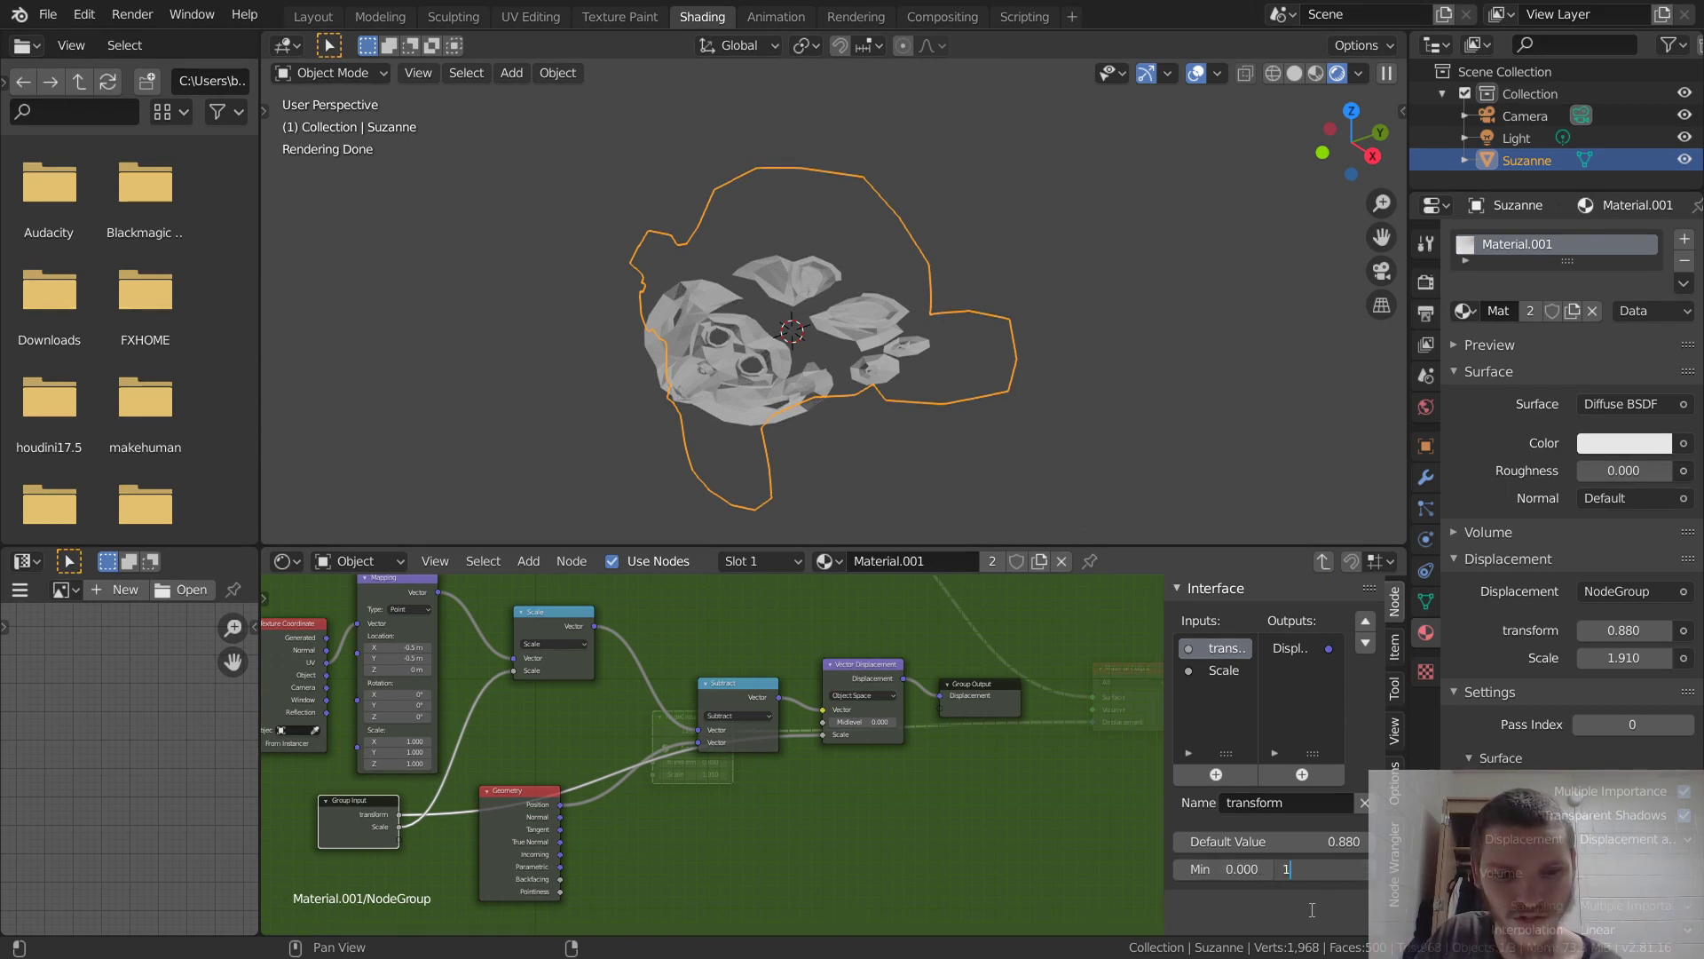
# Limit the transform input to a maximum of 1 and set its default value to 0.
pyautogui.press('Return')
pyautogui.doubleClick(1321, 841)
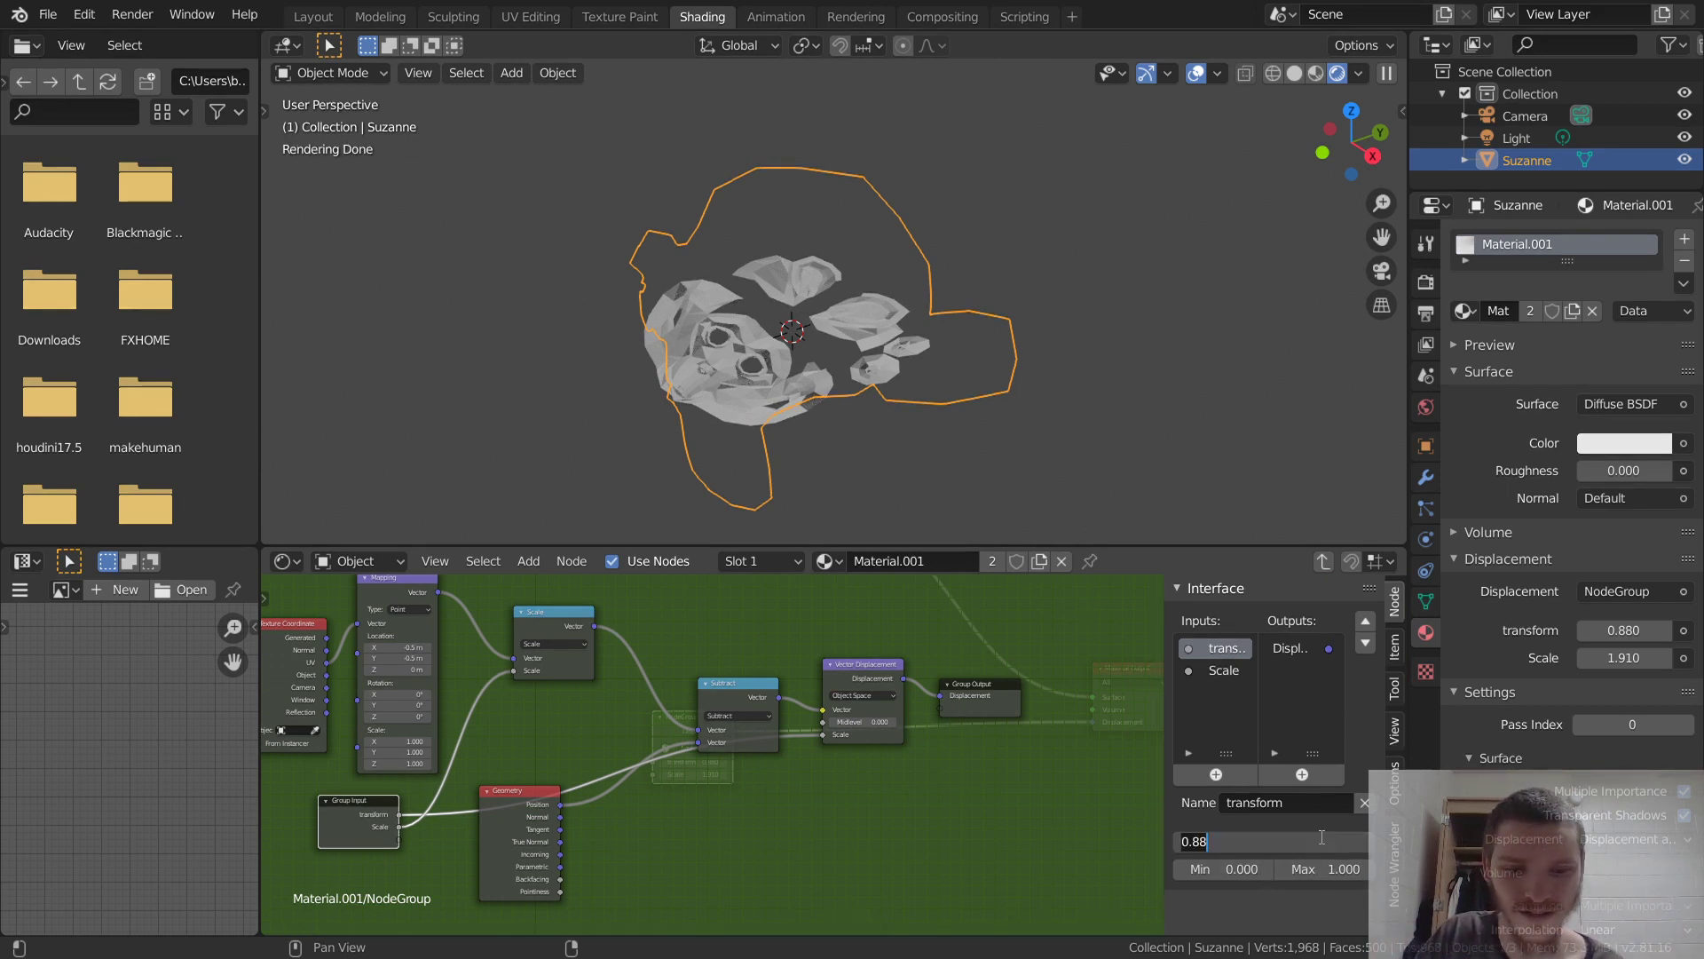
pyautogui.write('0')
pyautogui.press('Return')
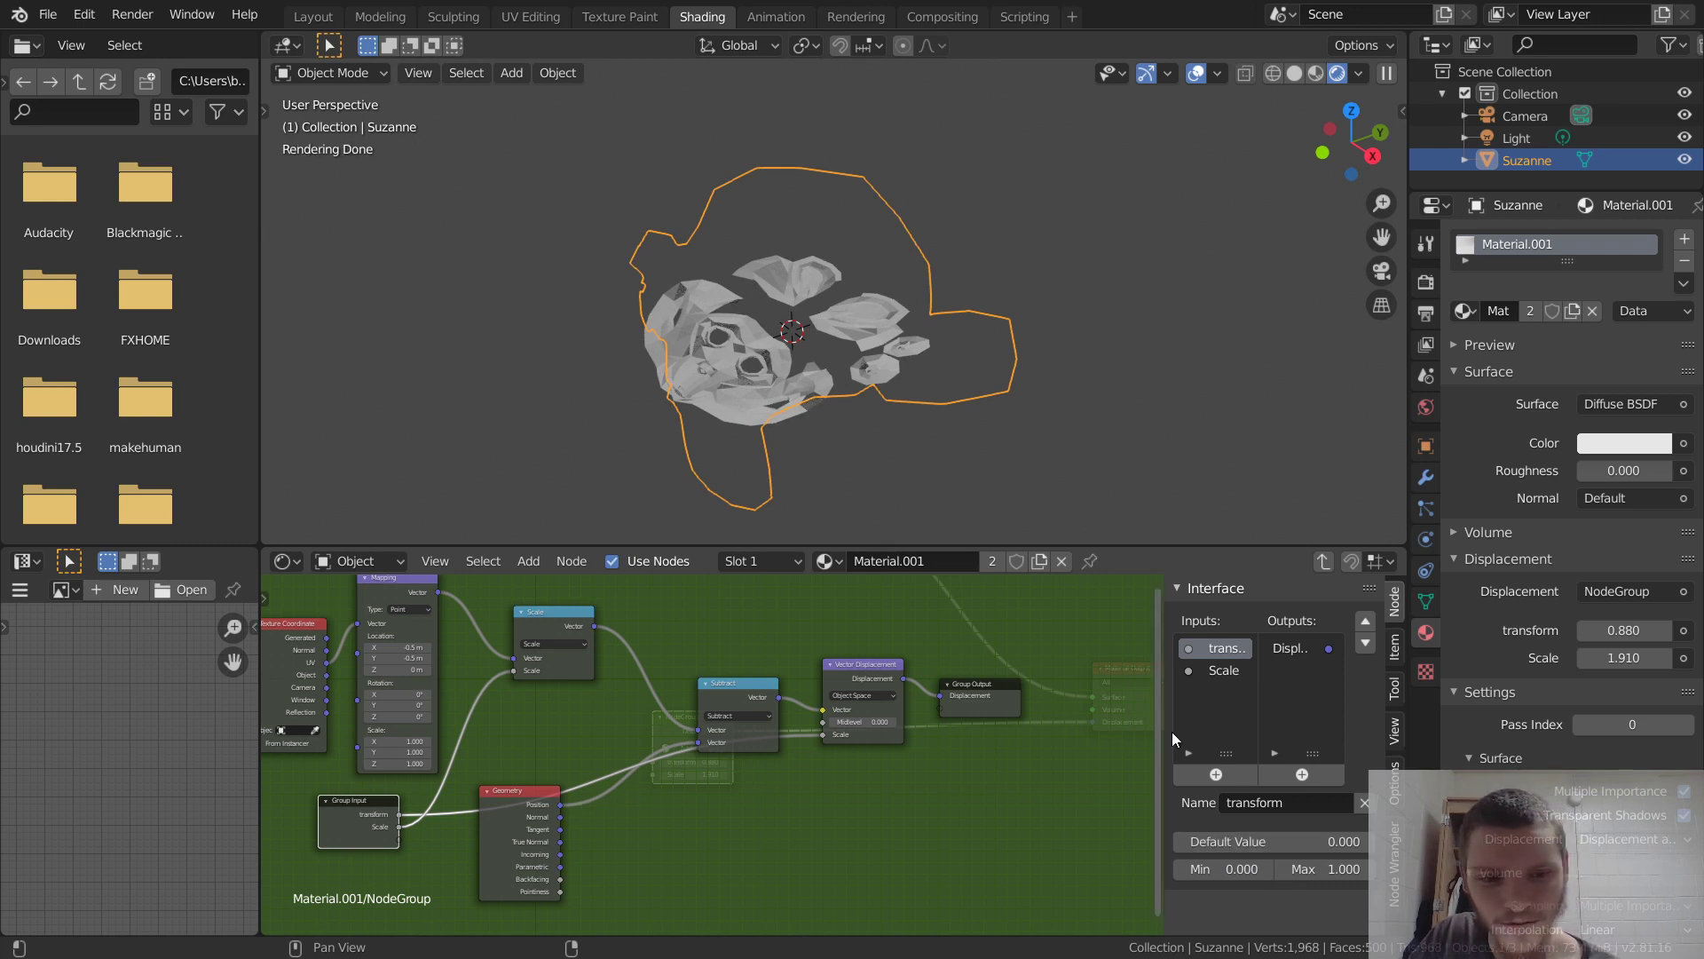
# Rename the group's second Scale input to "uvscale".
pyautogui.click(1225, 672)
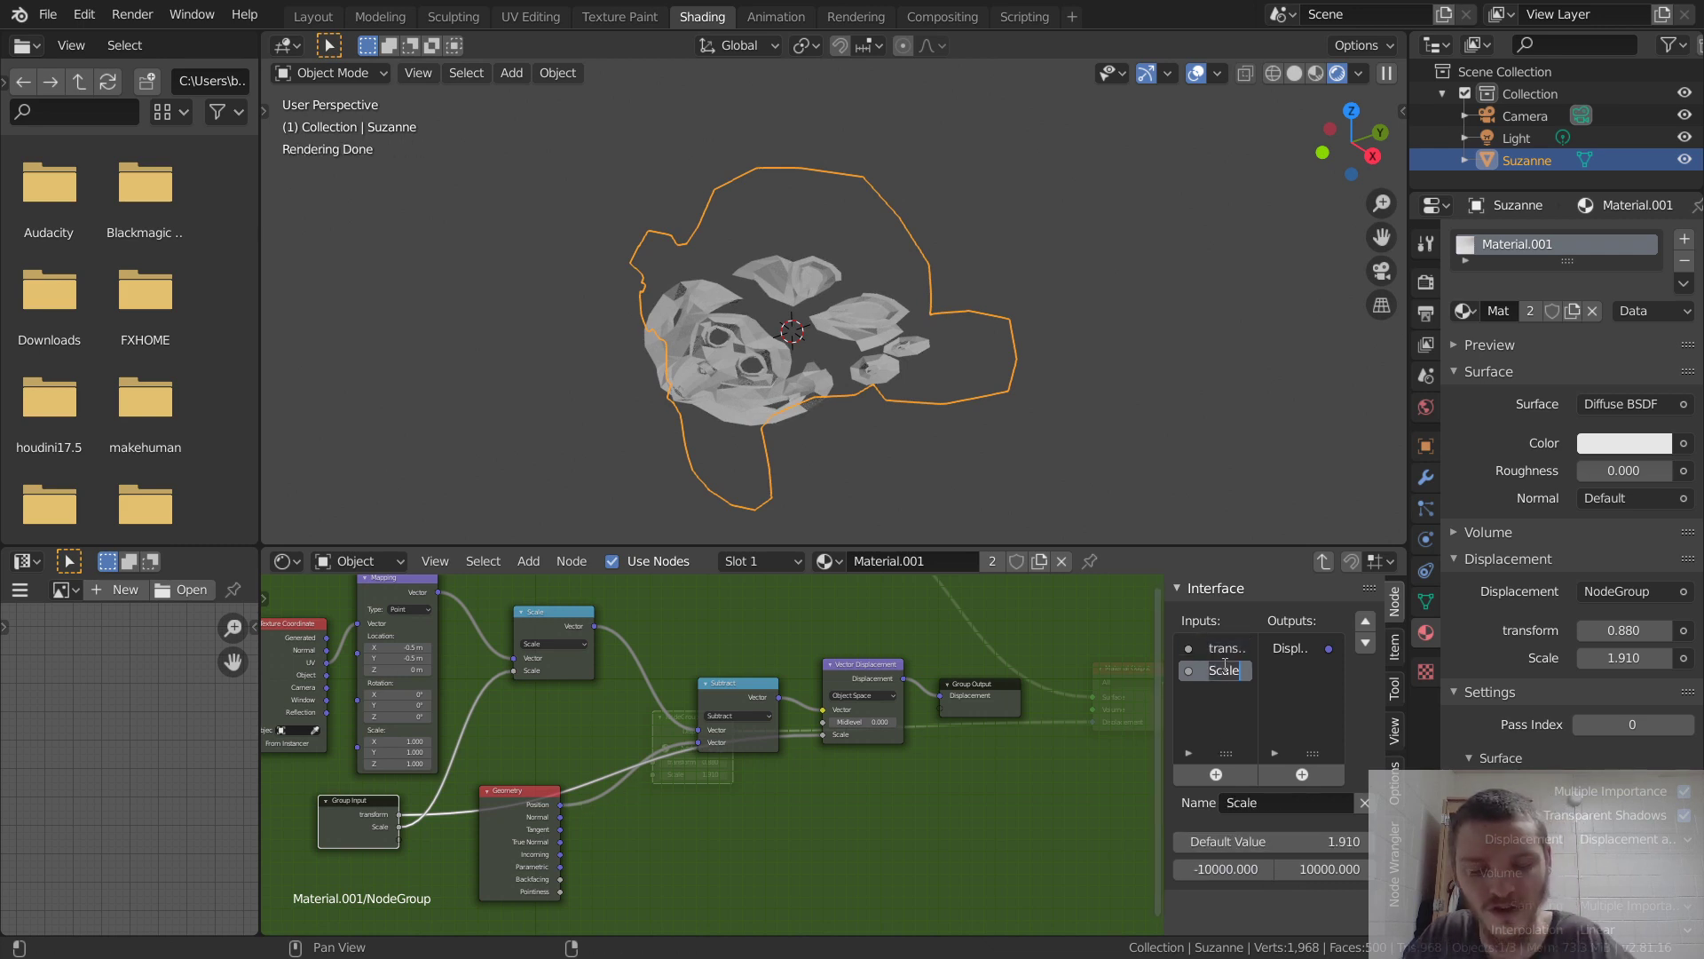
pyautogui.write('uvscale')
pyautogui.press('Return')
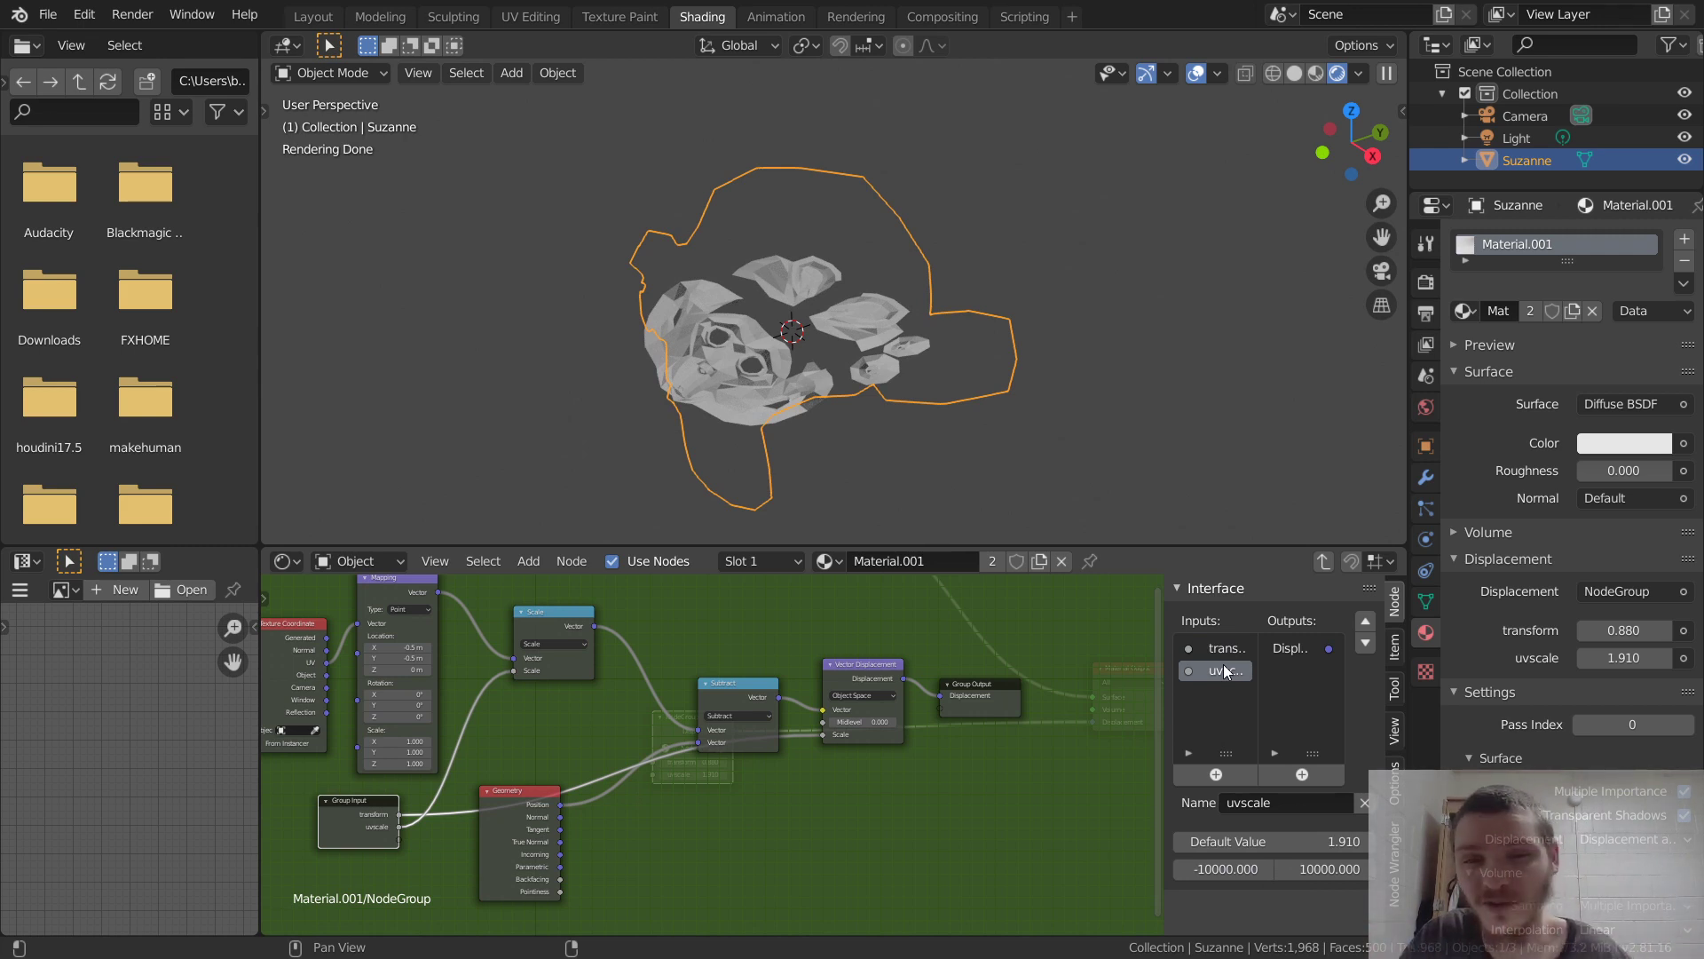
# Give the uvscale input a minimum of 0, a maximum of 10 and a default value of 1.
pyautogui.click(1222, 868)
pyautogui.write('0')
pyautogui.press('Return')
pyautogui.click(1323, 874)
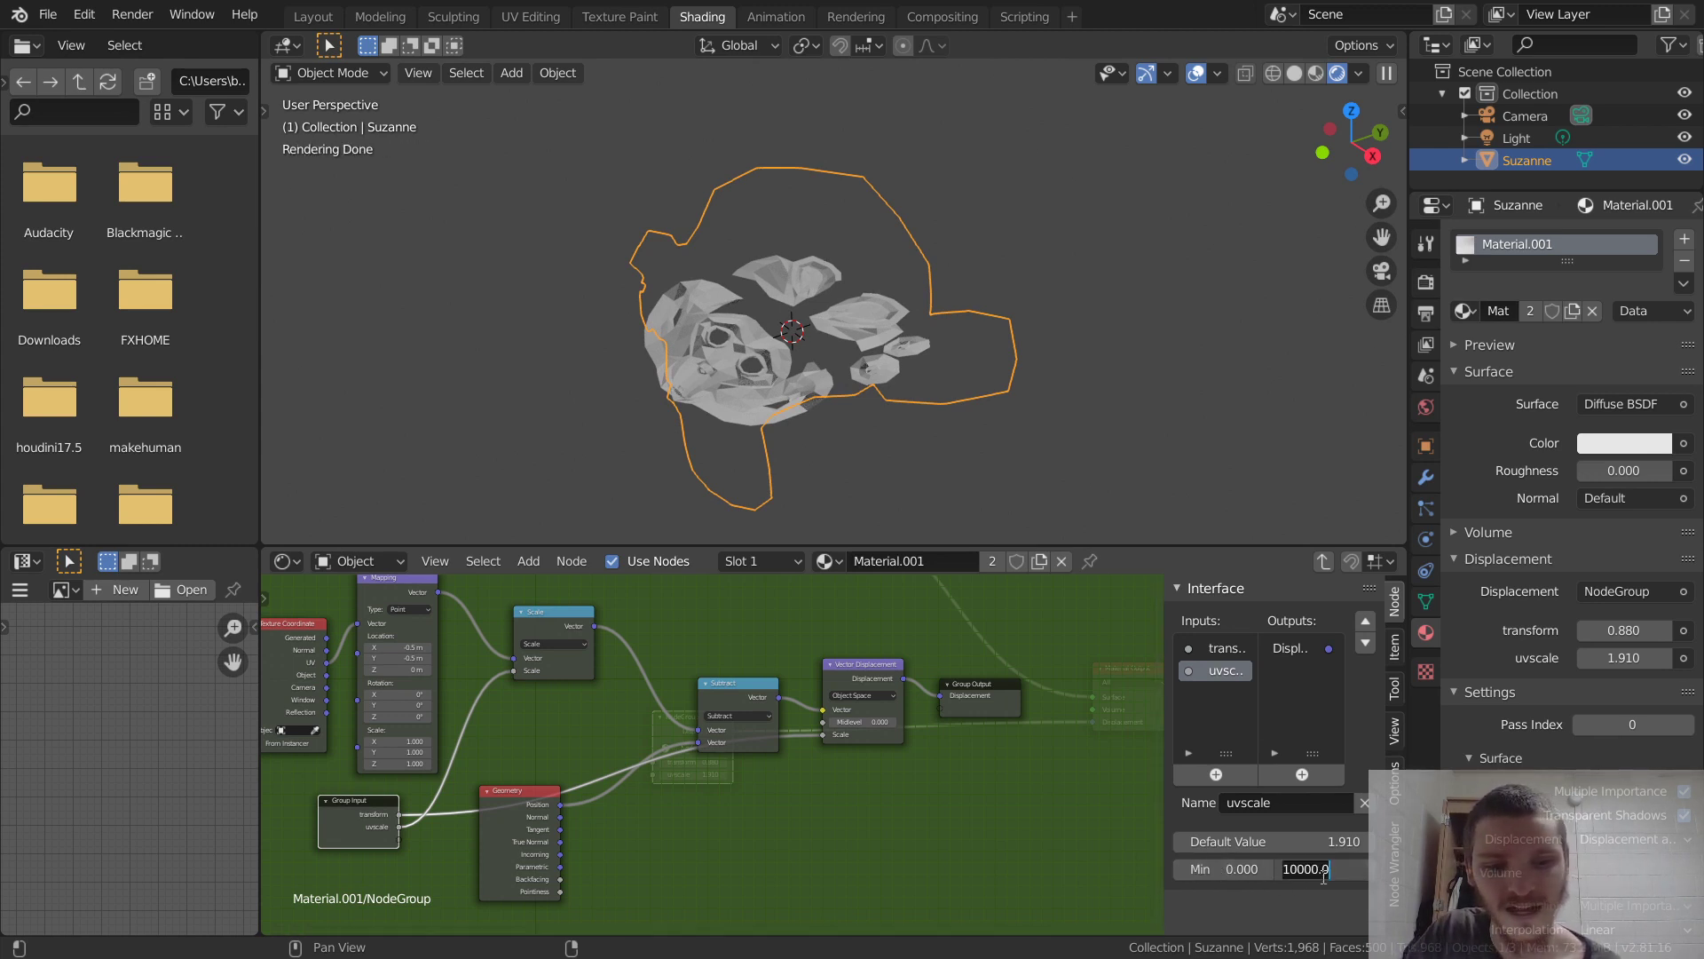
pyautogui.write('10')
pyautogui.press('Return')
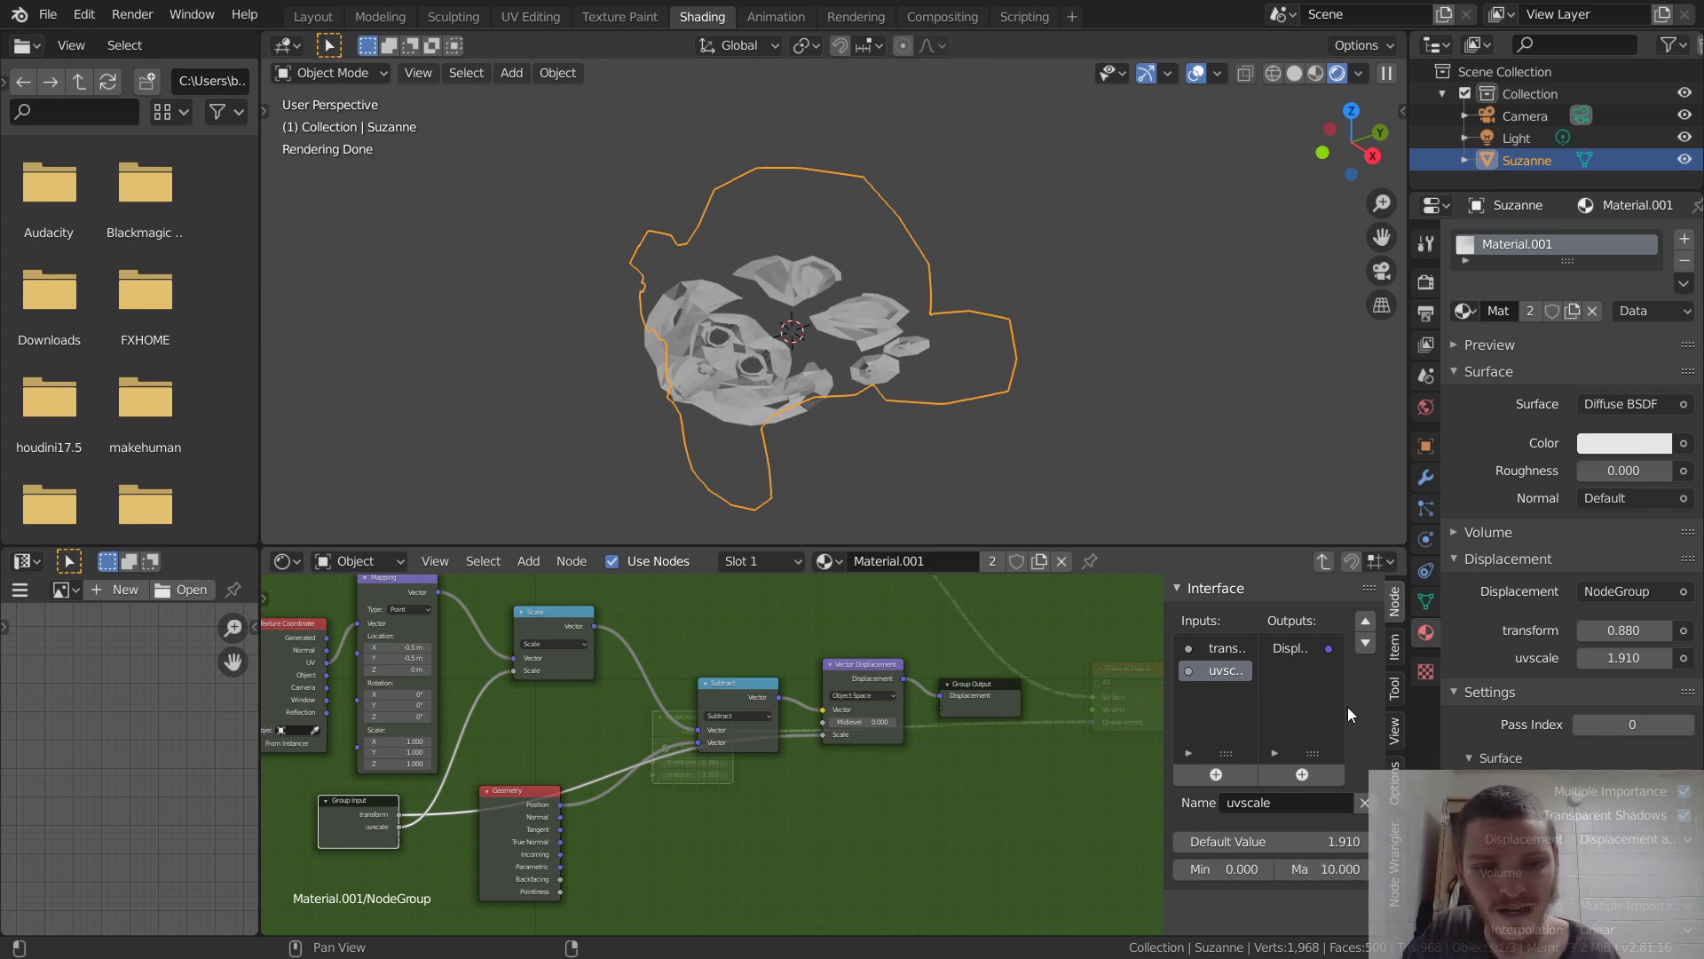
pyautogui.click(1302, 837)
pyautogui.write('1')
pyautogui.press('Return')
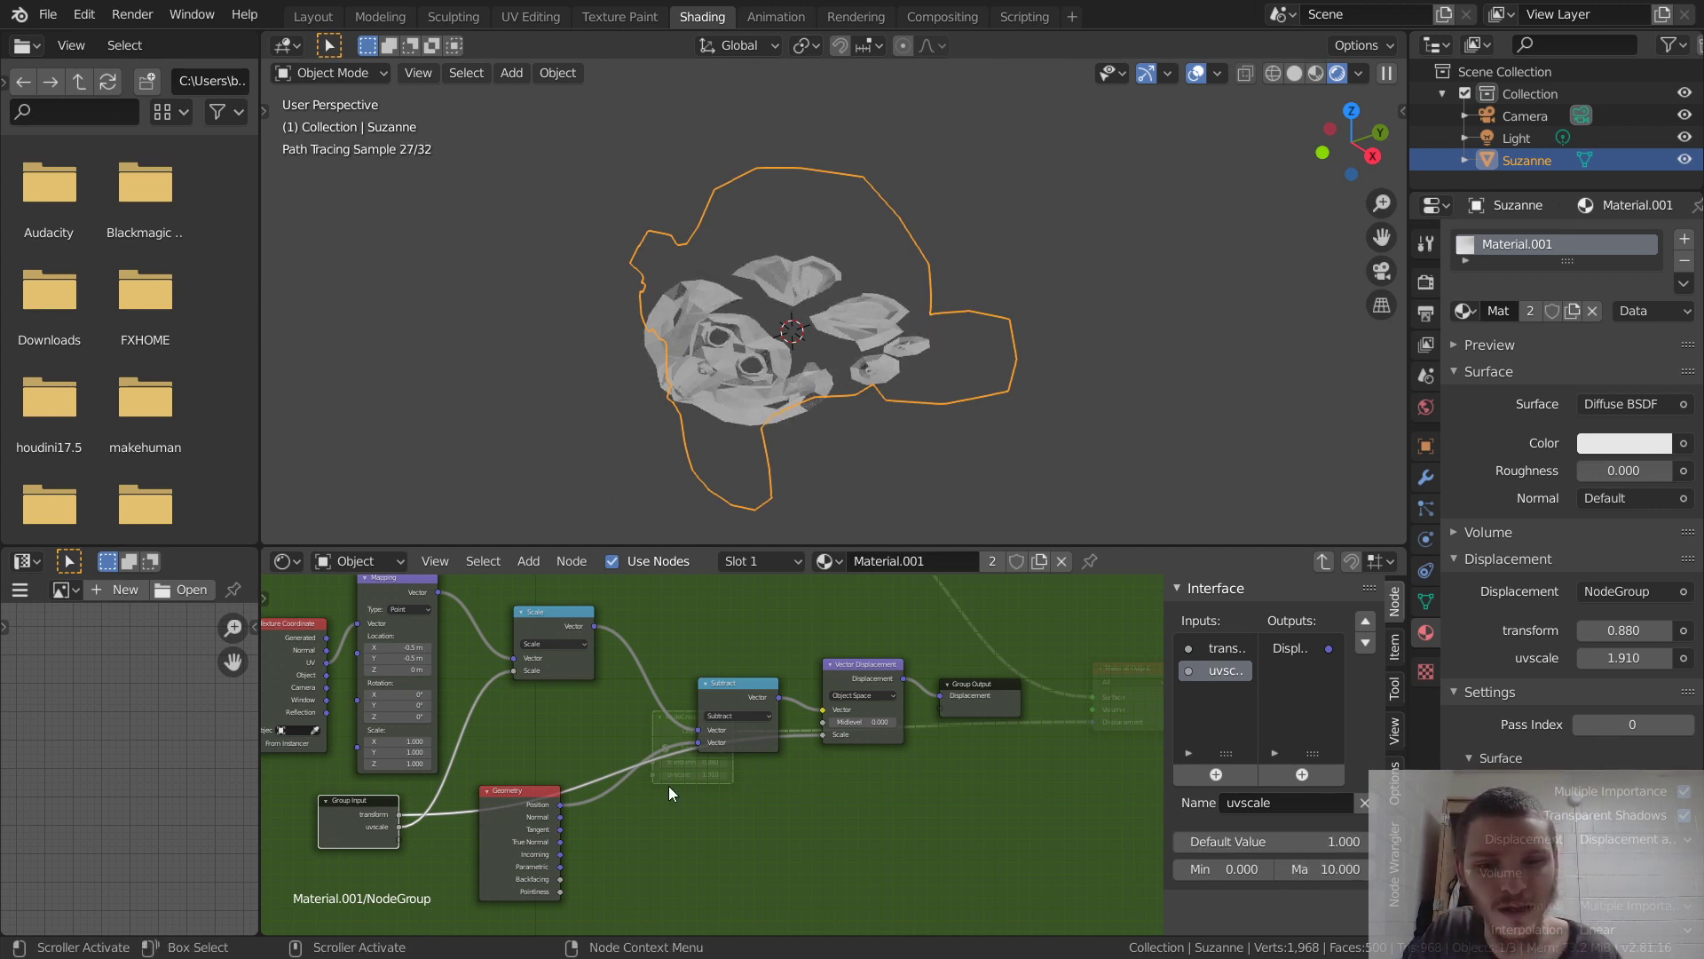
# Leave the node group and try its exposed inputs with transform at 0.660 and uvscale at 2.710.
pyautogui.moveTo(539, 741); pyautogui.dragTo(693, 756, button='middle')
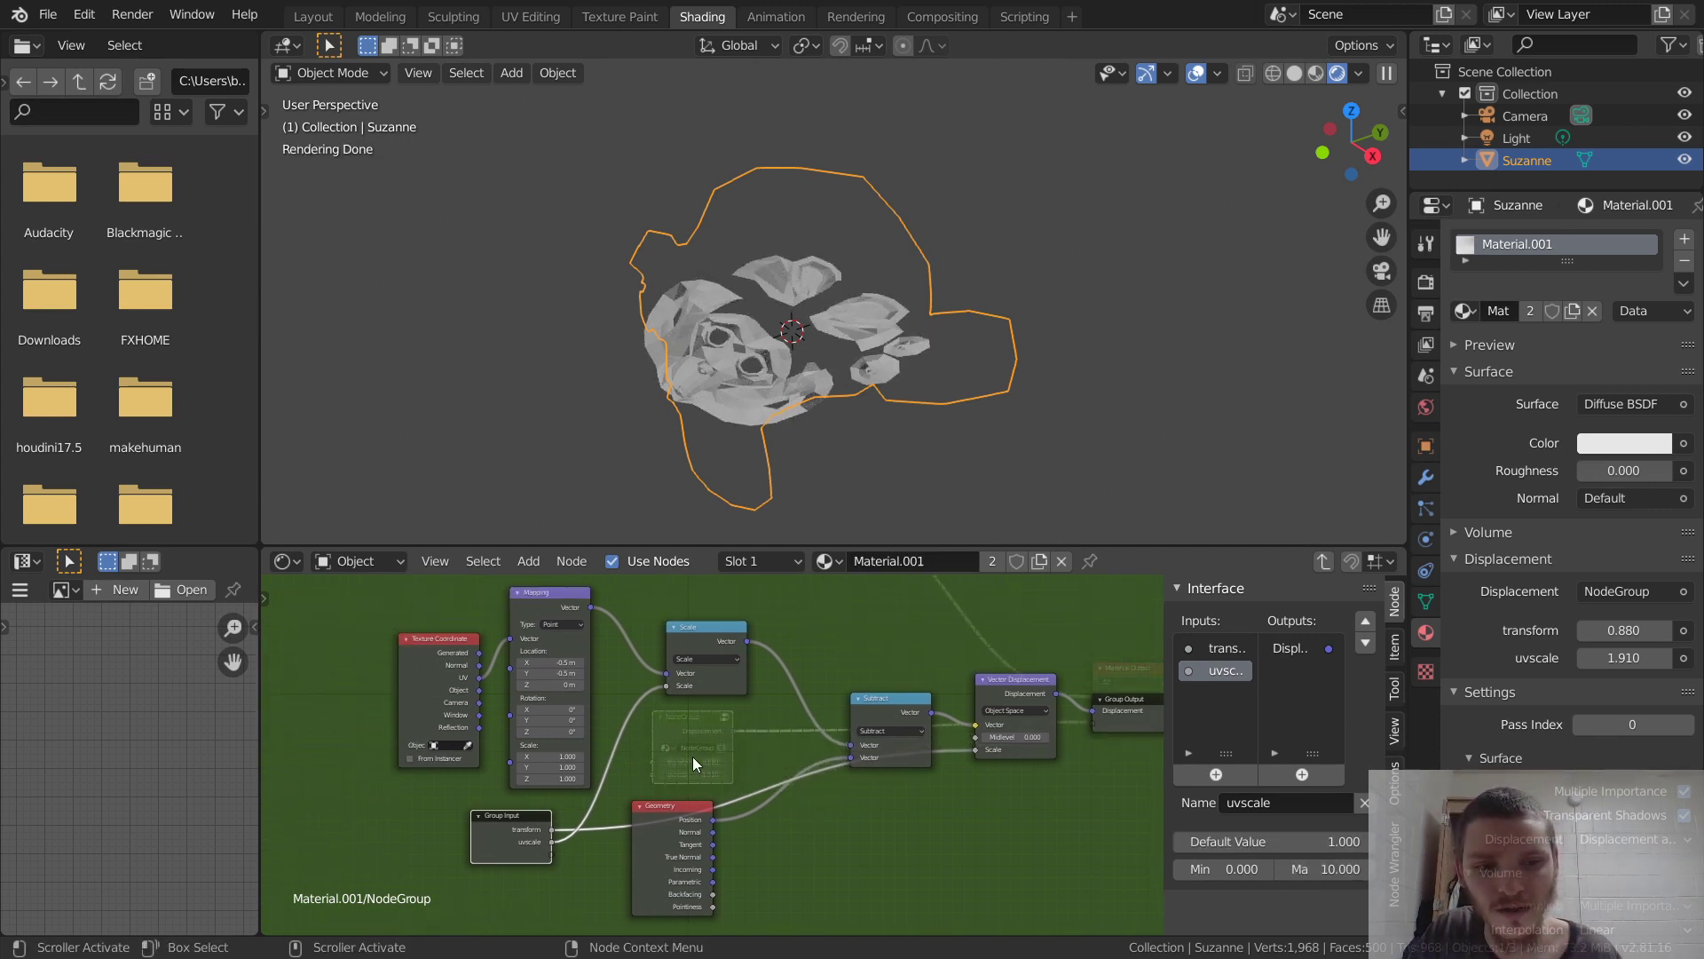
pyautogui.click(1328, 557)
pyautogui.moveTo(680, 747); pyautogui.dragTo(721, 649)
pyautogui.scroll(6, 758, 674)
pyautogui.moveTo(746, 624); pyautogui.dragTo(715, 778, button='middle')
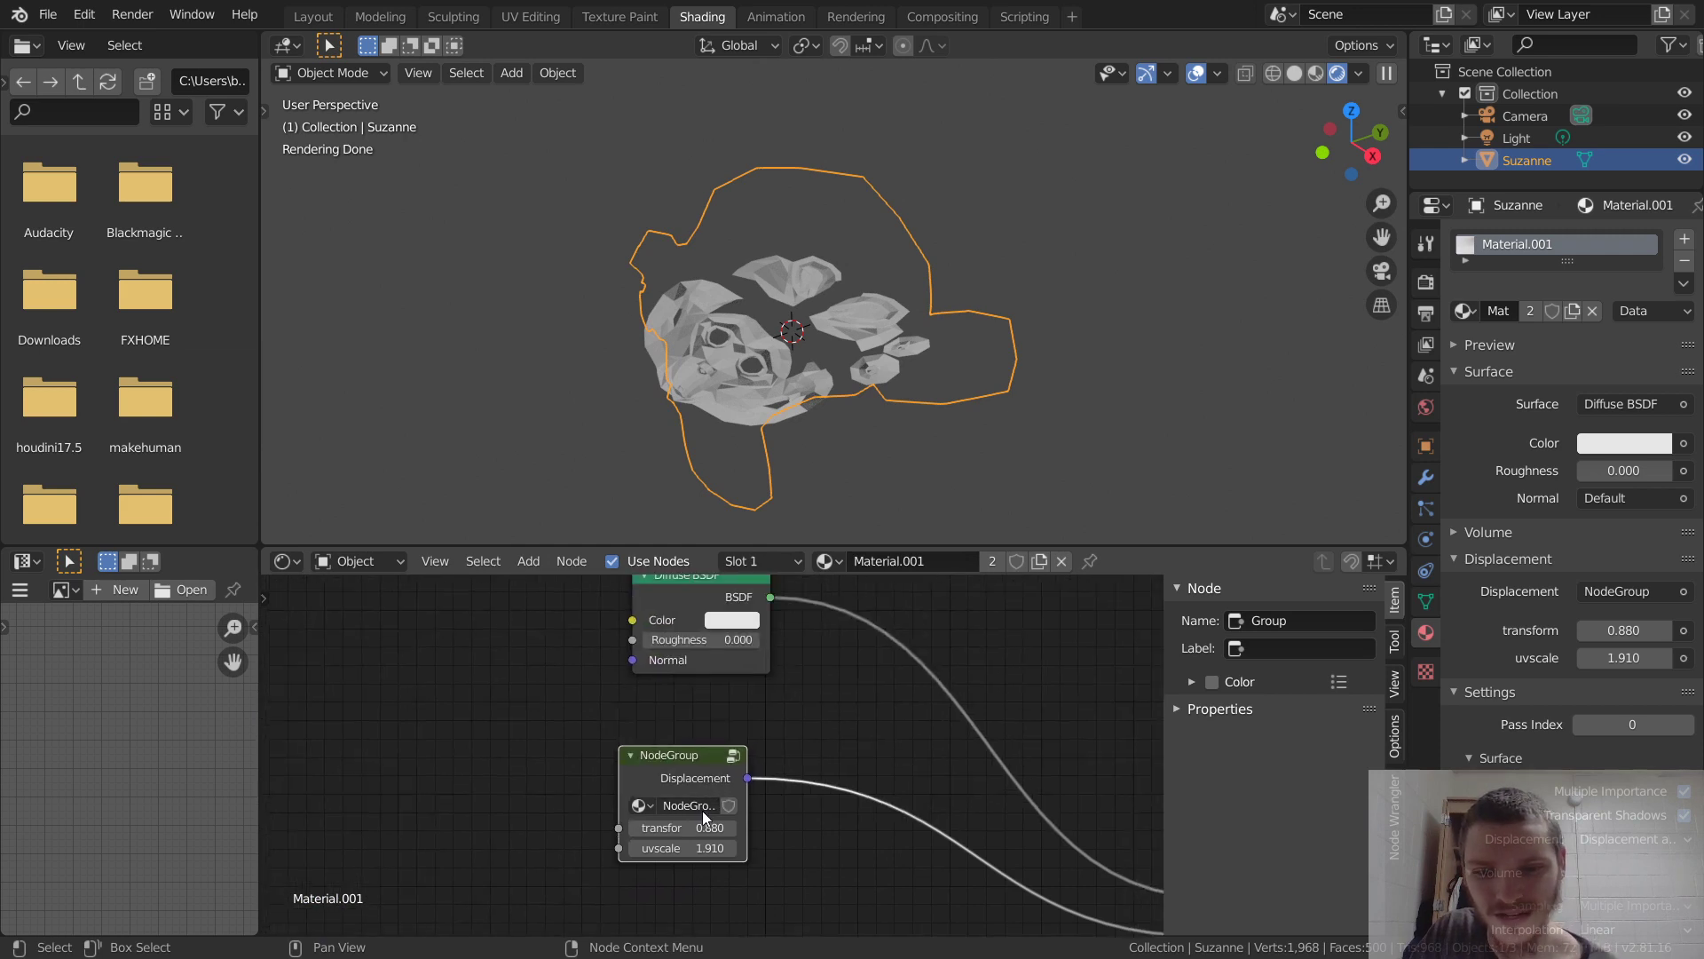
pyautogui.moveTo(691, 827)
pyautogui.mouseDown()
pyautogui.moveTo(653, 826)
pyautogui.moveTo(710, 826)
pyautogui.moveTo(621, 826)
pyautogui.moveTo(796, 830)
pyautogui.moveTo(700, 849)
pyautogui.moveTo(802, 849)
pyautogui.moveTo(644, 827)
pyautogui.moveTo(699, 827)
pyautogui.mouseUp()
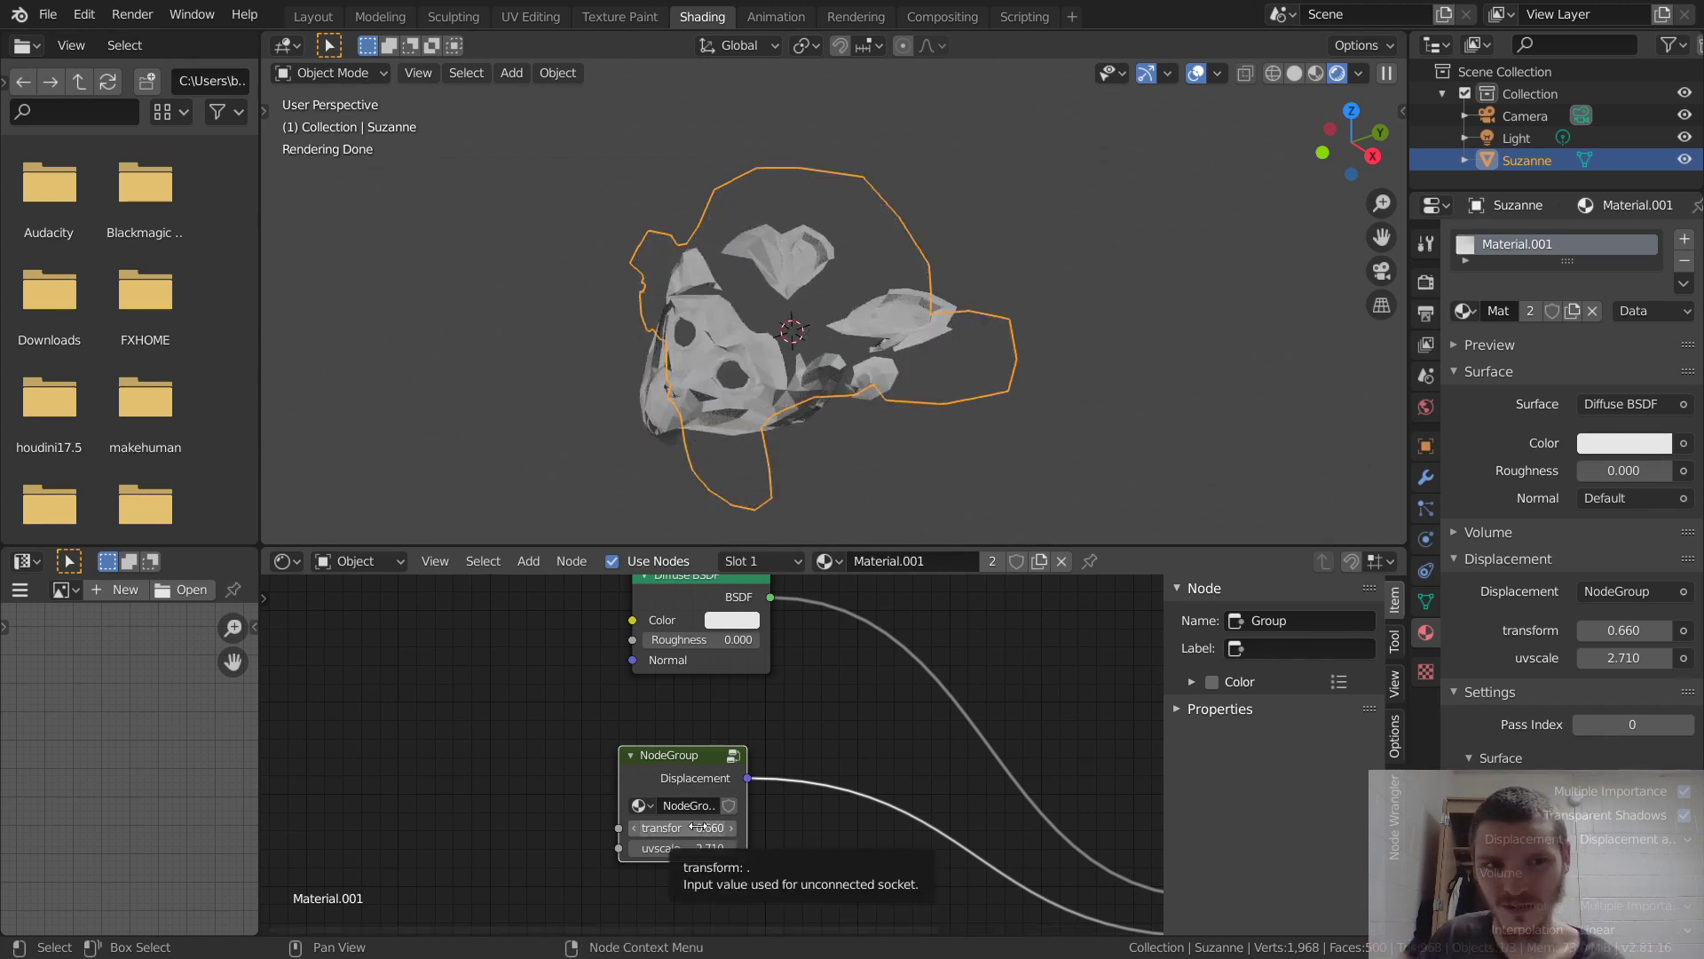
# Check the 3D viewport sidebar's Animate category for the AnimAll add-on and hide the sidebar again.
pyautogui.press('n')
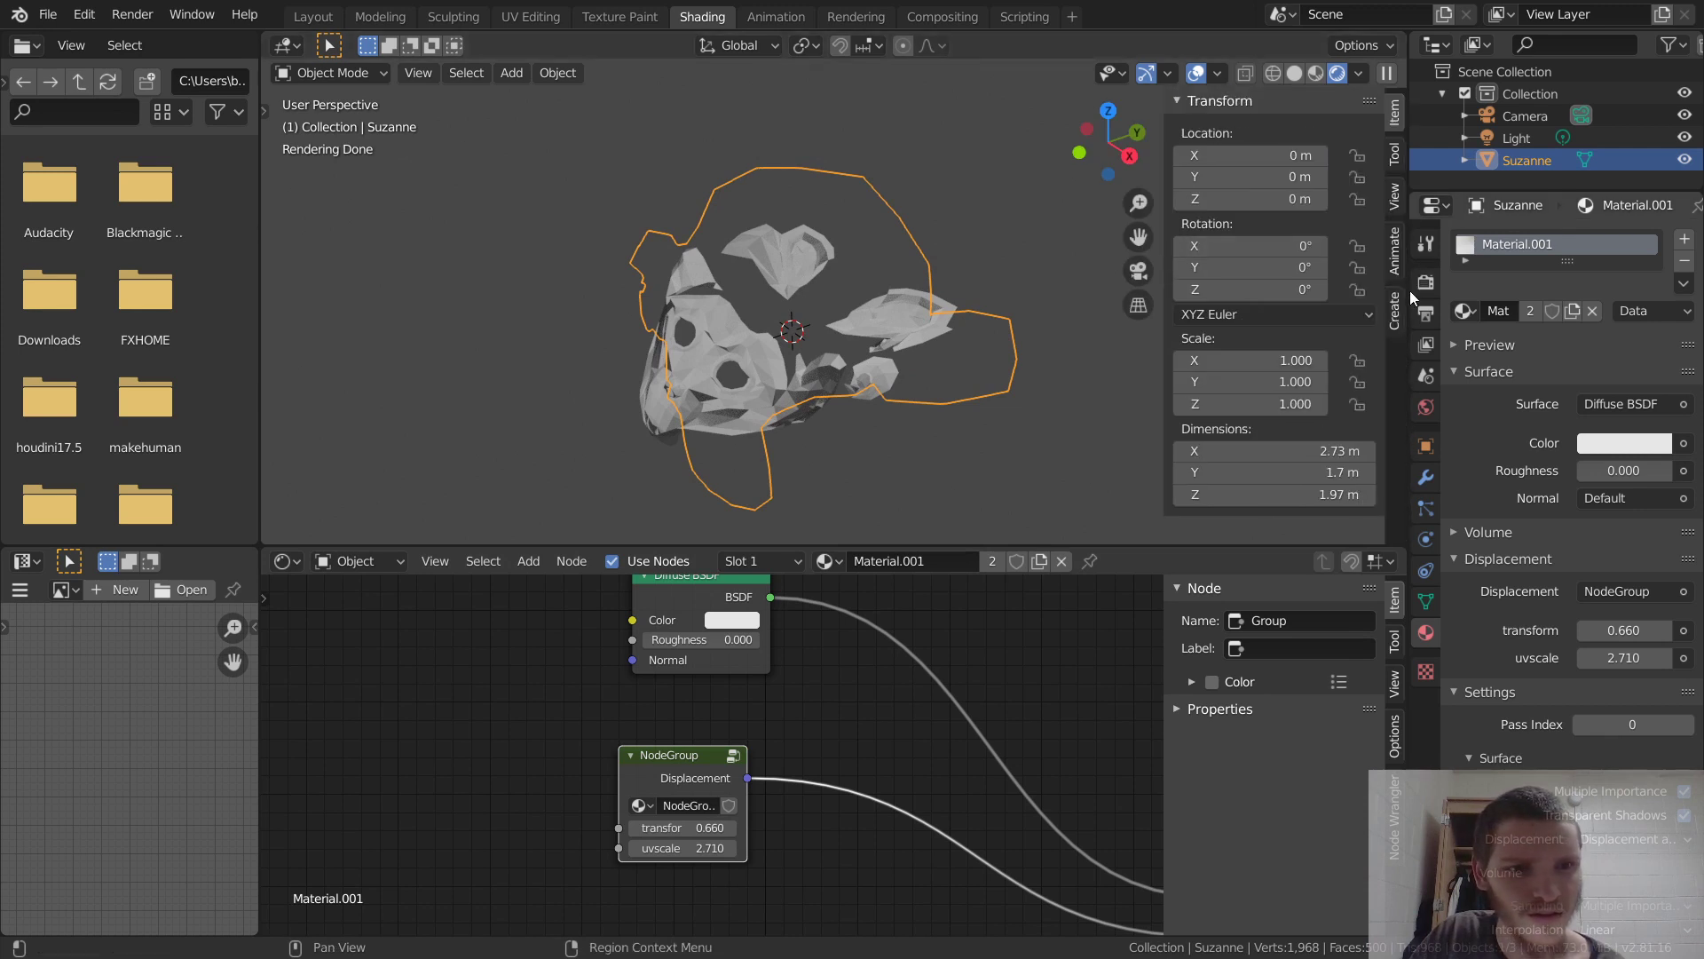
pyautogui.click(1395, 265)
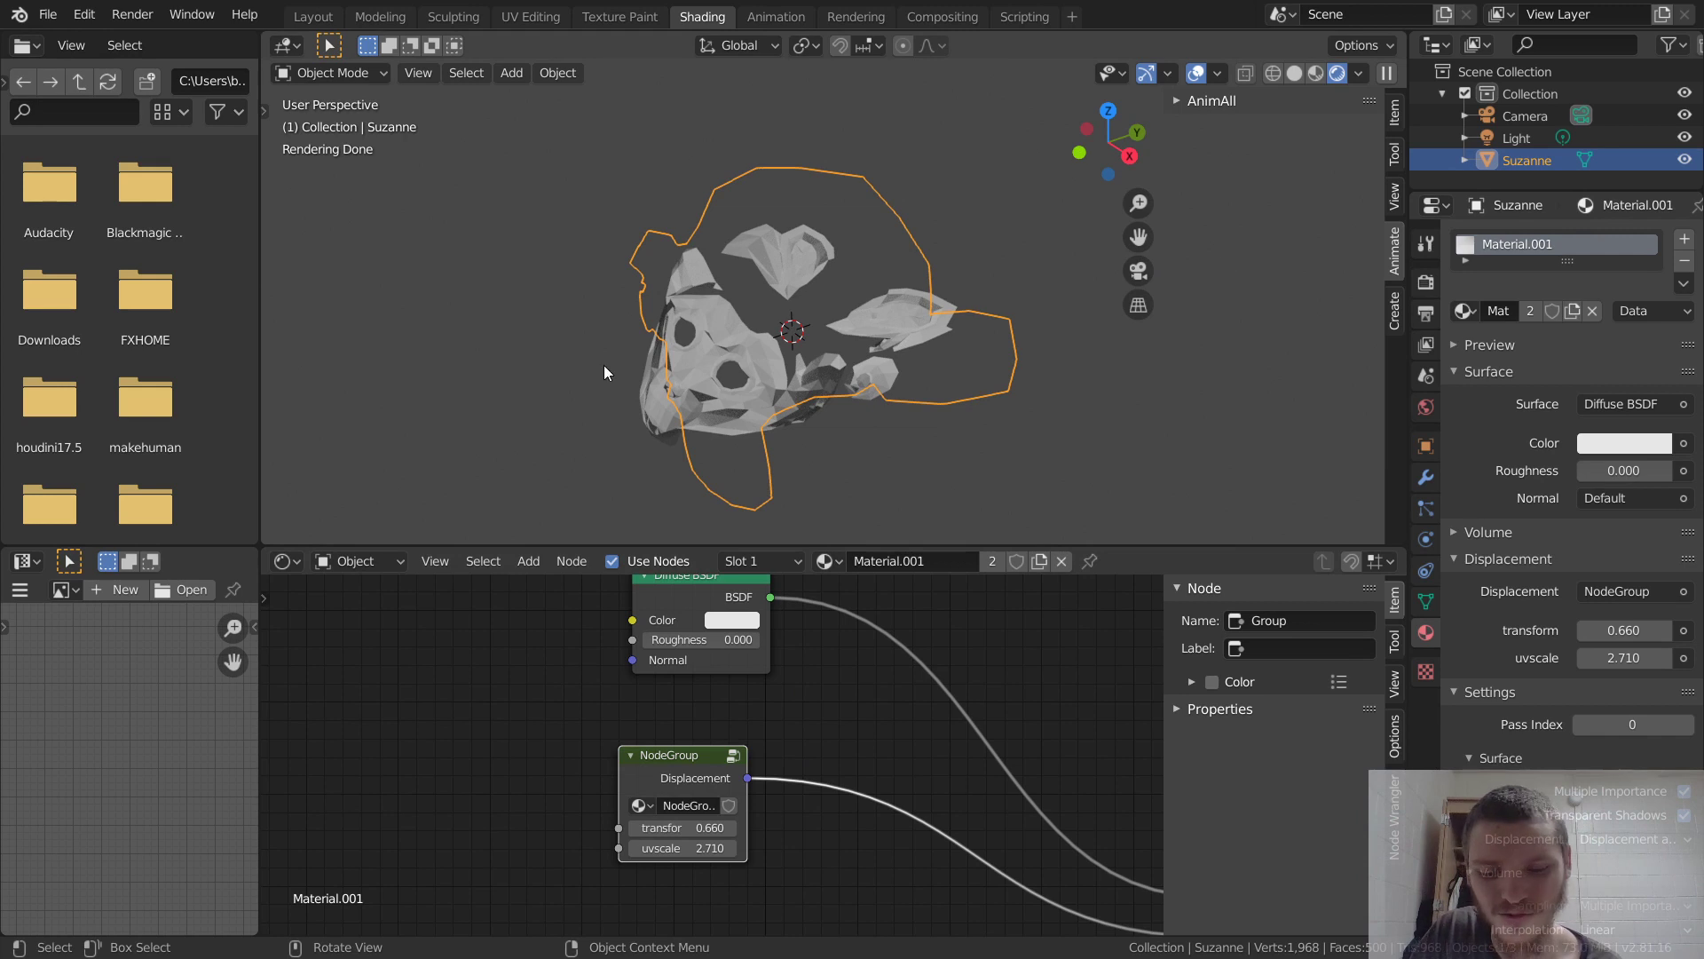
pyautogui.press('n')
# Set the group's uvscale to 3.210 and sweep transform from 0 to 1 to unfold the monkey completely.
pyautogui.moveTo(692, 849)
pyautogui.mouseDown()
pyautogui.moveTo(763, 848)
pyautogui.moveTo(641, 828)
pyautogui.moveTo(725, 828)
pyautogui.moveTo(695, 824)
pyautogui.mouseUp()
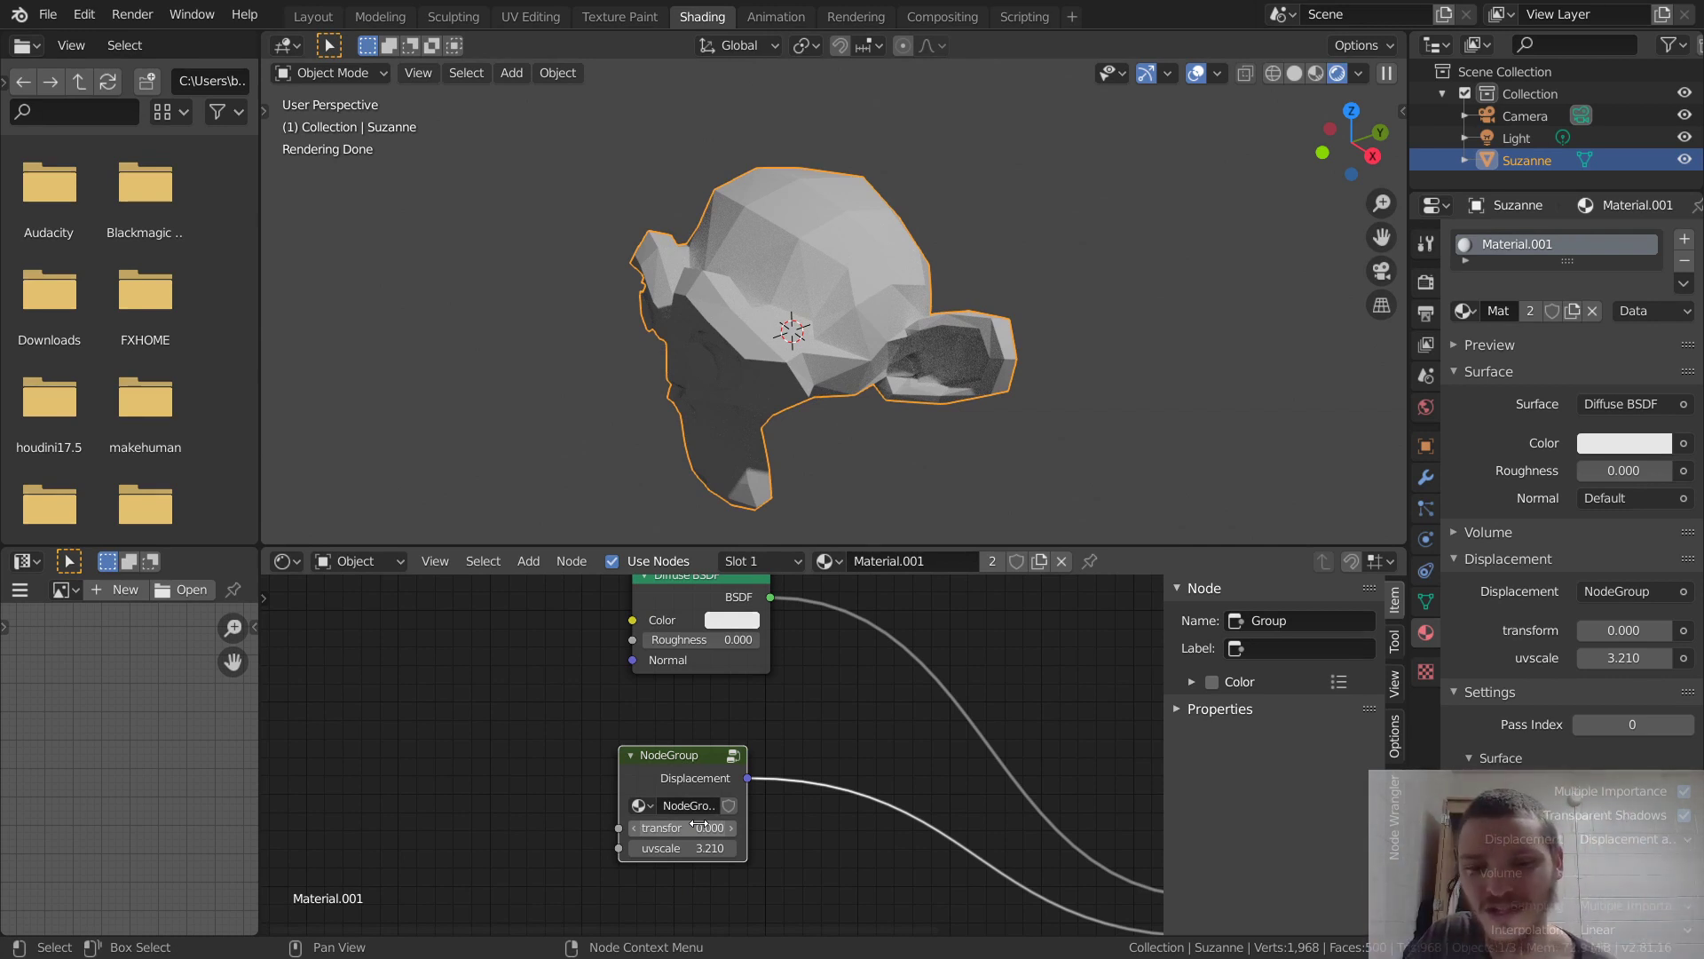
pyautogui.moveTo(692, 827)
pyautogui.keyDown('shift'); pyautogui.mouseDown()
pyautogui.moveTo(742, 827)
pyautogui.moveTo(700, 824)
pyautogui.moveTo(719, 824)
pyautogui.mouseUp(); pyautogui.keyUp('shift')
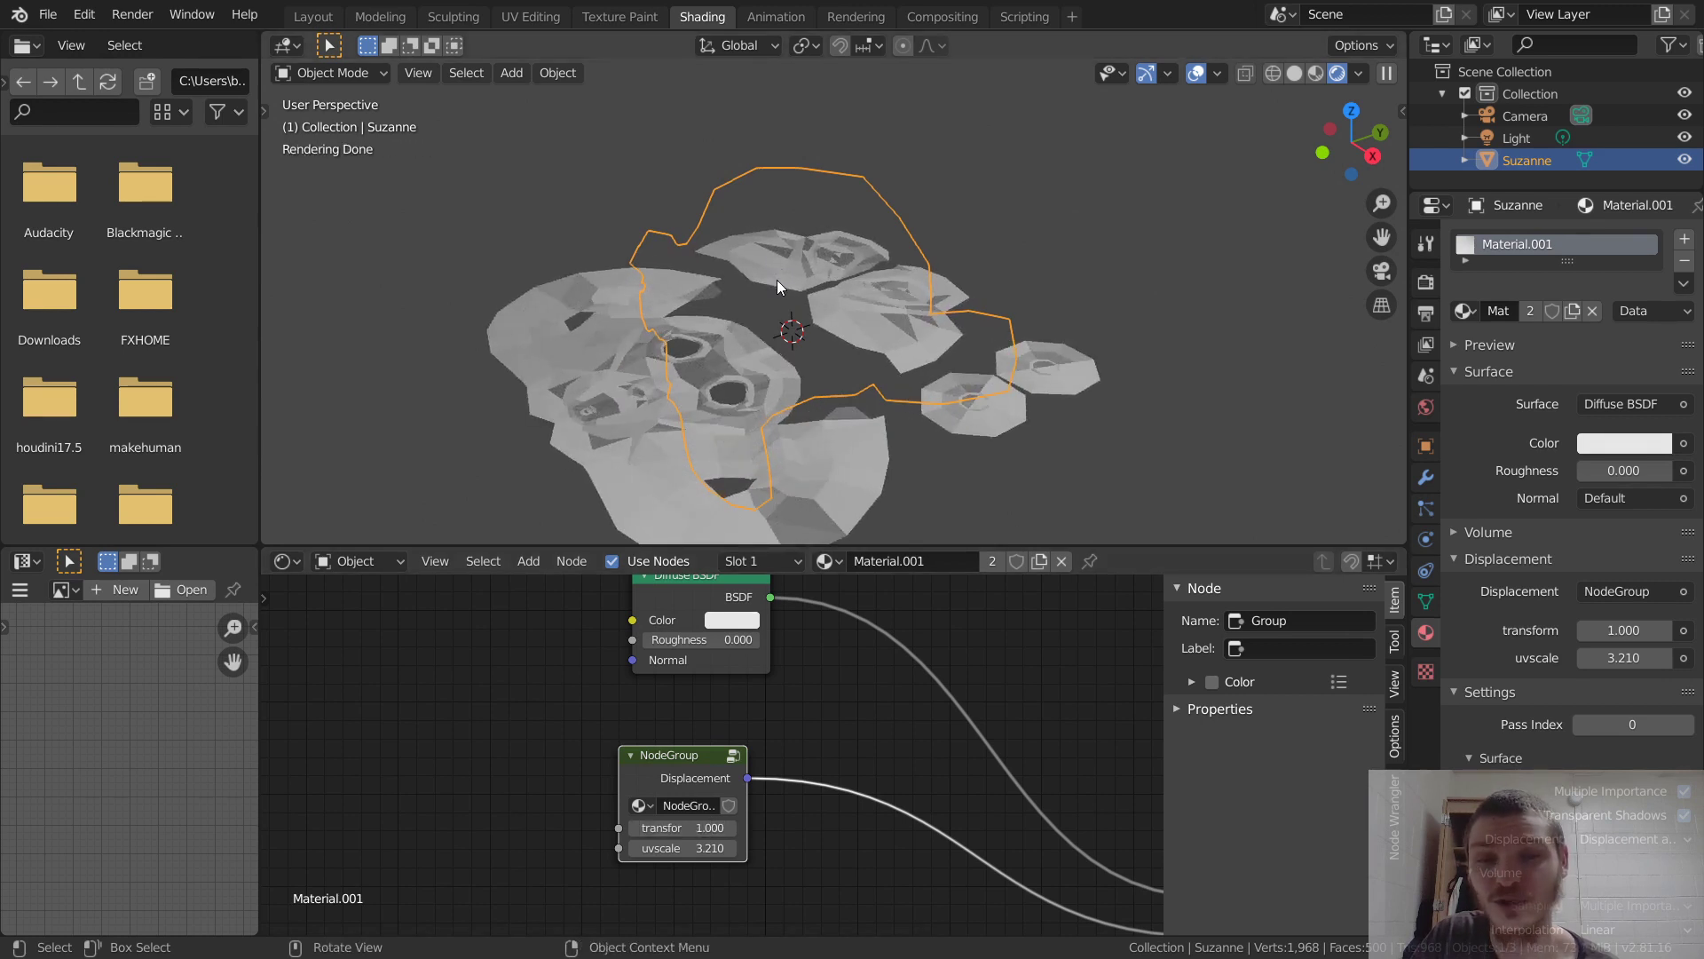
# Enter Edit Mode on the monkey and widen the UV editor to show its whole UV layout.
pyautogui.press('Tab')
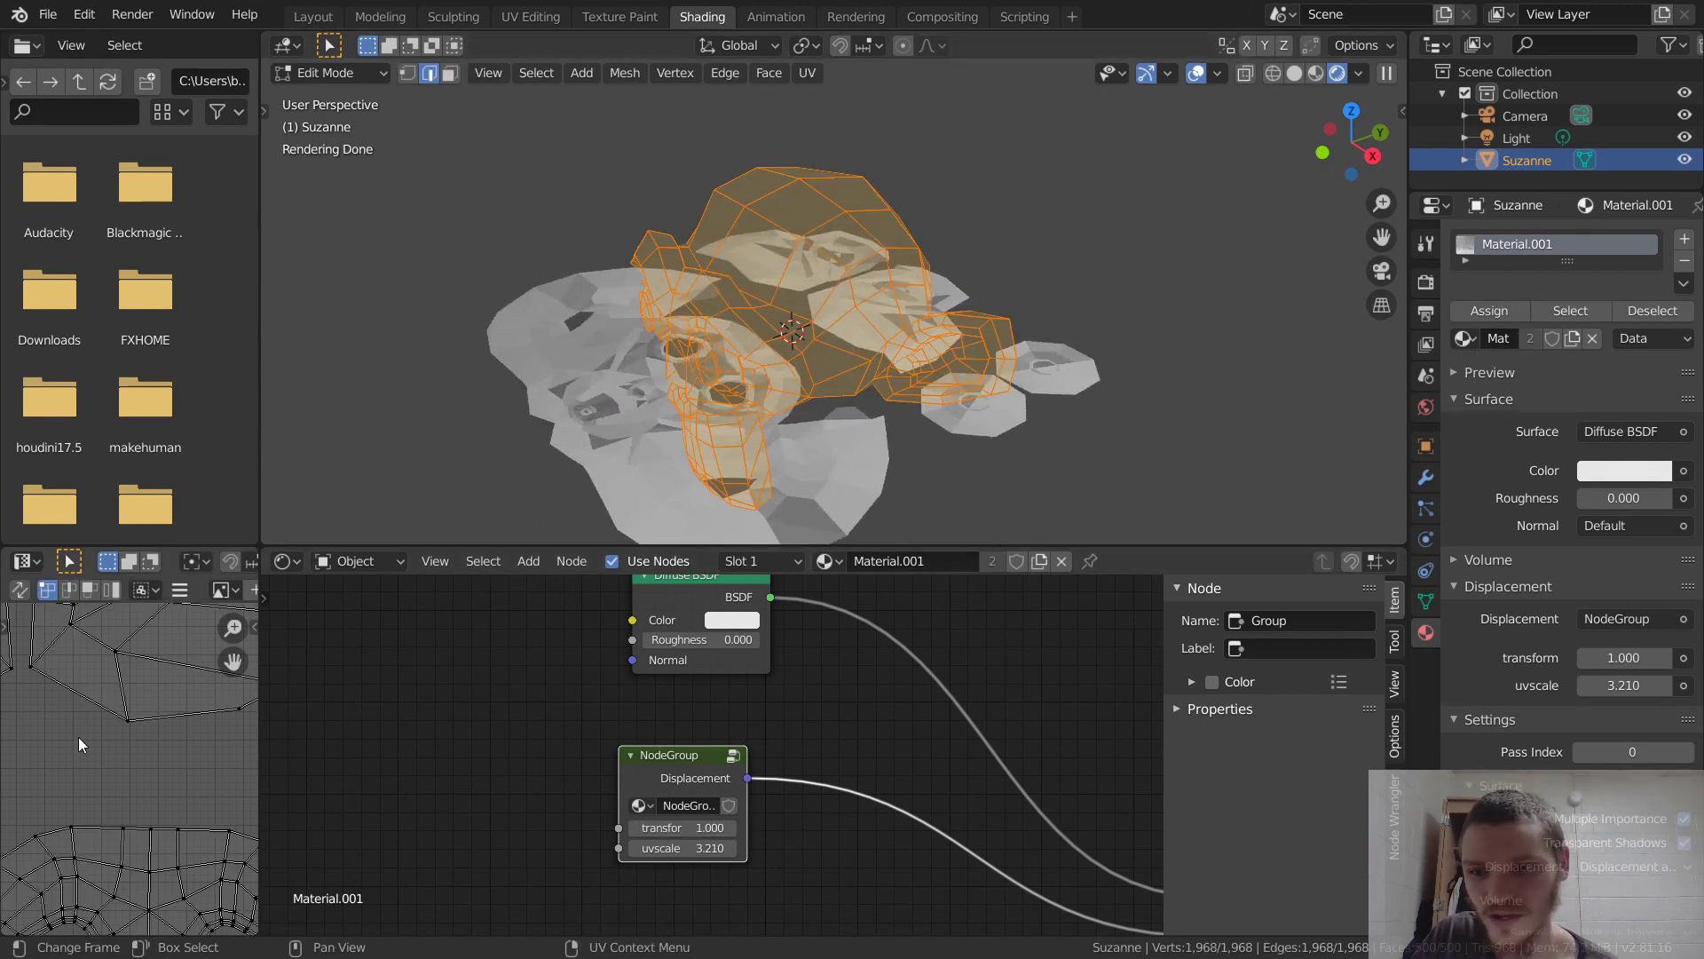
pyautogui.moveTo(259, 744); pyautogui.dragTo(455, 742)
pyautogui.scroll(-4, 398, 739)
pyautogui.moveTo(322, 755); pyautogui.dragTo(322, 738, button='middle')
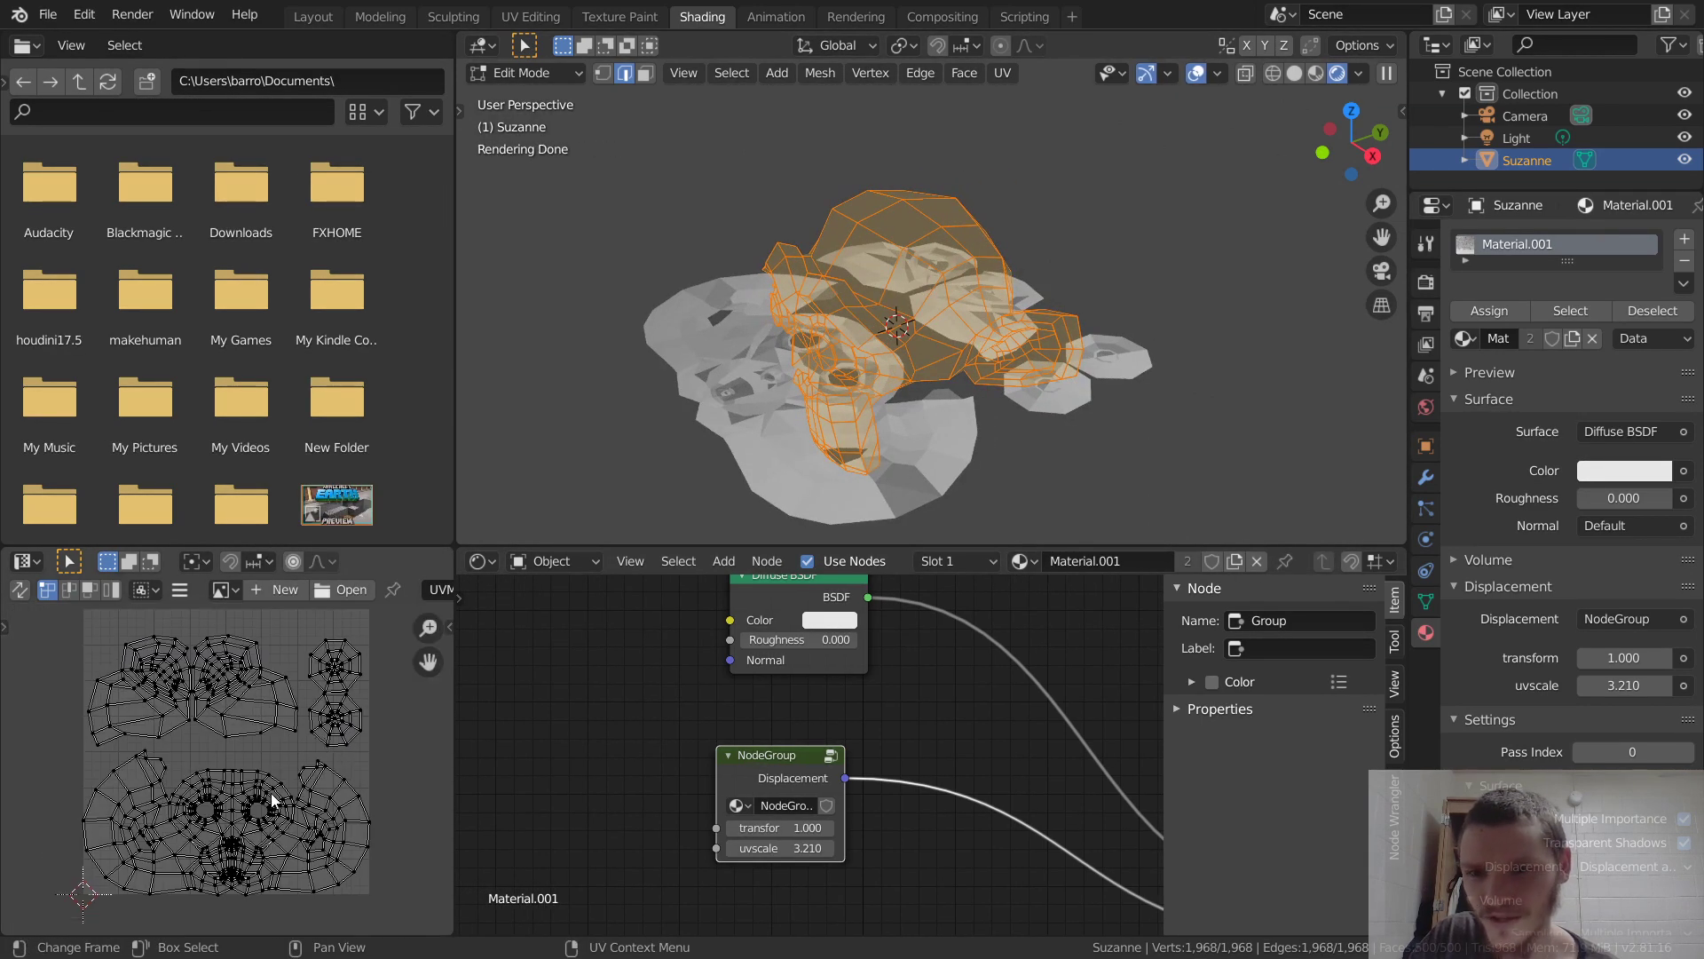
# Select the monkey's face island in the UV editor, try moving it, and undo the move.
pyautogui.press('l')
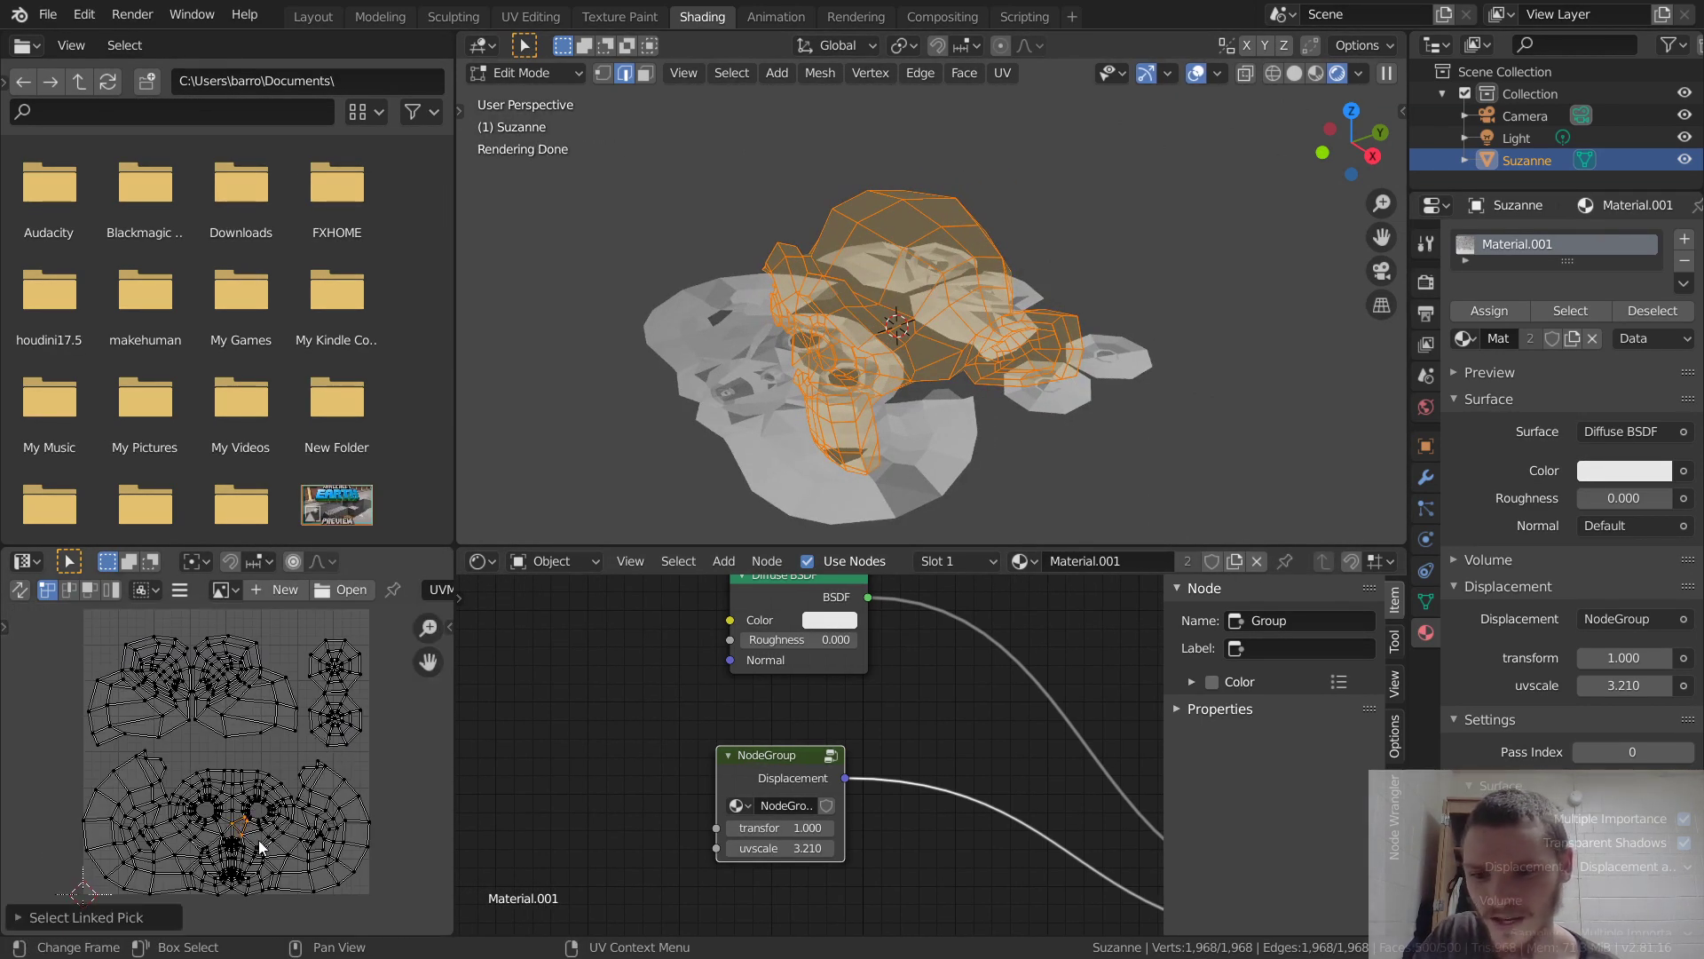
pyautogui.moveTo(337, 894); pyautogui.dragTo(337, 861, button='middle')
pyautogui.moveTo(387, 892); pyautogui.dragTo(4, 719)
pyautogui.press('g')
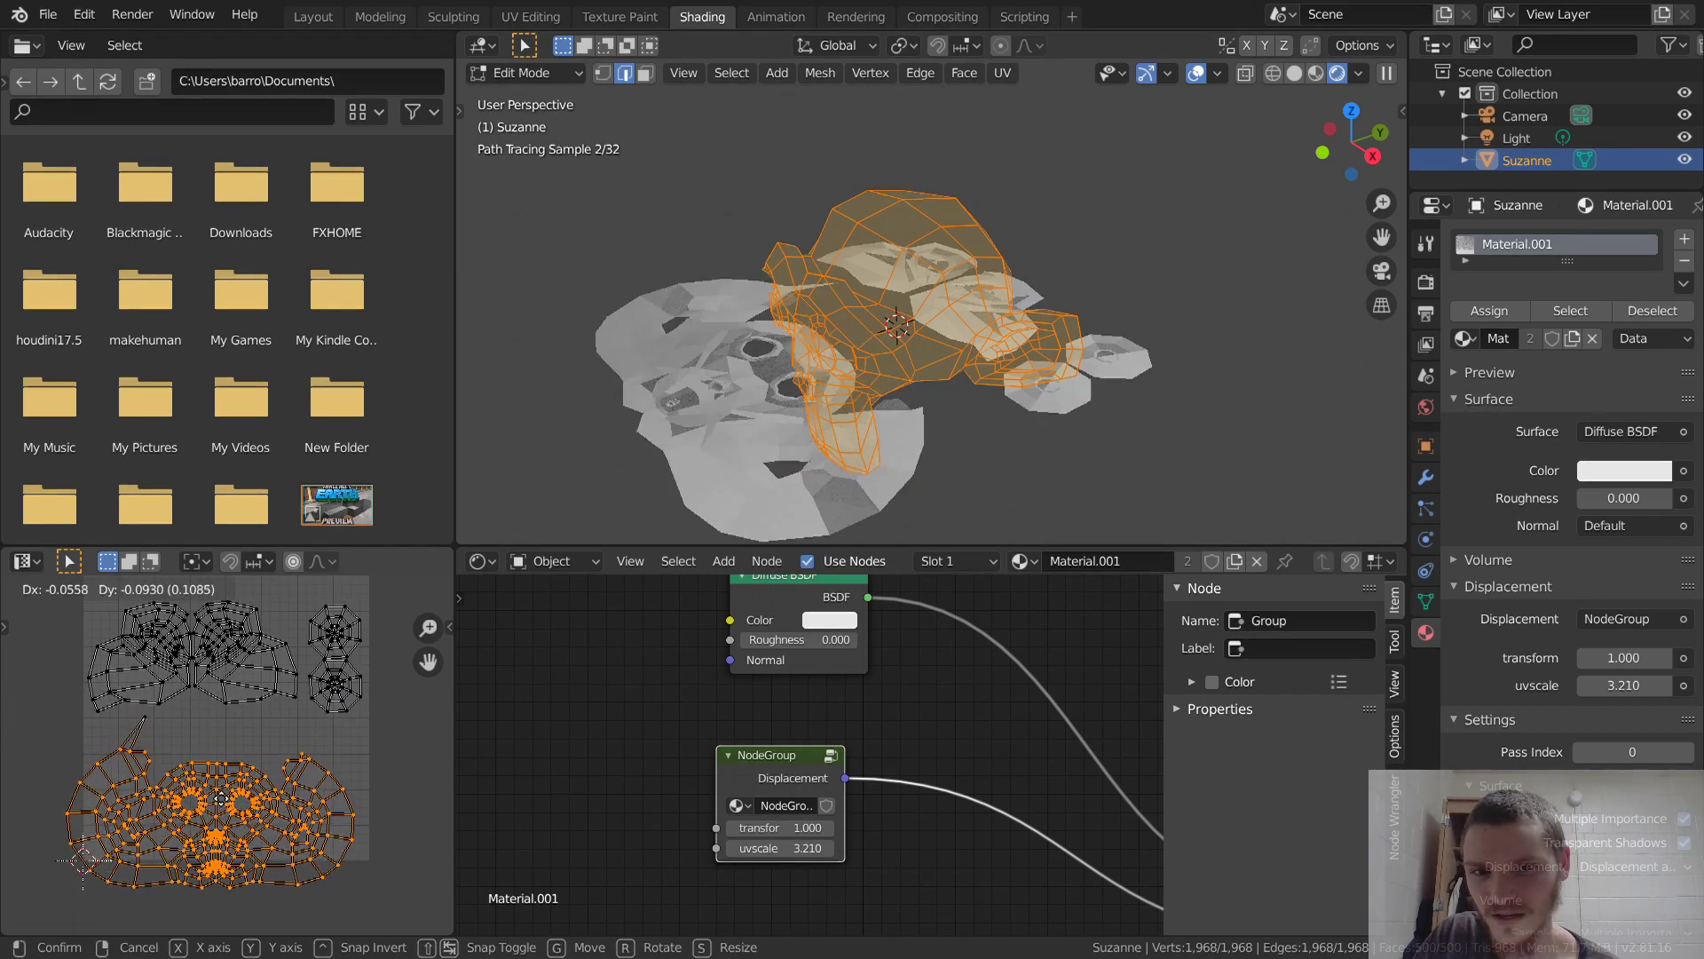
pyautogui.click(239, 774)
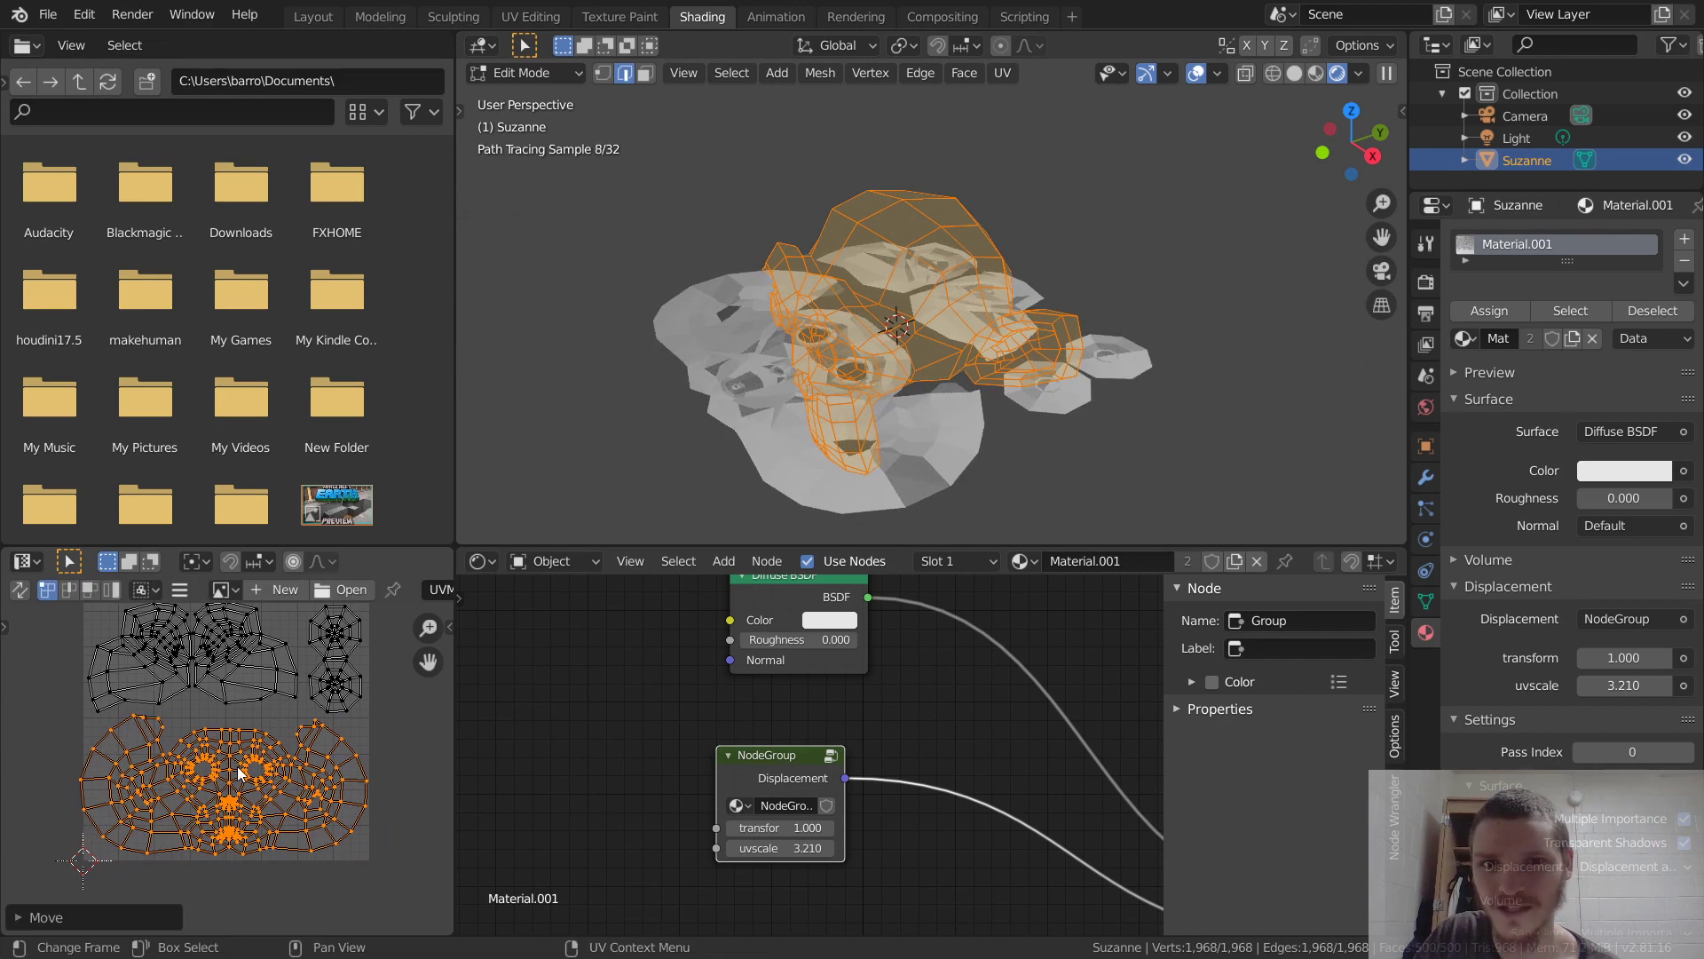
pyautogui.hotkey('ctrl', 'z')
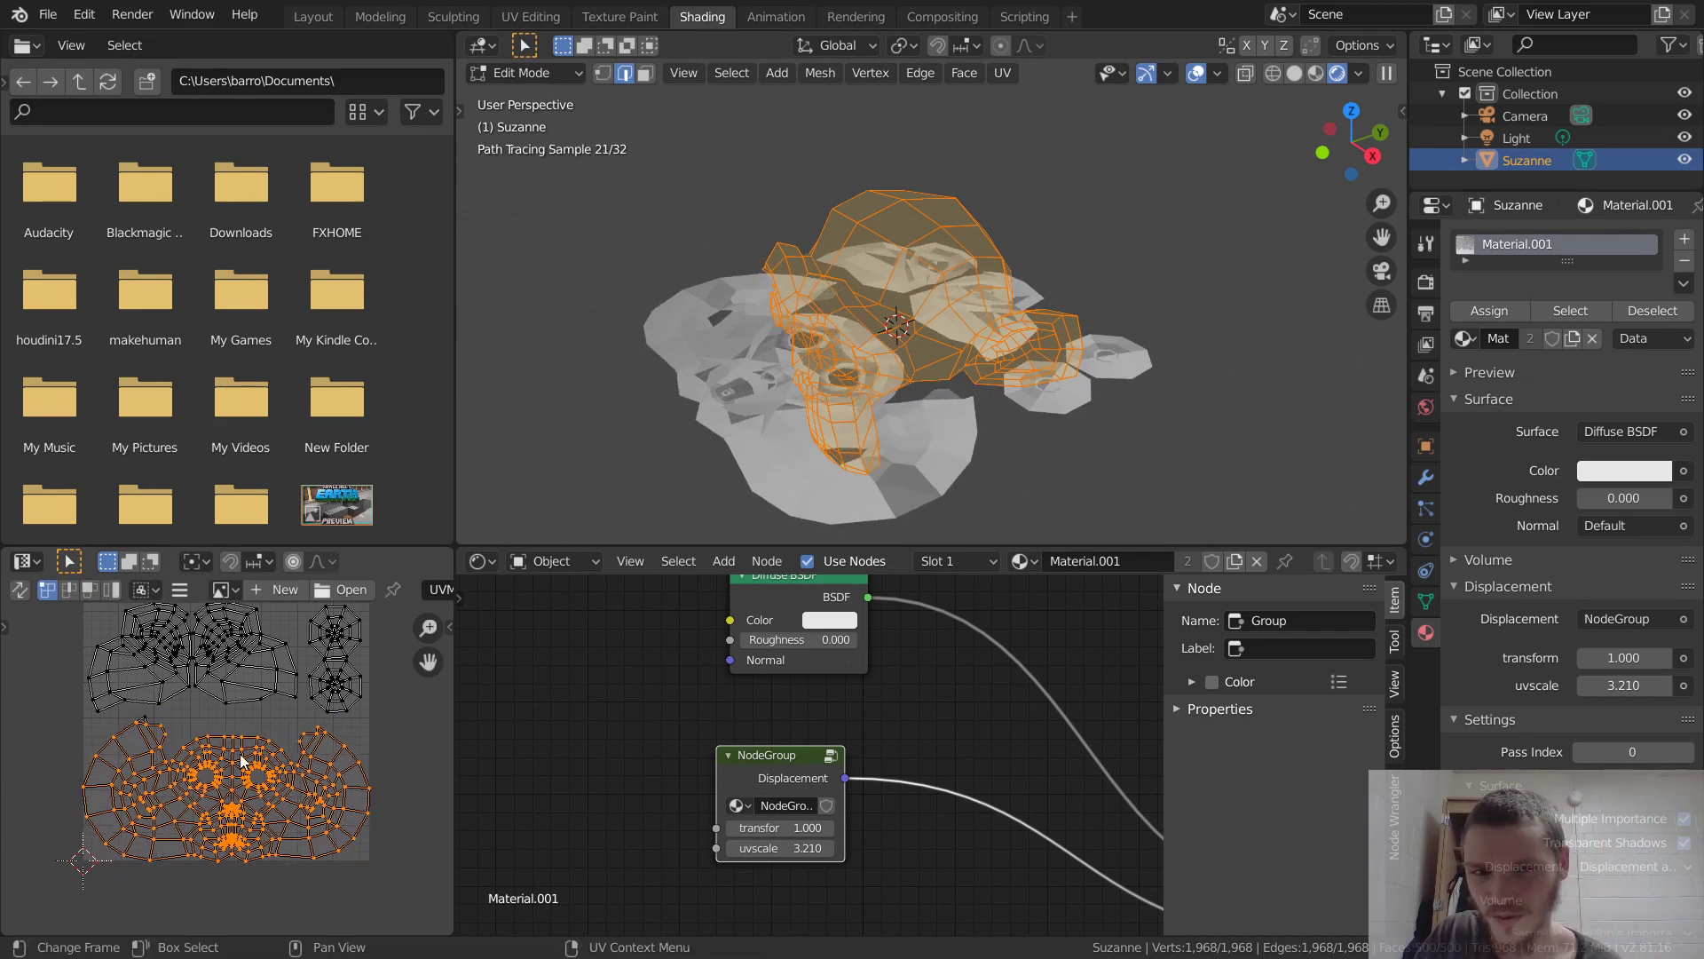
# Set the node group's uvscale to 2.710 and transform to 0.000.
pyautogui.moveTo(786, 848); pyautogui.dragTo(781, 847)
pyautogui.press('BackSpace')
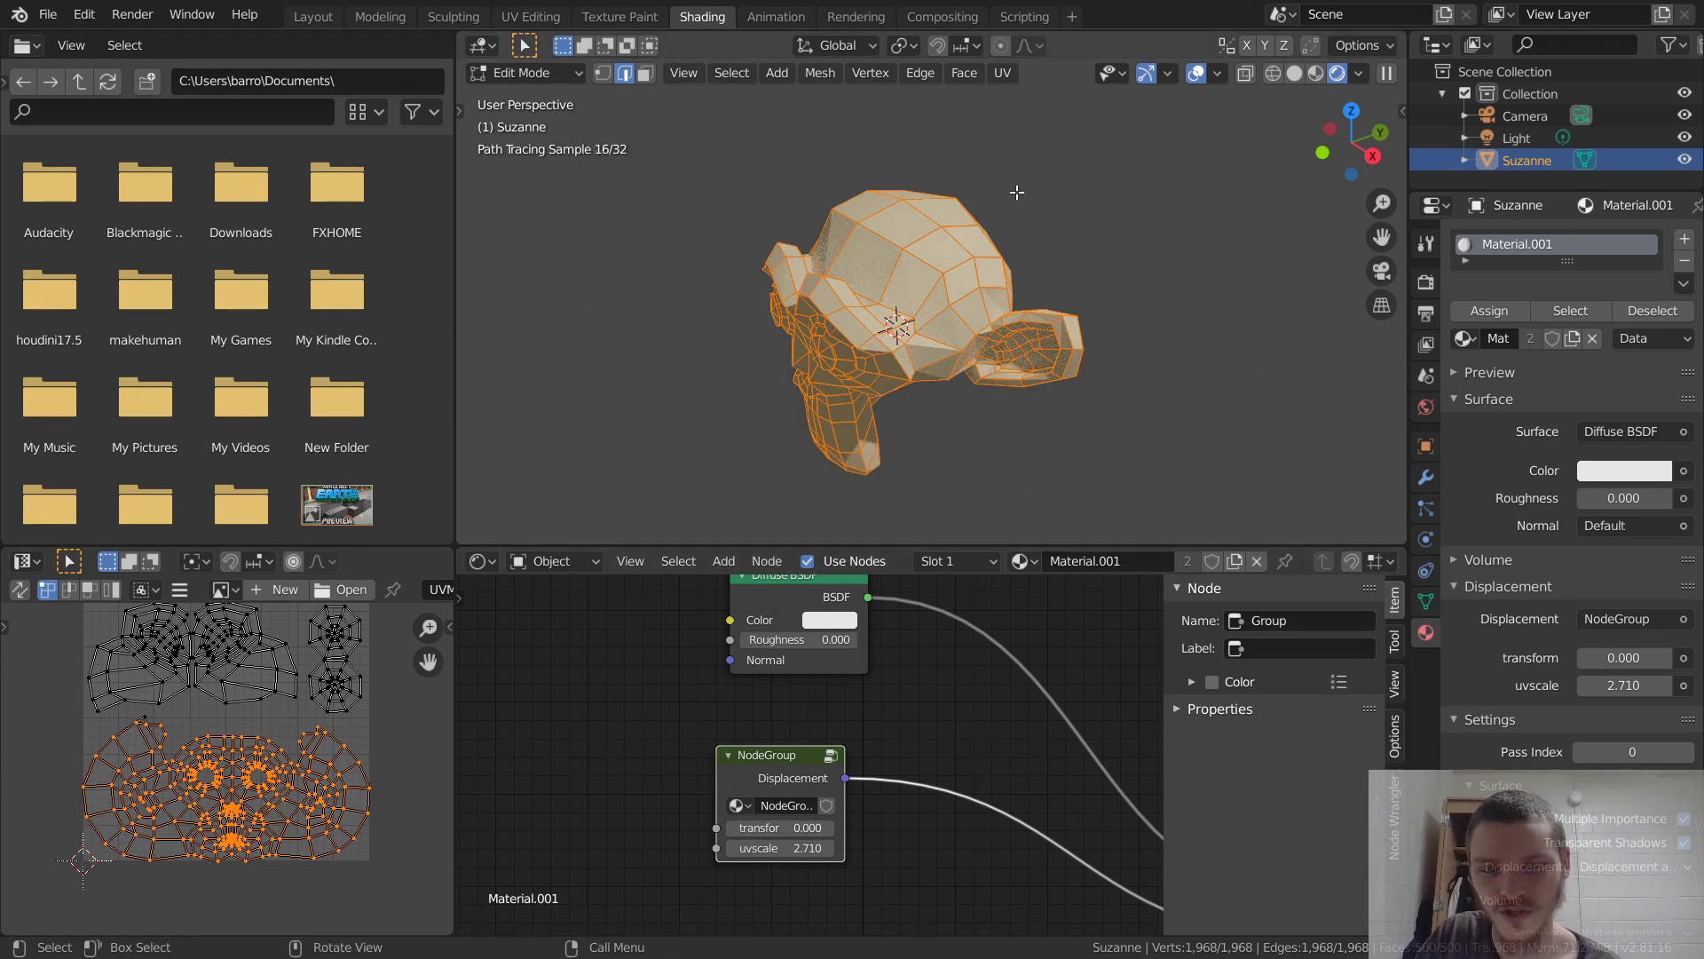
pyautogui.scroll(3, 959, 242)
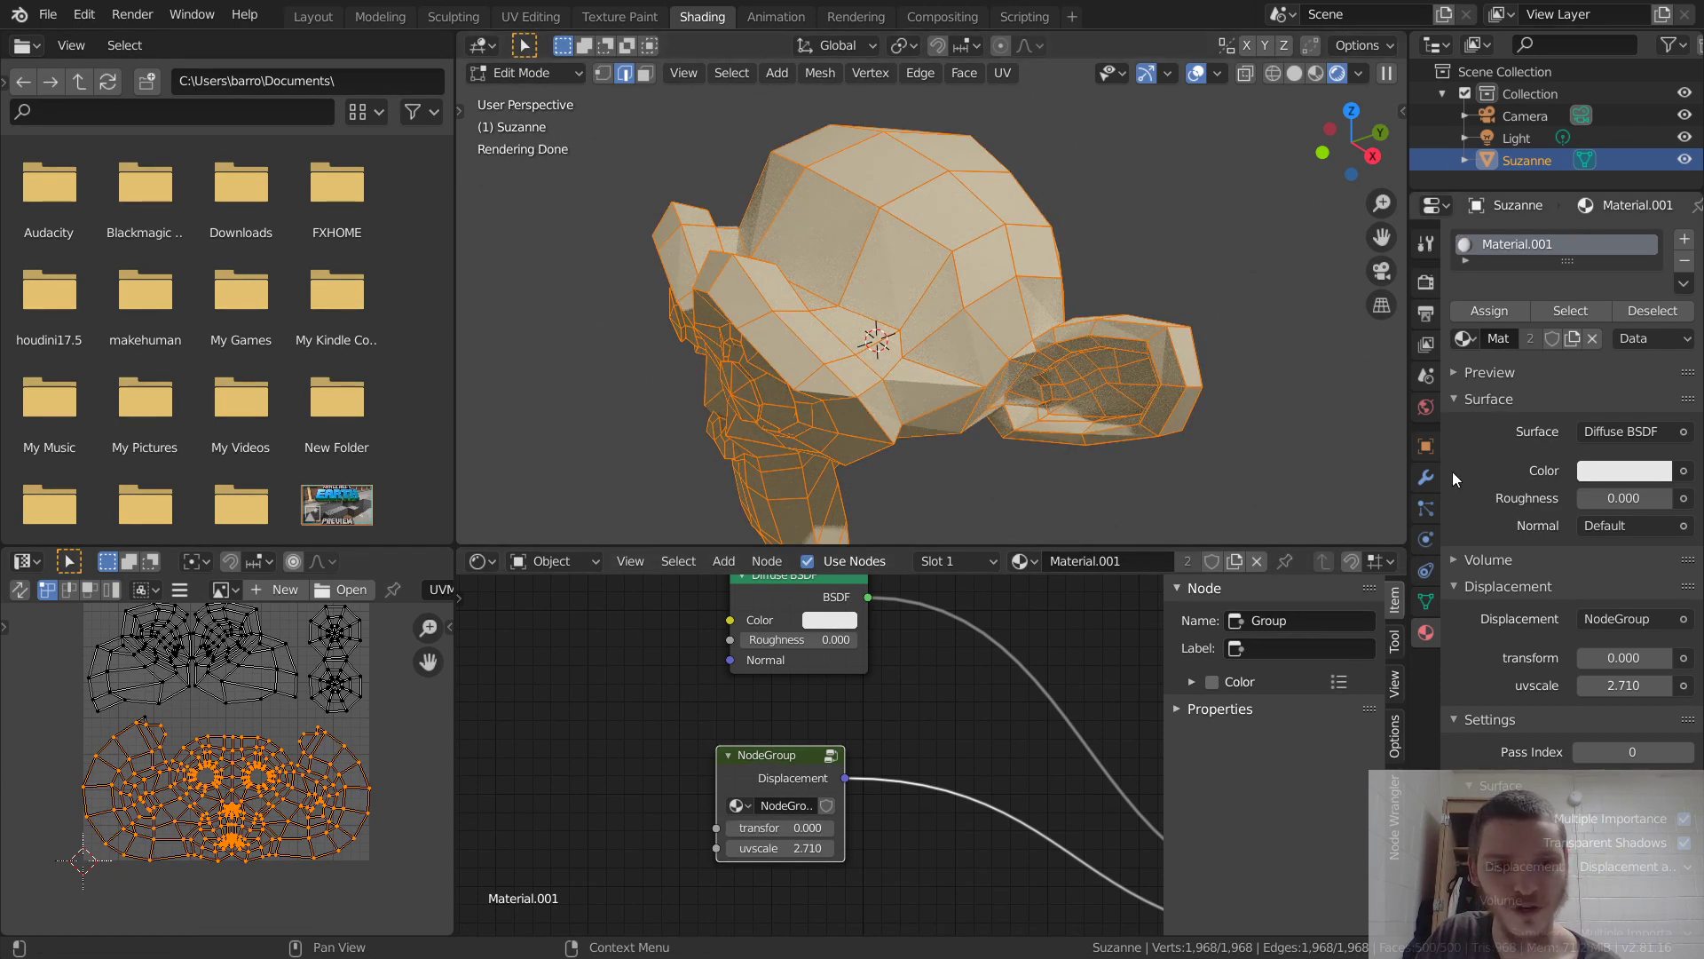
# Mark all of the monkey's selected edges as seams and unwrap the mesh into separate faces.
pyautogui.rightClick(859, 232)
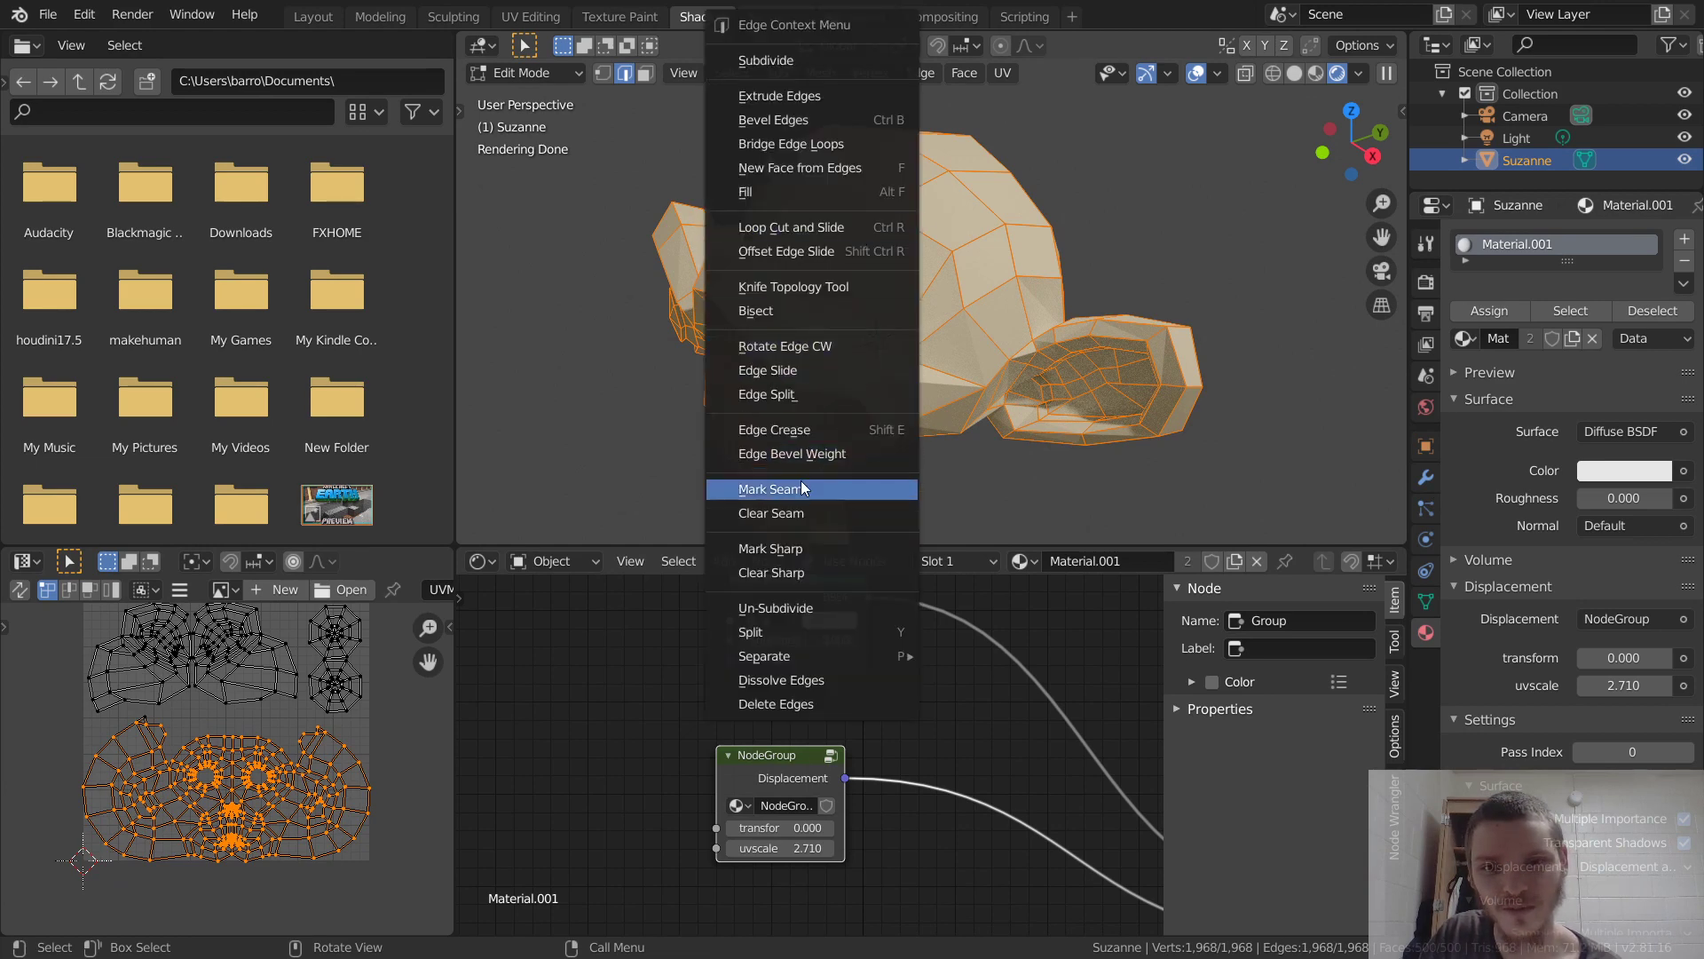
pyautogui.click(803, 488)
pyautogui.press('u')
pyautogui.click(871, 258)
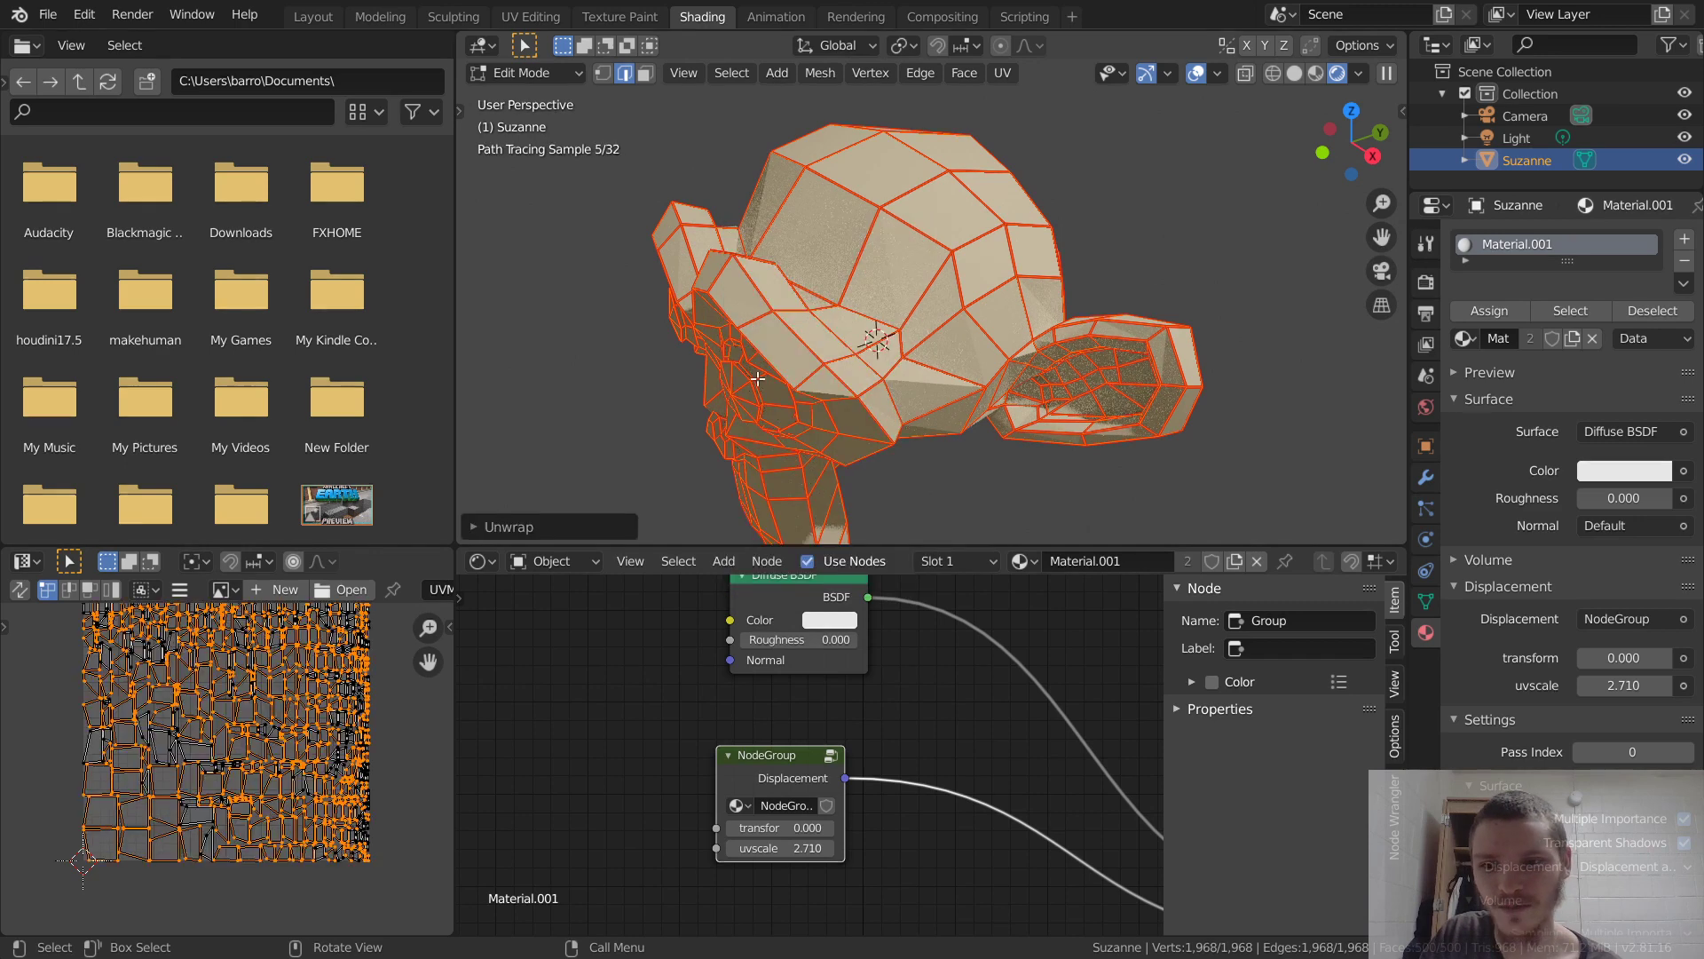
pyautogui.scroll(3, 237, 742)
pyautogui.scroll(-3, 222, 750)
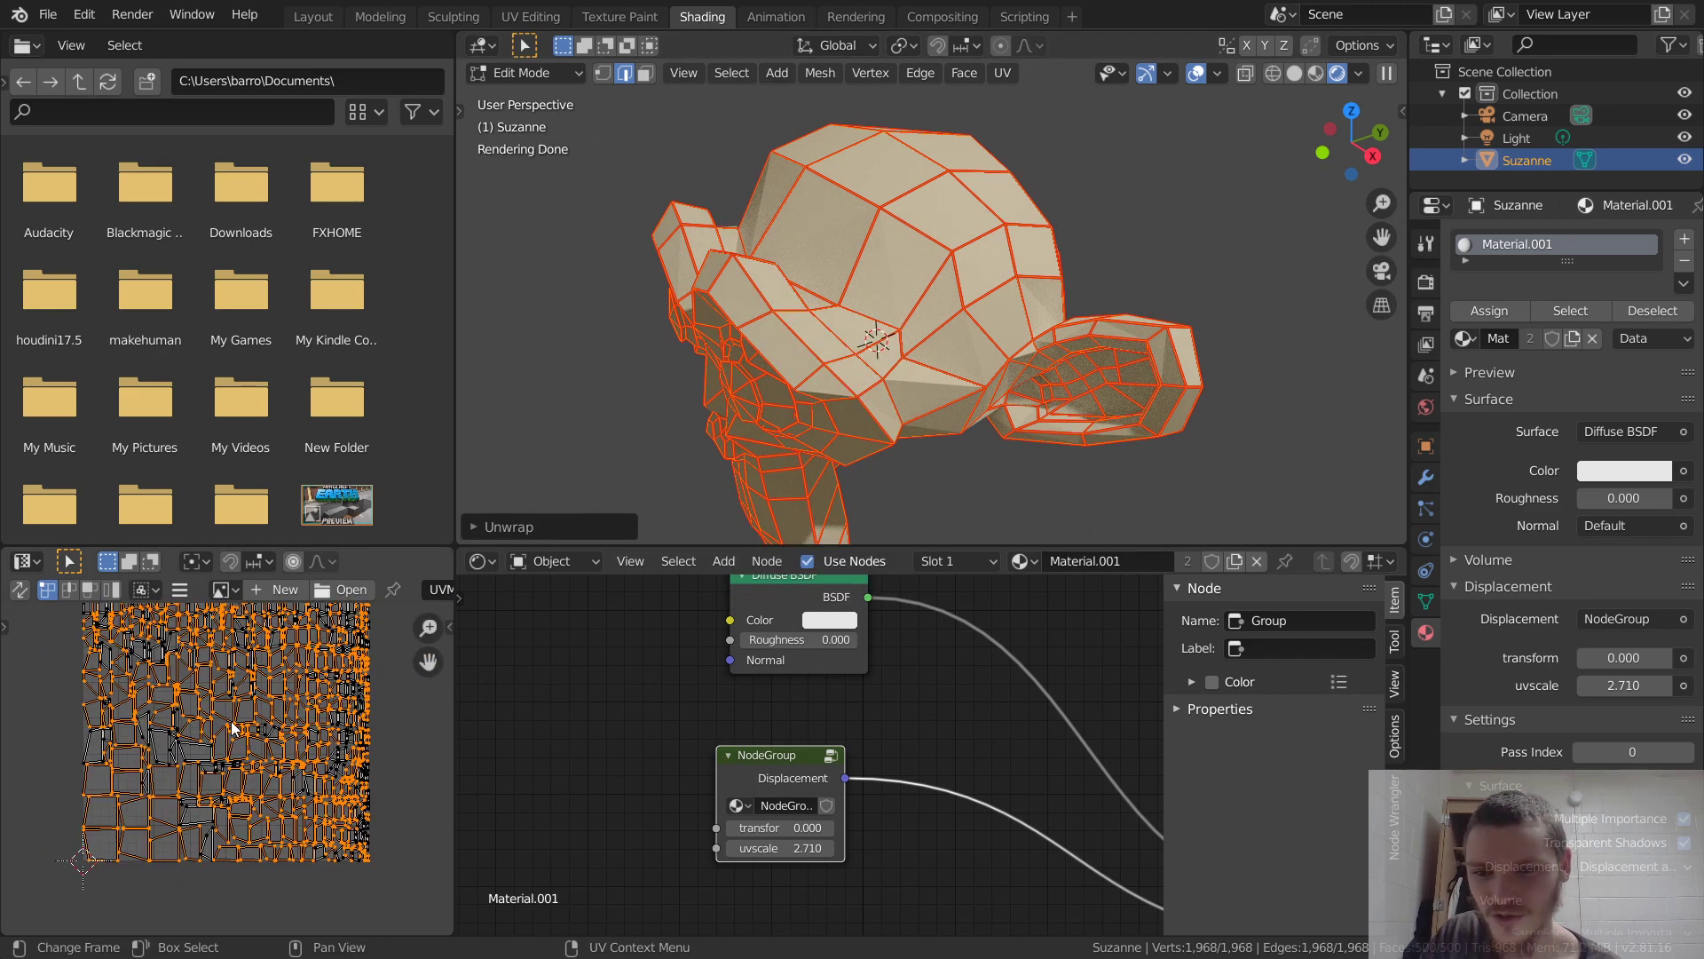
# Return to Object Mode and set the node group's transform to 1.000 to flatten the monkey into its new UV layout.
pyautogui.press('Tab')
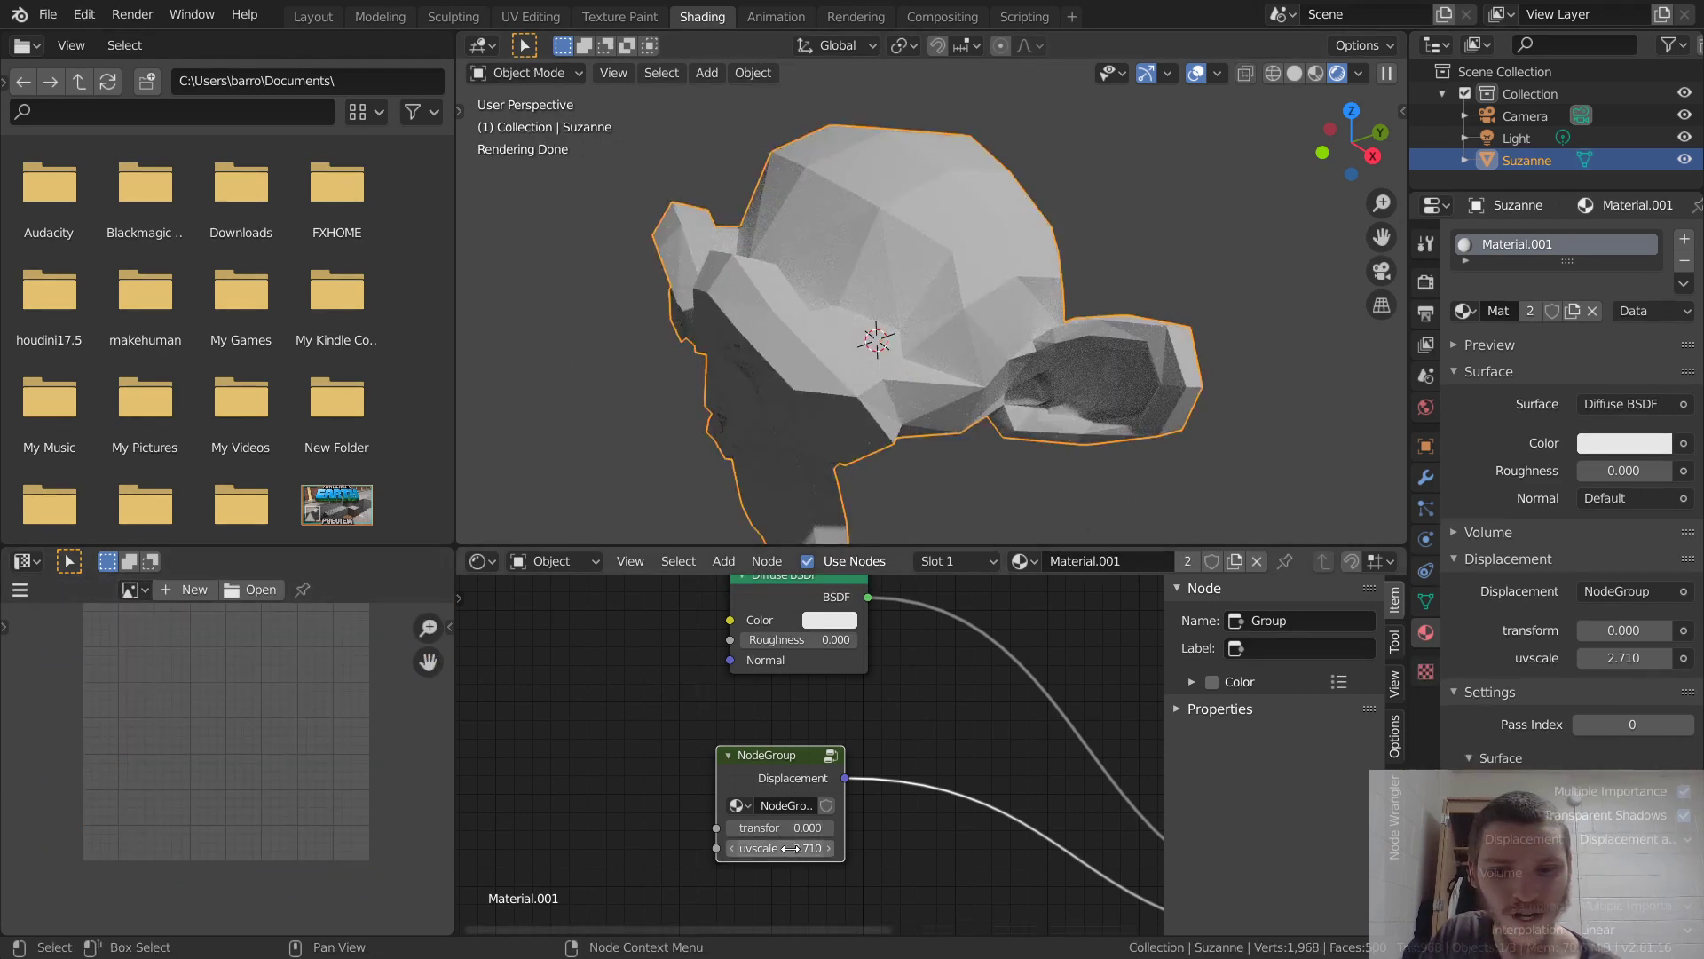
pyautogui.moveTo(781, 827); pyautogui.dragTo(879, 827)
pyautogui.scroll(-3, 908, 285)
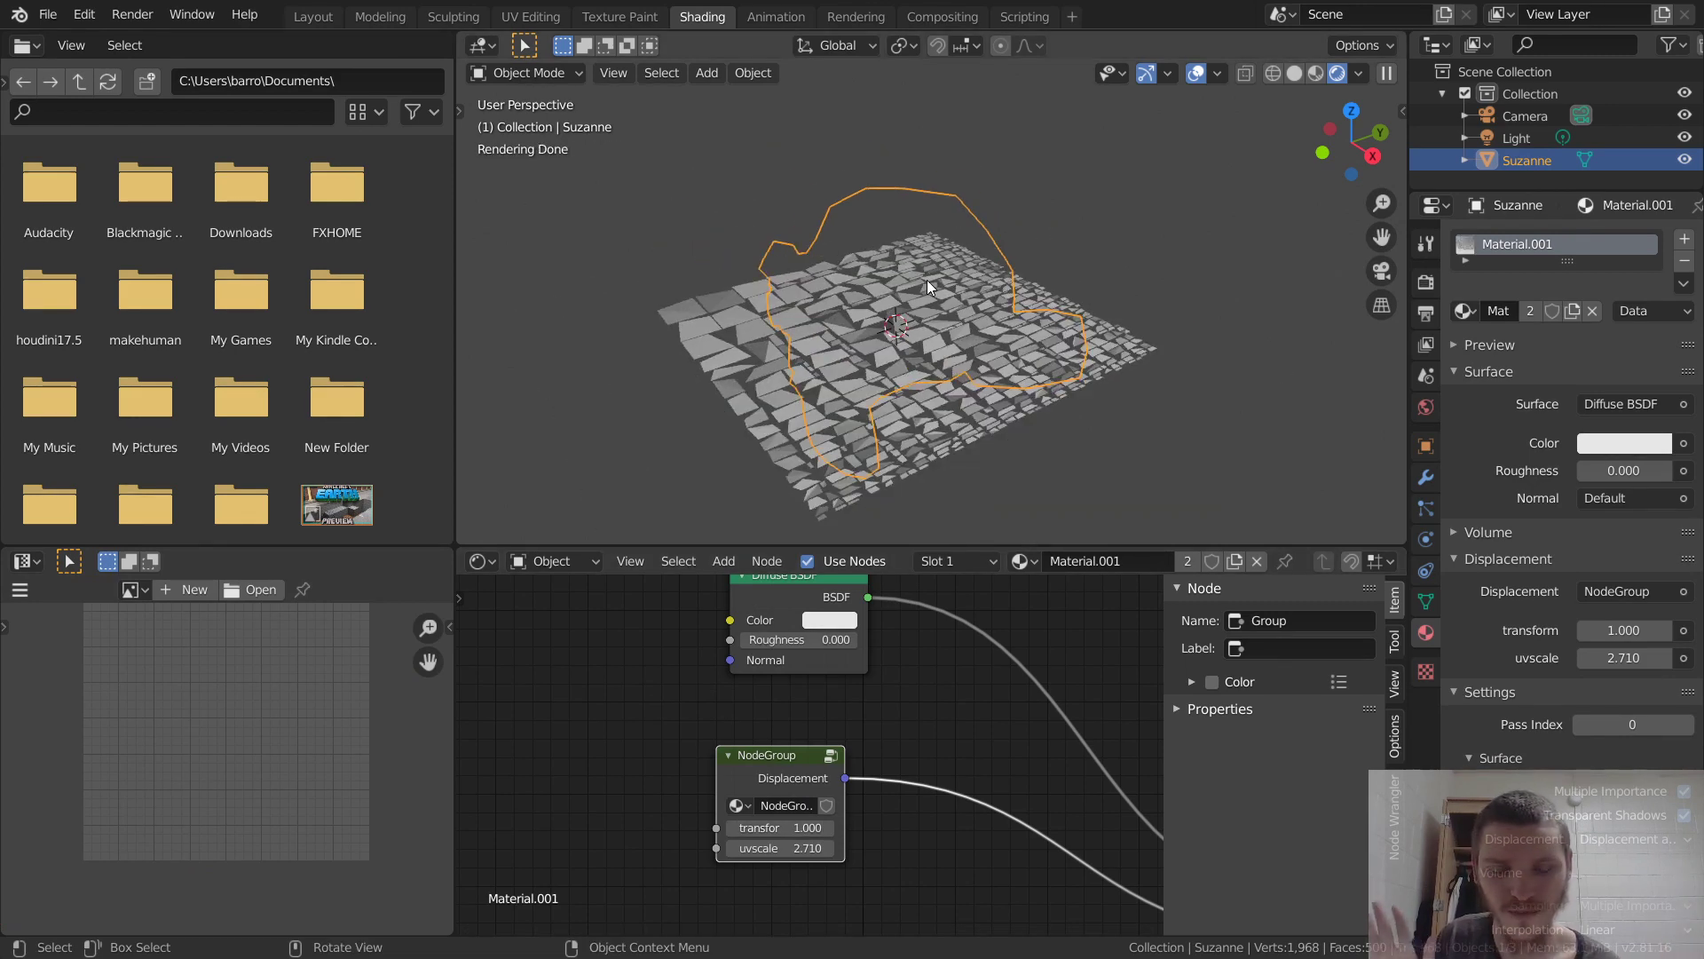
# Open the node group for editing and move the Texture Coordinate node farther from the Mapping node.
pyautogui.moveTo(545, 758); pyautogui.dragTo(728, 745, button='middle')
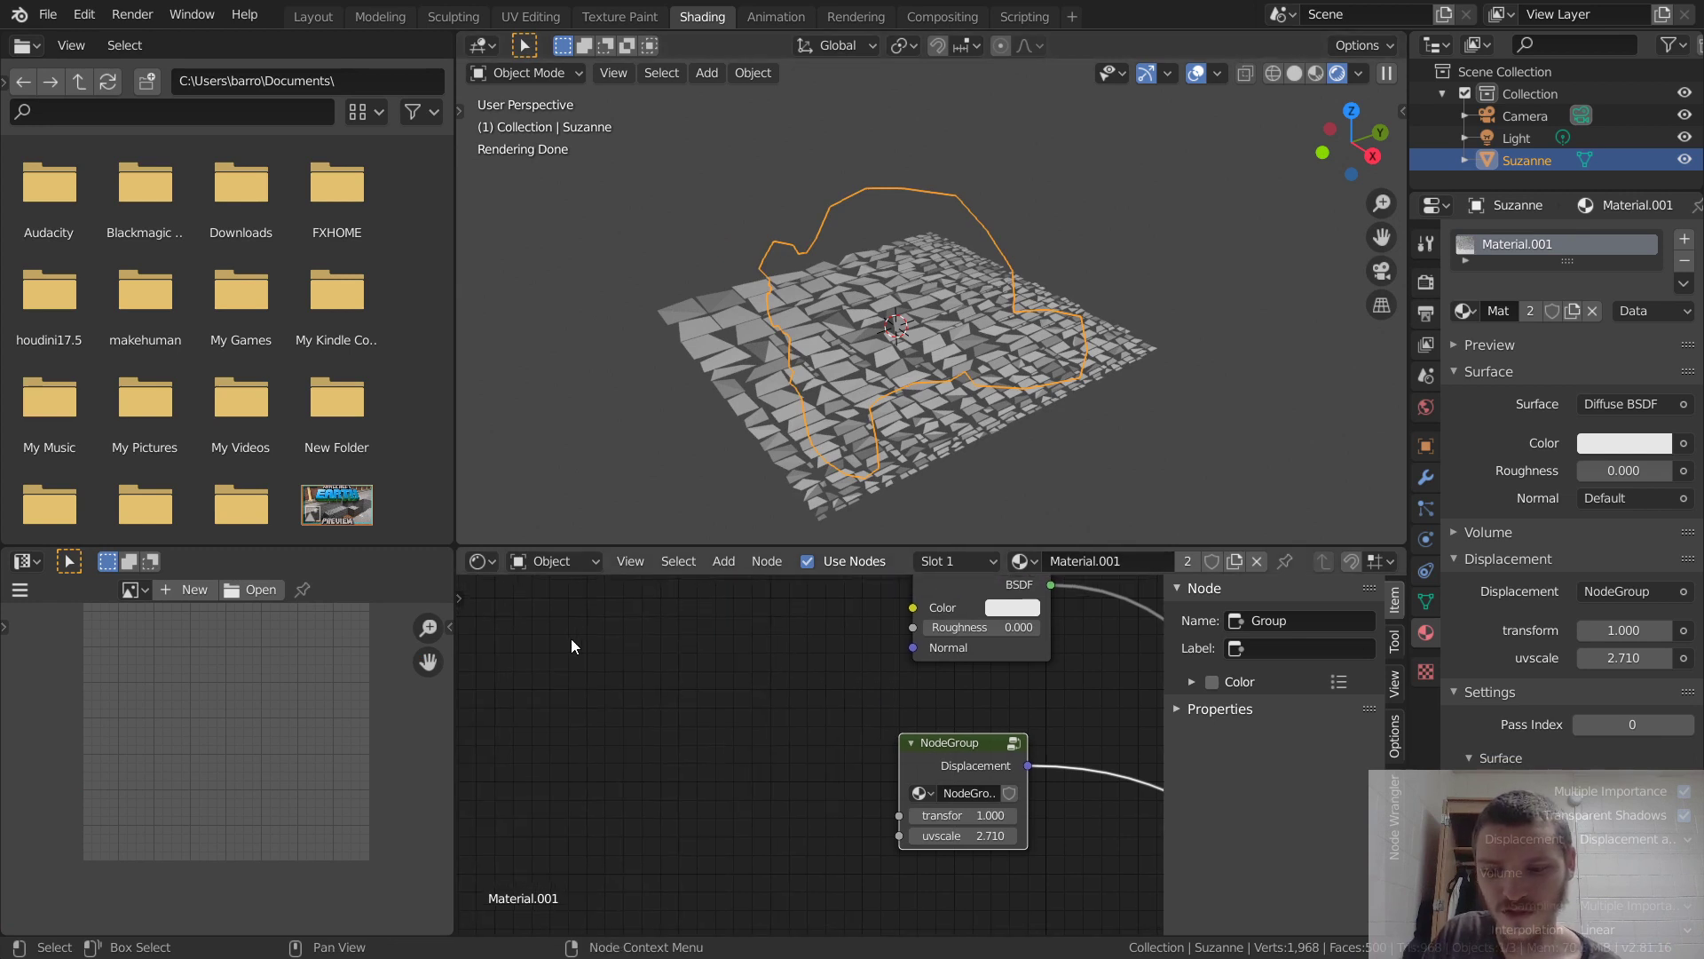
pyautogui.click(1014, 746)
pyautogui.moveTo(870, 770); pyautogui.dragTo(964, 774, button='middle')
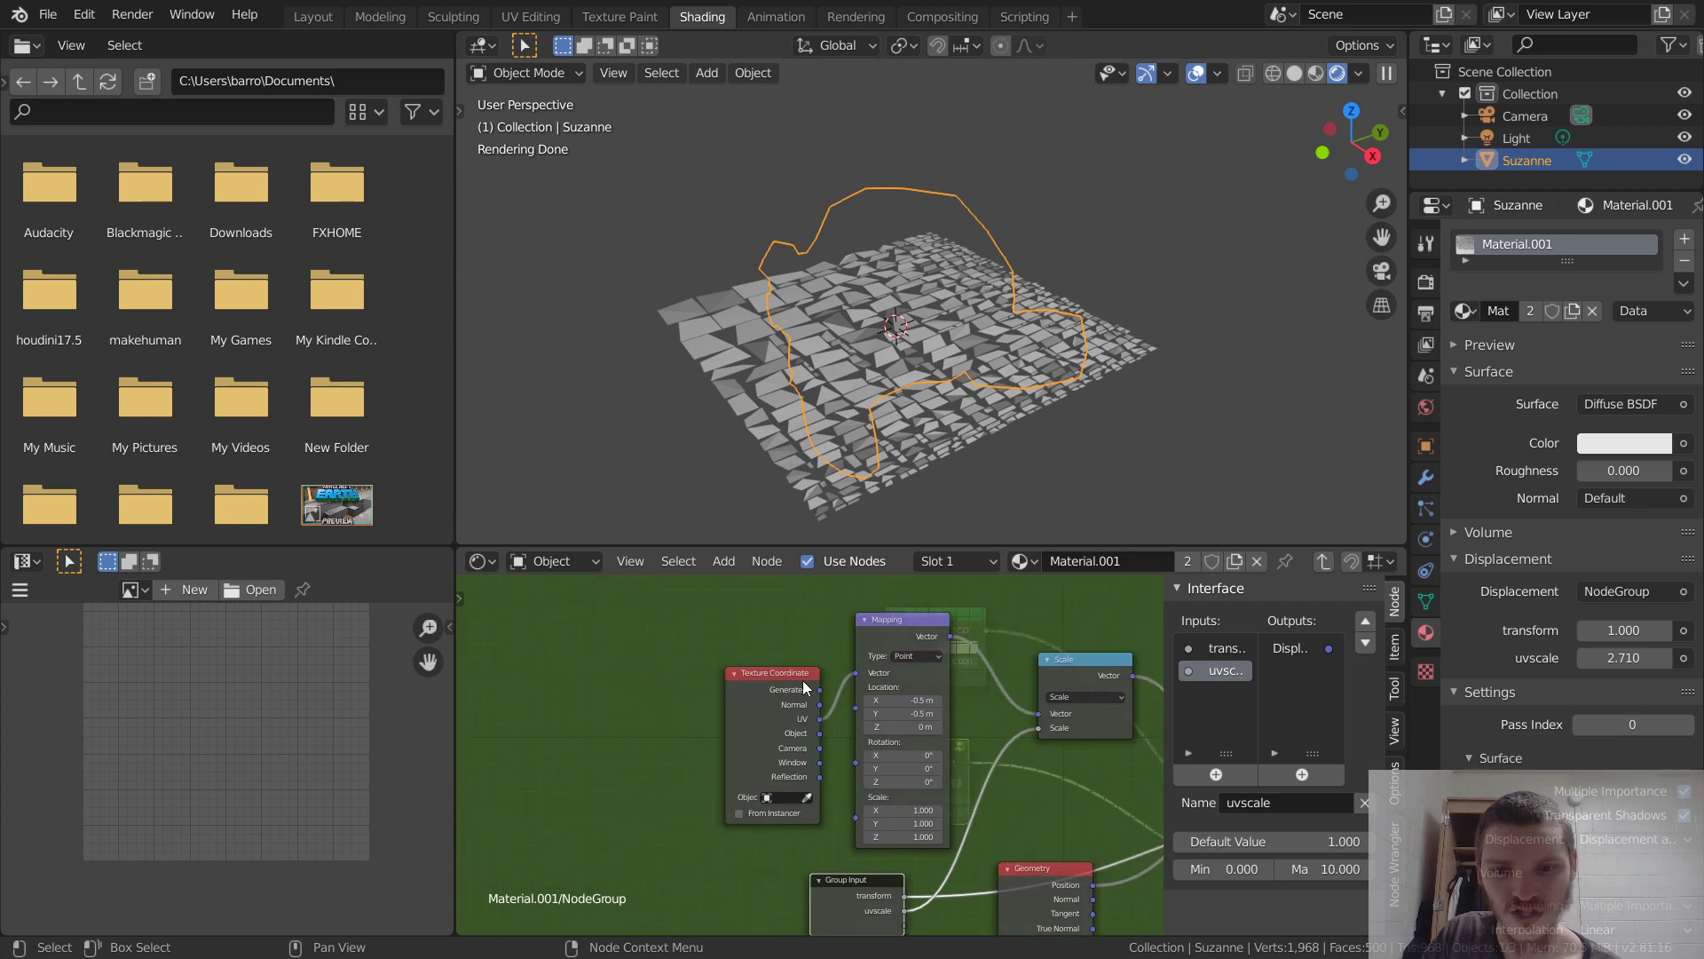
pyautogui.moveTo(802, 681); pyautogui.dragTo(696, 653)
pyautogui.scroll(4, 770, 750)
pyautogui.moveTo(657, 726); pyautogui.dragTo(750, 697, button='middle')
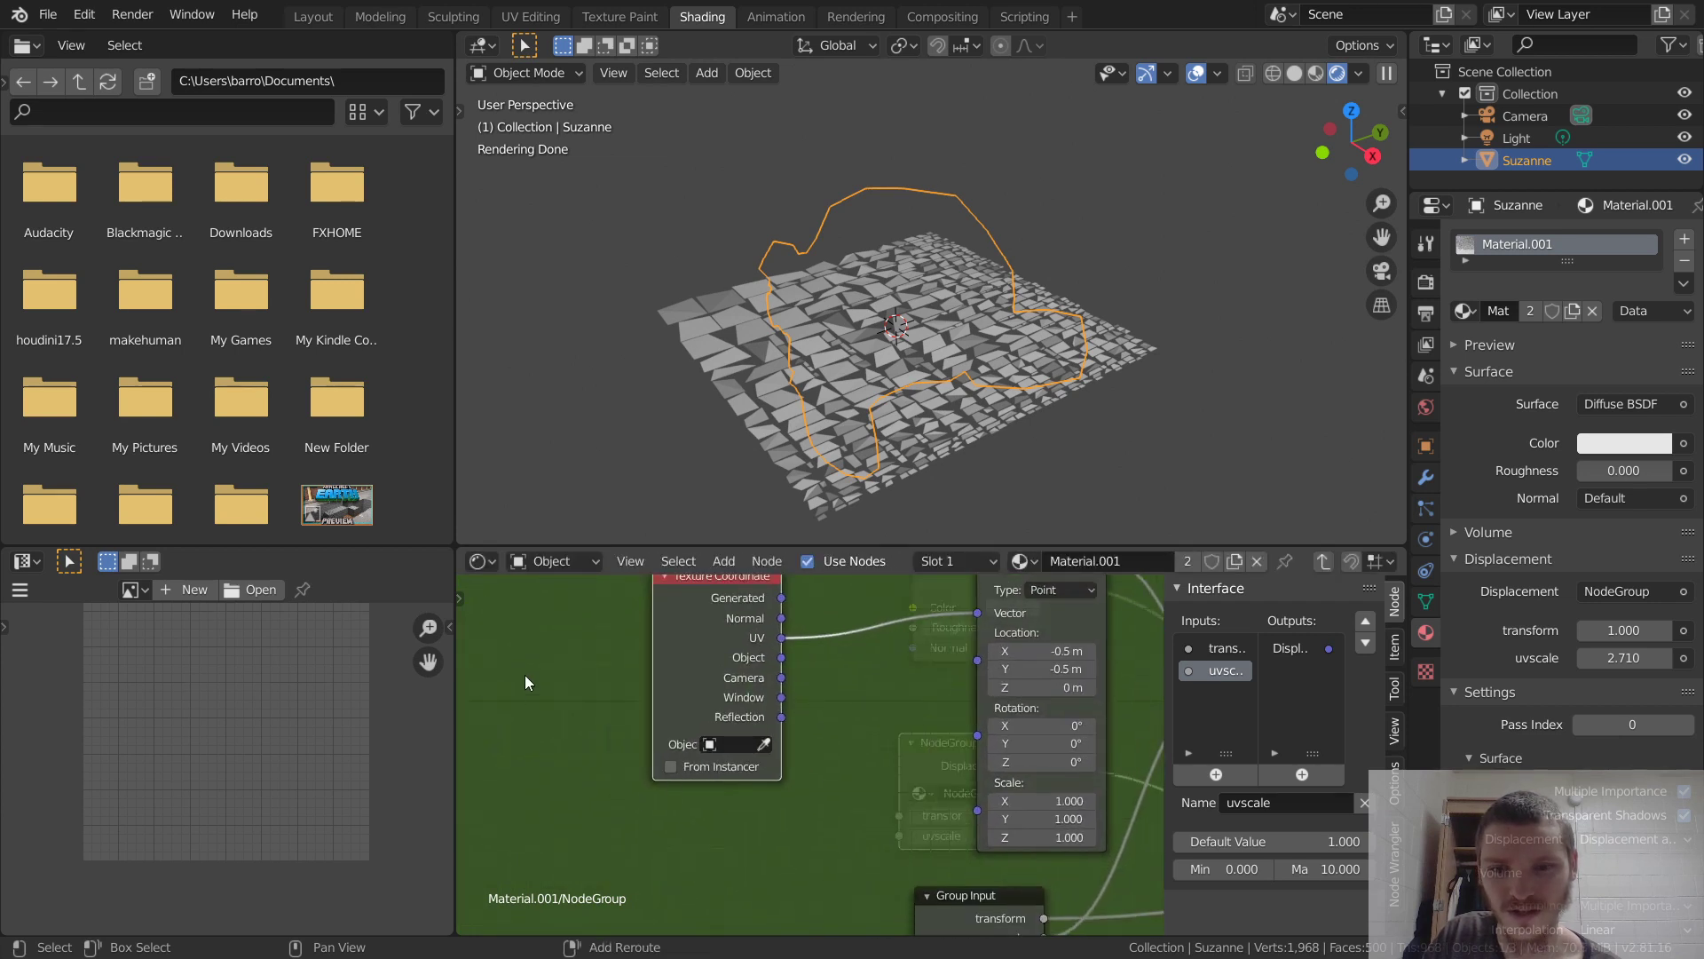
# Add a UV Map node inside the group and place it just below the Texture Coordinate node.
pyautogui.hotkey('shift', 'a')
pyautogui.click(550, 658)
pyautogui.write('uv')
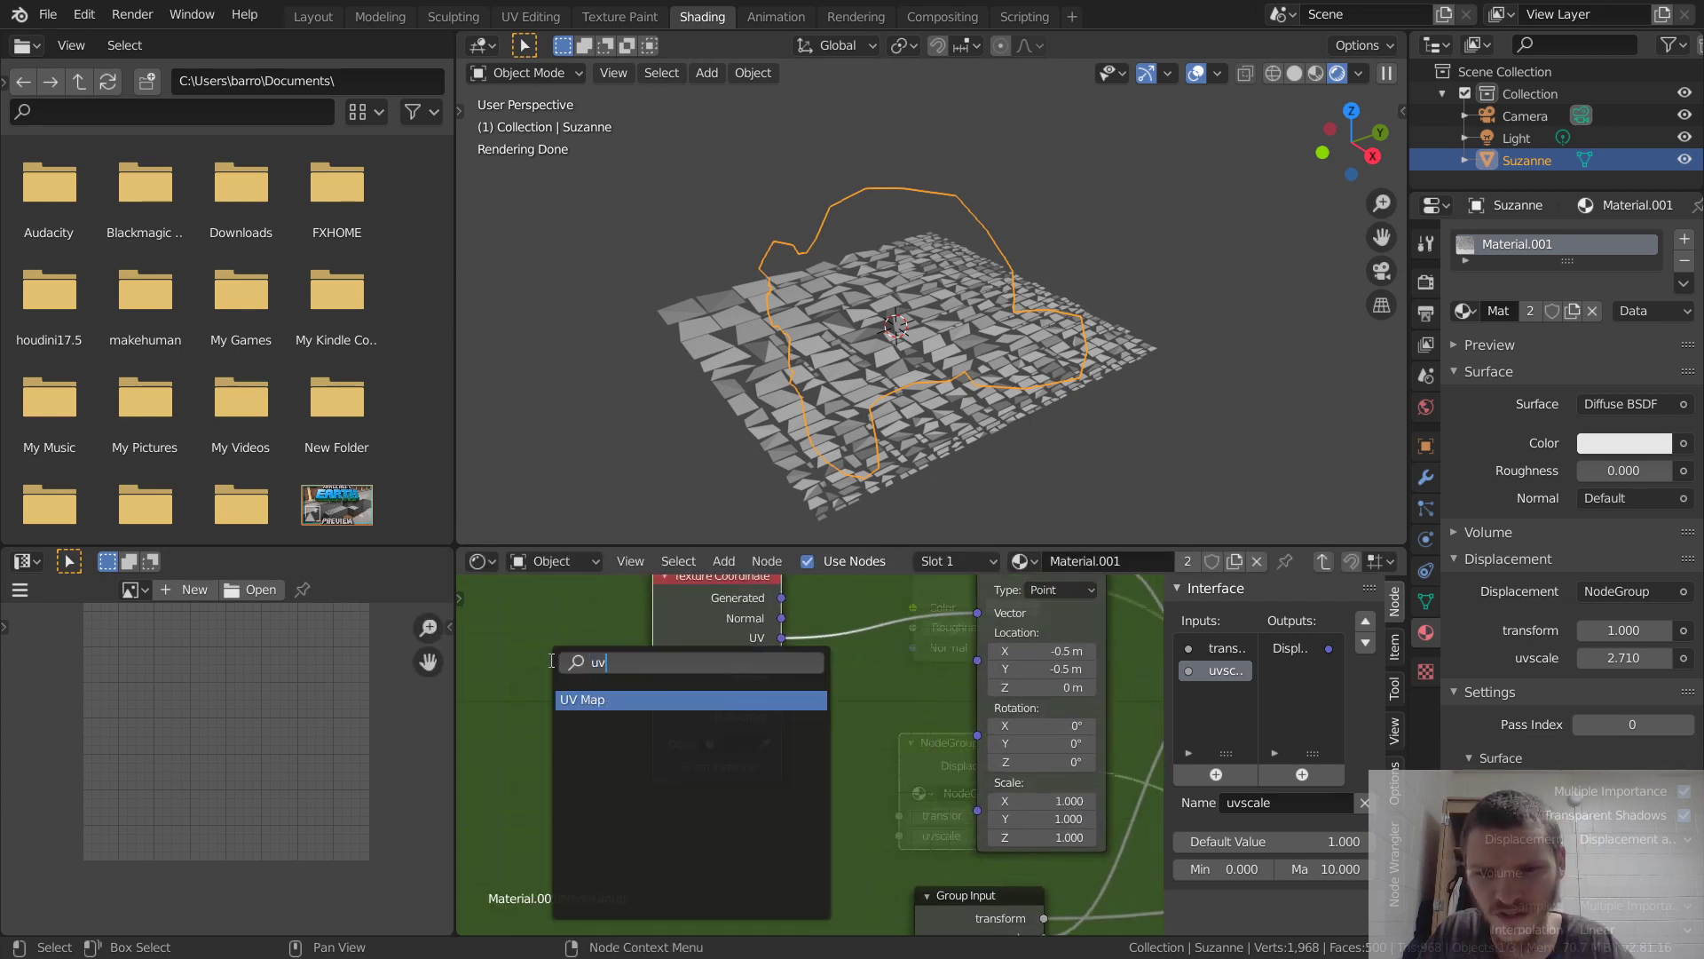
pyautogui.press('Return')
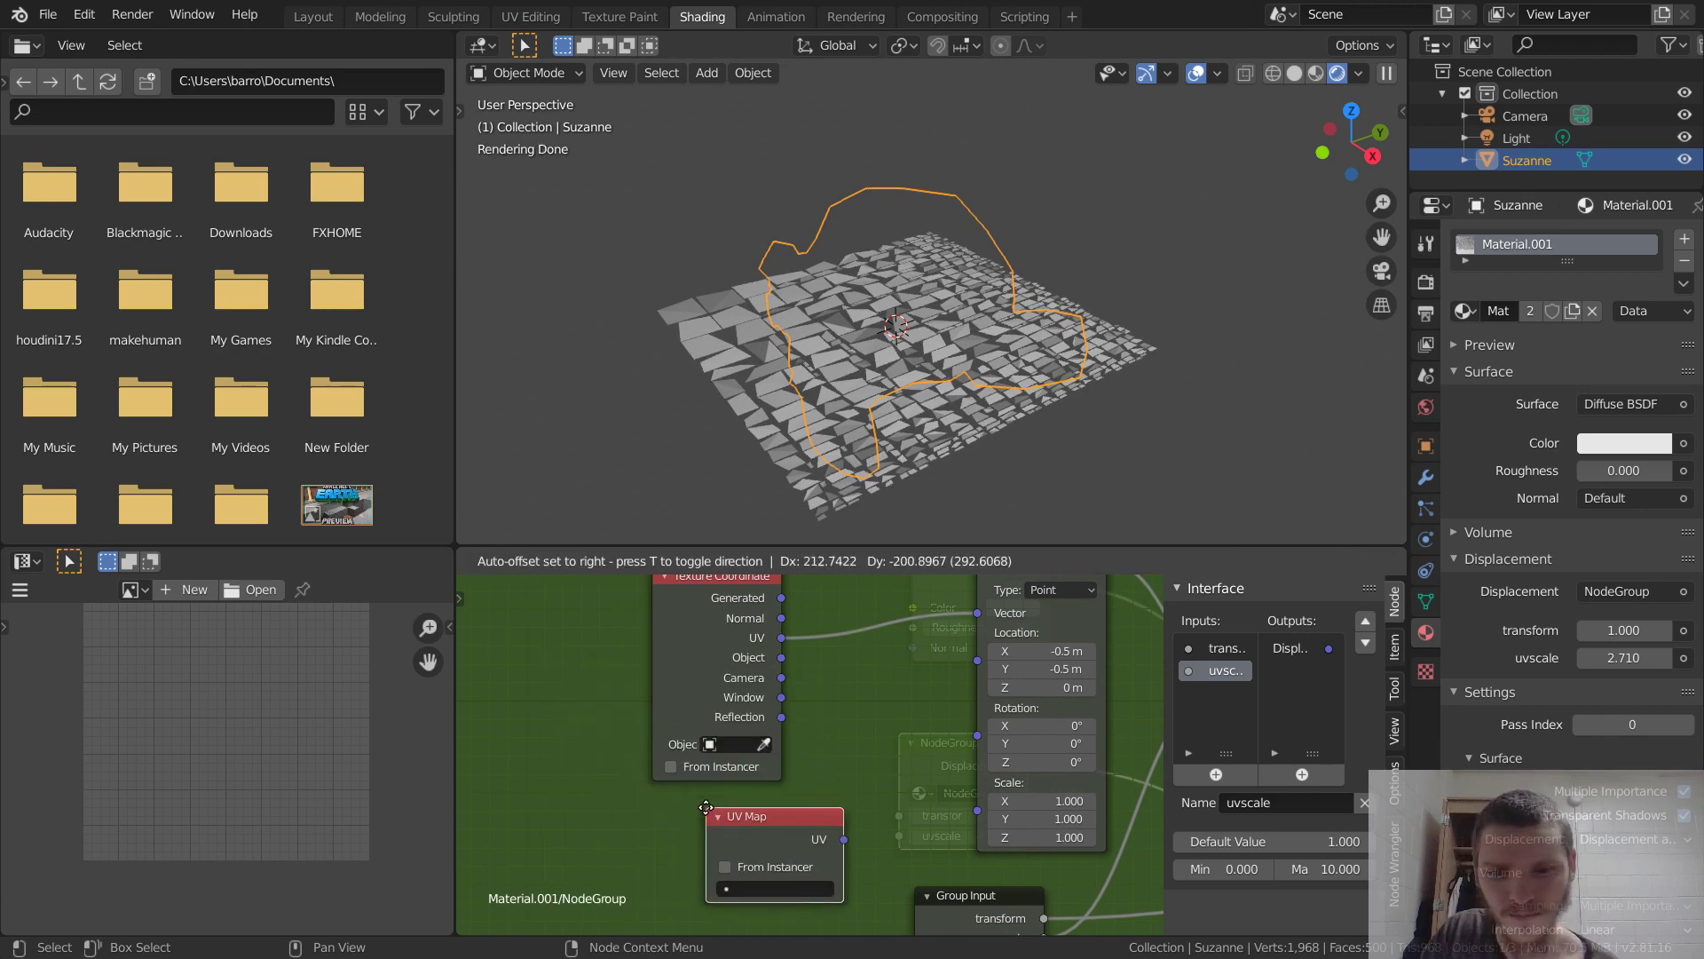
pyautogui.click(685, 786)
pyautogui.moveTo(737, 834); pyautogui.dragTo(687, 744, button='middle')
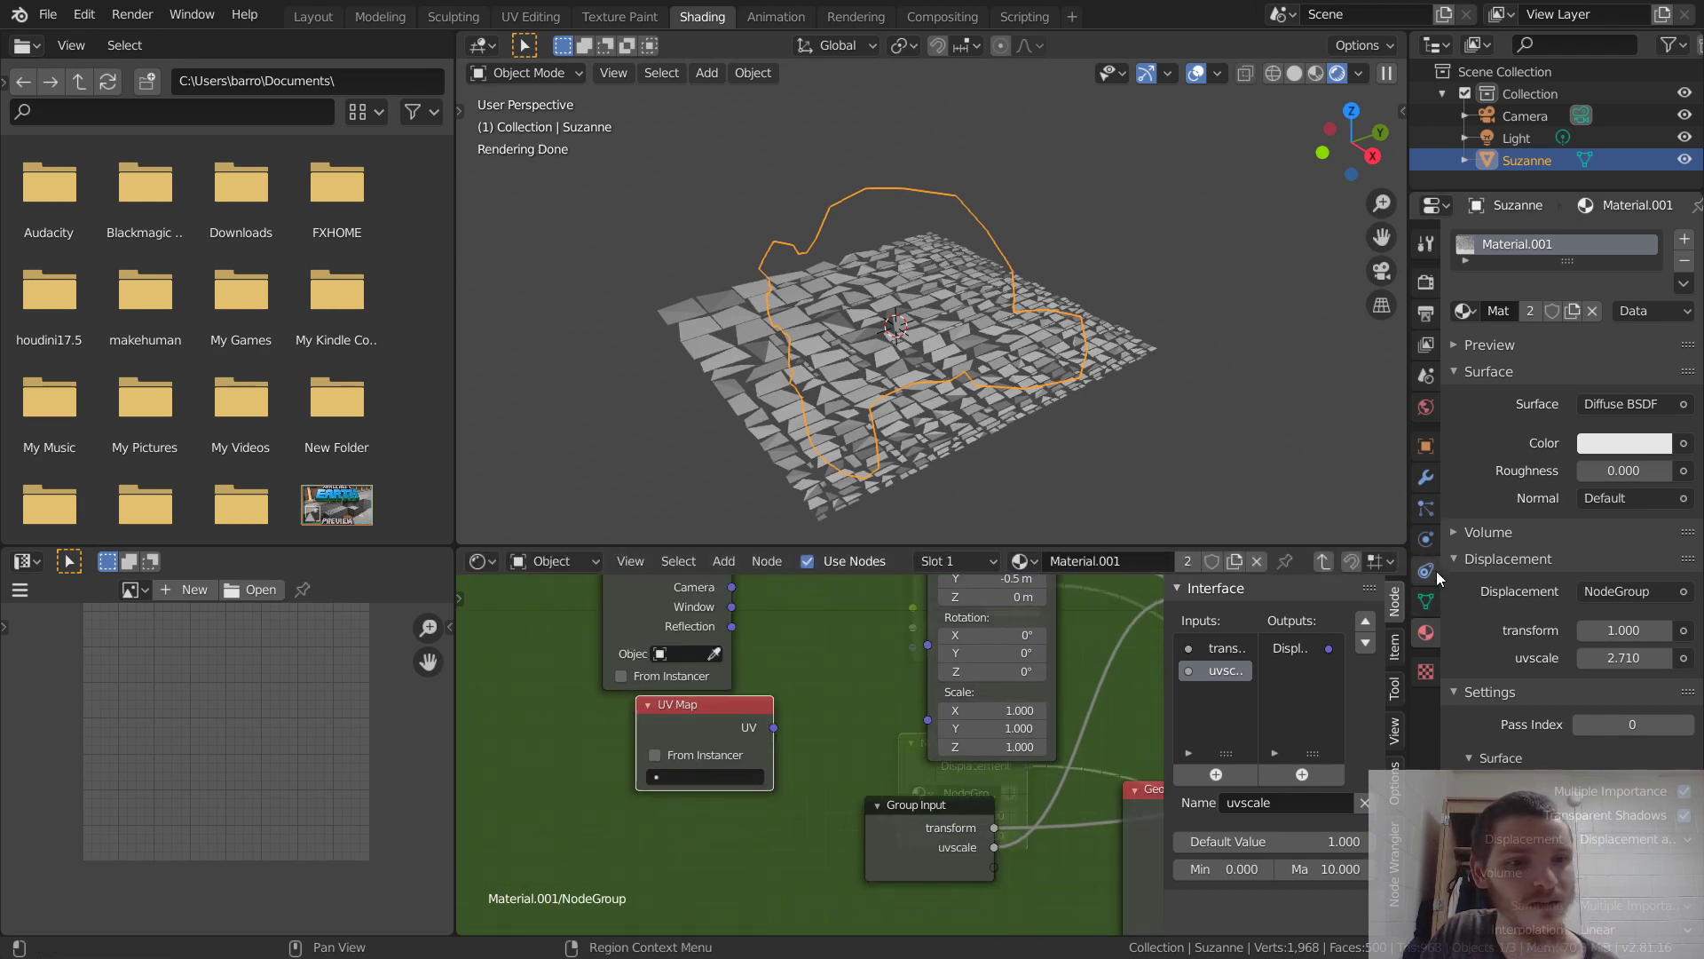
# Show the monkey mesh's UV Maps list and add a second UV map to it.
pyautogui.click(1426, 594)
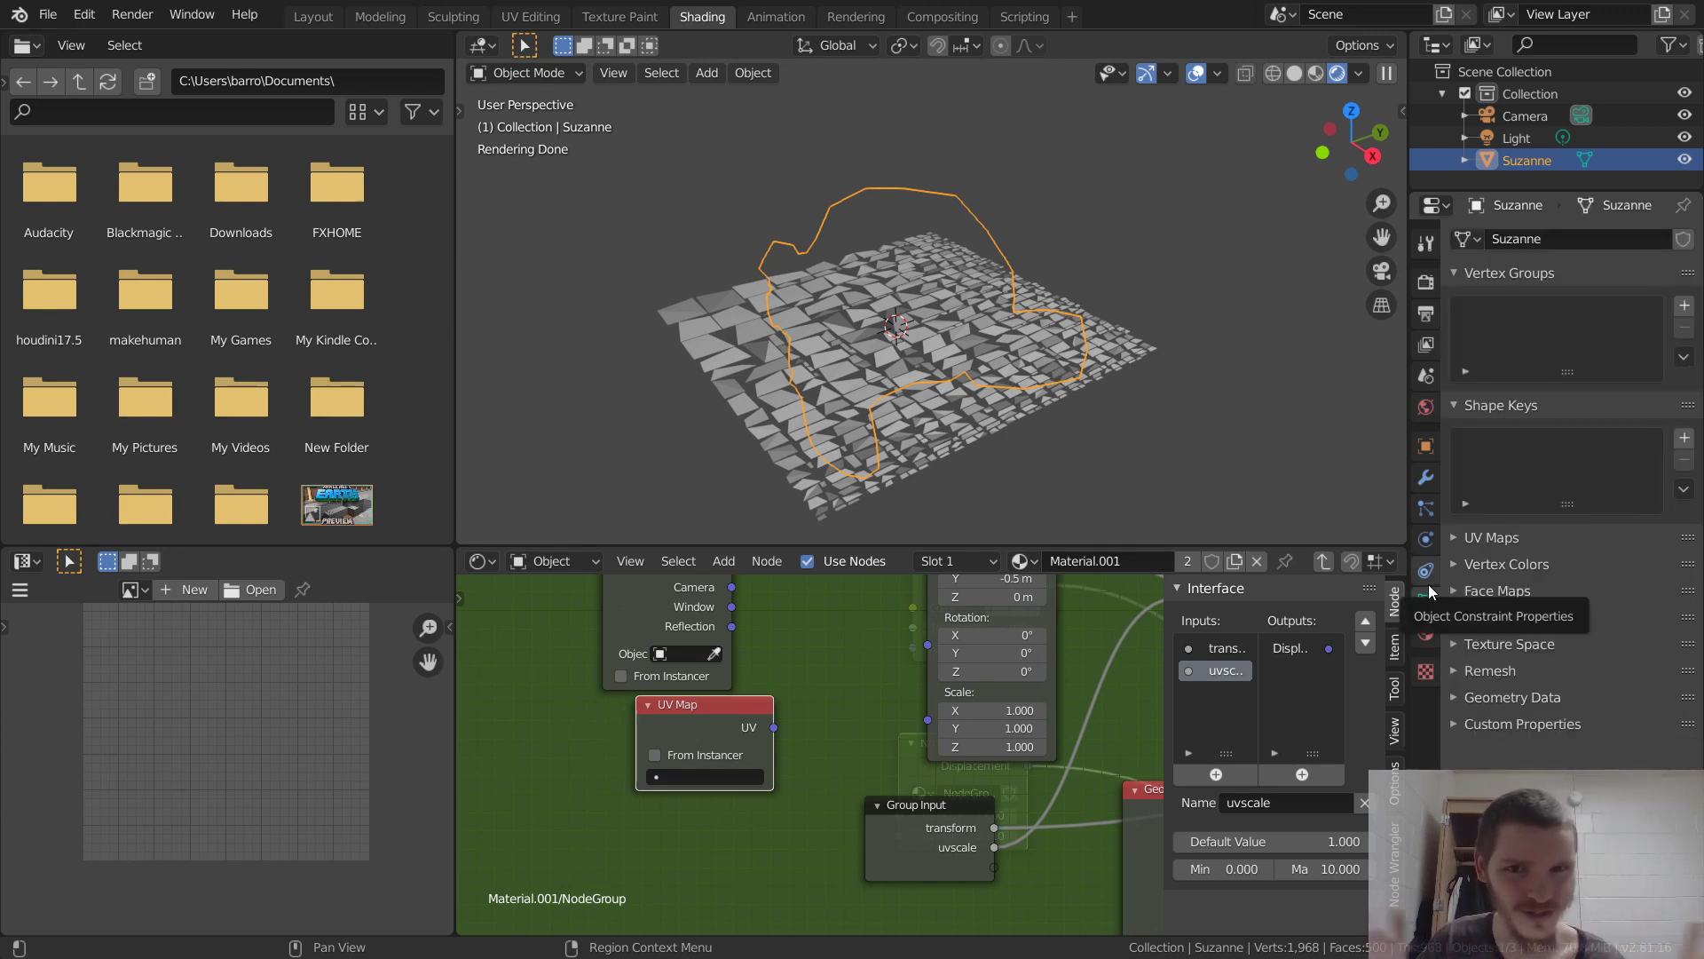
pyautogui.click(1486, 539)
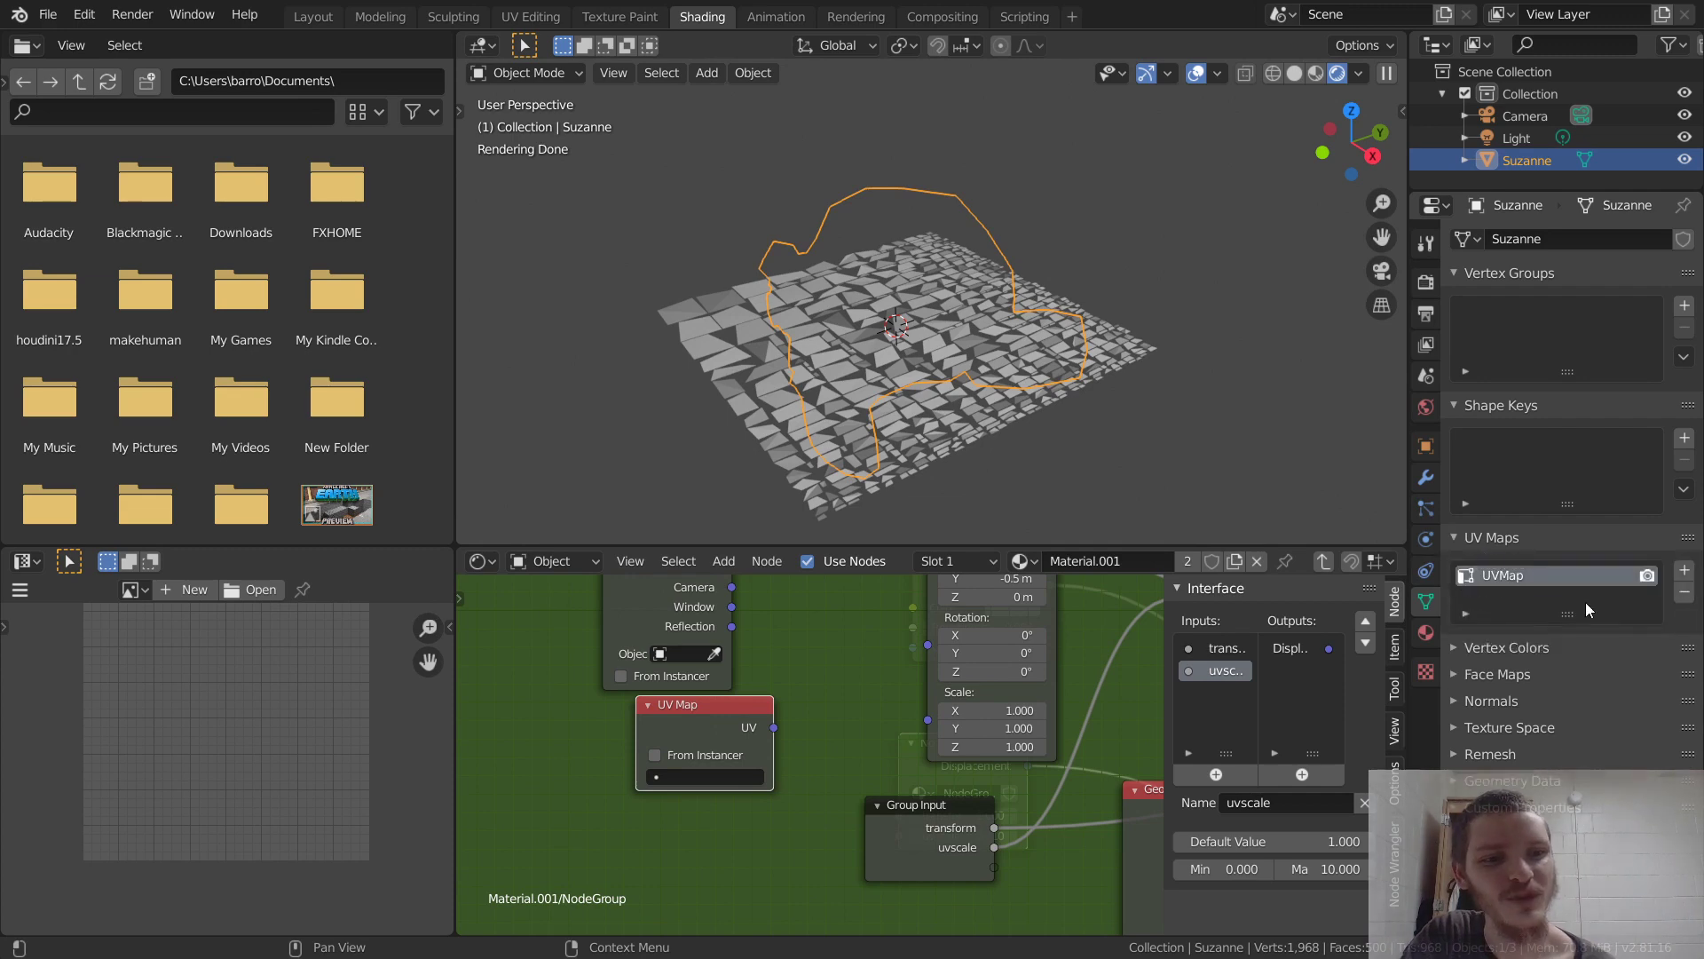
pyautogui.click(1684, 569)
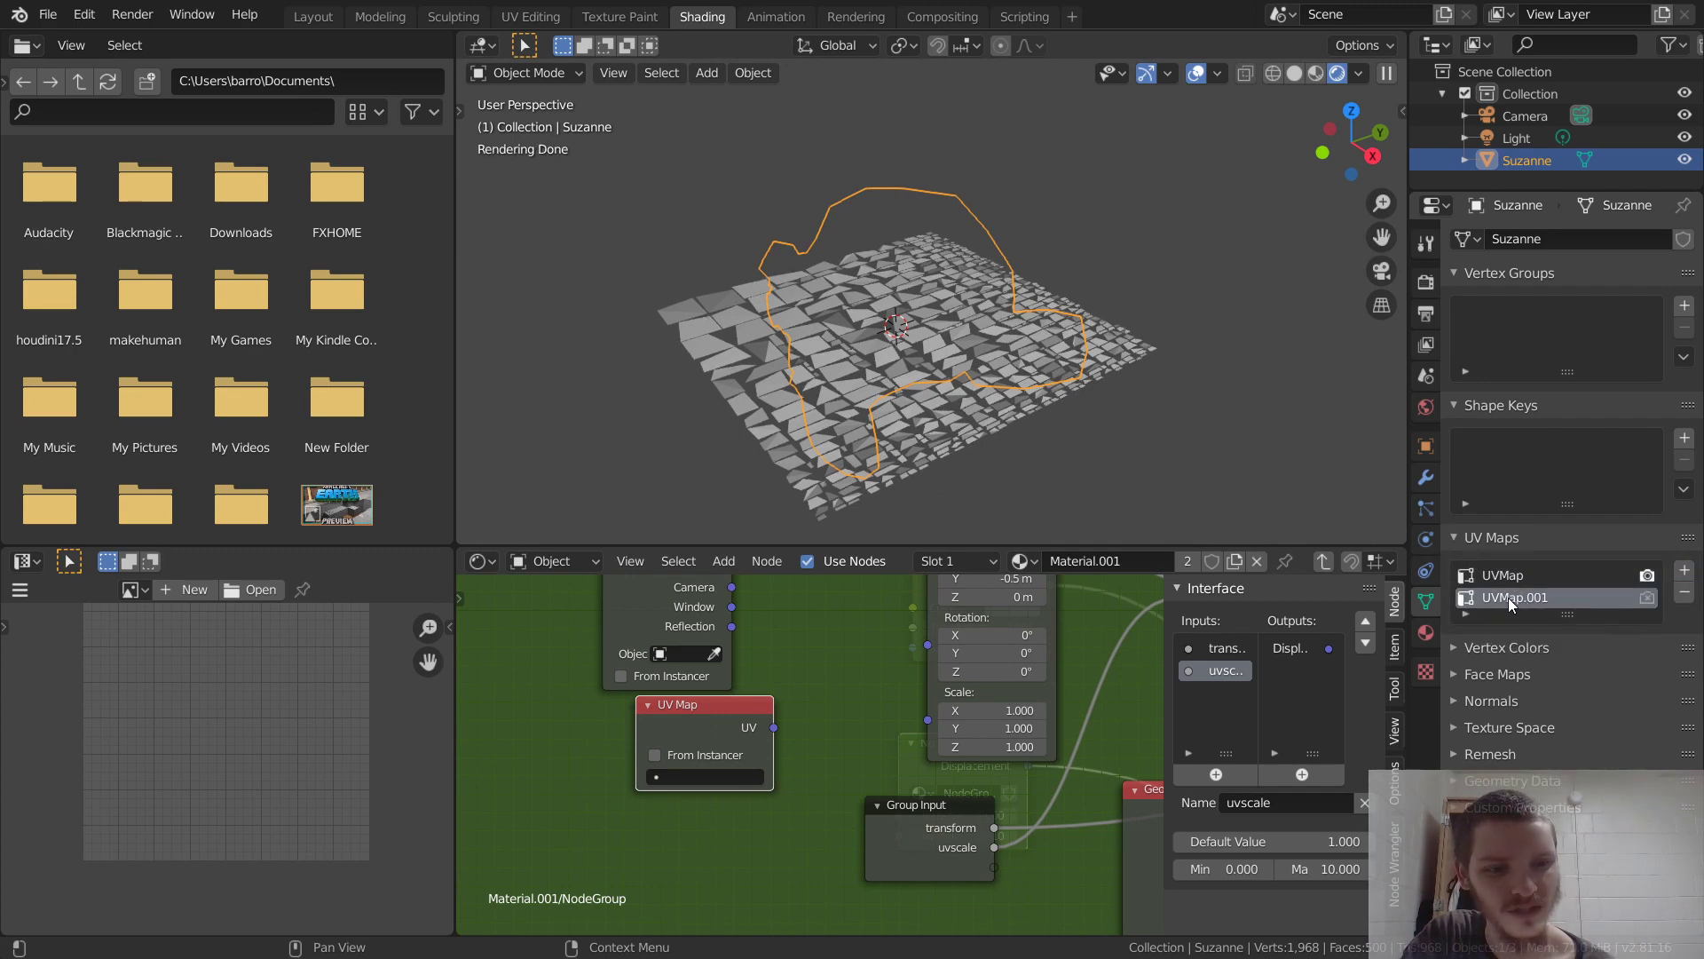
pyautogui.scroll(2, 909, 280)
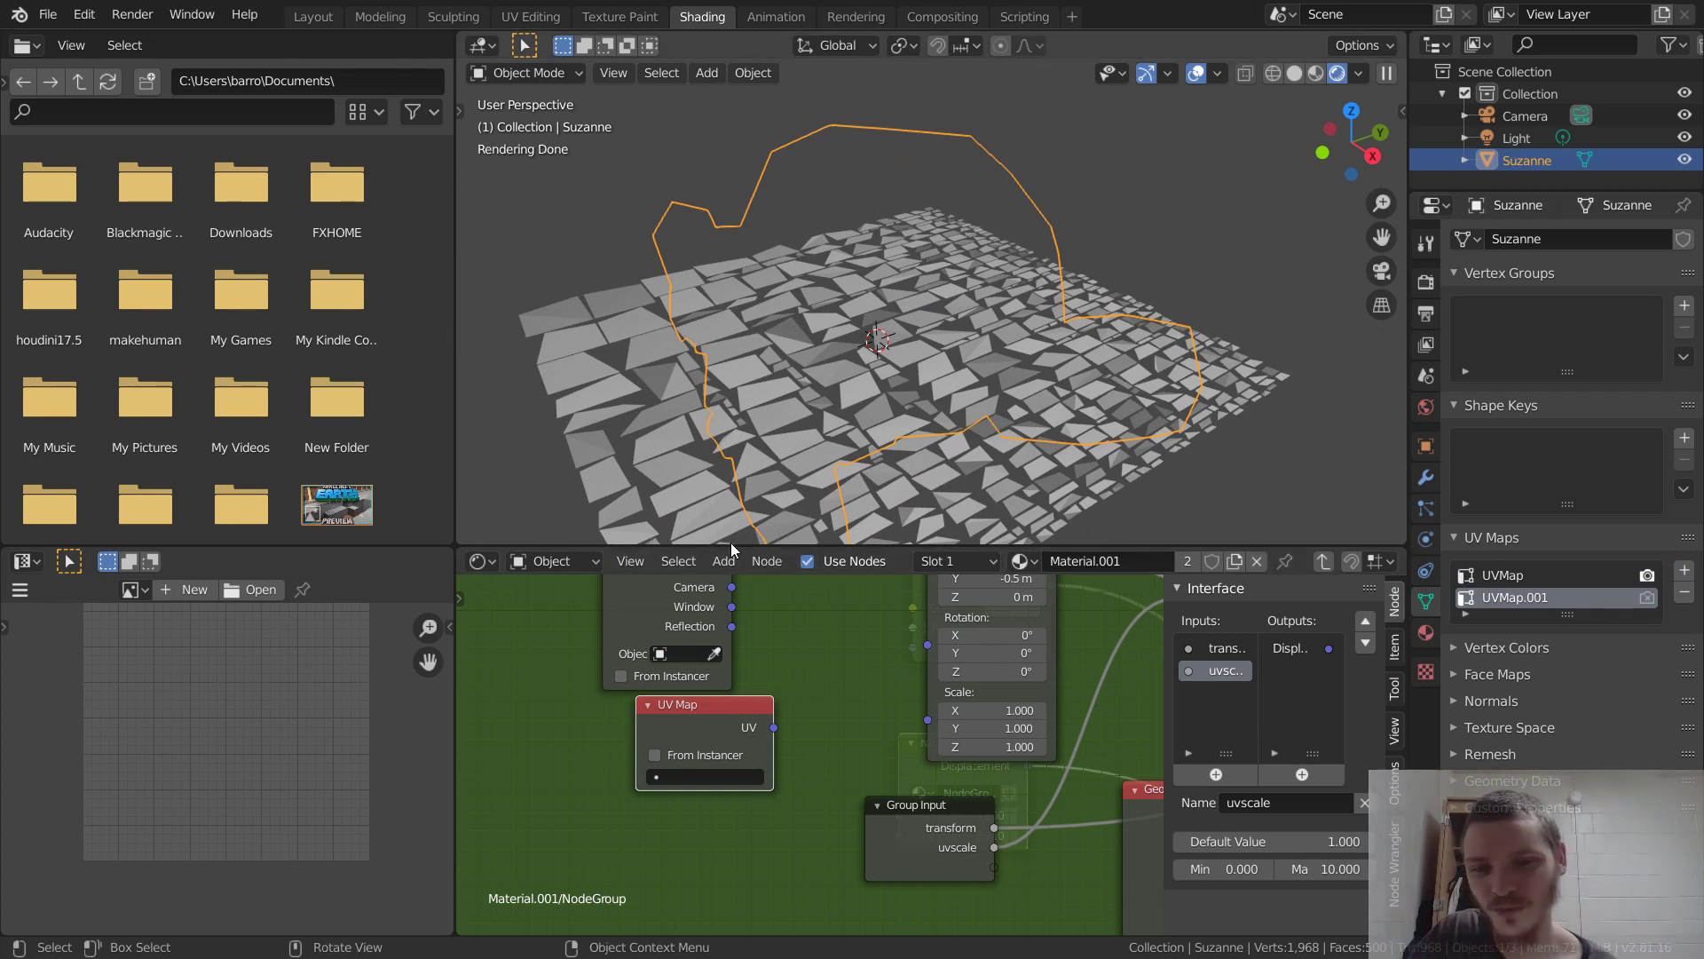
# Connect the UV Map node's UV output to the Mapping node's Vector input and choose UVMap as its map.
pyautogui.click(703, 776)
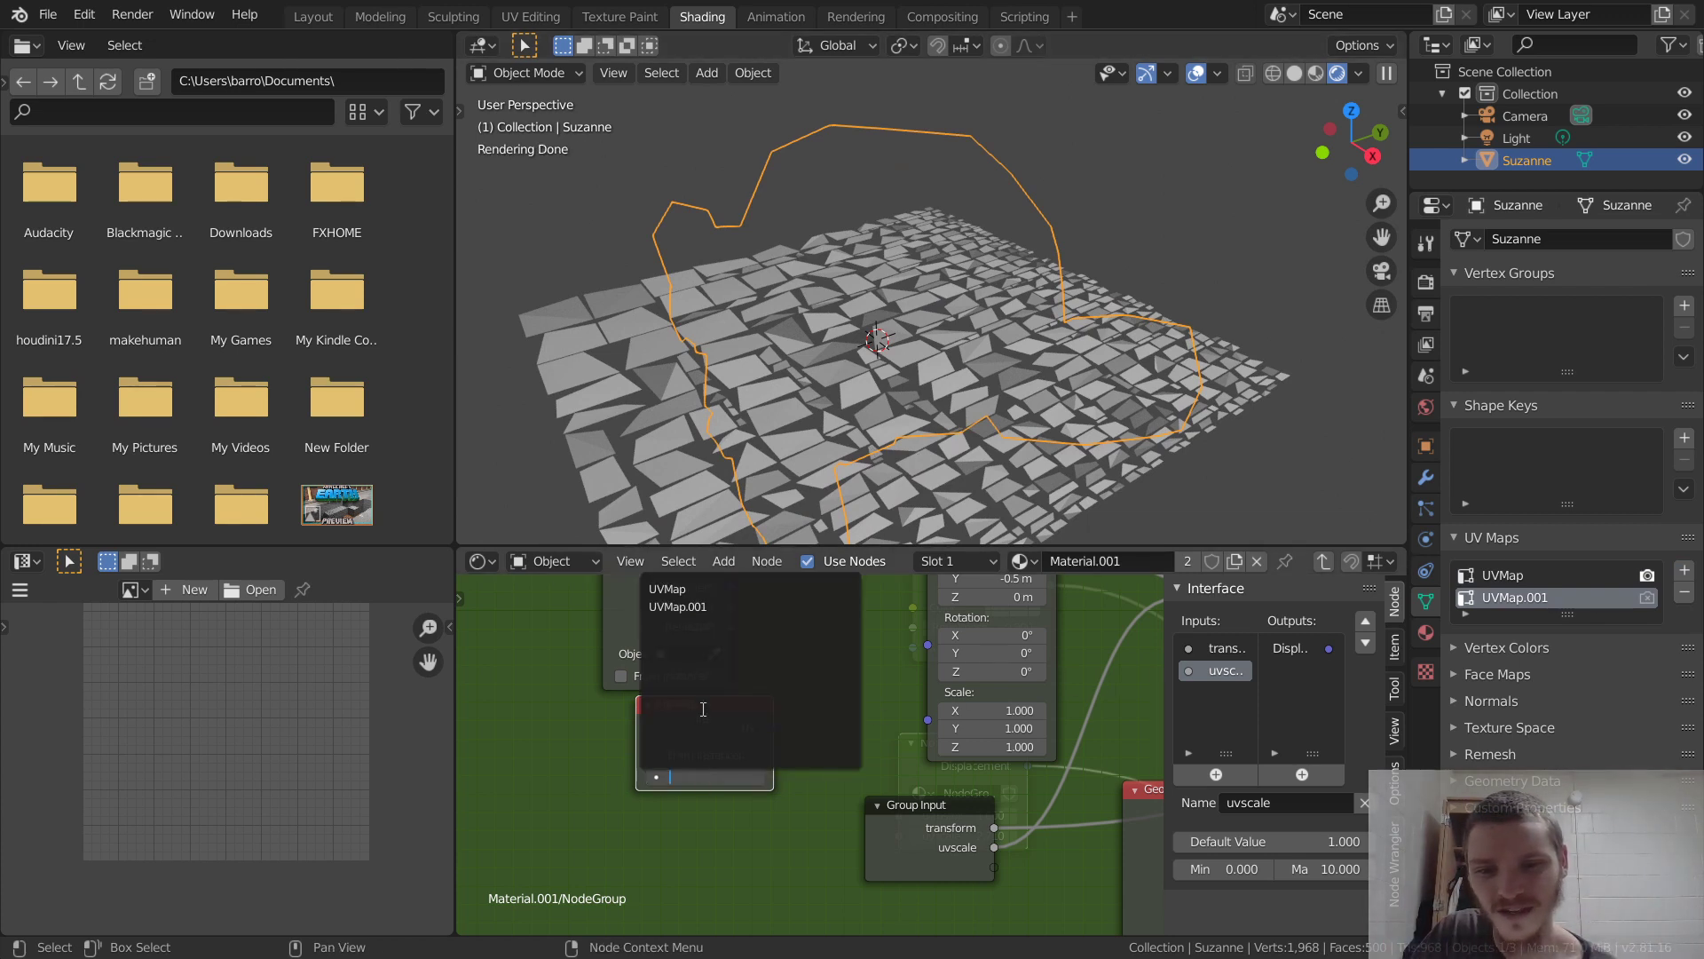
pyautogui.click(609, 796)
pyautogui.moveTo(803, 657); pyautogui.dragTo(742, 774, button='middle')
pyautogui.scroll(-2, 743, 774)
pyautogui.moveTo(743, 823); pyautogui.dragTo(874, 647)
pyautogui.click(685, 863)
pyautogui.click(701, 710)
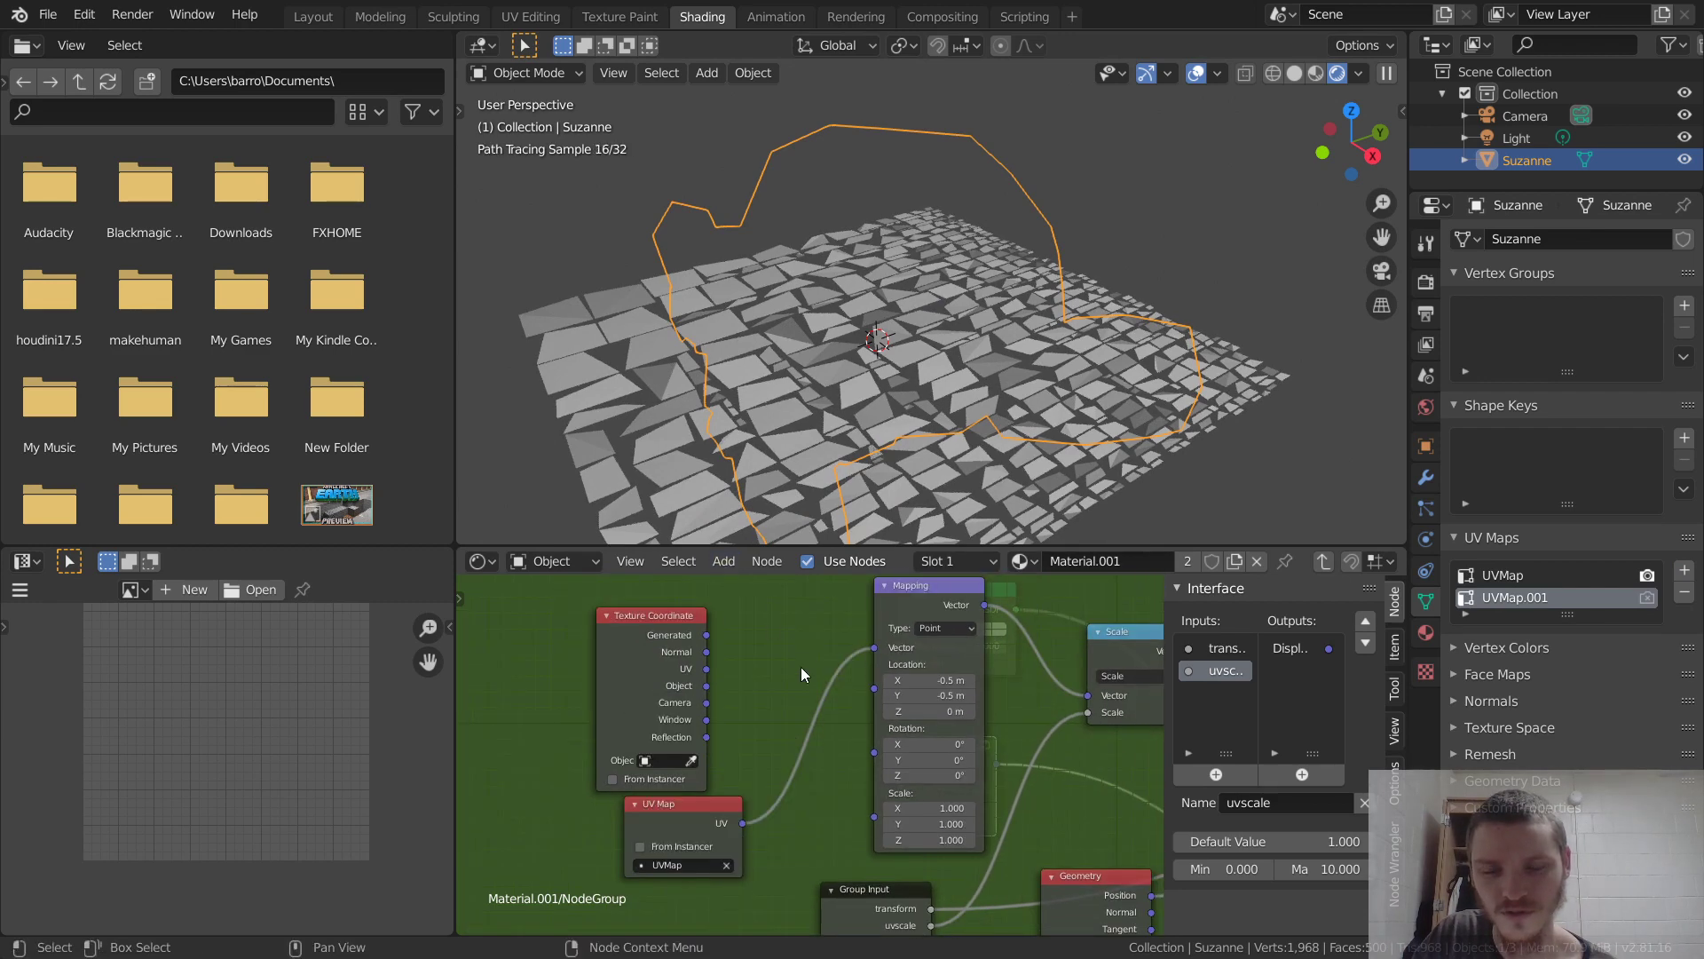
# Leave the node group, sweep transform to 0.000 and back to 1.000, and raise uvscale slightly.
pyautogui.click(1323, 561)
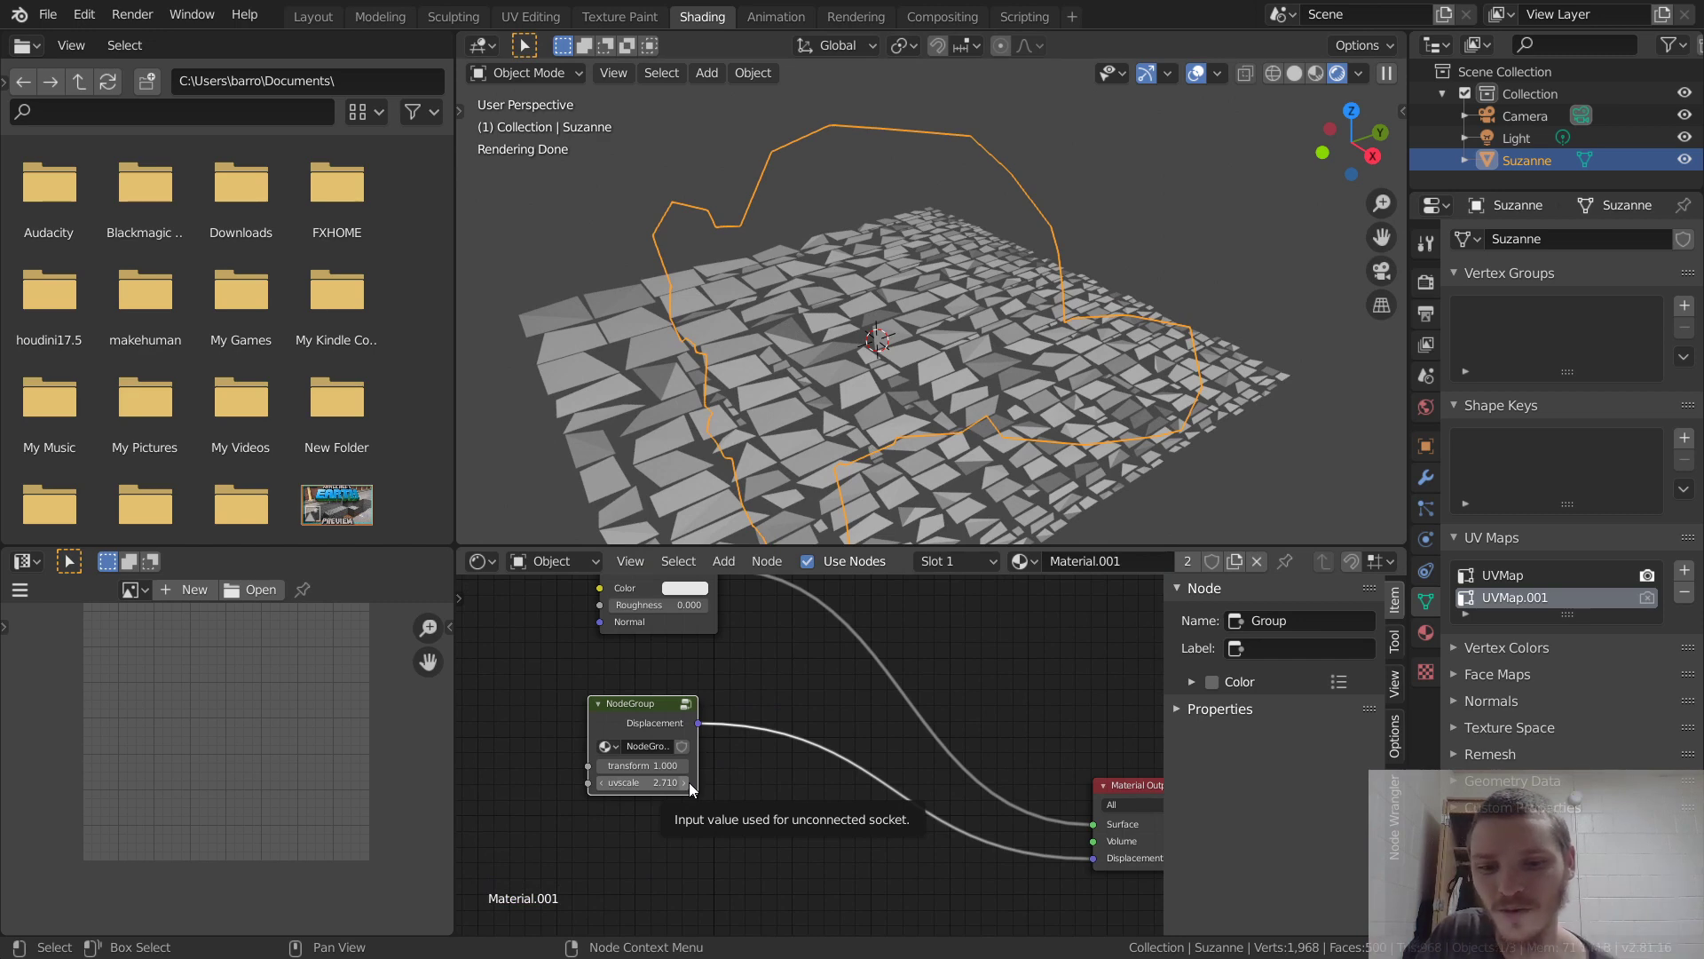
pyautogui.moveTo(662, 766); pyautogui.dragTo(577, 766)
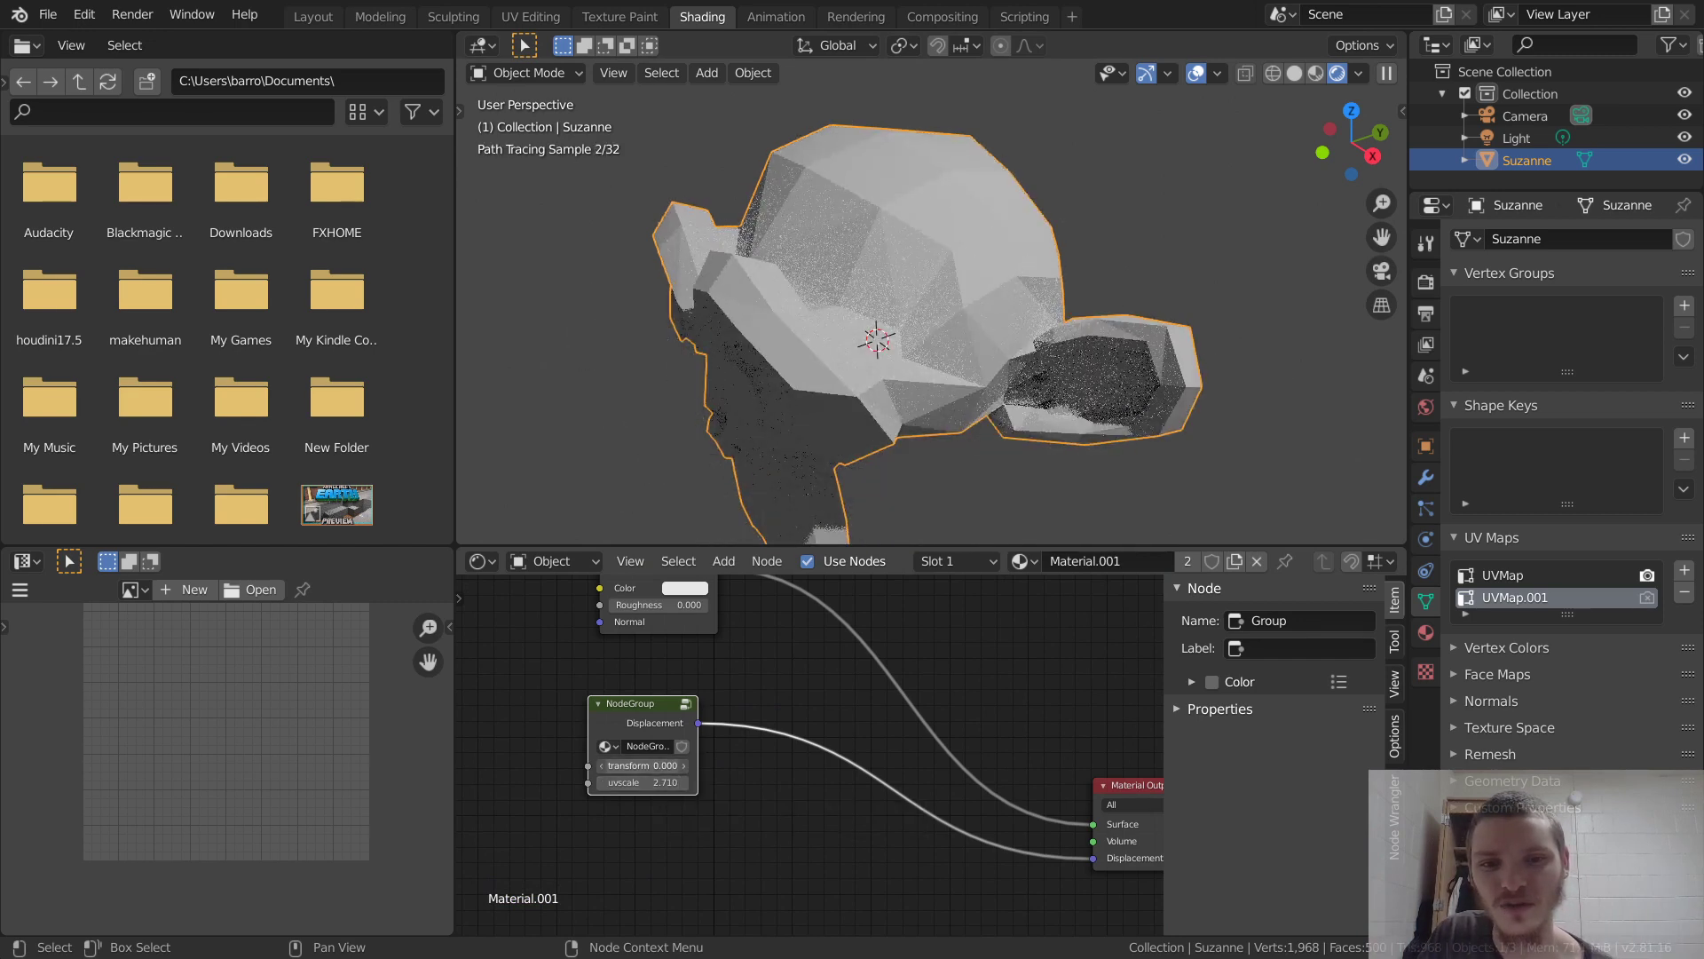
pyautogui.scroll(-1, 852, 748)
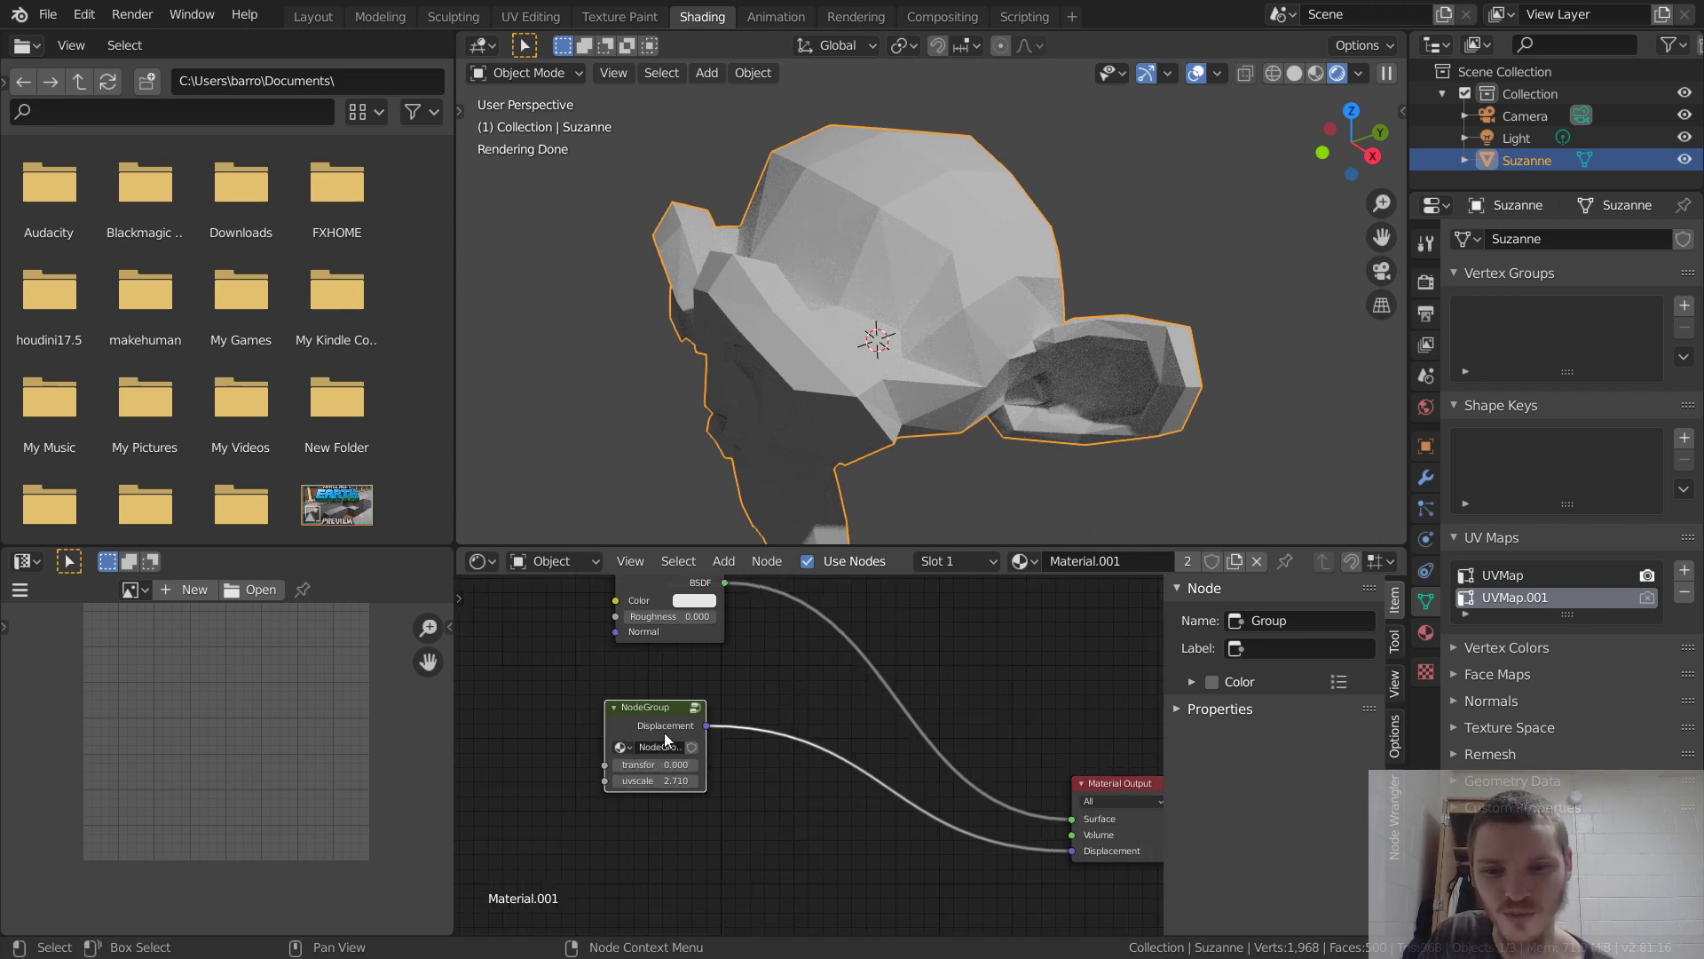
pyautogui.moveTo(649, 762)
pyautogui.mouseDown()
pyautogui.moveTo(694, 764)
pyautogui.moveTo(647, 763)
pyautogui.moveTo(684, 764)
pyautogui.moveTo(656, 780)
pyautogui.mouseUp()
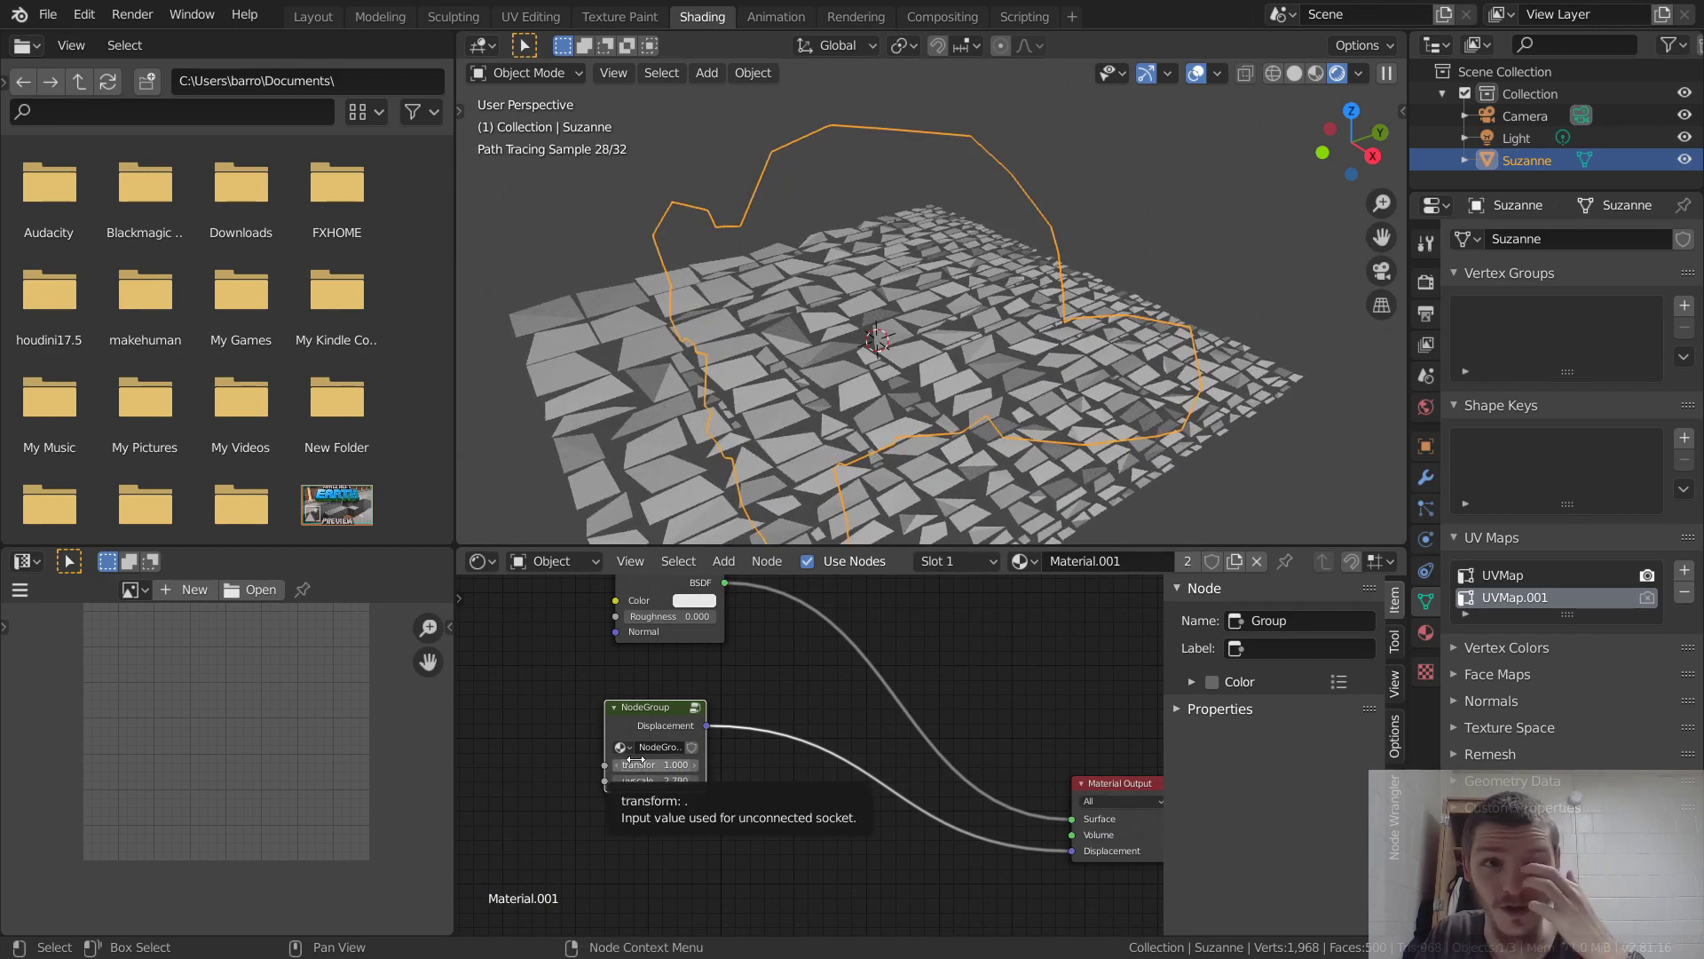